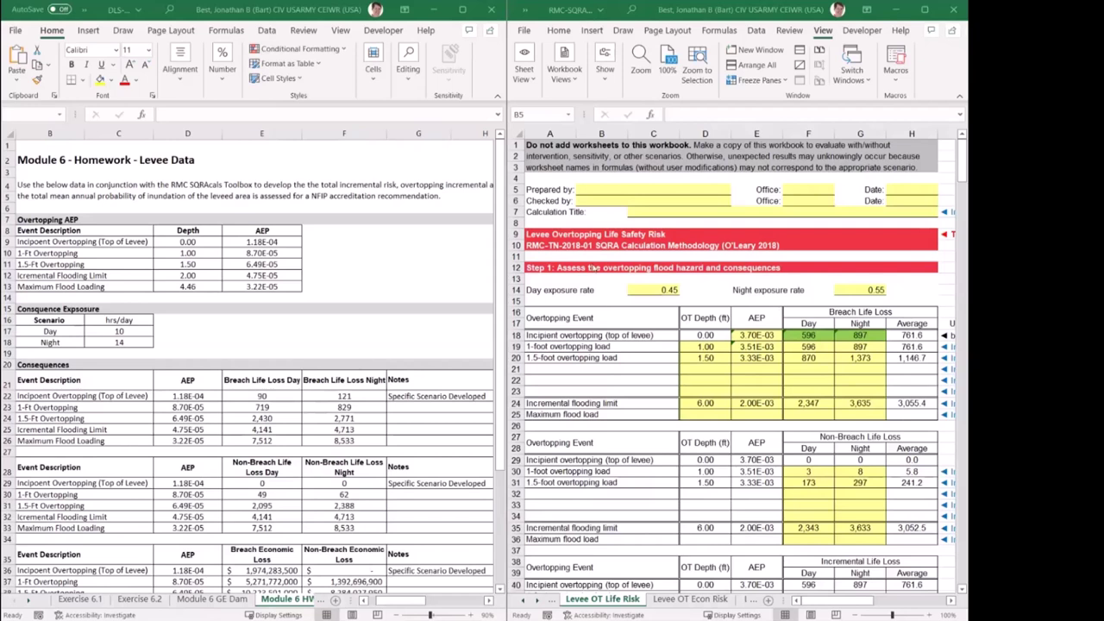
Fill in the Prepared by row with the preparer's name, office RMC and today's date.
left_click(635, 195)
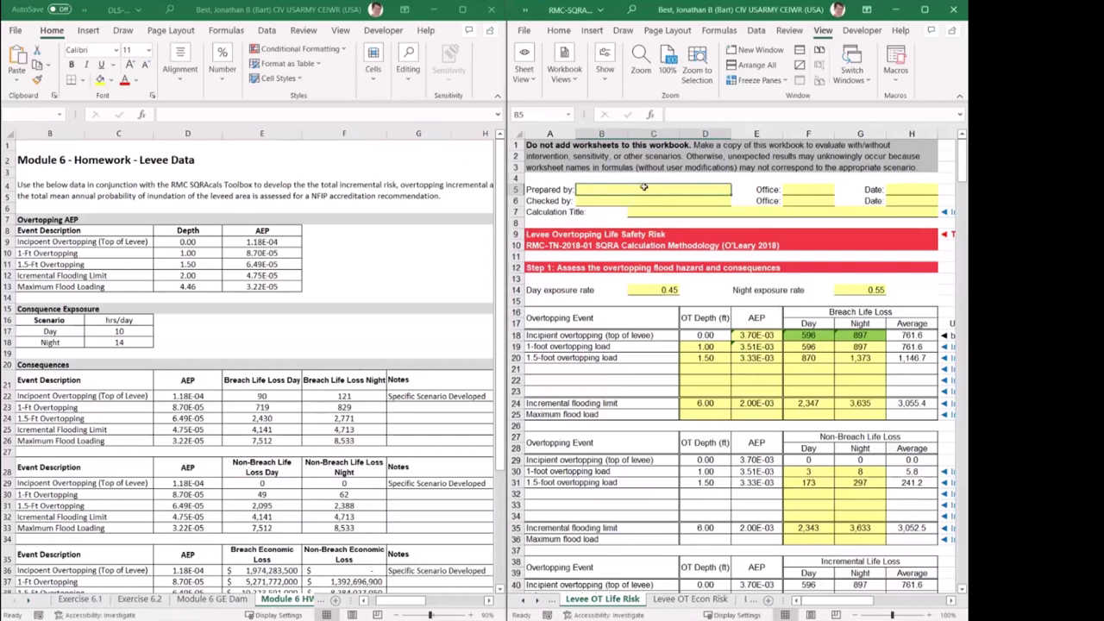
type("Bart Best")
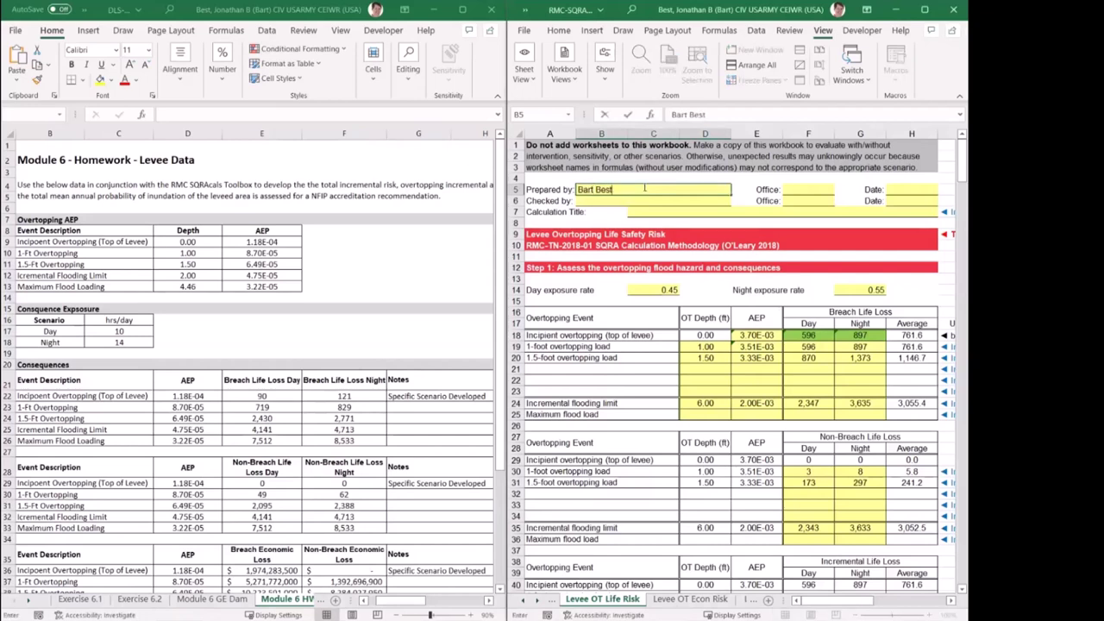
key("Tab")
type("RM")
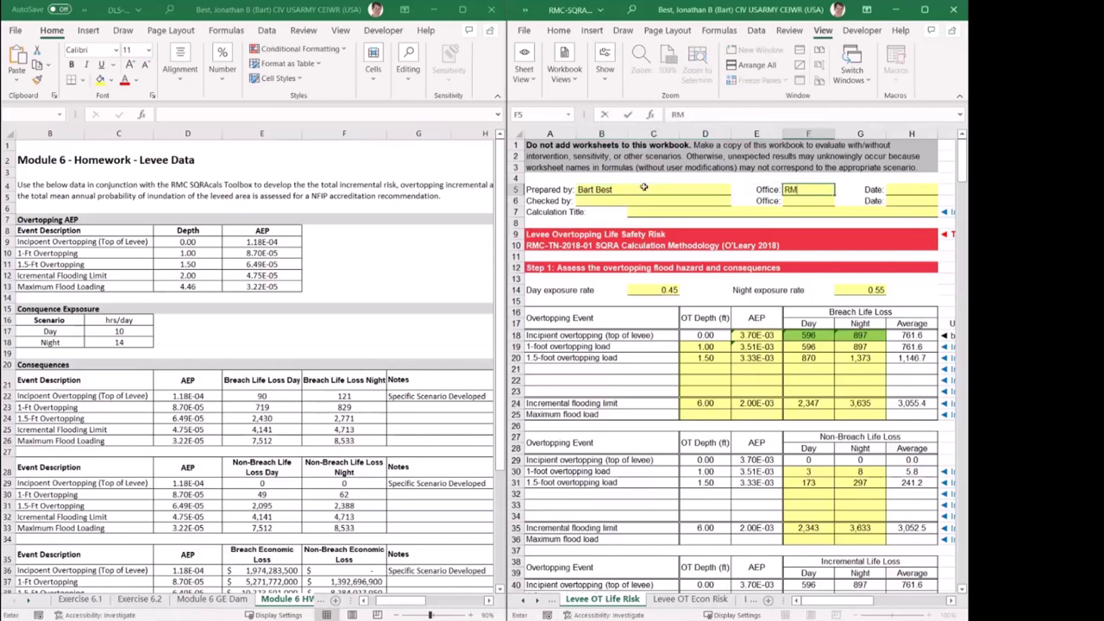
type("C")
key("Tab")
key("Tab")
key("ctrl+semicolon")
key("Return")
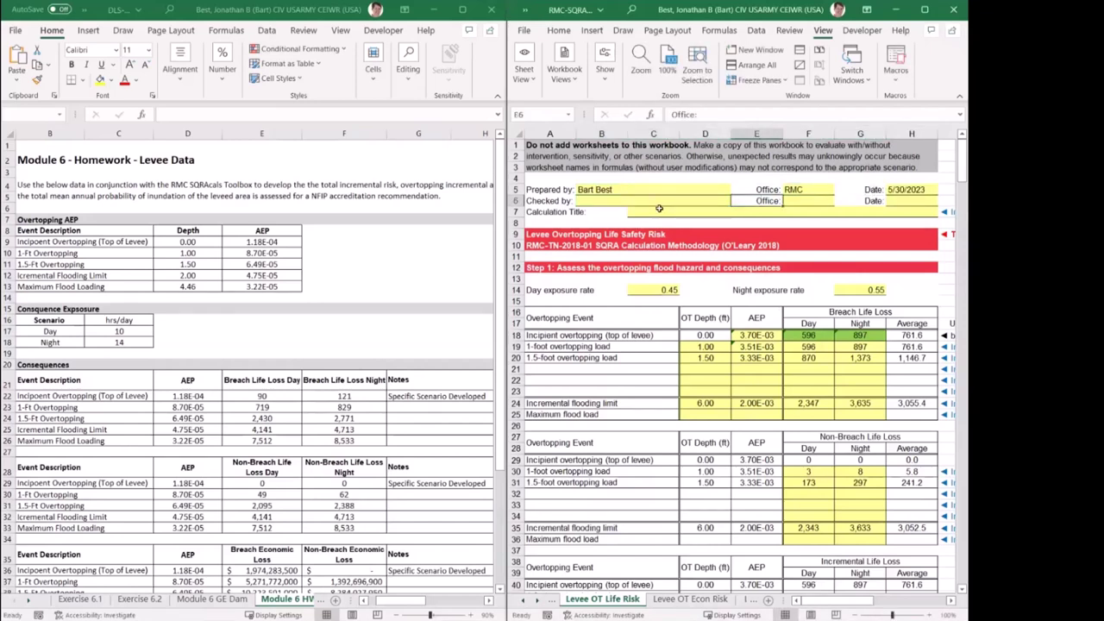
Enter "DLS-105 HW 6" as the calculation title.
left_click(659, 208)
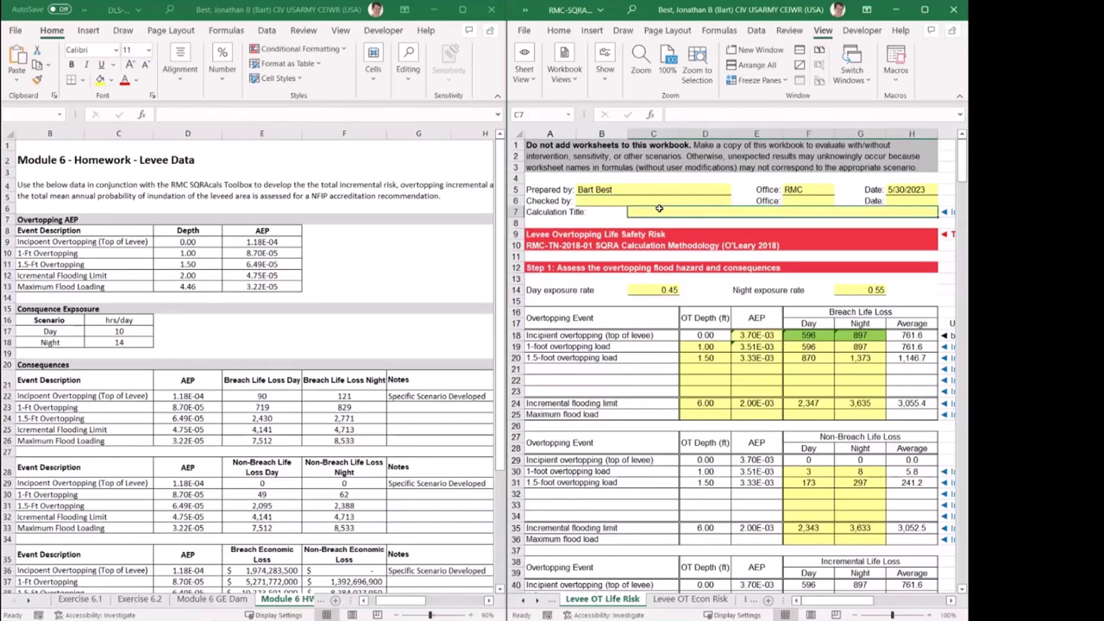
type("DLS")
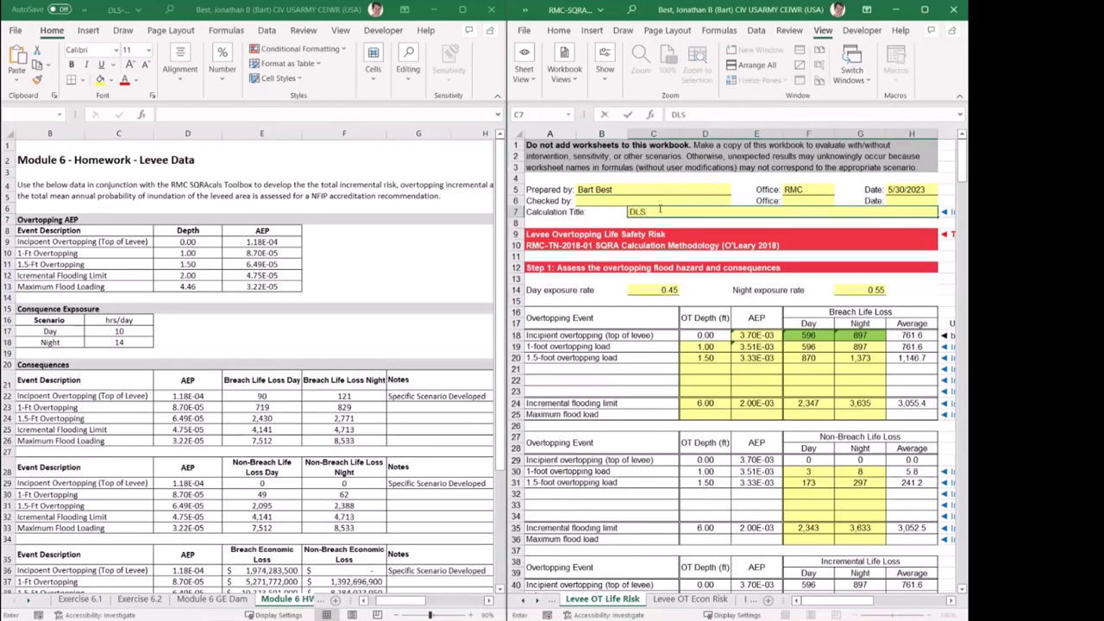
type("-105 HW 6")
left_click(677, 326)
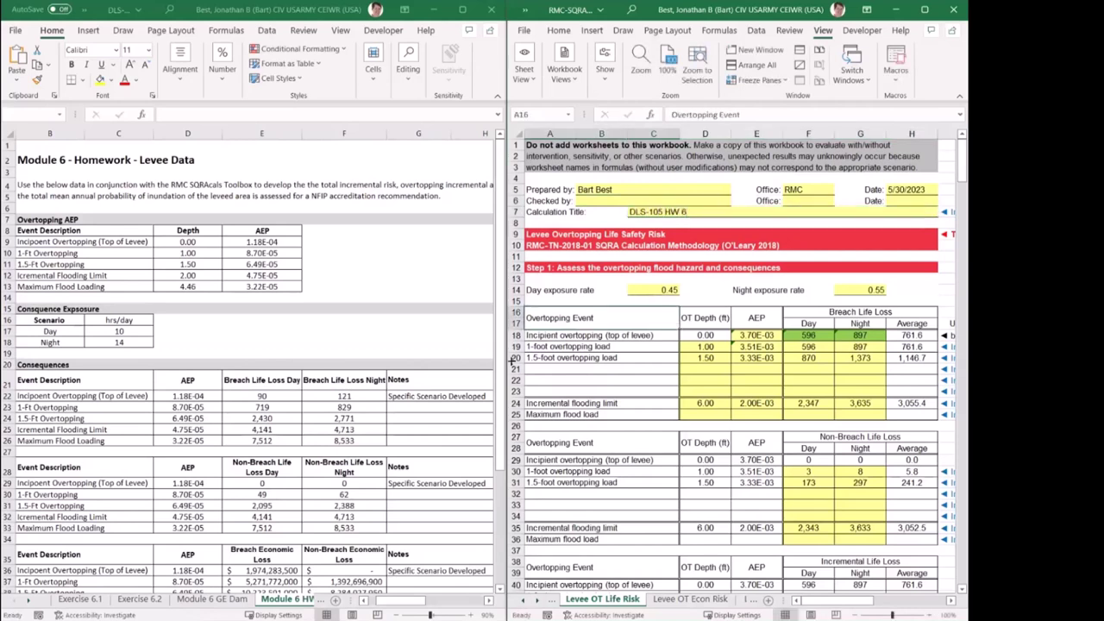
Calculate the exposure fractions beside the homework sheet's hours per day, using =10/24 for Day in D17 and =14/24 for Night in D18.
left_click(645, 288)
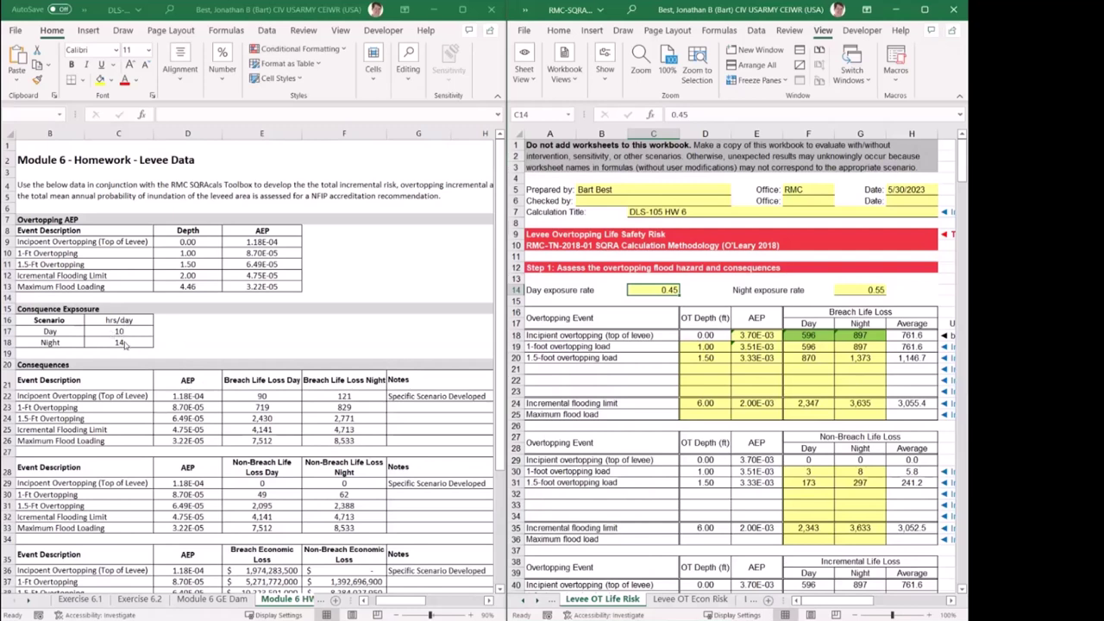
left_click(183, 327)
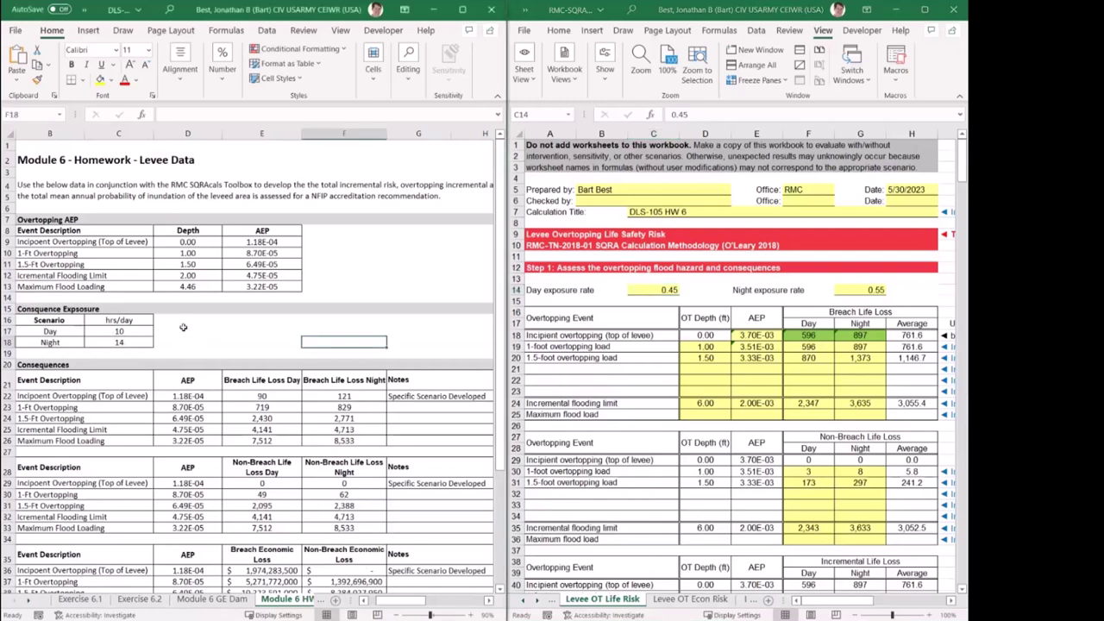
left_click(183, 328)
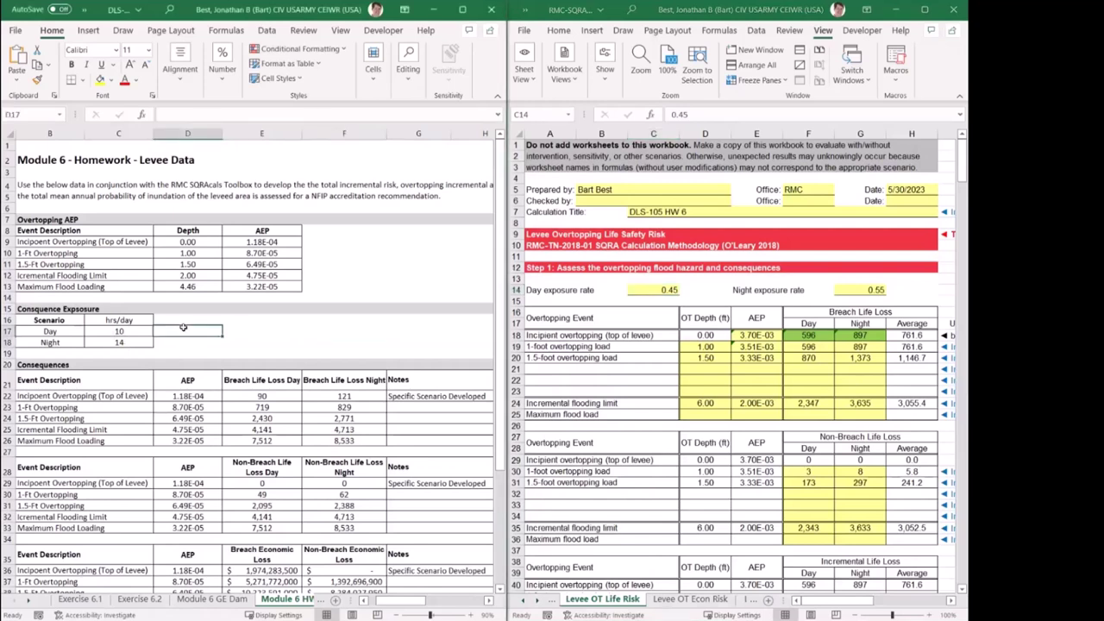
type("=10")
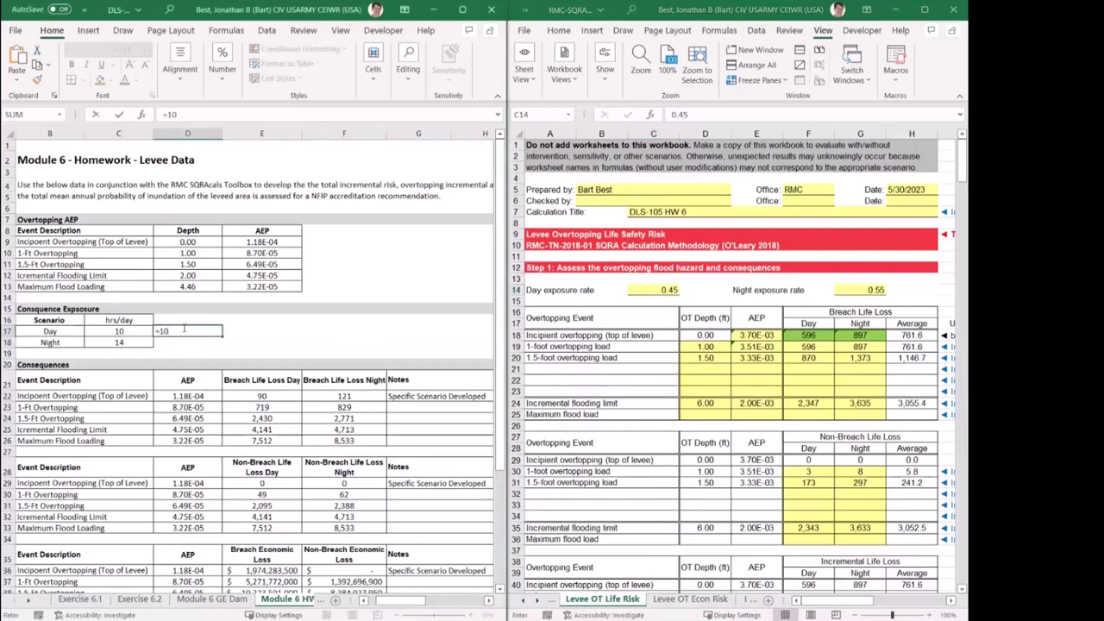
type("/24")
key("Return")
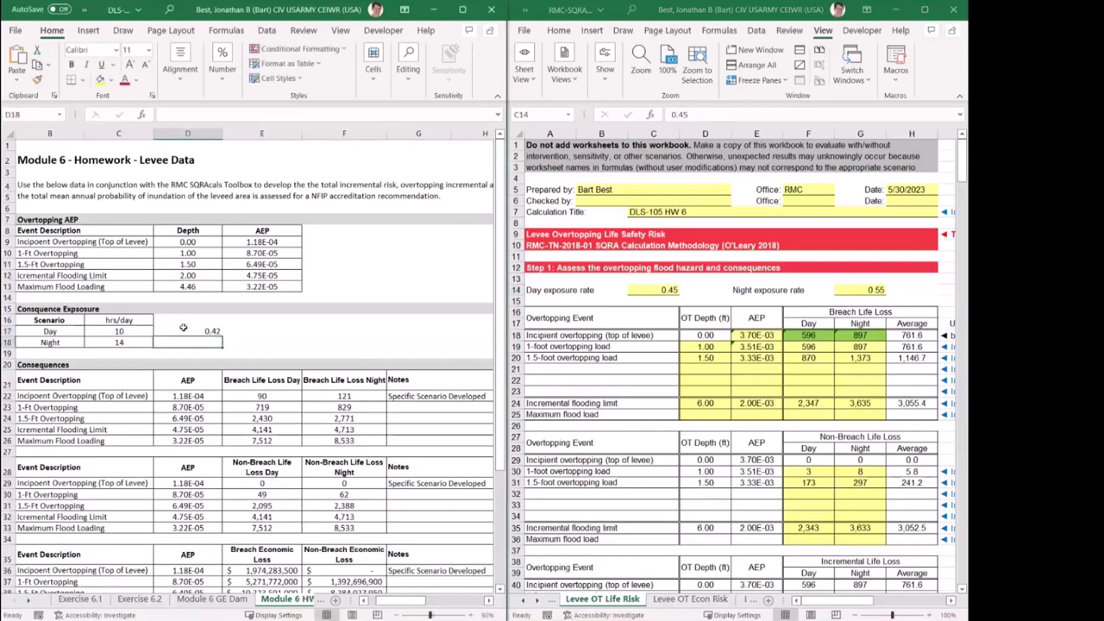
type("=14/24")
key("Return")
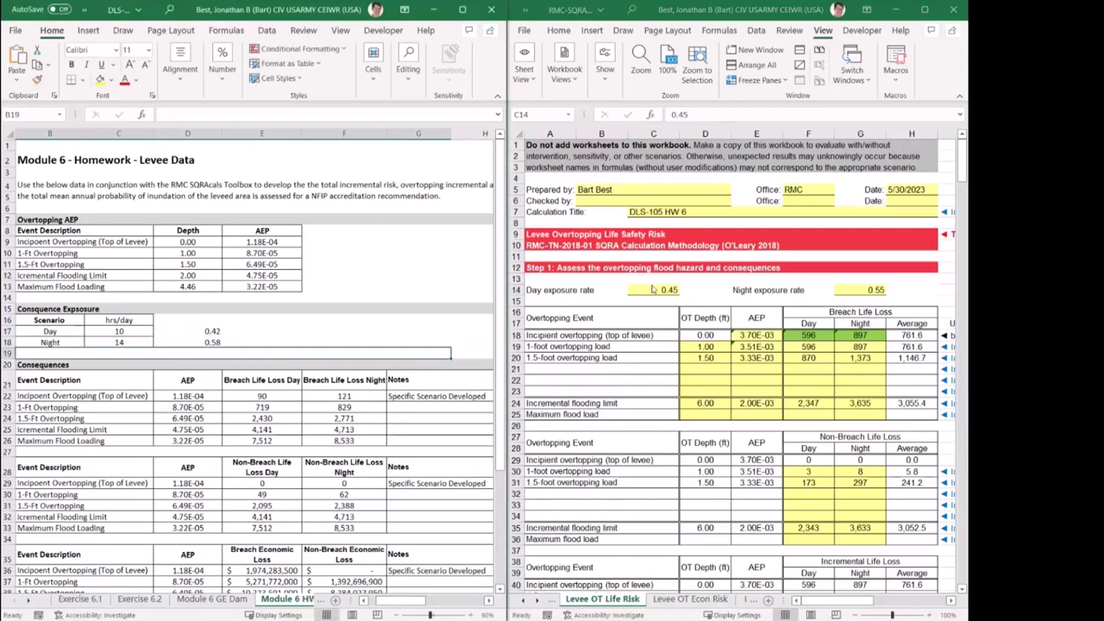
Set the day exposure rate to 0.42 and the night exposure rate to 0.58 on the Levee OT Life Risk sheet.
left_click(653, 289)
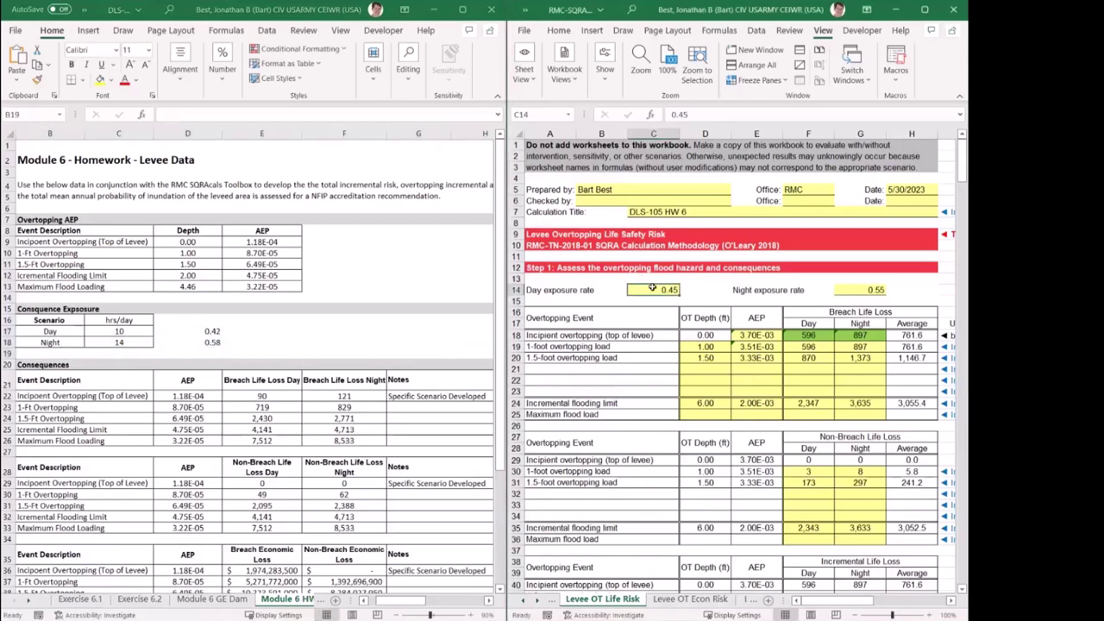
type(".42")
key("Tab")
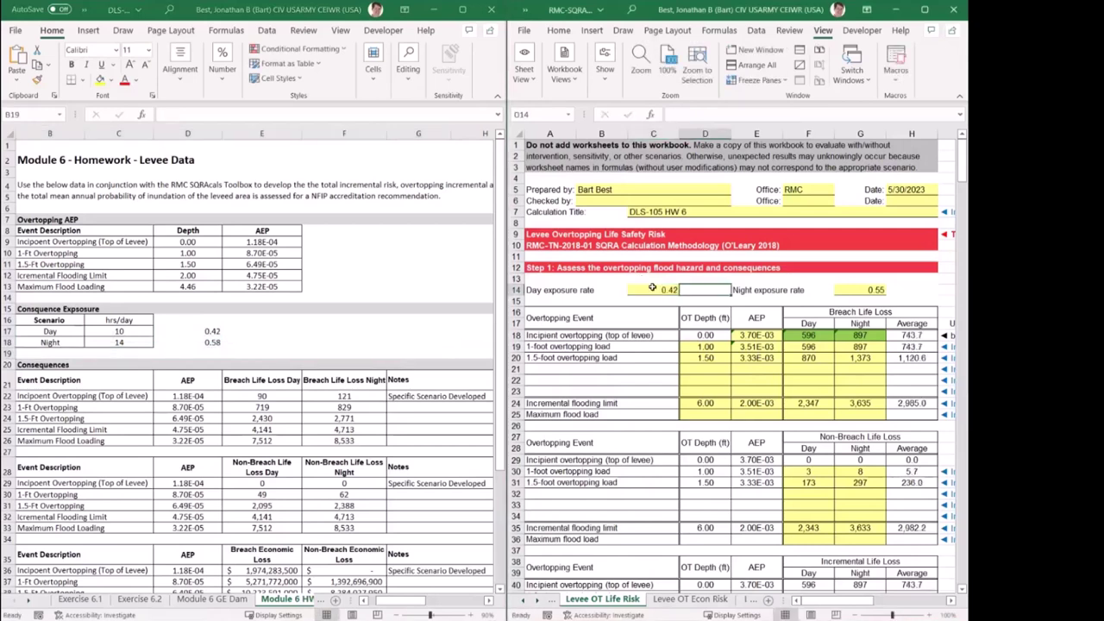
left_click(858, 290)
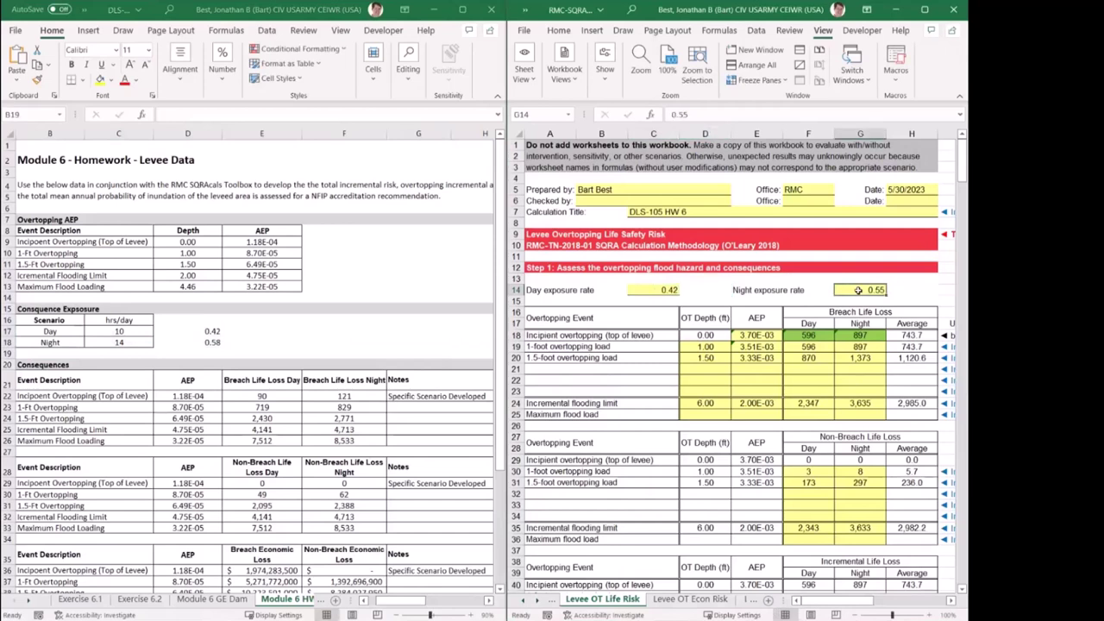
type(".58")
key("Return")
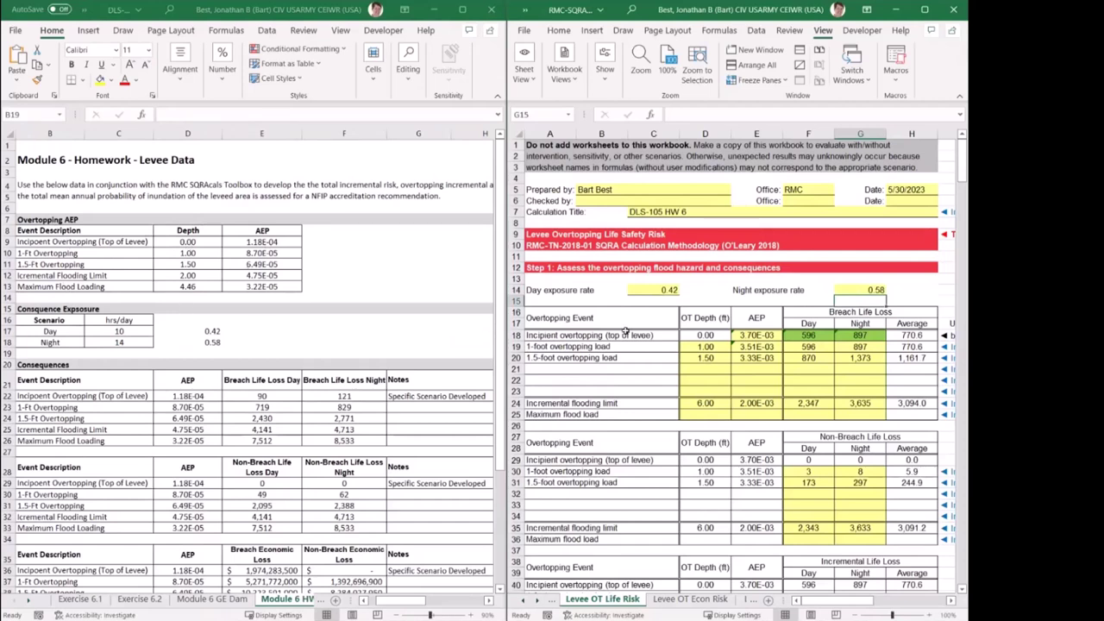
Copy the homework's incipient overtopping AEP, 1.18E-04, and paste it as a value into the incipient overtopping AEP cell of the life risk sheet.
left_click(753, 335)
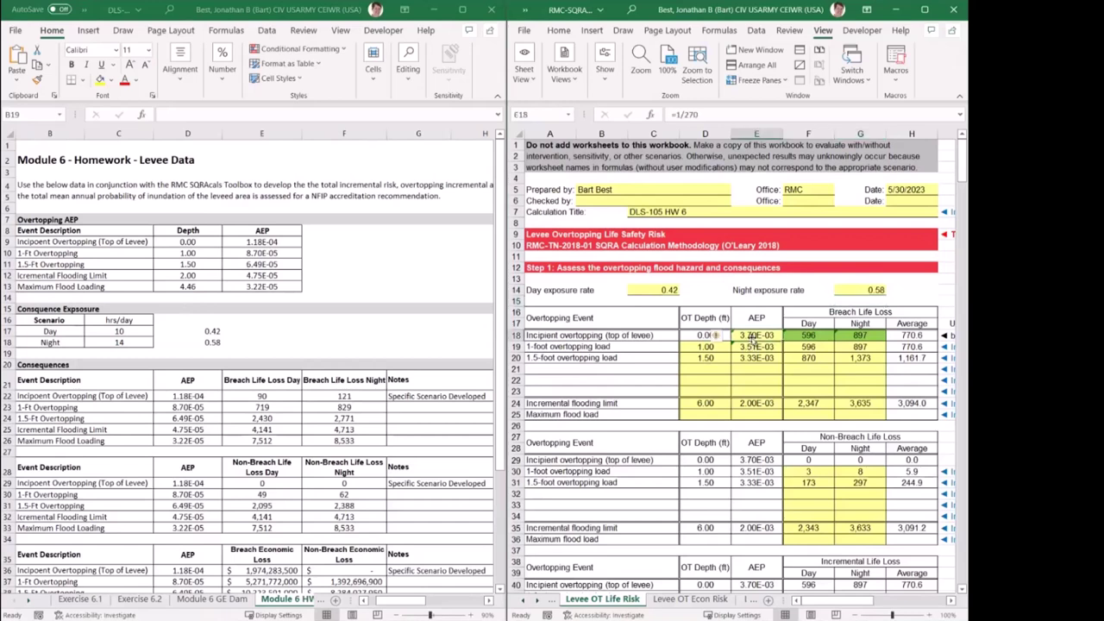
left_click(290, 242)
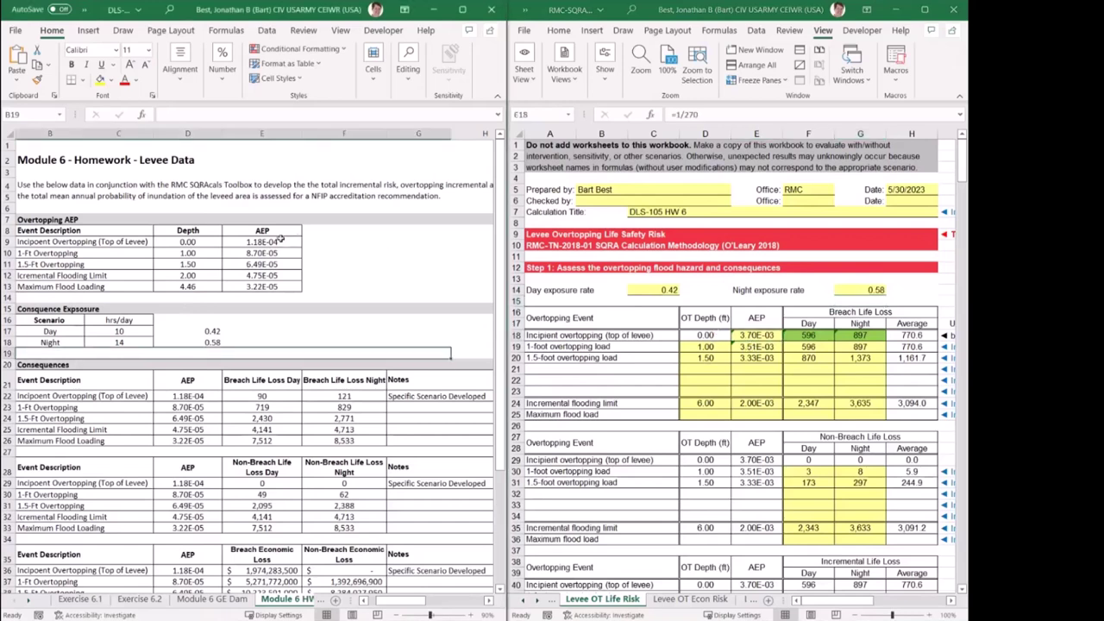
key("ctrl+c")
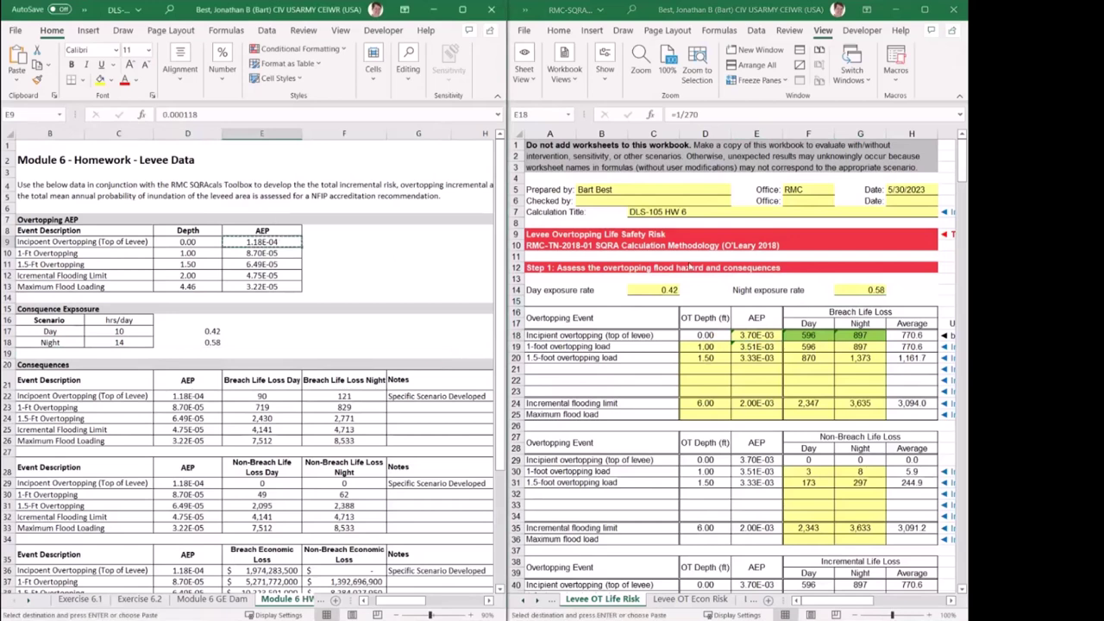
left_click(756, 335)
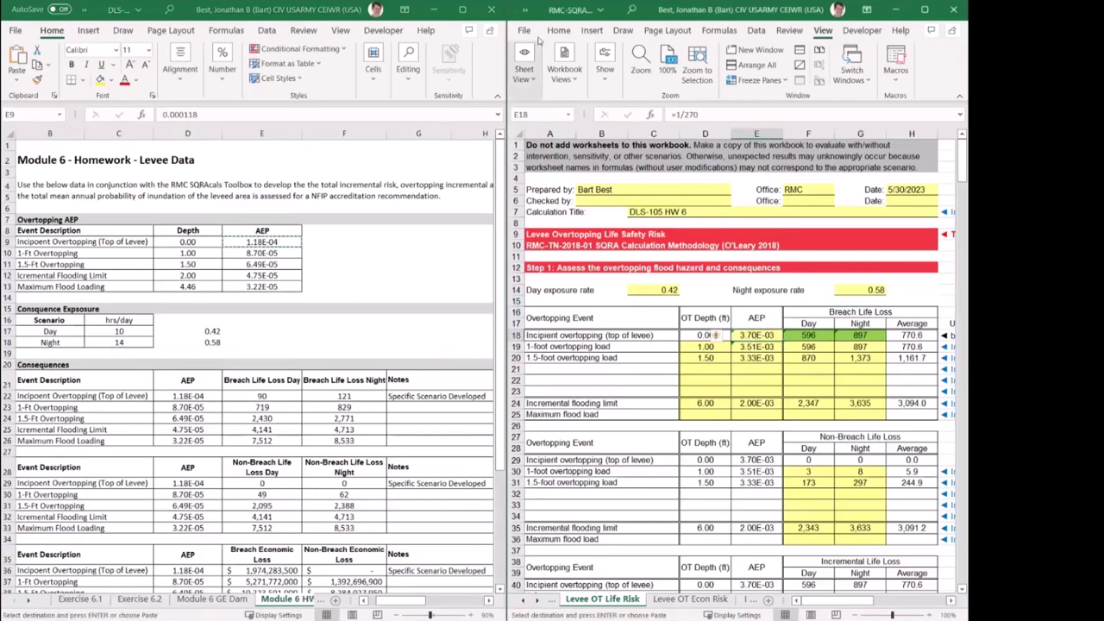
left_click(559, 31)
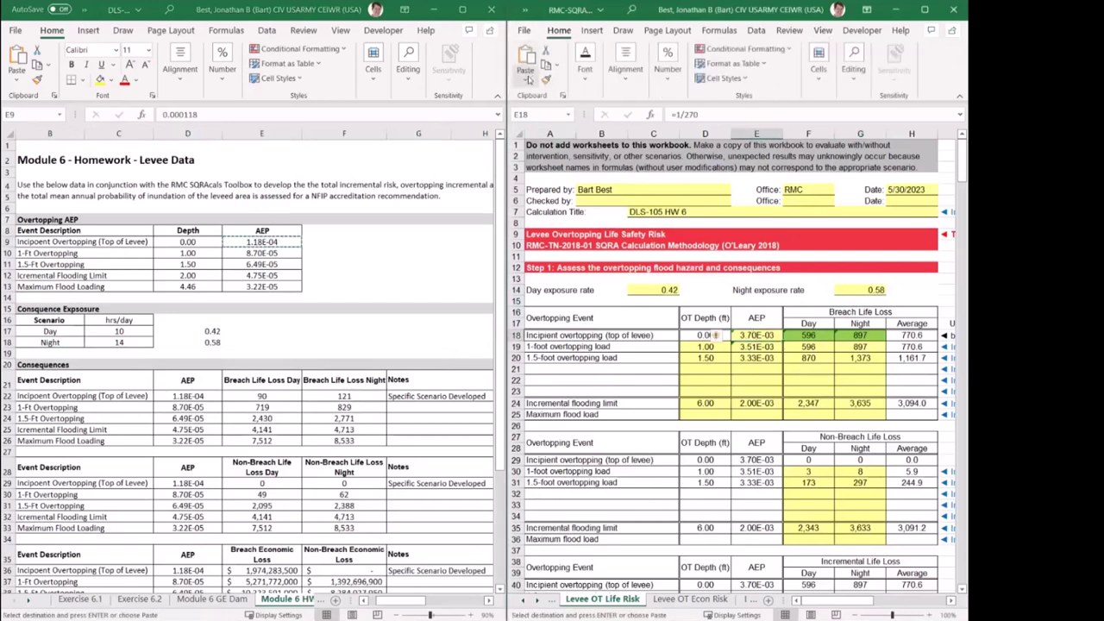
left_click(525, 76)
left_click(524, 176)
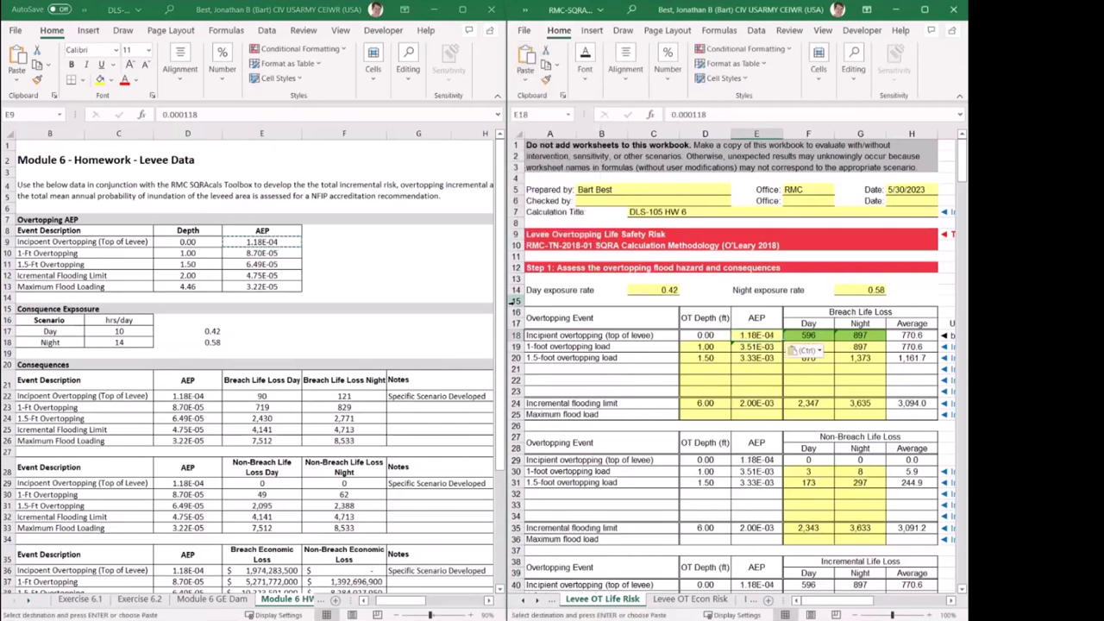
Copy the homework's 1-foot overtopping AEP, 8.70E-05, as a value into the 1-foot overtopping load's AEP cell.
left_click(706, 346)
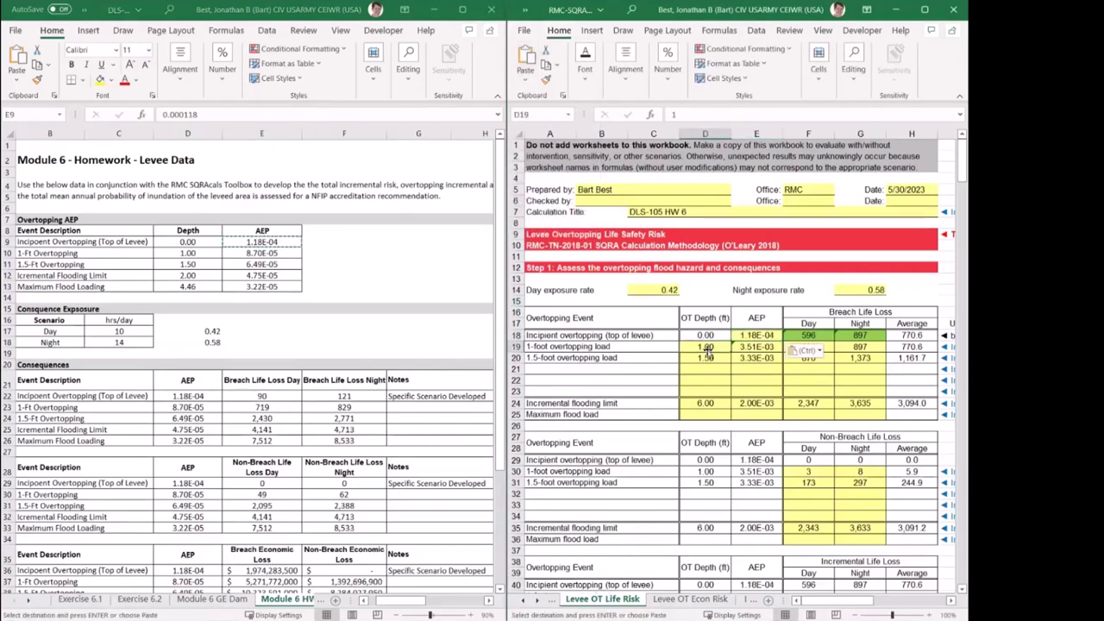
left_click(277, 252)
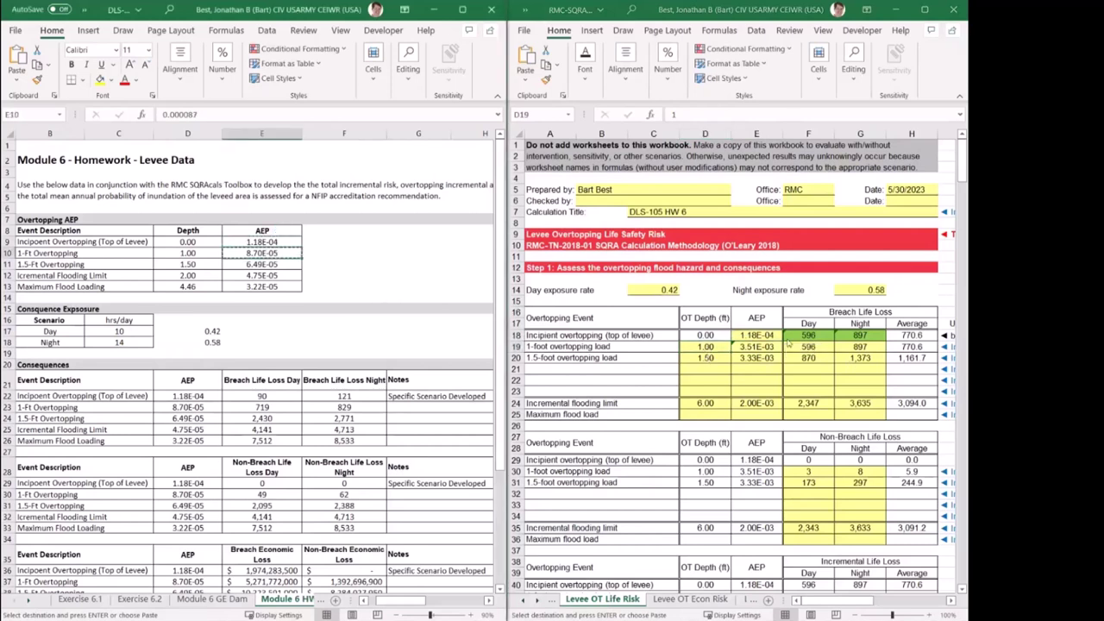
left_click(771, 341)
left_click(762, 346)
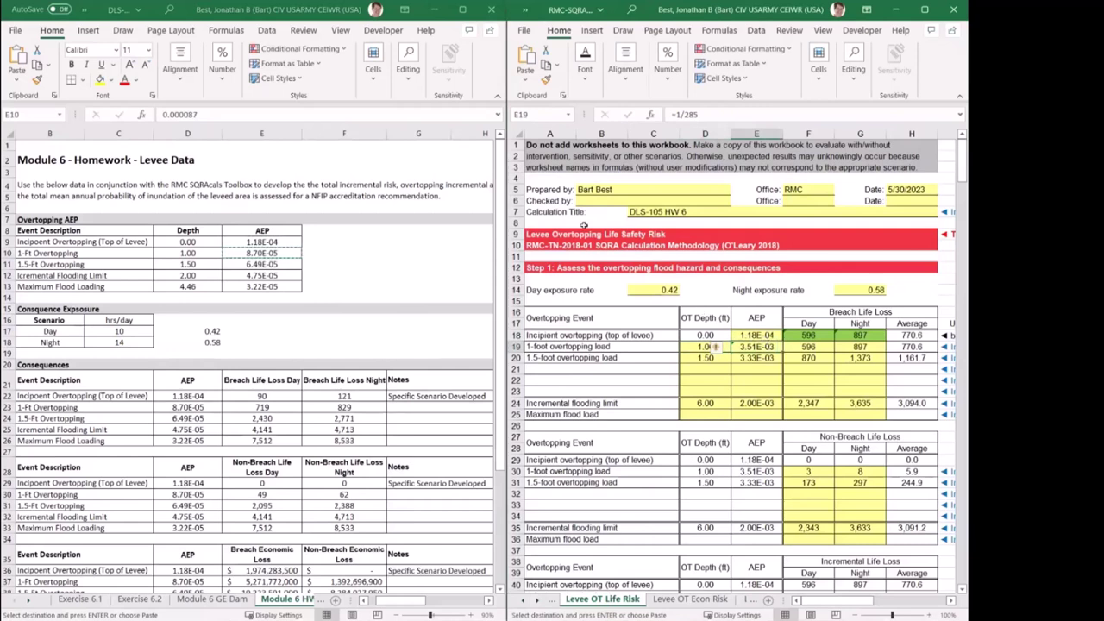
left_click(527, 83)
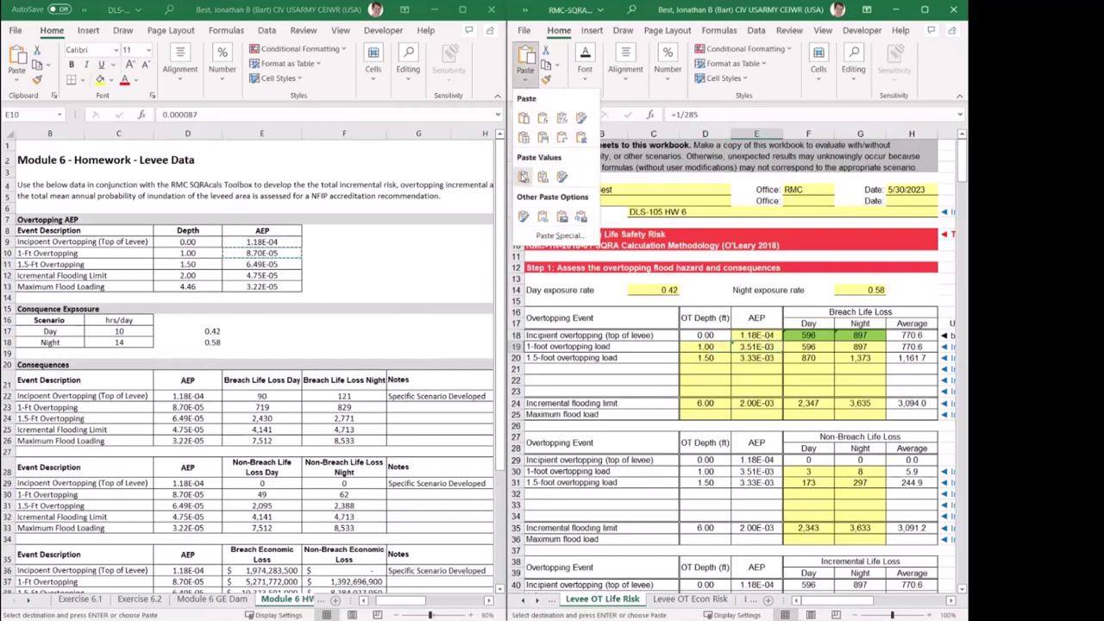
left_click(522, 178)
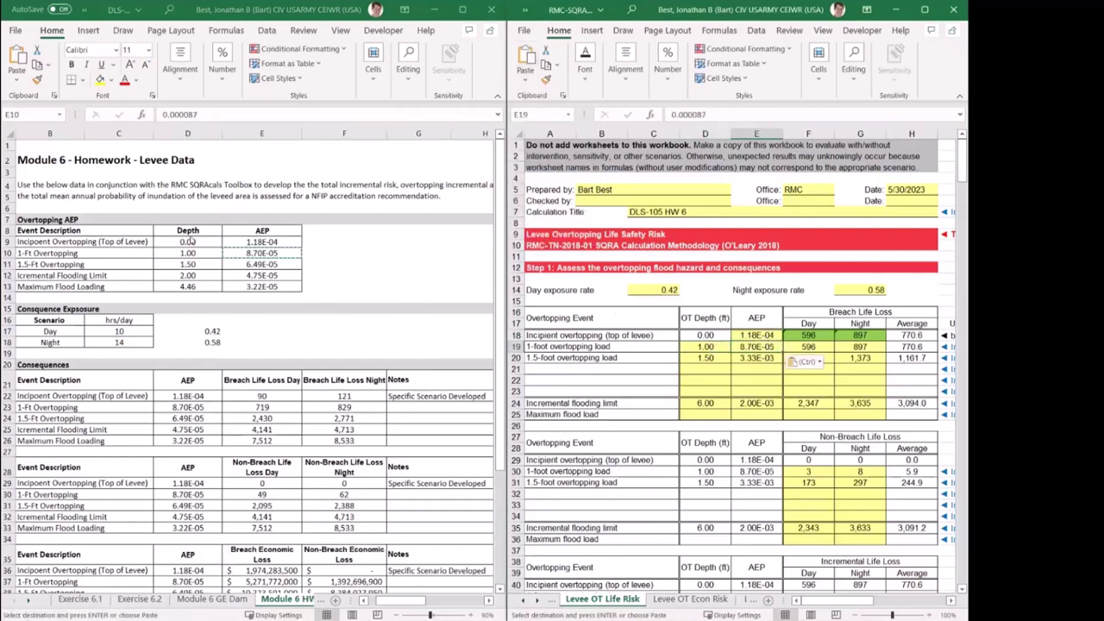
Copy the homework's 1.5-foot overtopping AEP, 6.49E-05, as a value into the 1.5-foot overtopping load's AEP cell.
left_click(279, 272)
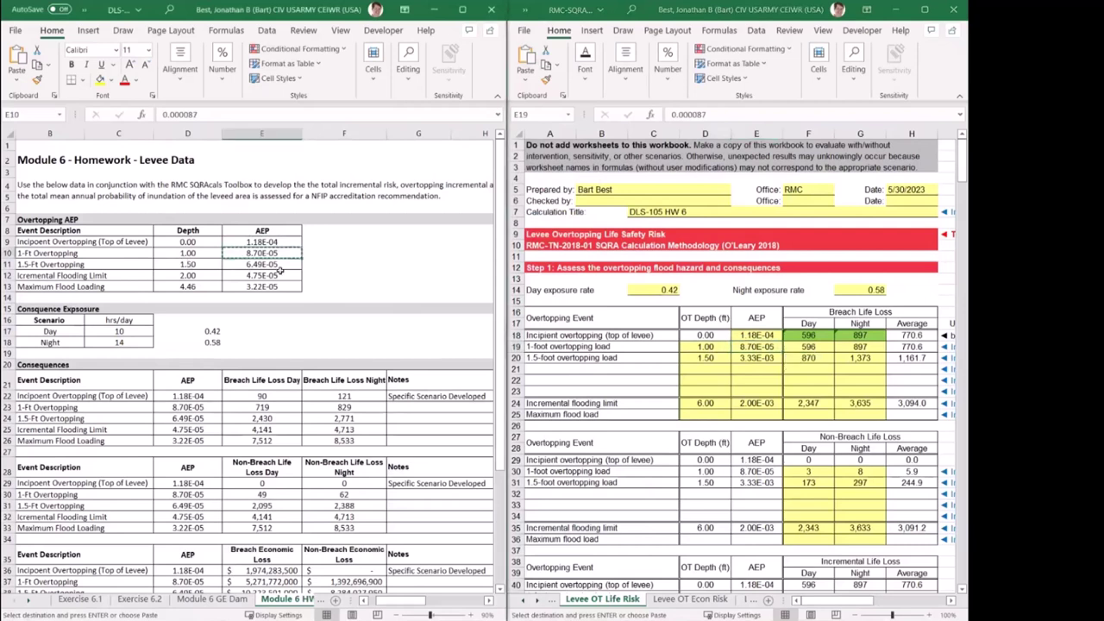
left_click(281, 265)
key("ctrl+c")
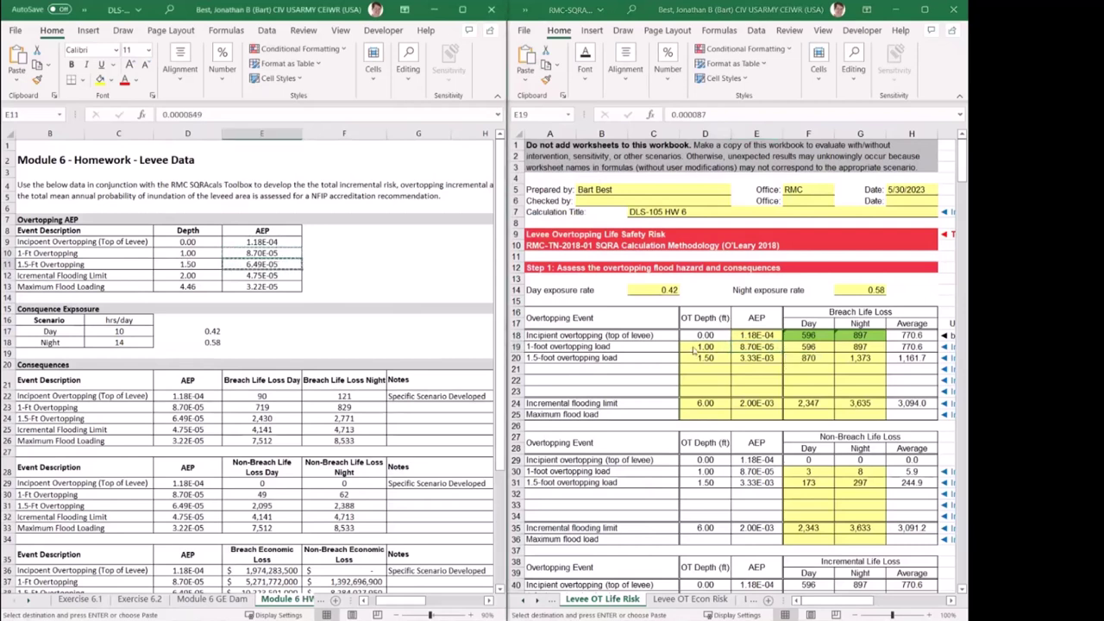
left_click(765, 357)
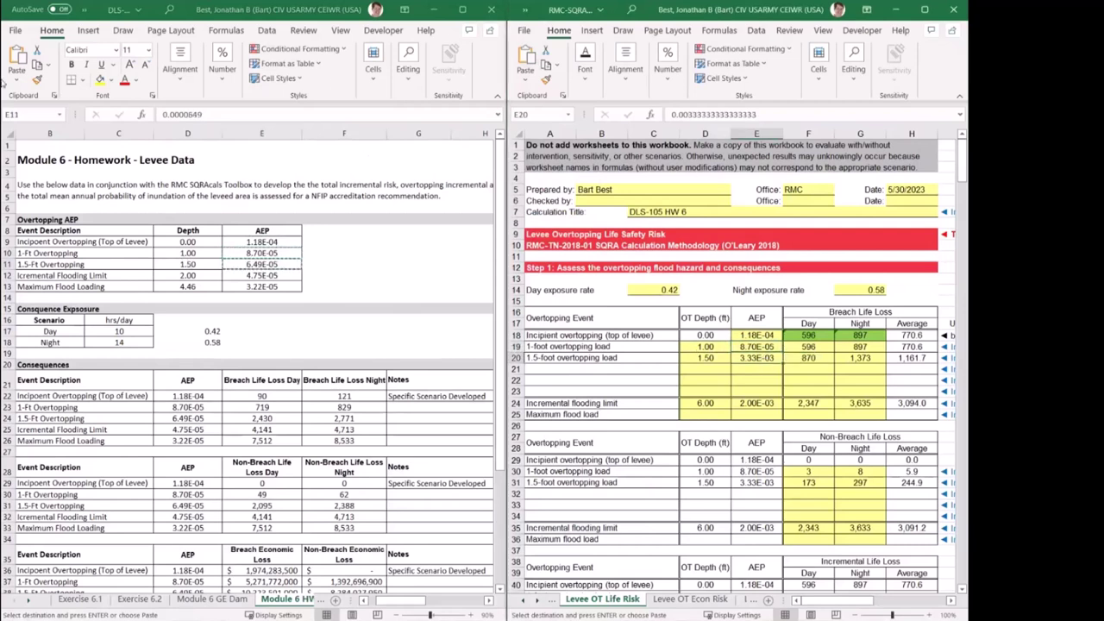
left_click(526, 80)
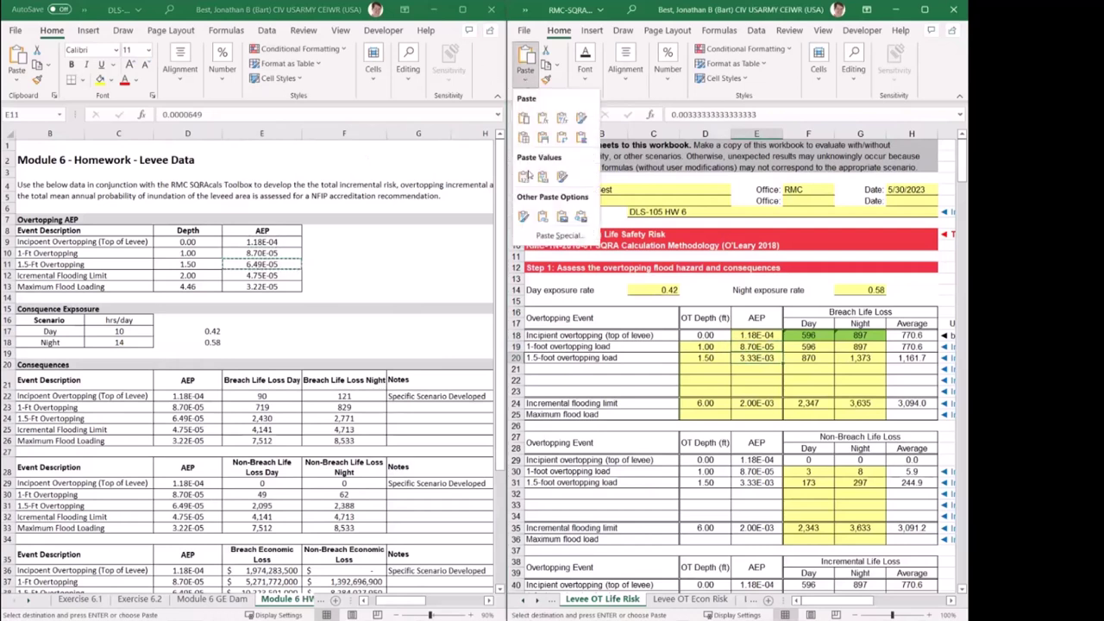
left_click(524, 175)
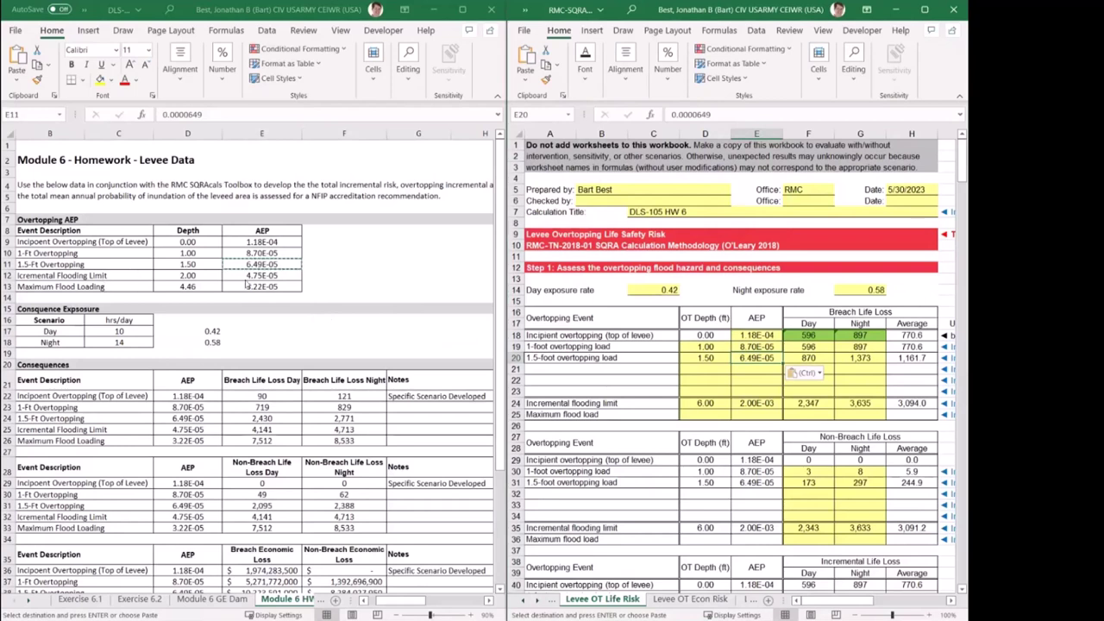
Set the breach table's overtopping depth to 2 ft for the incremental flooding limit and 4.46 ft for the maximum flood load.
left_click(272, 272)
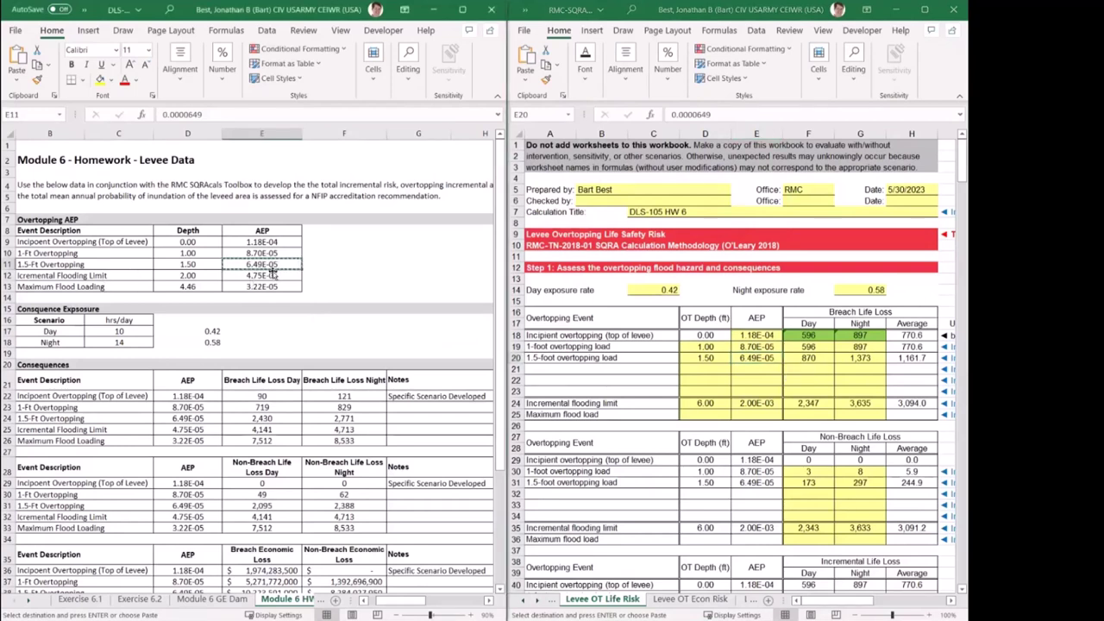
left_click(707, 403)
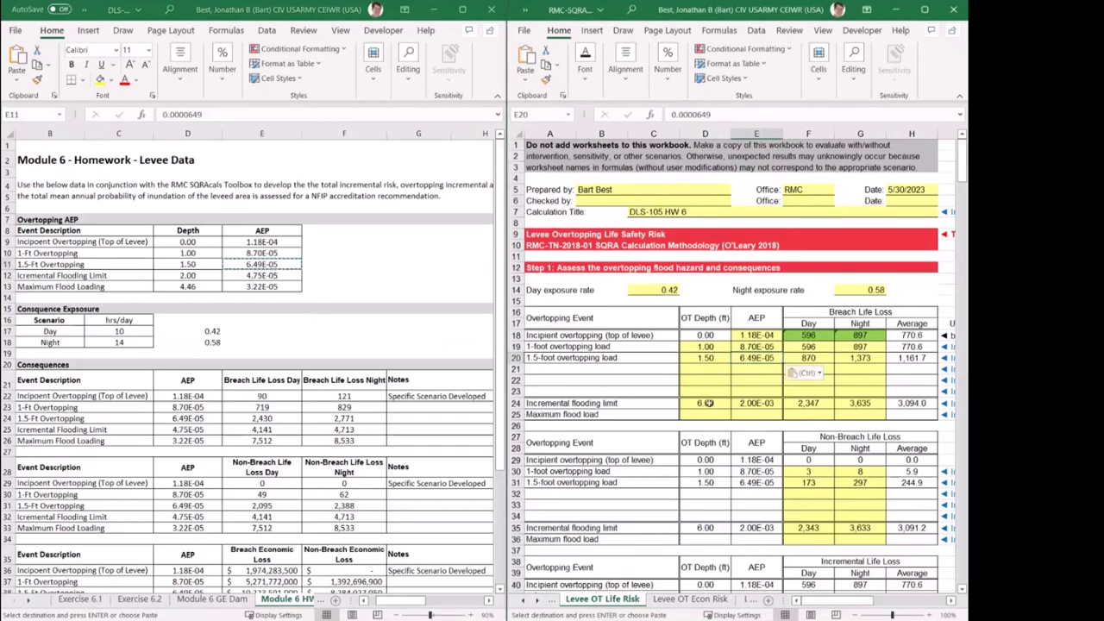
left_click(707, 403)
type("2")
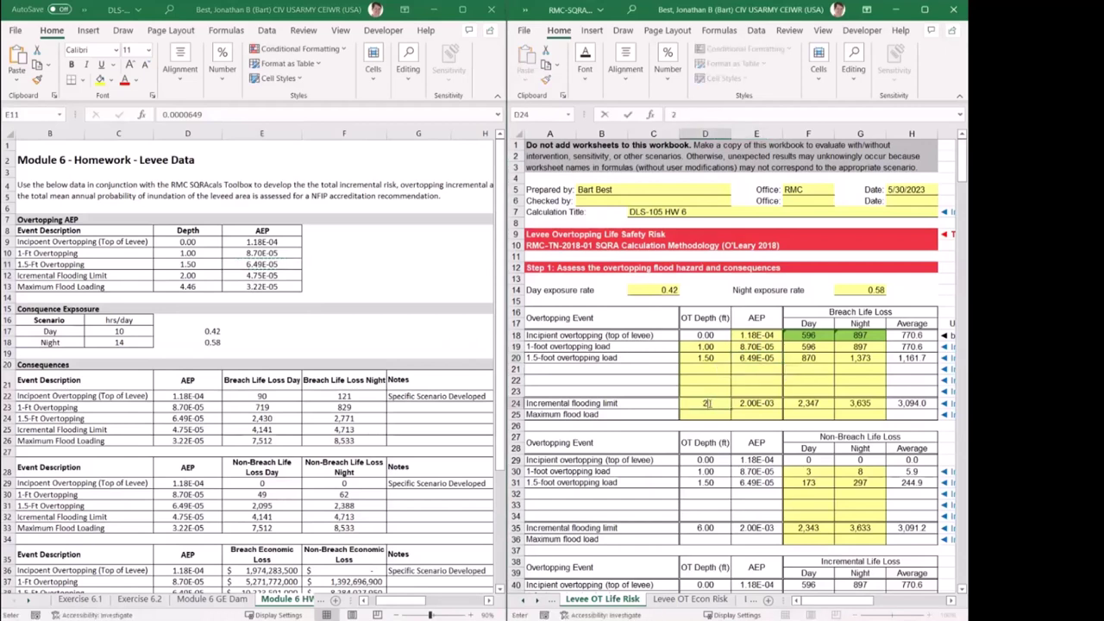
key("Return")
key("Return")
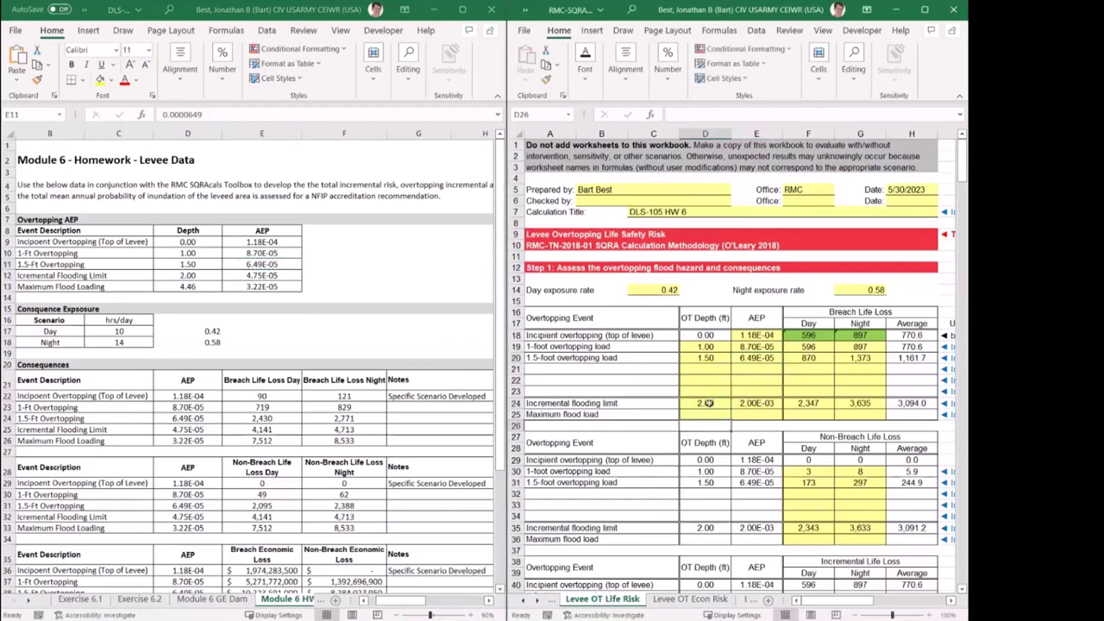
key("Up")
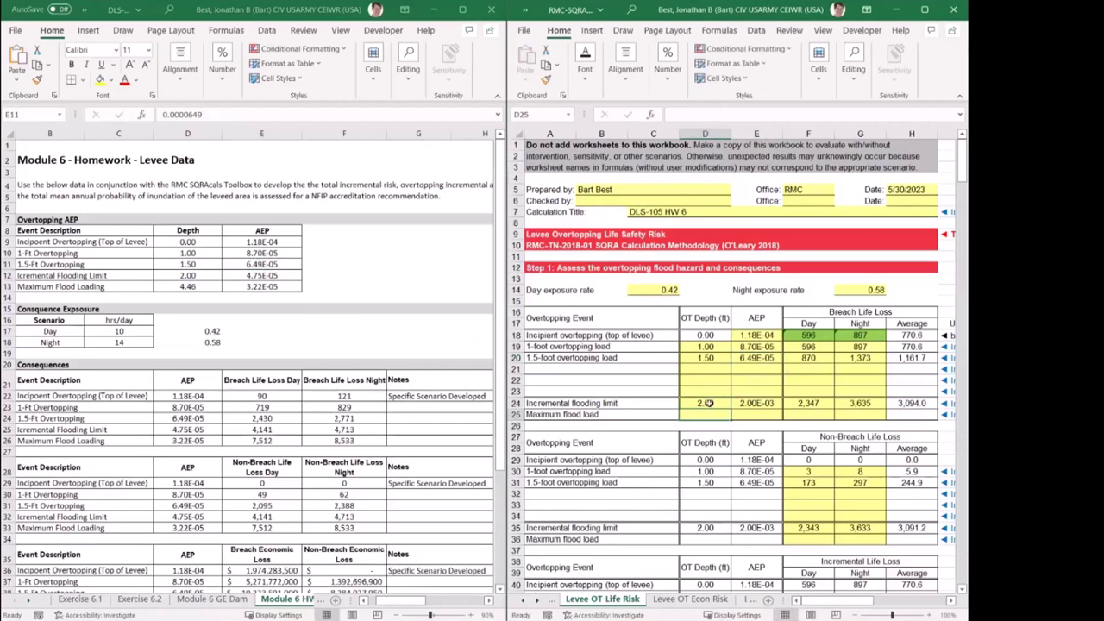
type("4.46")
key("Tab")
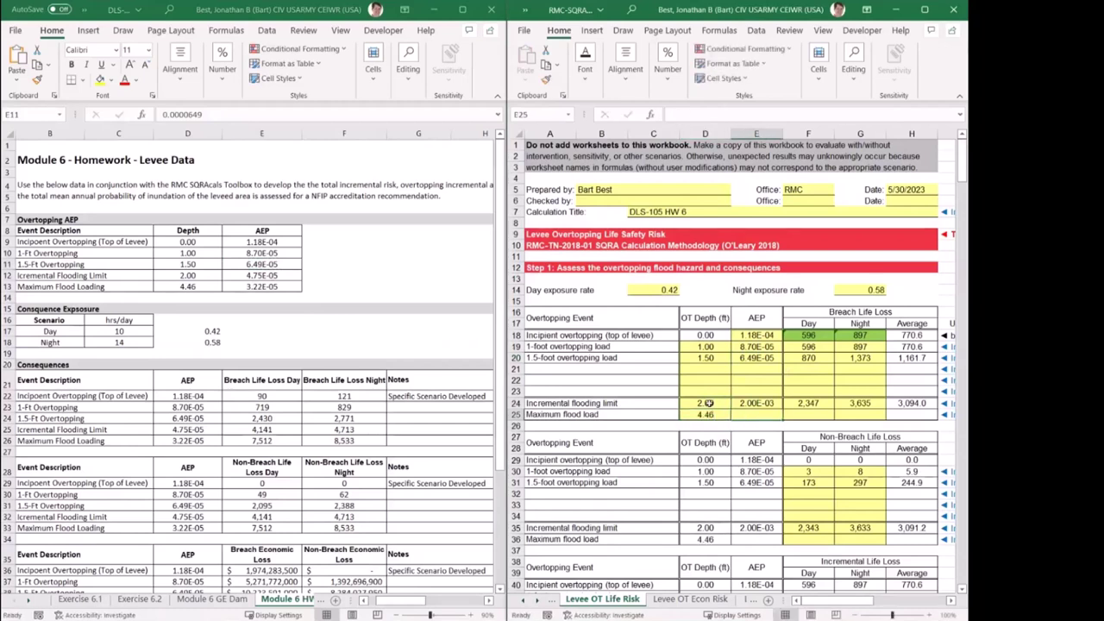
Copy the homework's incremental flooding limit AEP, 4.75E-05, as a value into the incremental flooding limit's AEP cell.
left_click(257, 274)
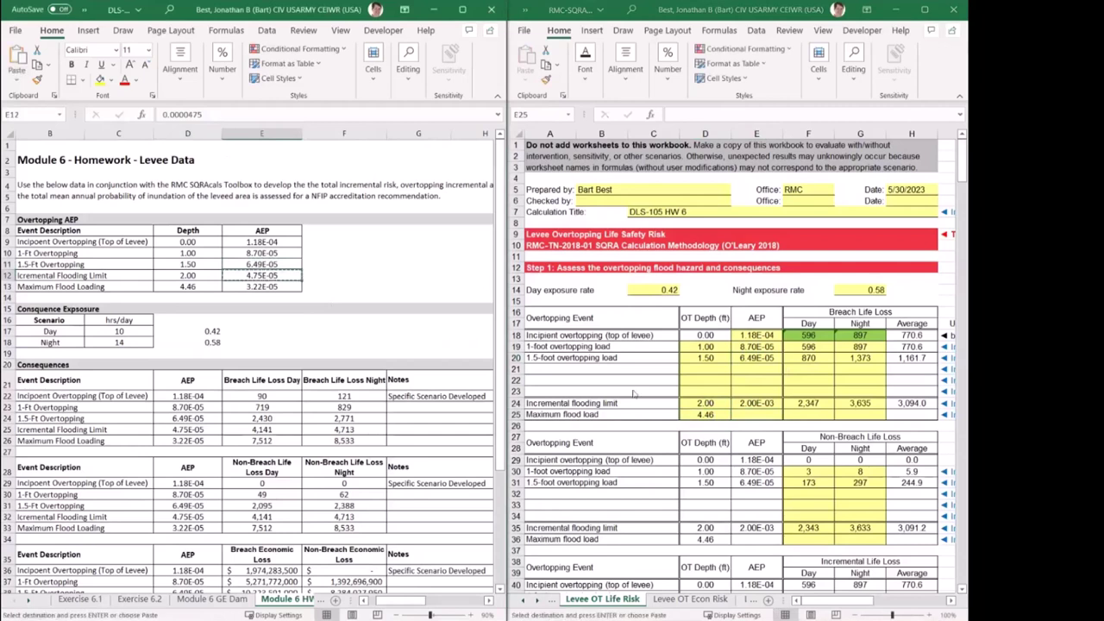
key("ctrl+c")
left_click(756, 403)
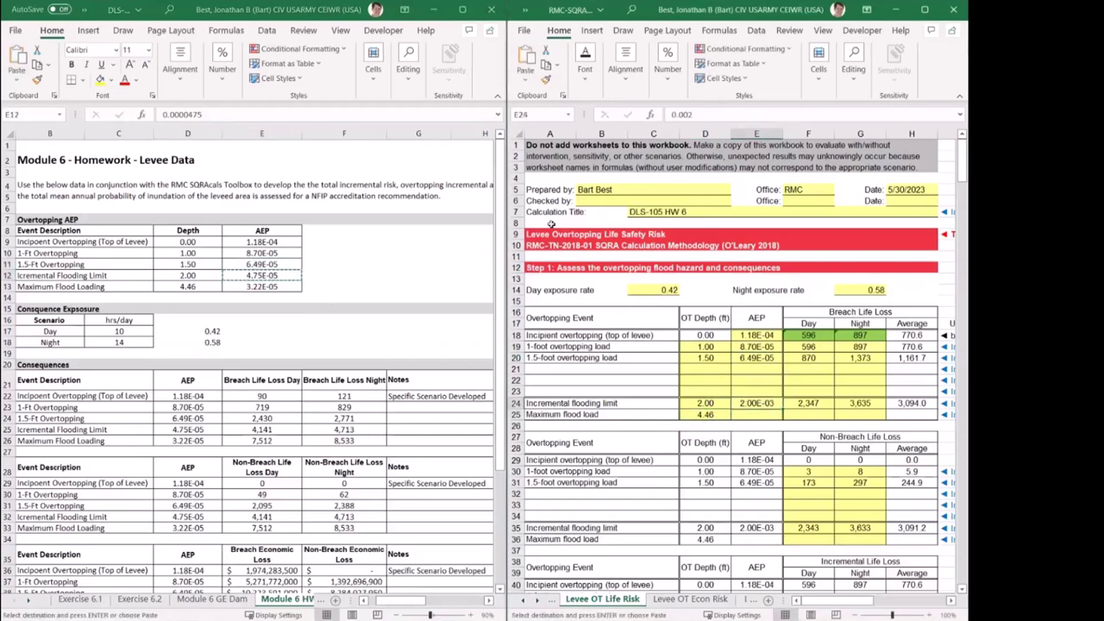
left_click(525, 81)
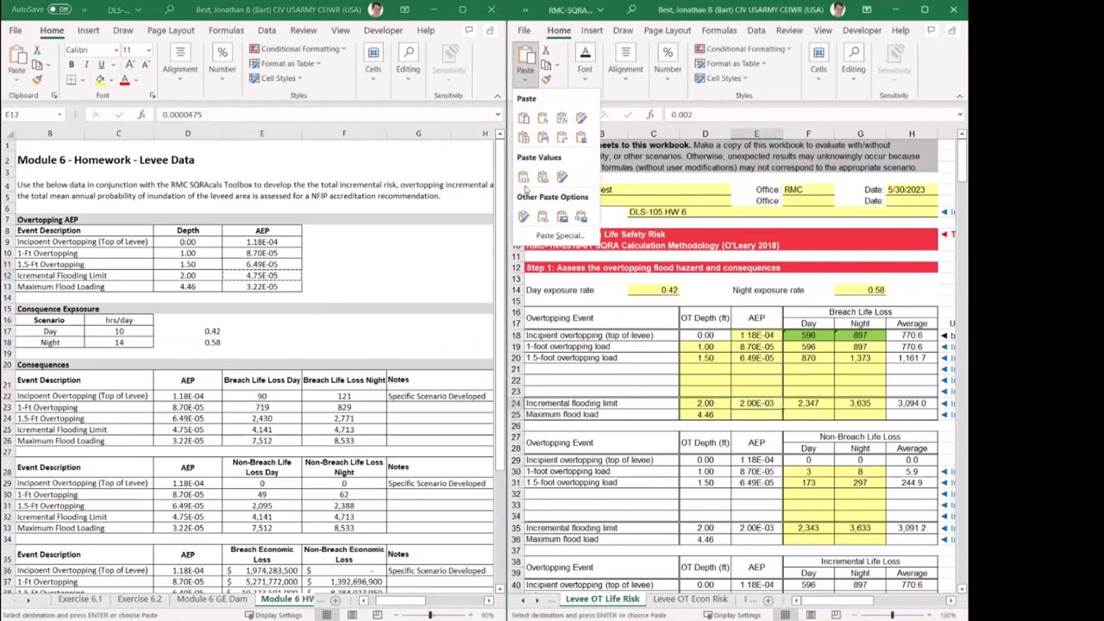
left_click(523, 180)
Copy the homework's maximum flood loading AEP, 3.22E-05, as a value into the maximum flood load's AEP cell.
left_click(271, 287)
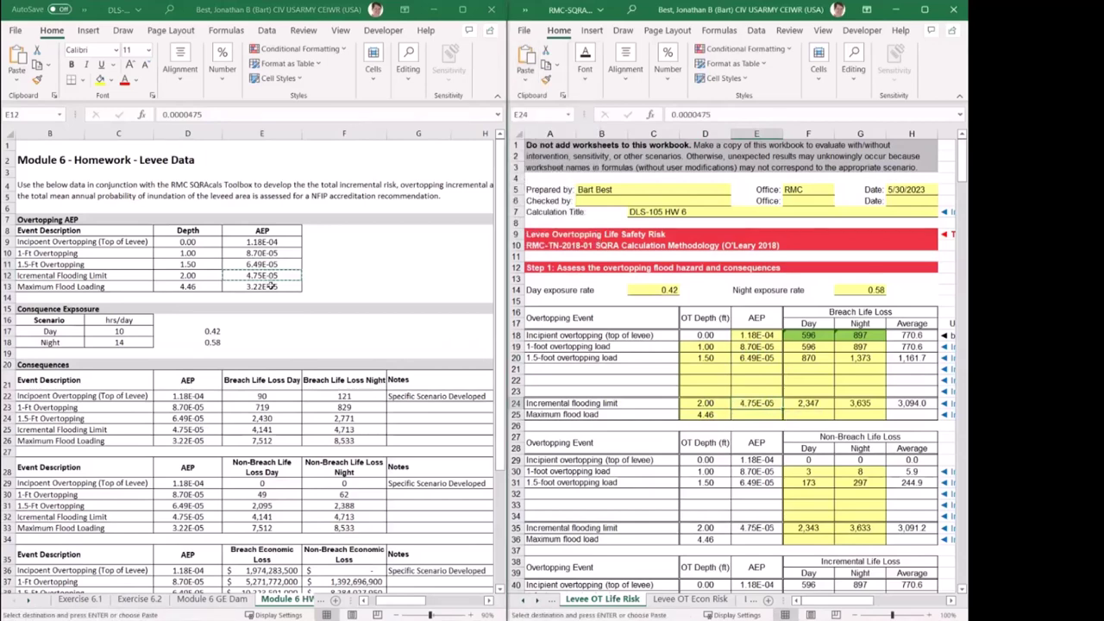
left_click(271, 287)
key("ctrl+c")
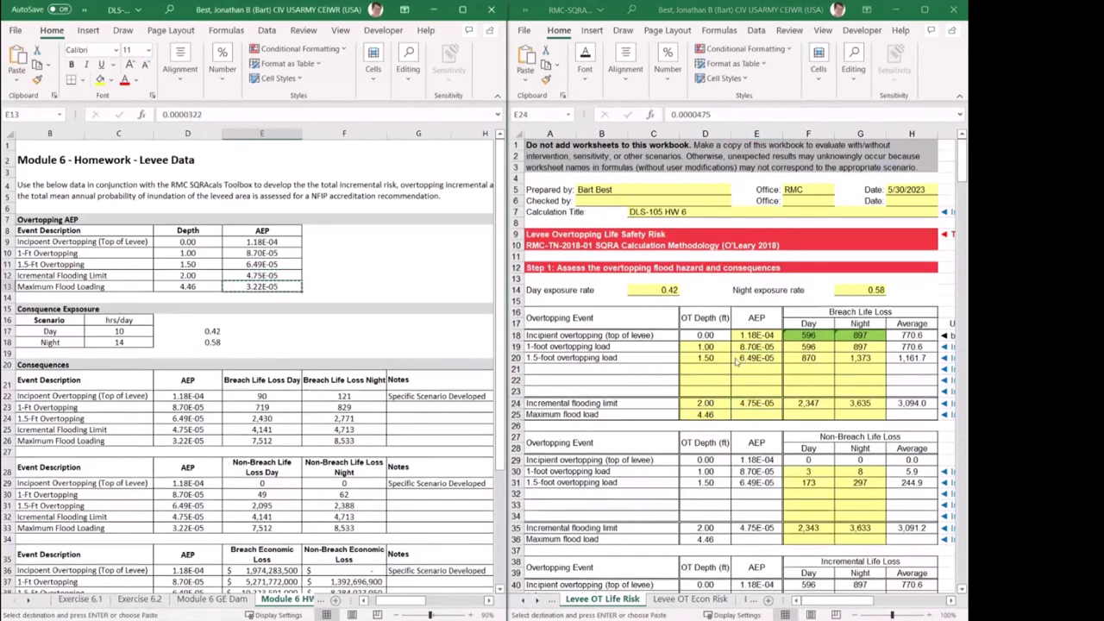
left_click(767, 416)
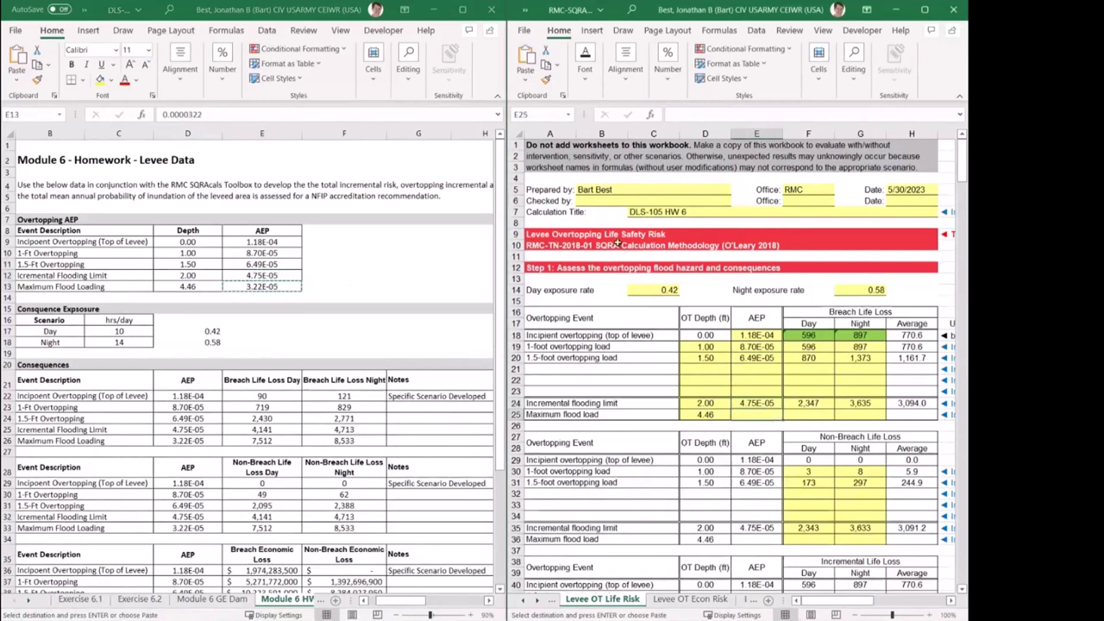
left_click(526, 78)
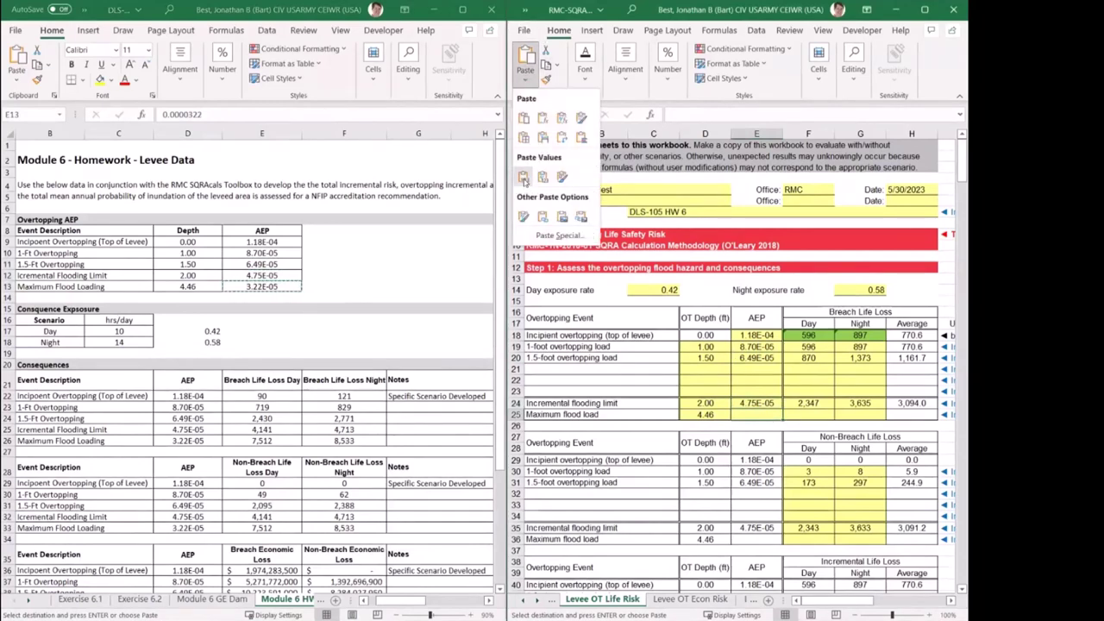
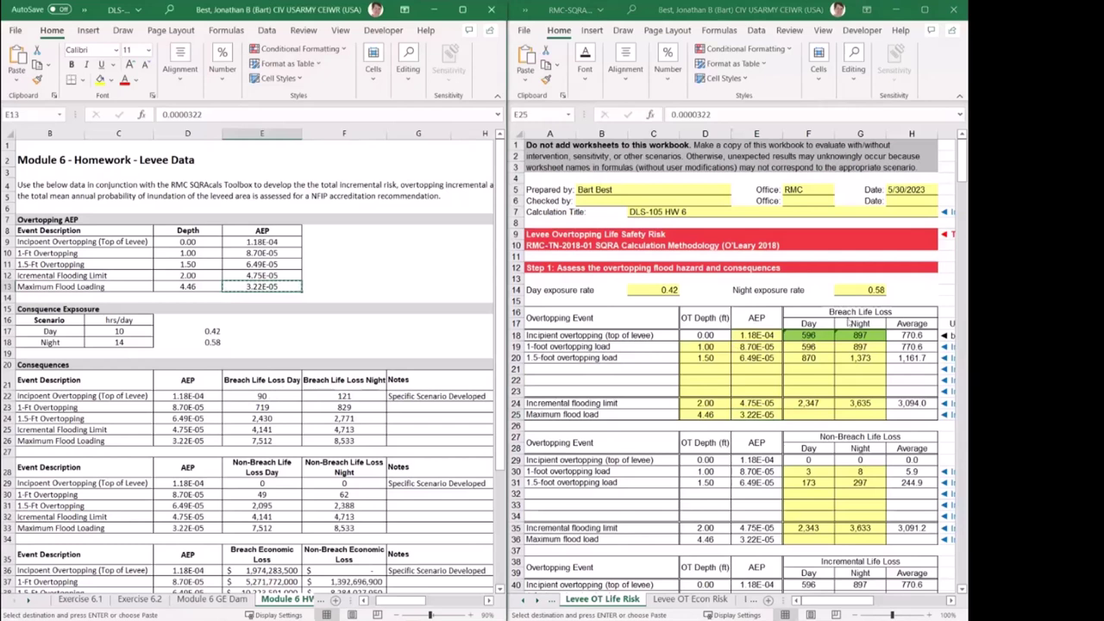
Copy the homework's incipient overtopping breach life loss, 90 day and 121 night, as values over the incipient overtopping formulas.
left_click(807, 346)
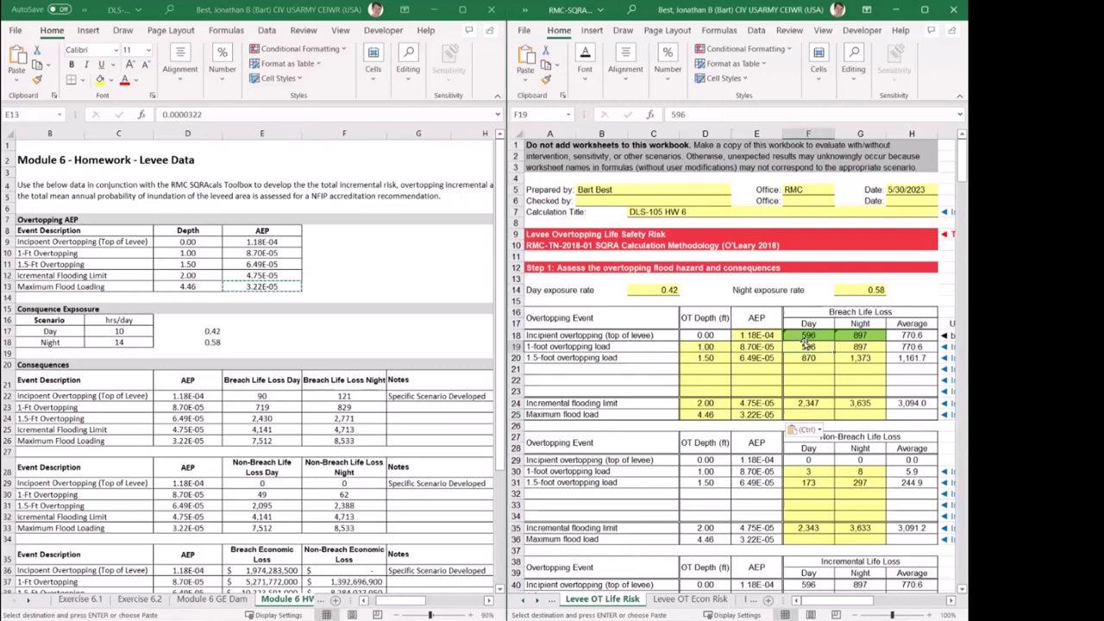
left_click(805, 335)
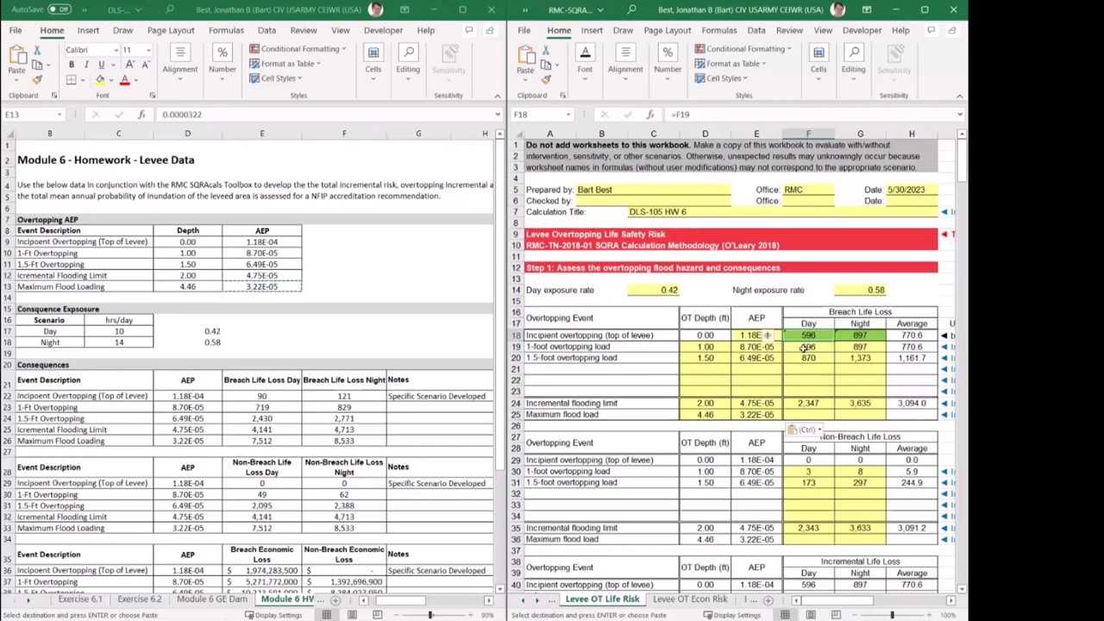
left_click(261, 398)
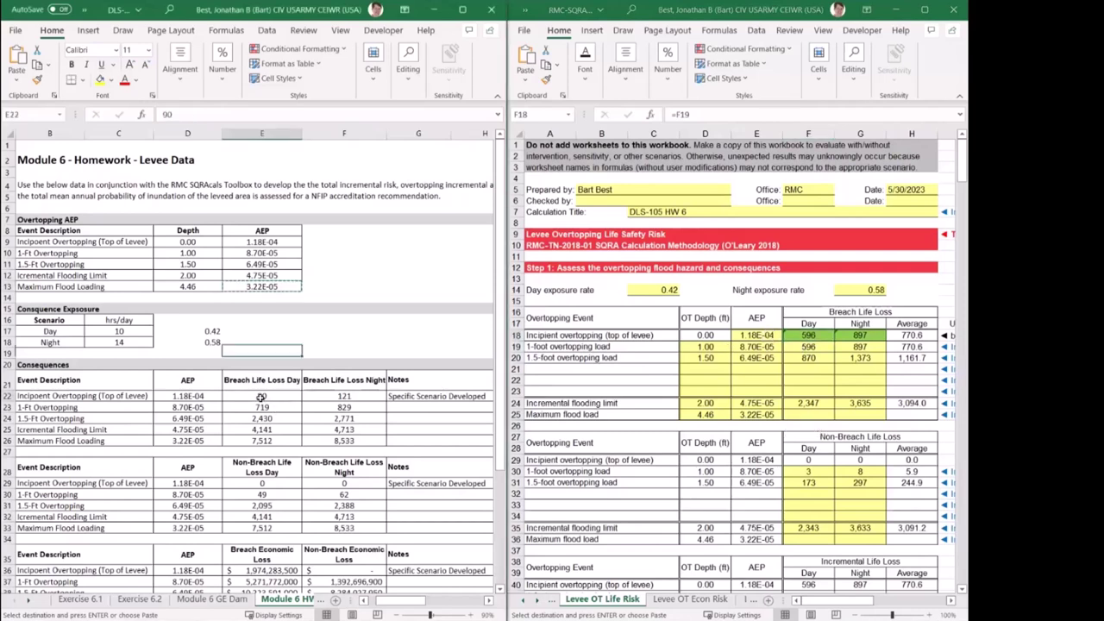
left_click(313, 397, "shift")
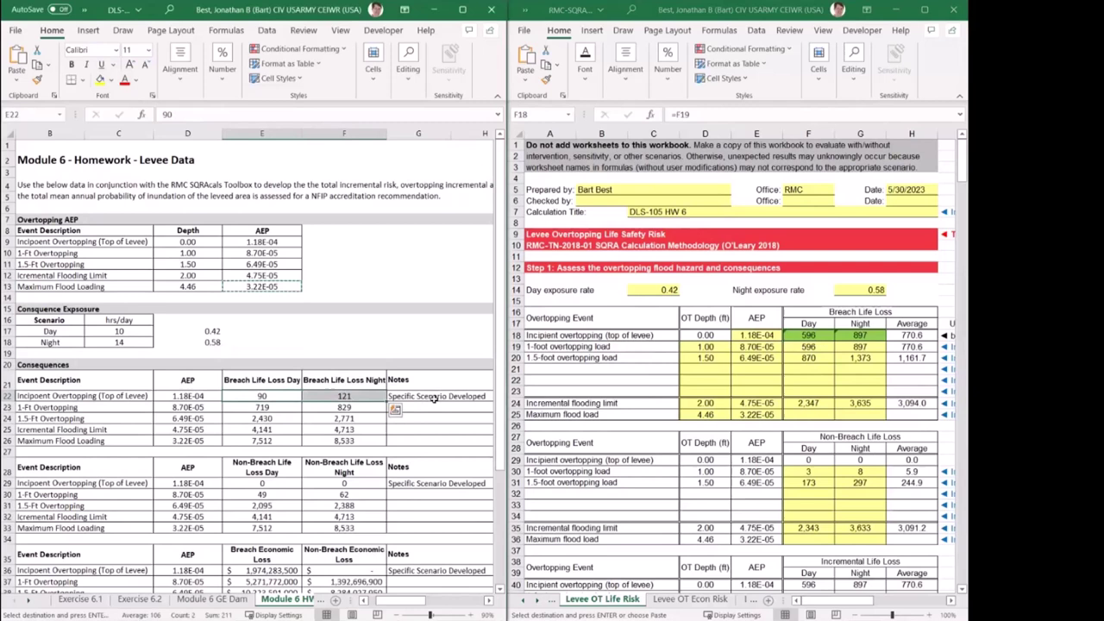
key("ctrl+c")
left_click(811, 333)
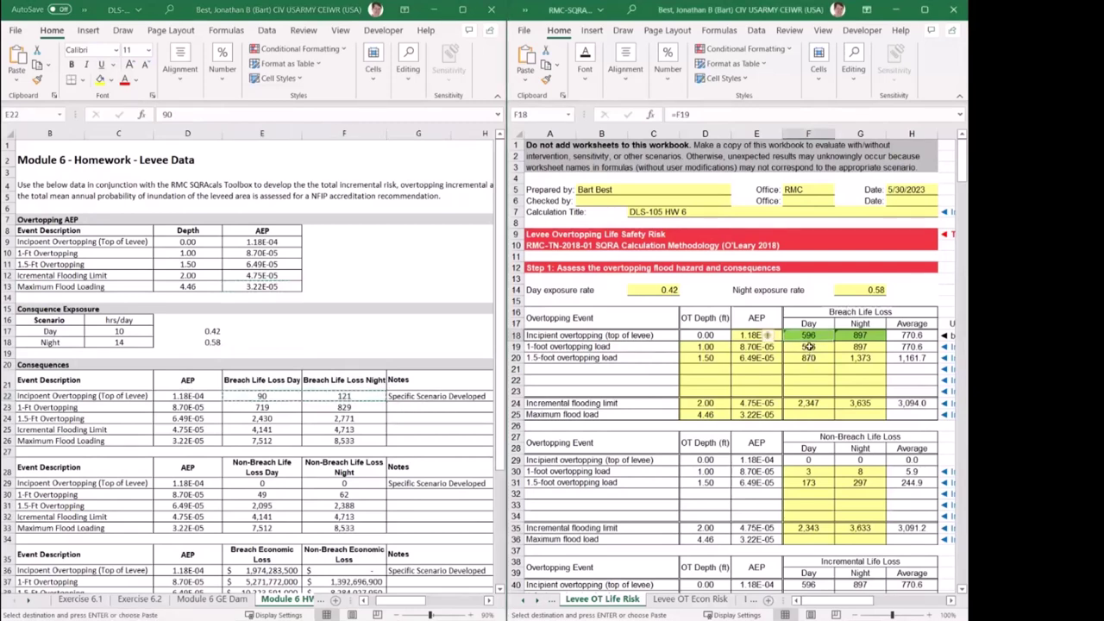
left_click(525, 83)
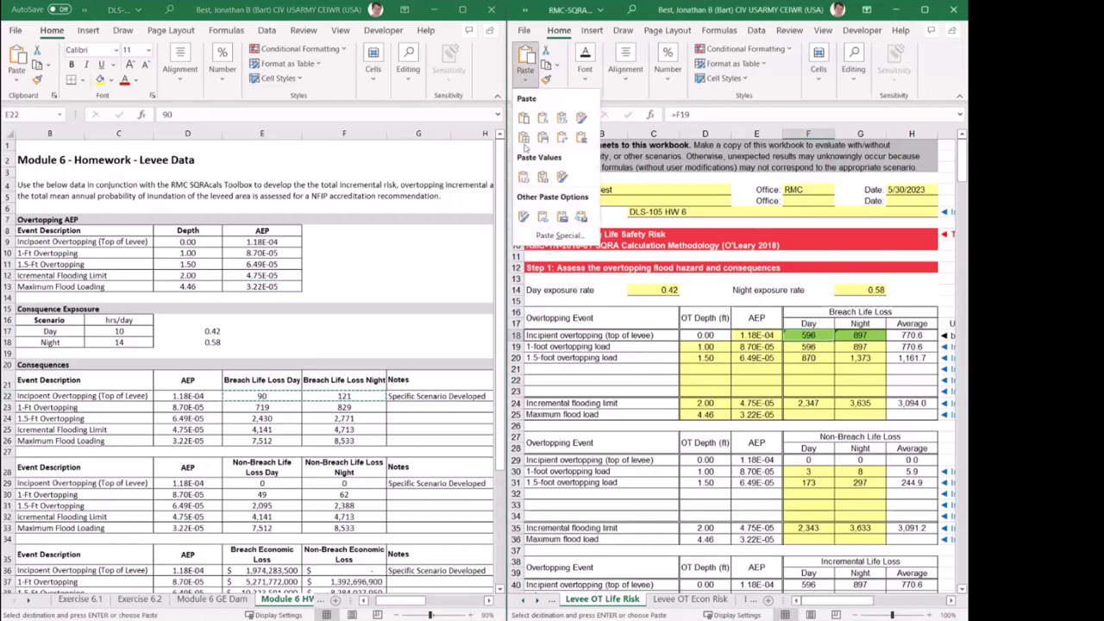
left_click(521, 178)
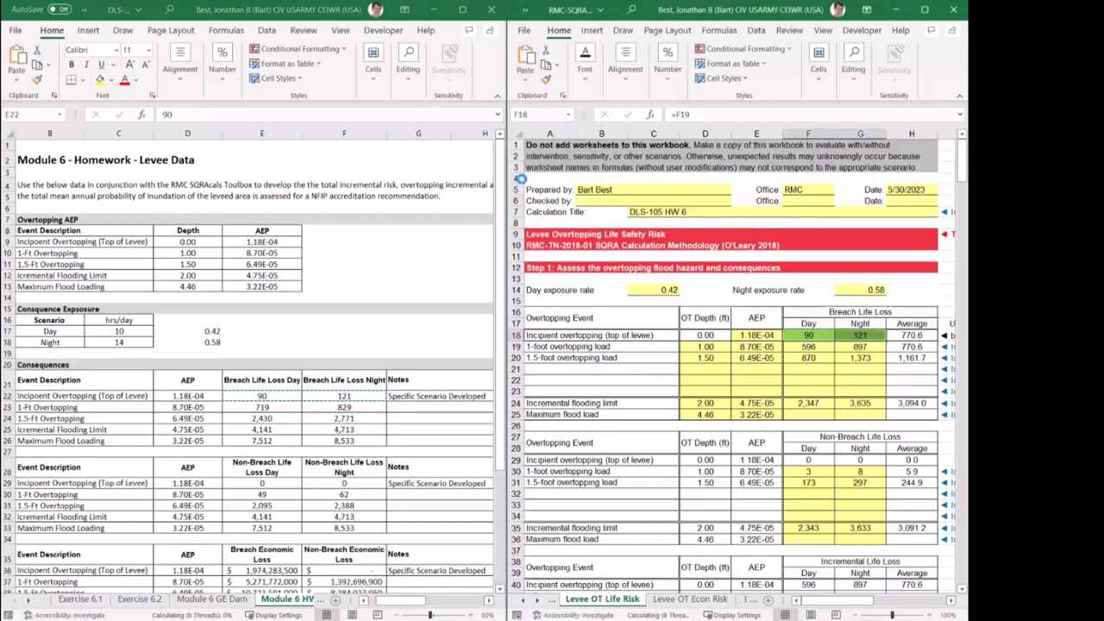
left_click(814, 381)
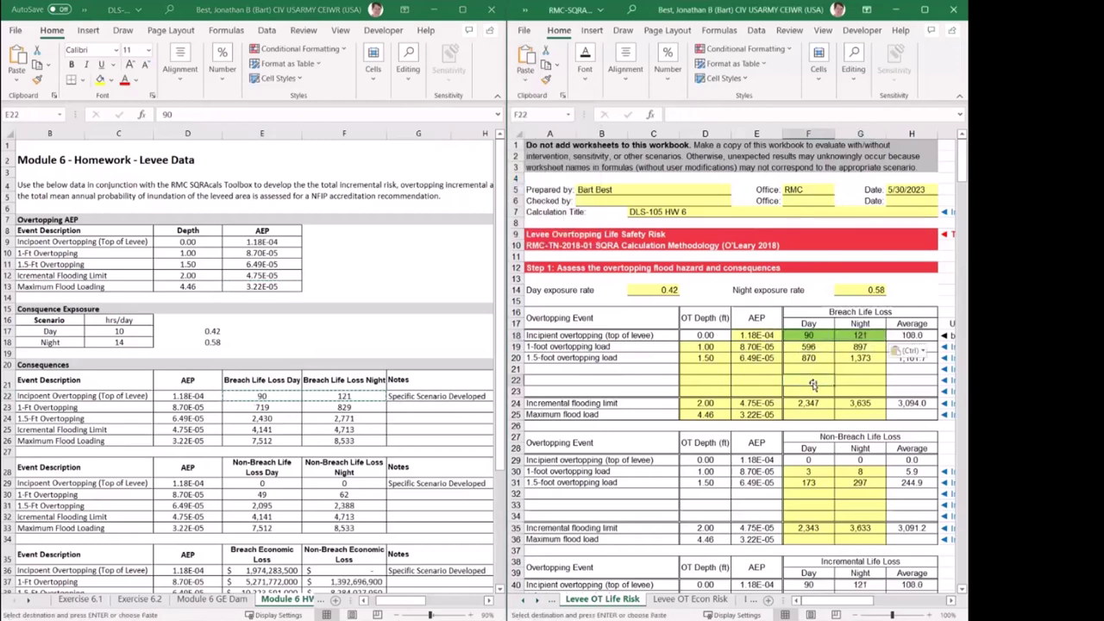
Copy the 1-foot (719, 829) and 1.5-foot (2,430, 2,771) day and night breach life losses as values into the Breach Life Loss table.
left_click(244, 399)
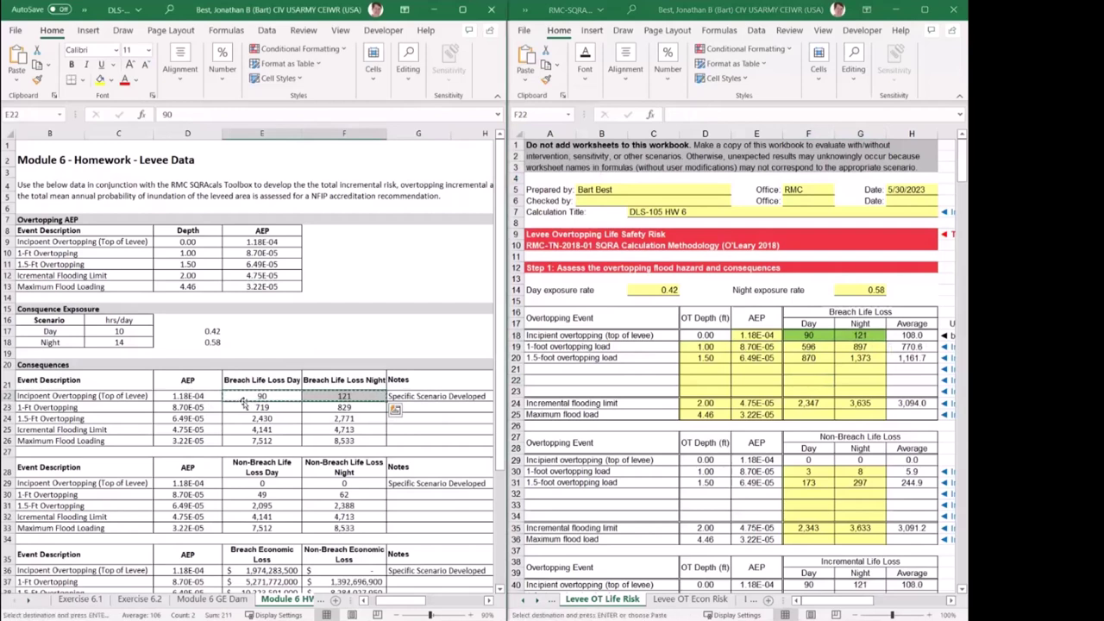
left_click_drag(244, 407, 322, 415)
key("ctrl+c")
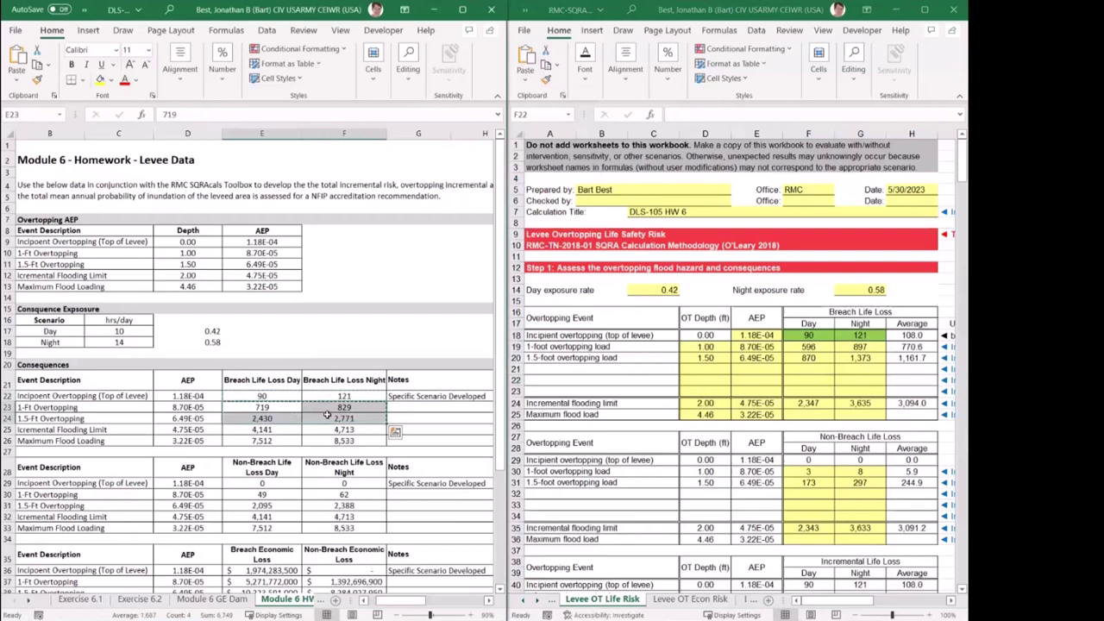
left_click(812, 350)
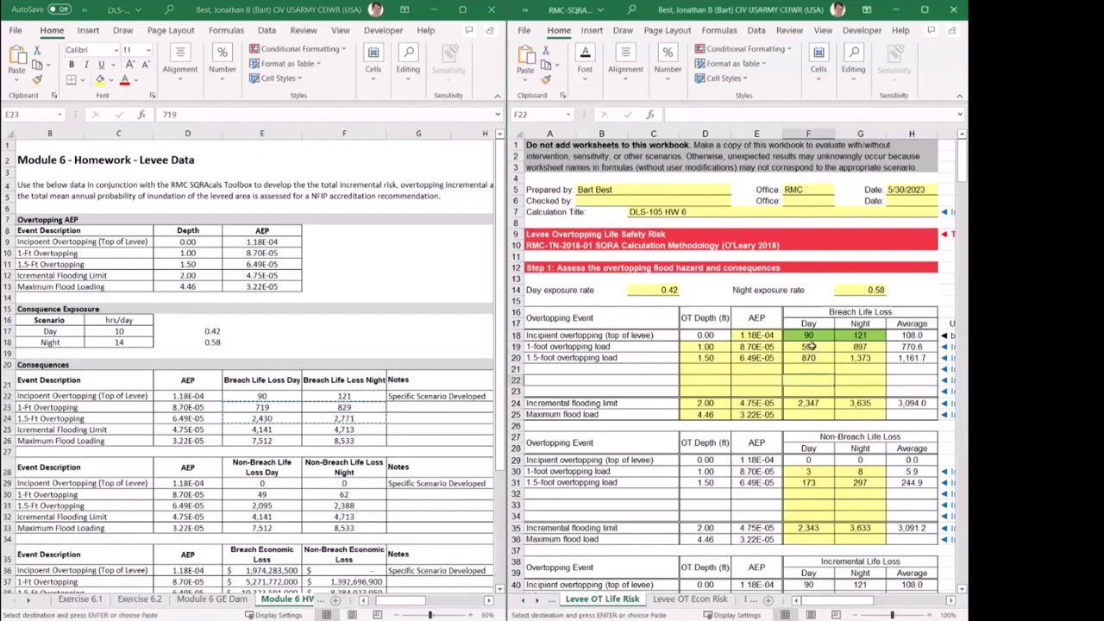
left_click(526, 76)
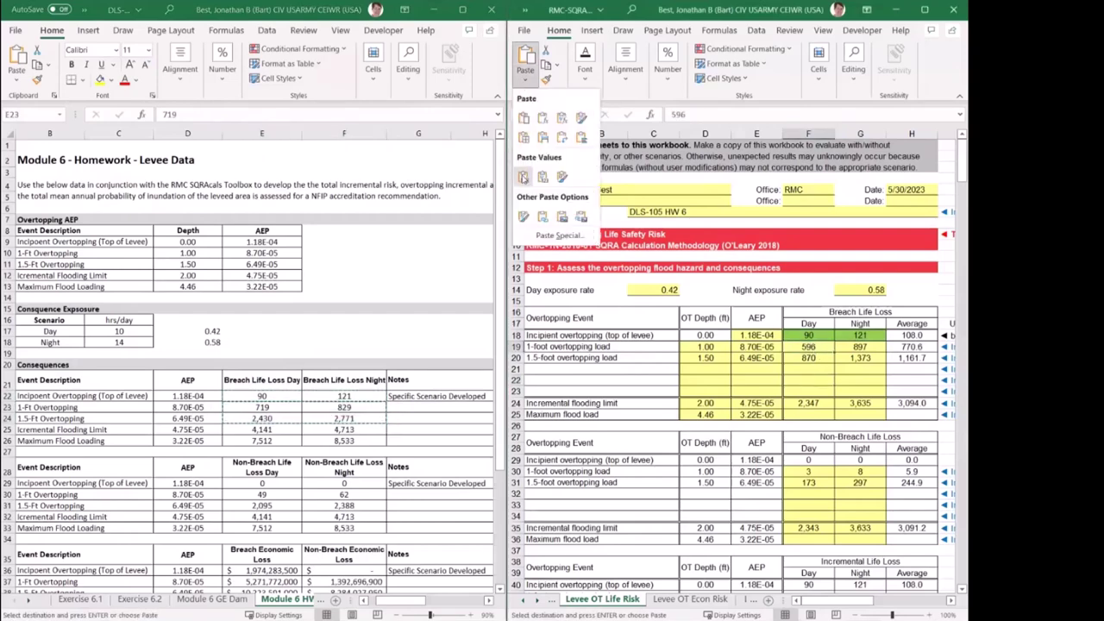
left_click(522, 177)
Paste the homework's breach life losses as values for the incremental flooding limit (4,141, 4,713) and maximum flood load (7,512, 8,533).
left_click(255, 428)
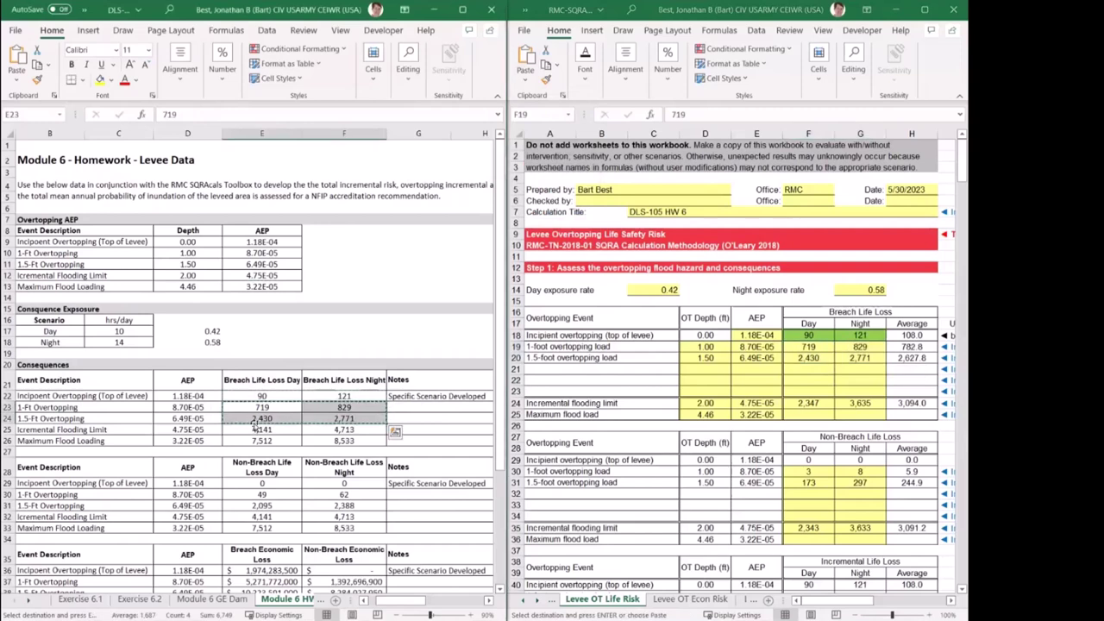
left_click_drag(255, 428, 344, 441)
key("ctrl+c")
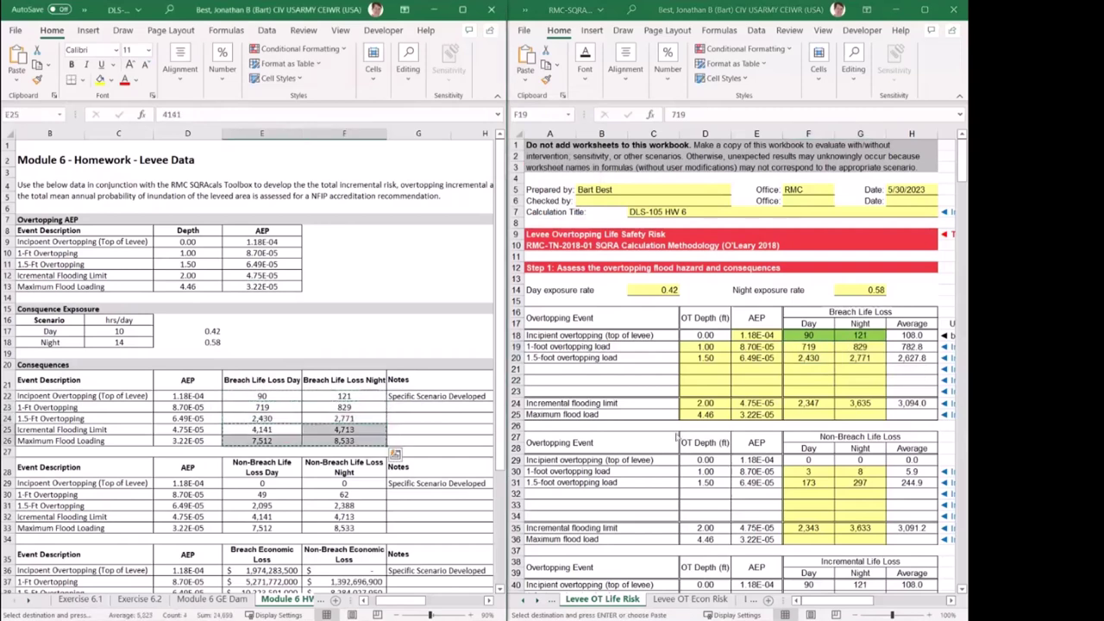
left_click(799, 398)
left_click(799, 407)
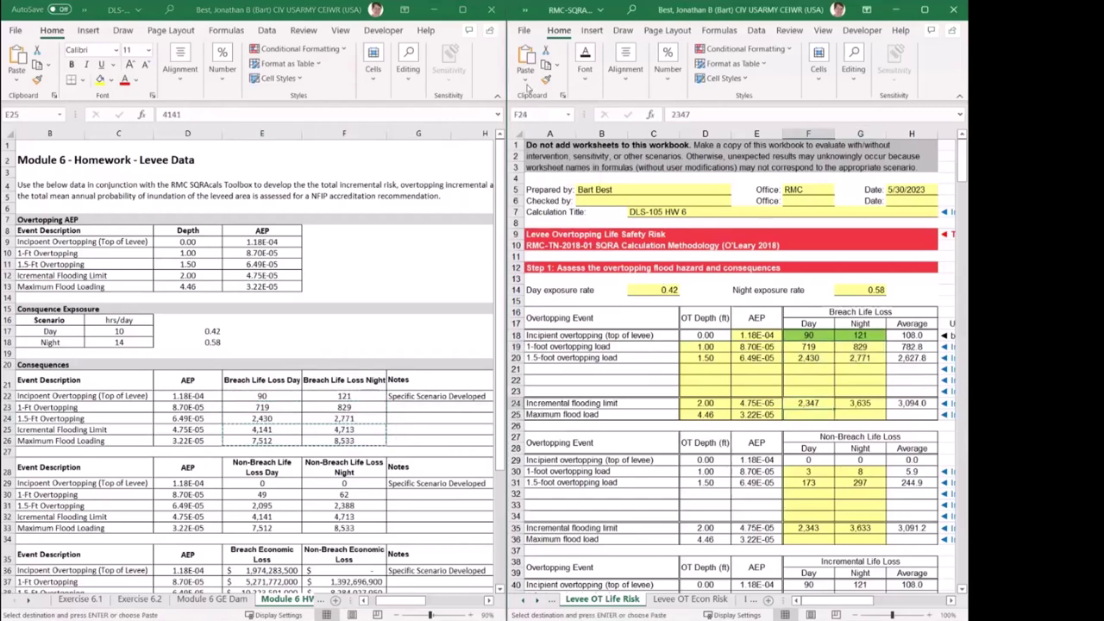
left_click(528, 85)
left_click(524, 176)
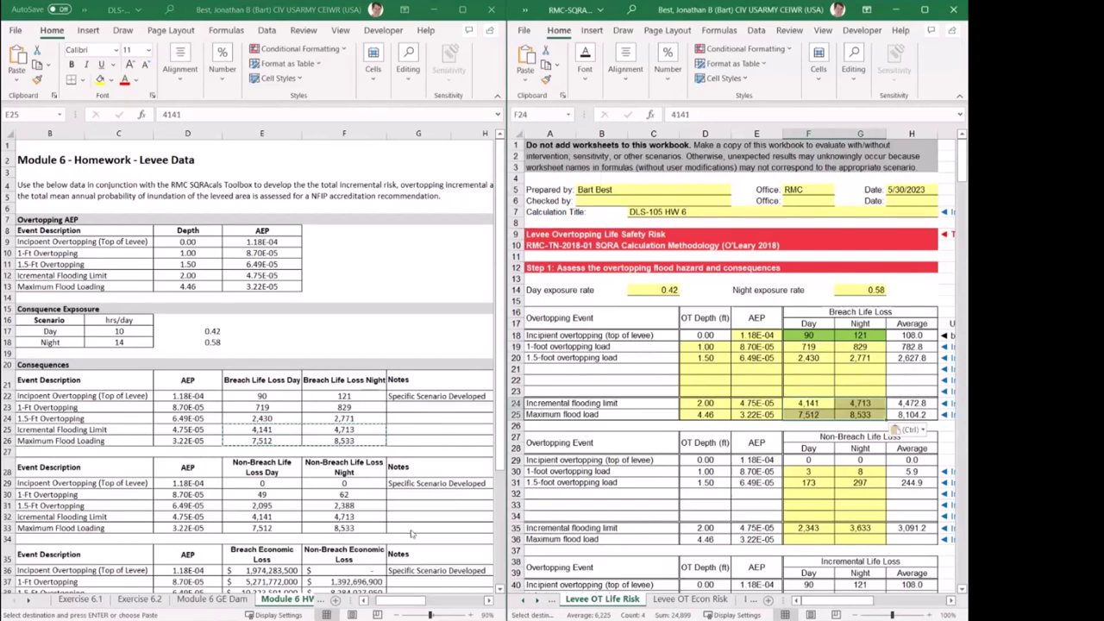
Copy the homework's 1-foot (49, 62) and 1.5-foot (2,095, 2,388) non-breach life losses as values into the Non-Breach Life Loss table.
left_click(801, 447)
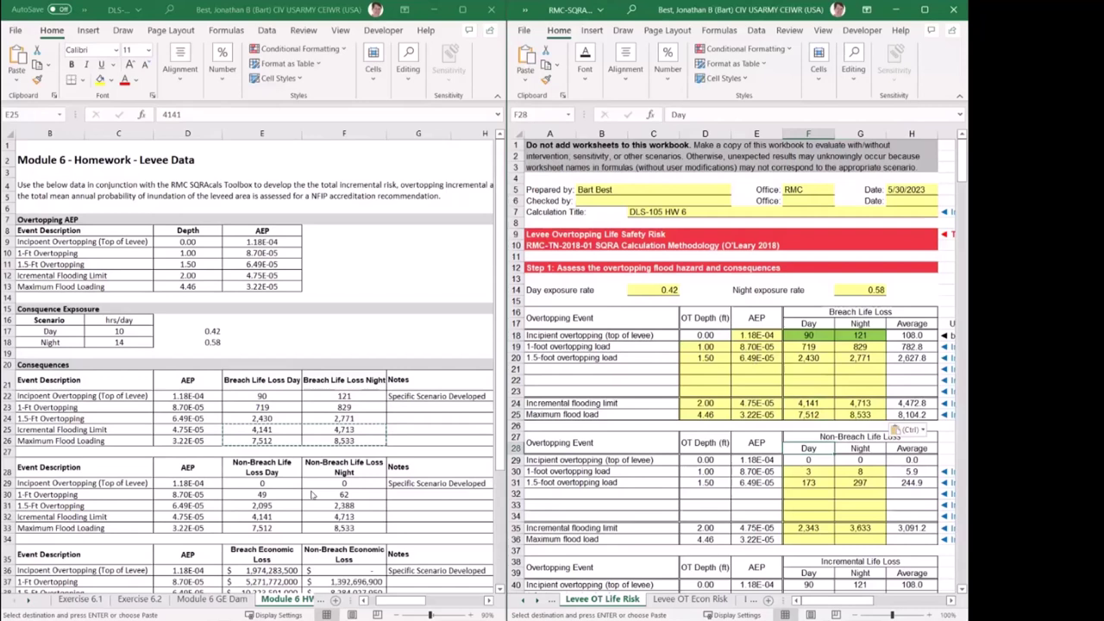
key("ctrl+v")
left_click_drag(260, 498, 345, 505)
key("ctrl+v")
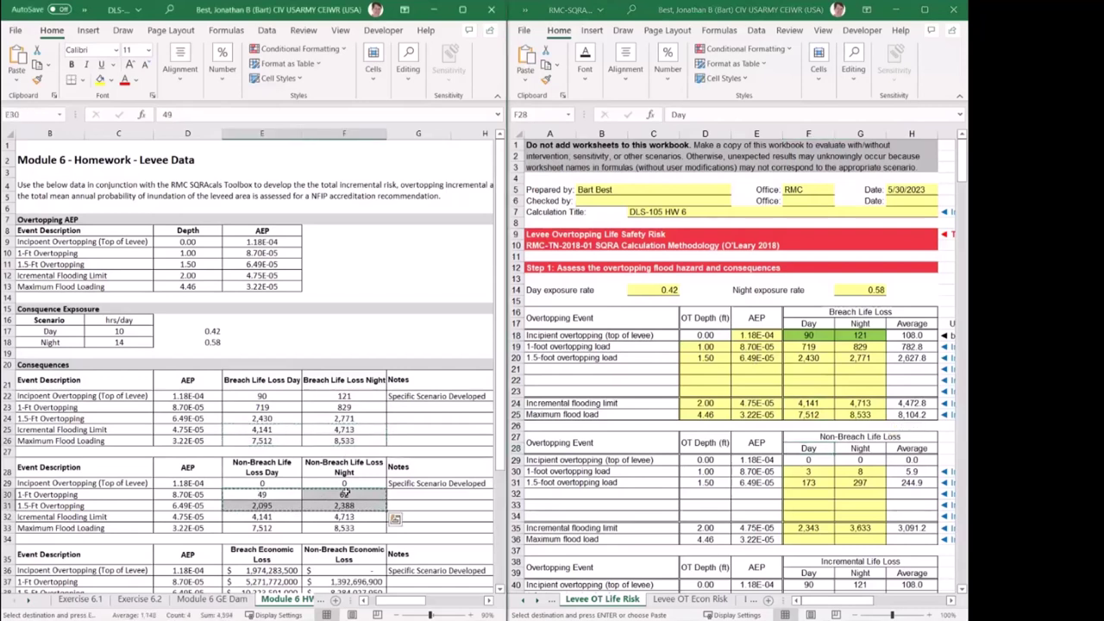
left_click(814, 473)
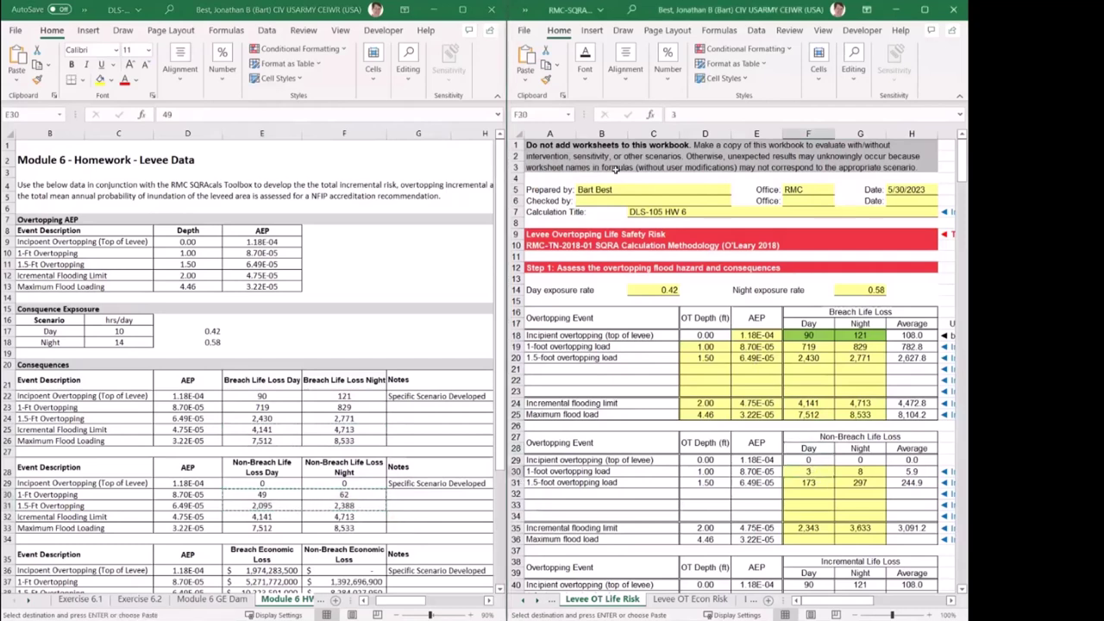
left_click(525, 80)
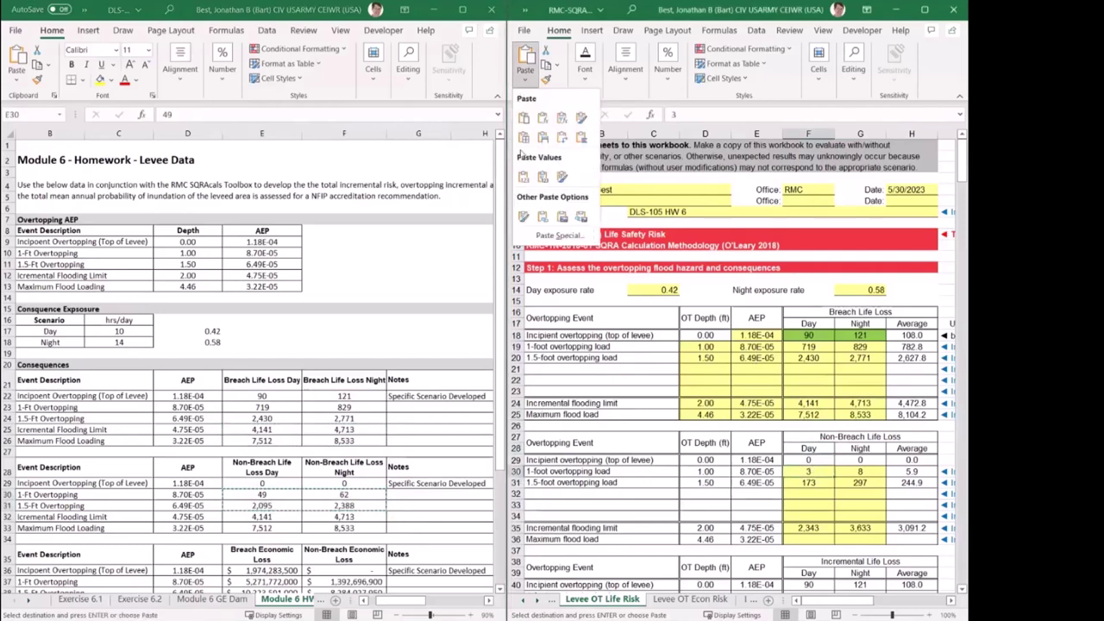
left_click(524, 176)
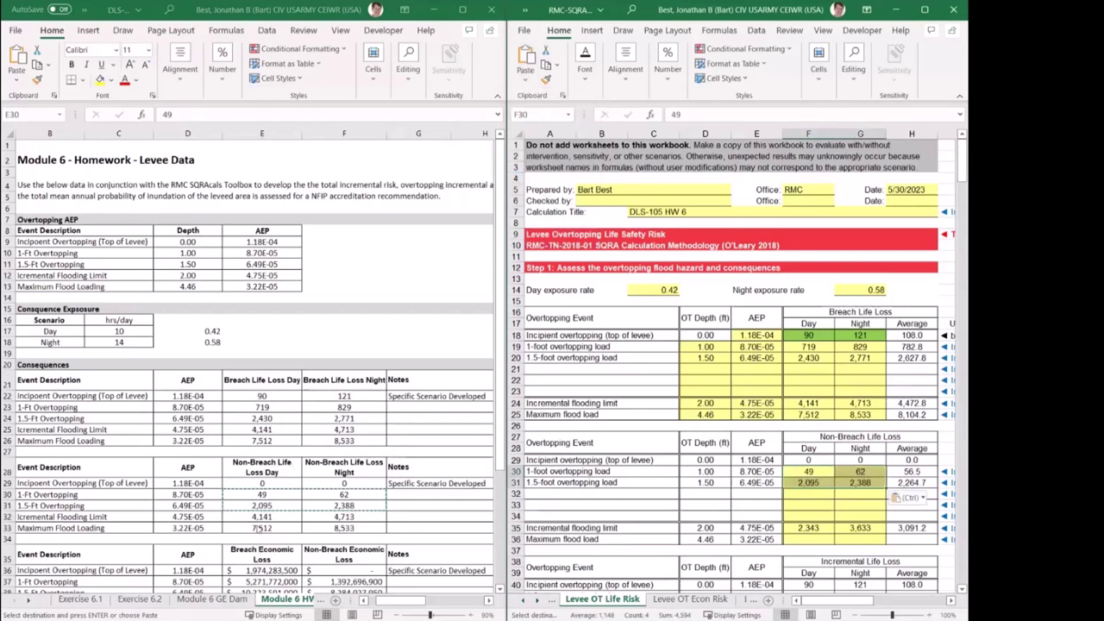
Copy the homework's incremental flooding limit non-breach life losses, 4,141 day and 4,713 night, as values into the Non-Breach Life Loss table.
left_click(255, 507)
left_click_drag(255, 516, 324, 518)
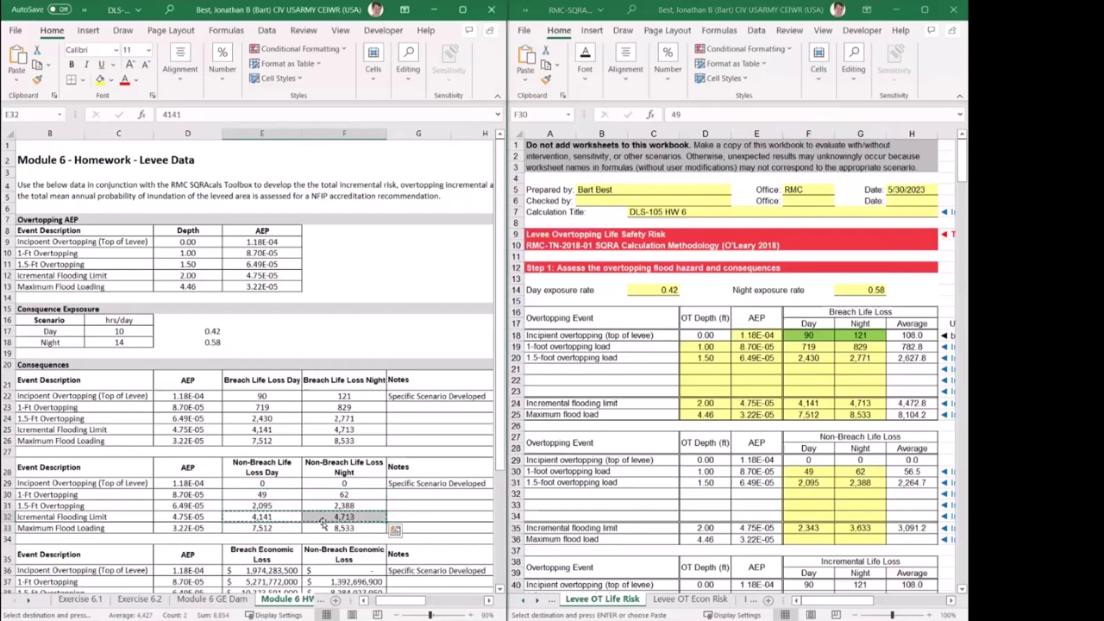
left_click(810, 526)
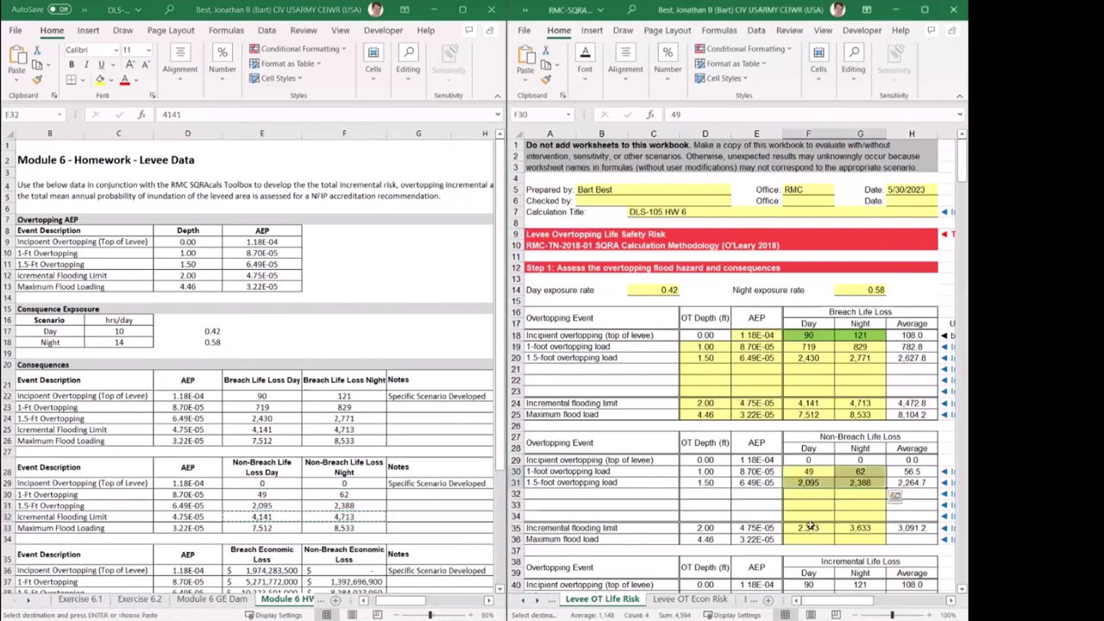
left_click(811, 526)
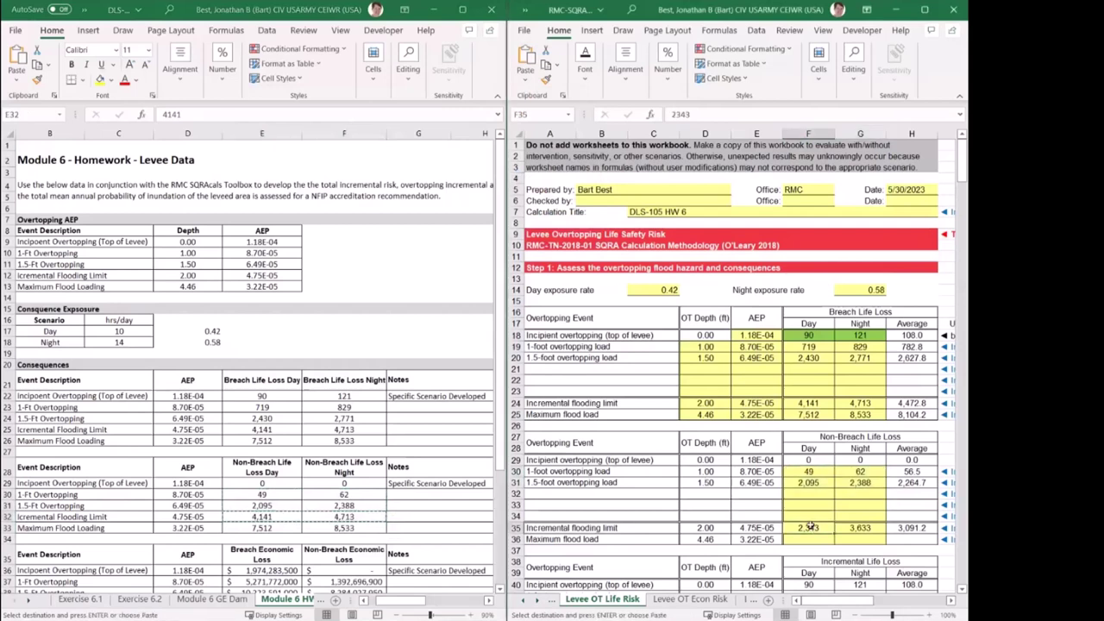
left_click(523, 80)
left_click(517, 178)
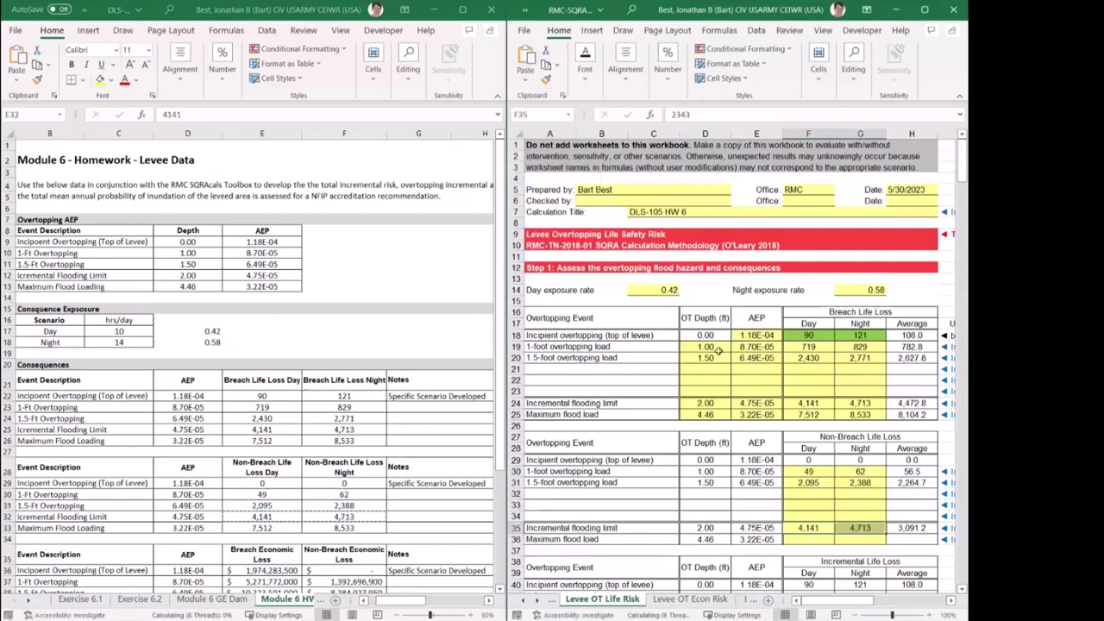
Copy the homework's maximum flood loading non-breach life losses, 7,512 day and 8,533 night, as values into the maximum flood load row.
left_click(240, 525)
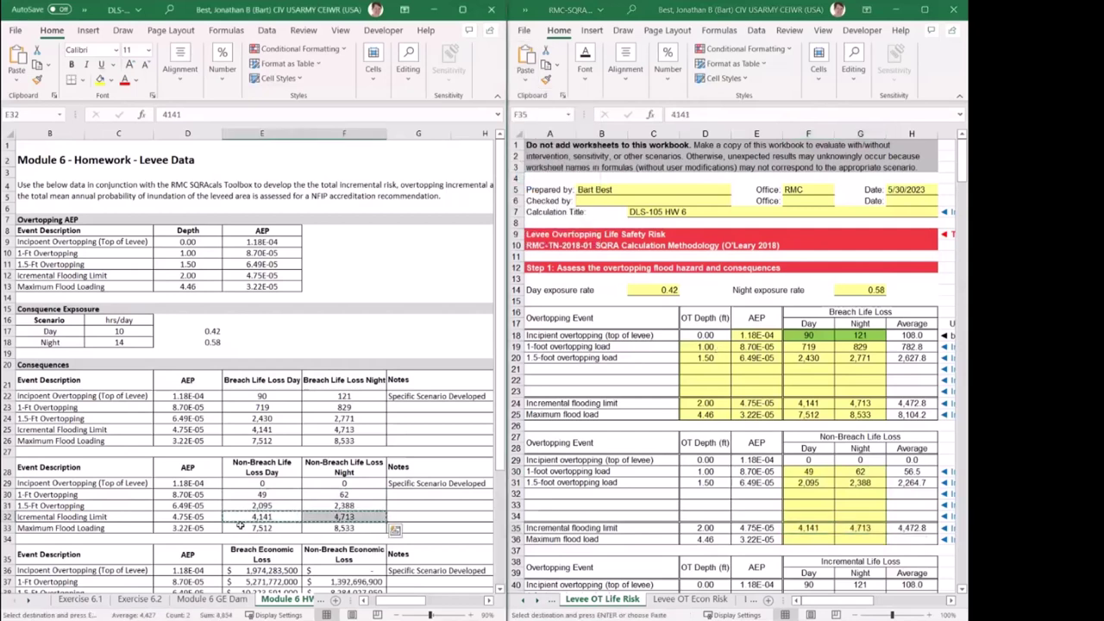
left_click_drag(245, 529, 343, 527)
key("ctrl+c")
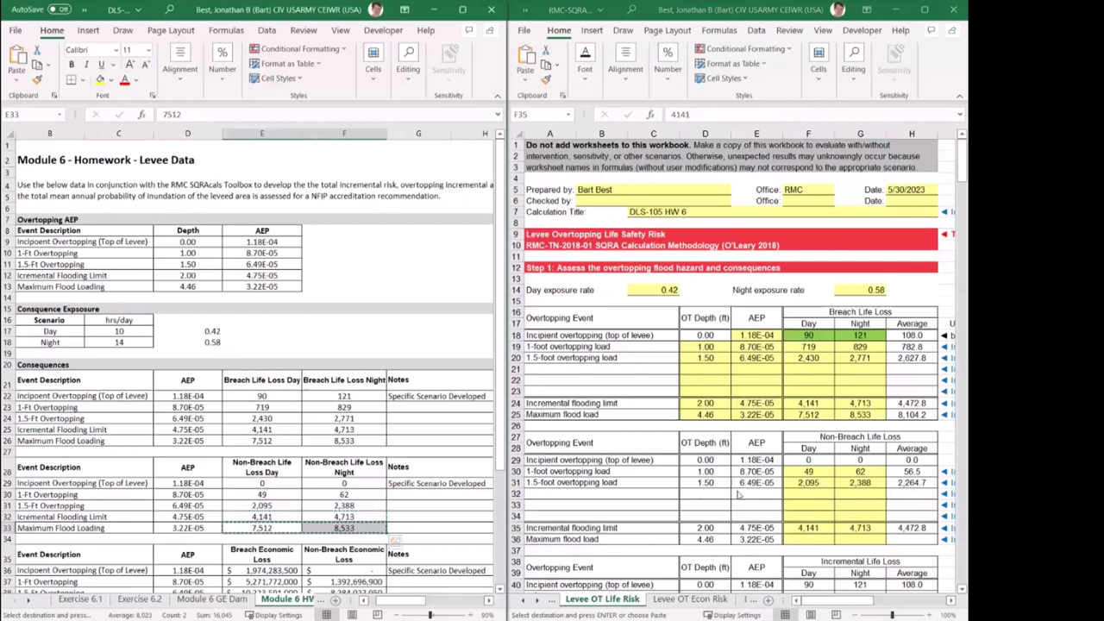
left_click(821, 535)
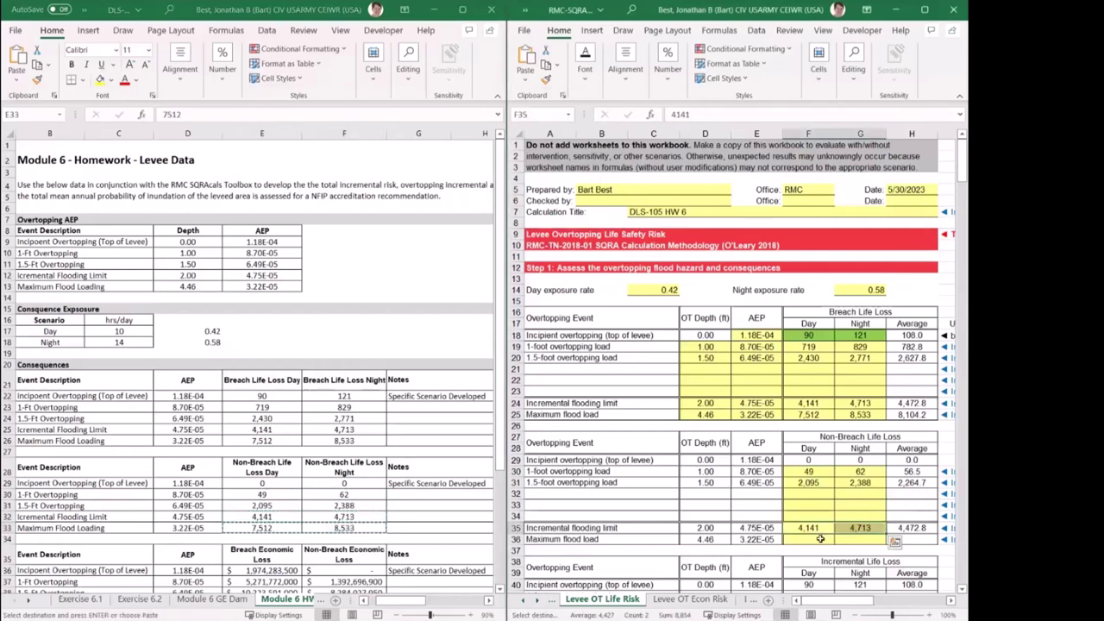
left_click(821, 538)
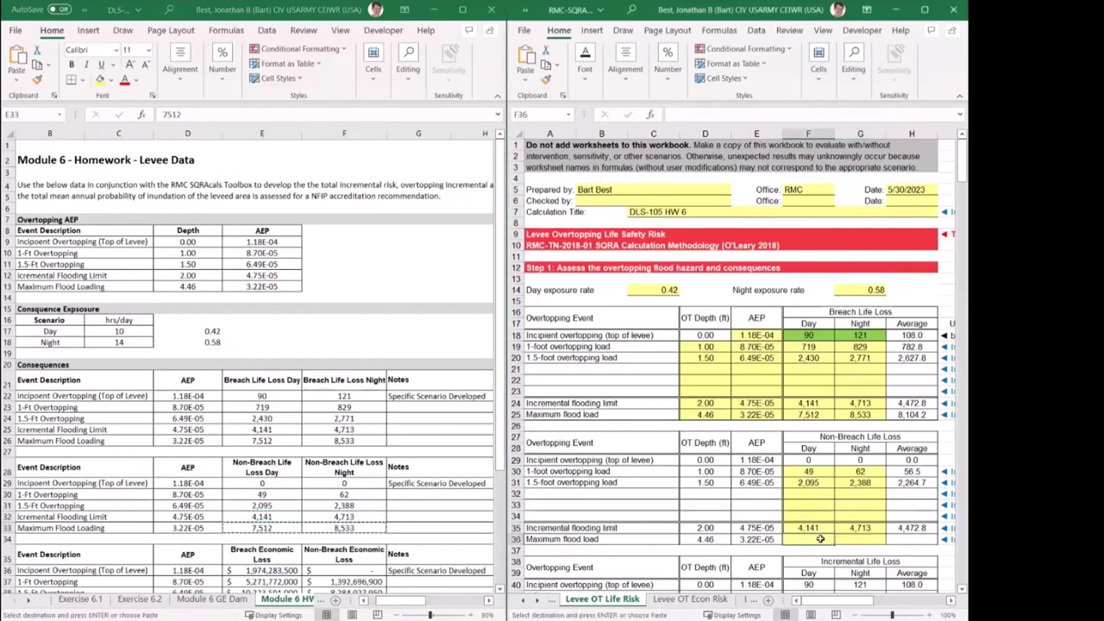
left_click(526, 82)
left_click(734, 429)
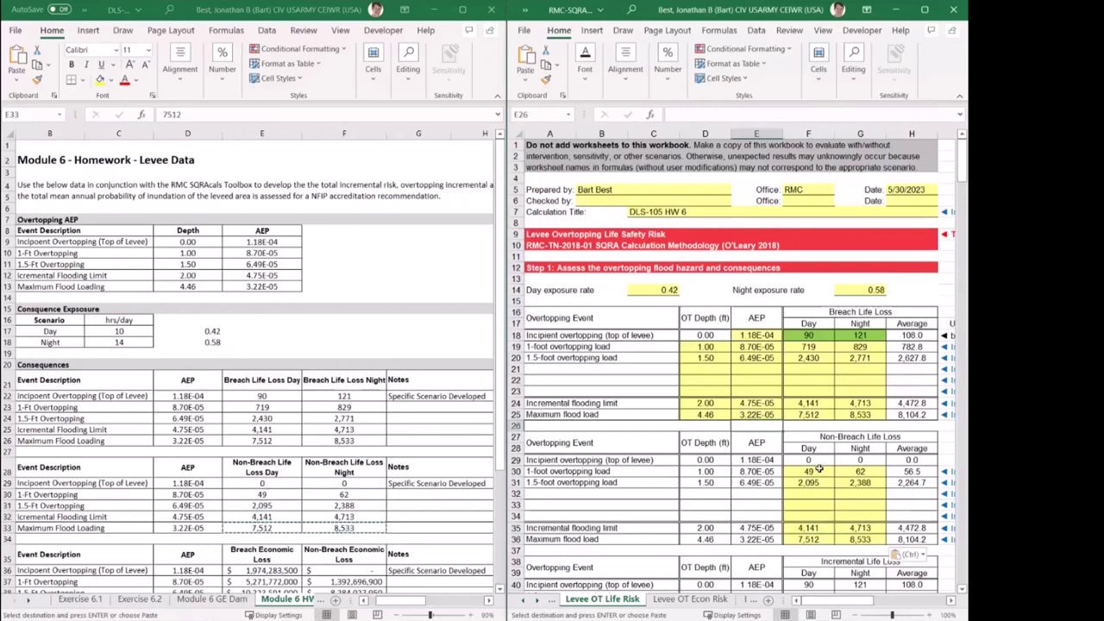
Set the "Allow extrapolation?" option below the actual incremental flooding limit table to No.
left_click(962, 589)
scroll(952, 489, "down", 4)
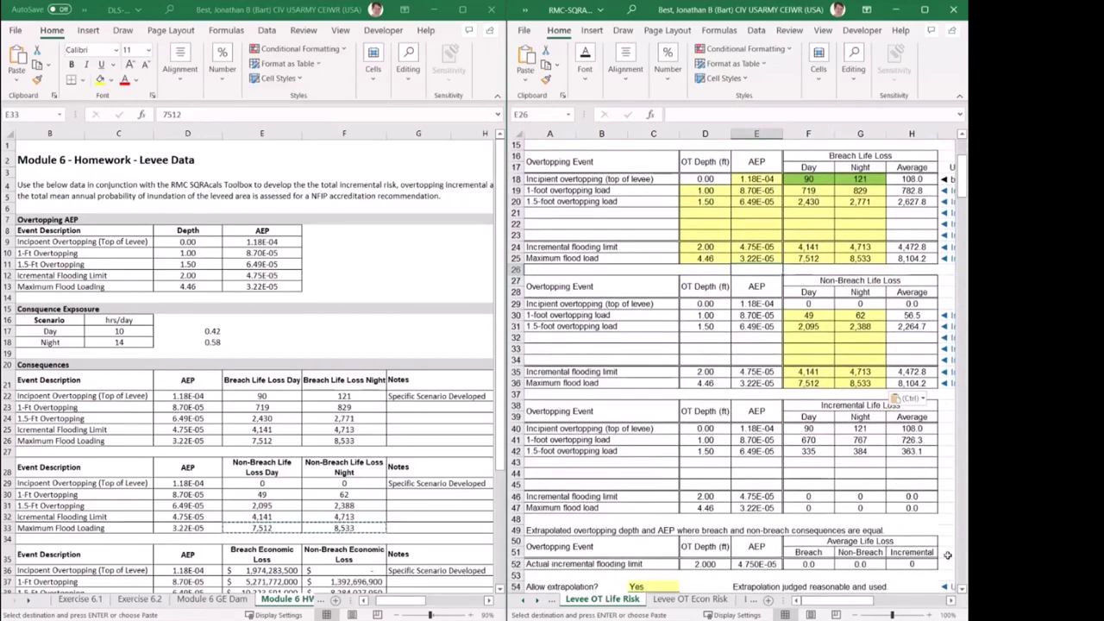
left_click(962, 589)
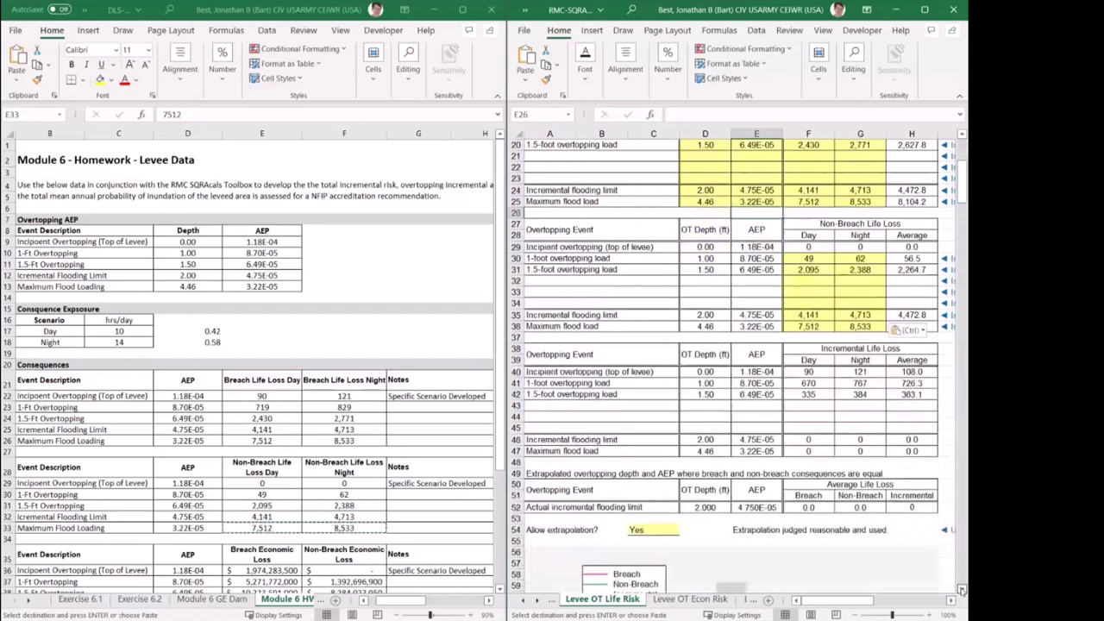
left_click(963, 589)
left_click(962, 589)
left_click(962, 589)
left_click(962, 589)
left_click(962, 589)
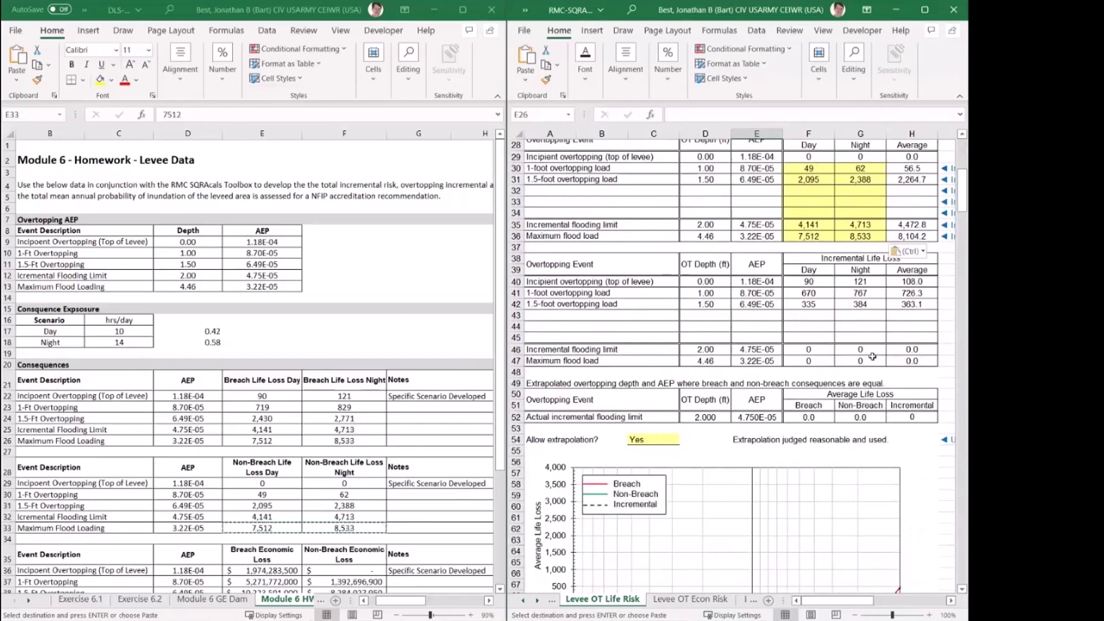
left_click(667, 438)
left_click(682, 440)
left_click(666, 460)
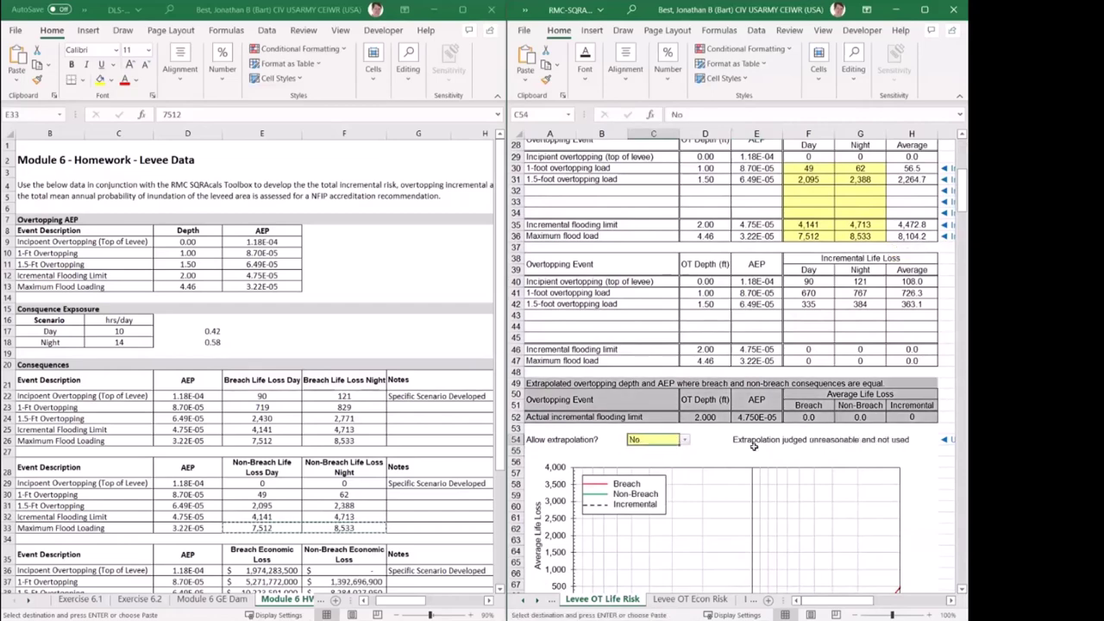
Try an x-axis maximum of 0.5 for the average life loss chart, and return it to 0.01.
scroll(799, 570, "down", 2)
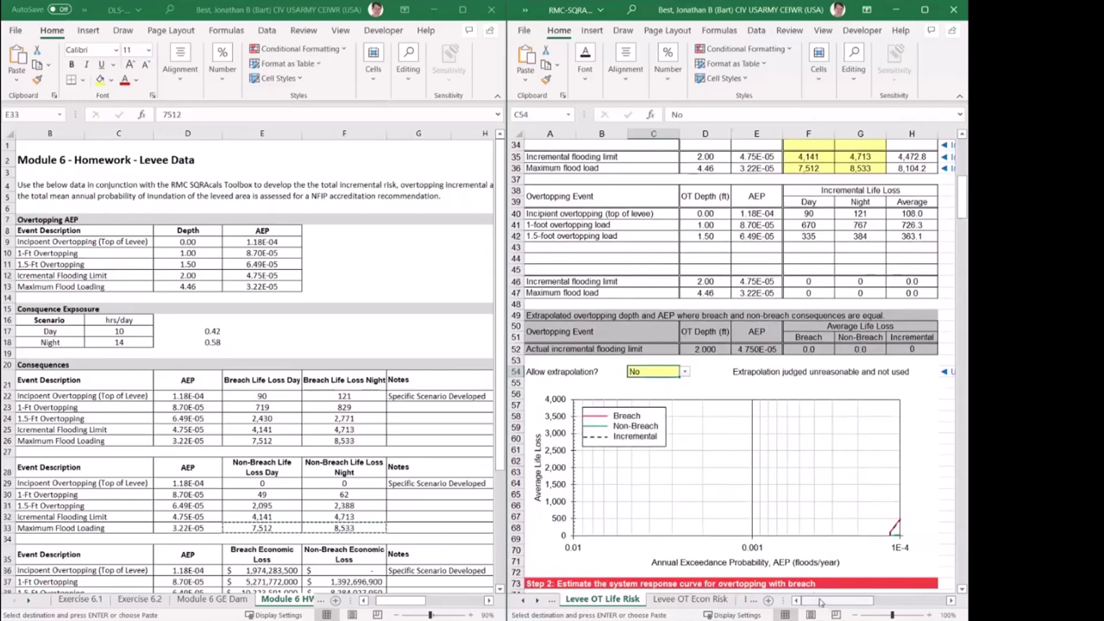
mouse_move(821, 604)
left_mouse_down()
mouse_move(860, 601)
mouse_move(806, 600)
mouse_move(824, 583)
left_mouse_up()
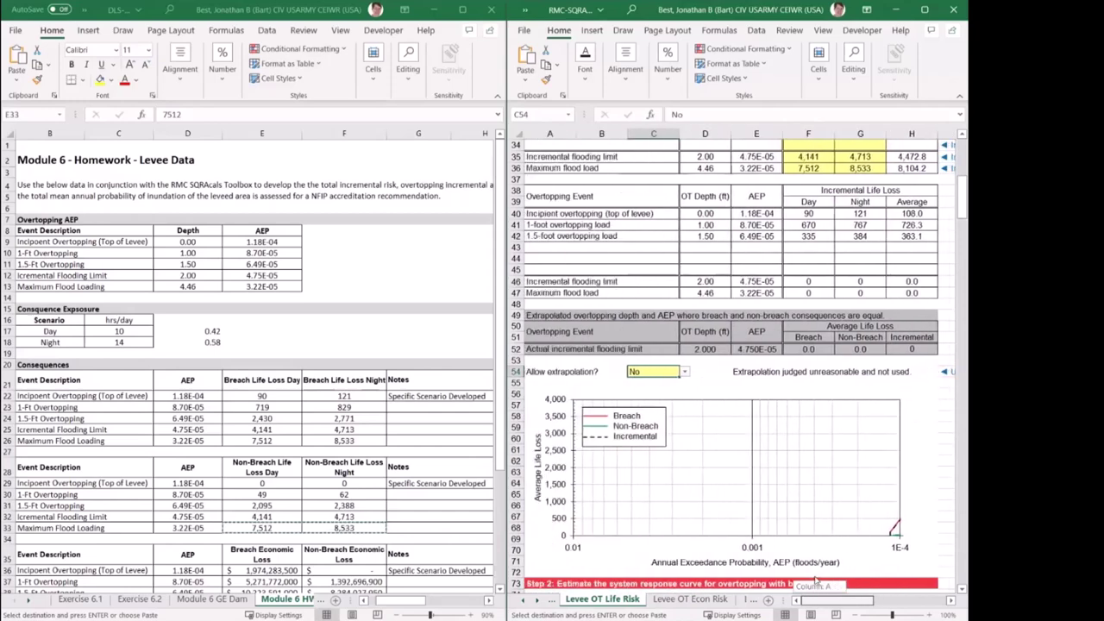
left_click_drag(814, 581, 859, 574)
left_click(876, 495)
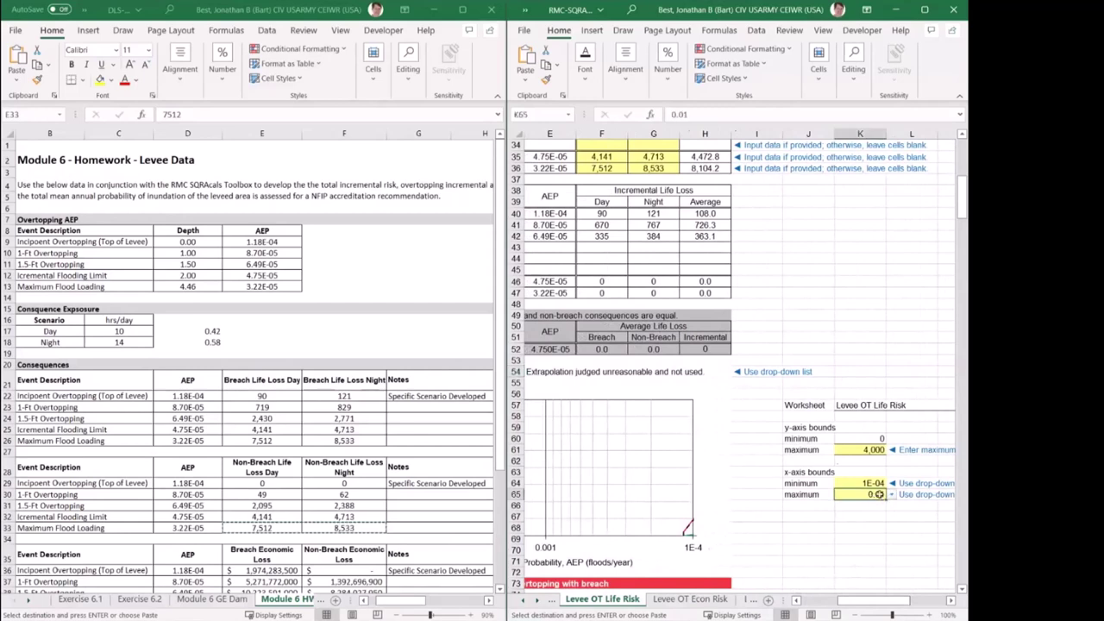
left_click(892, 495)
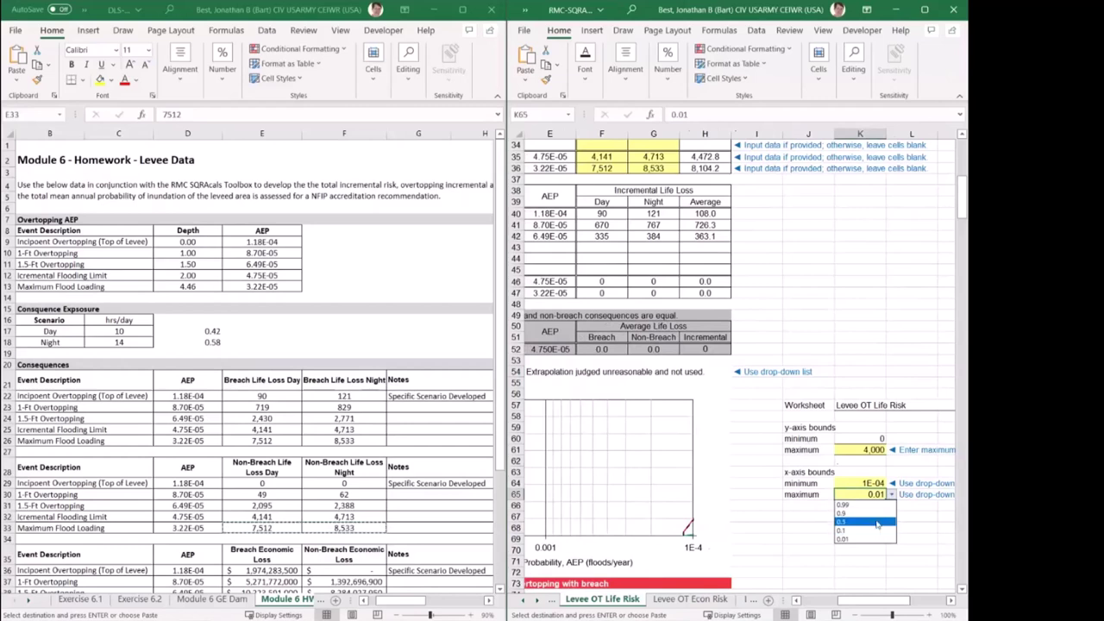
left_click(877, 523)
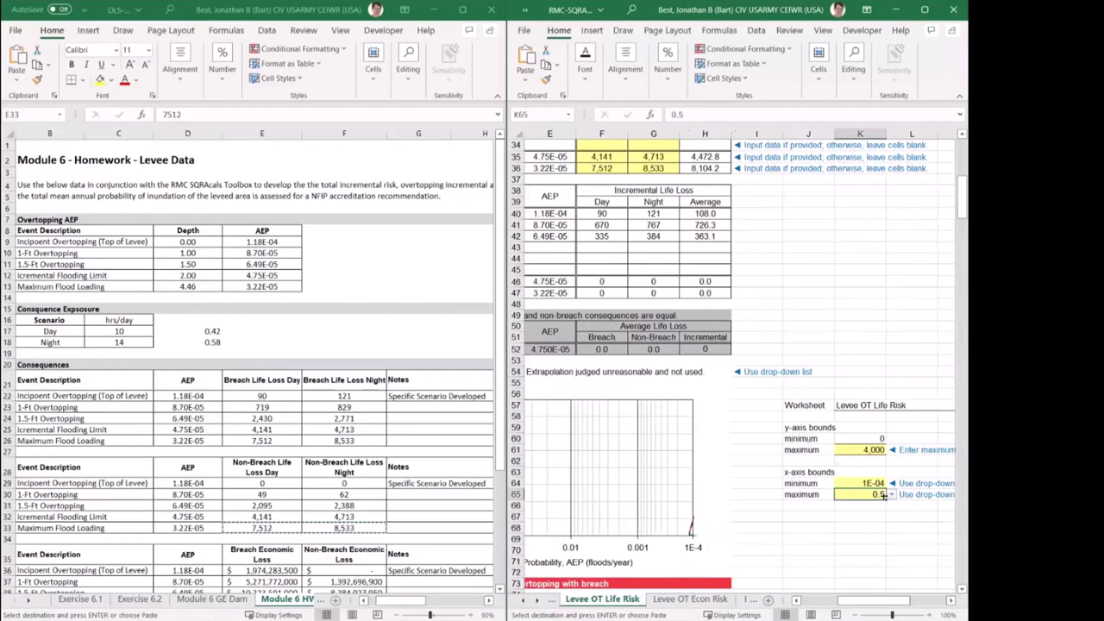
left_click(891, 494)
left_click(873, 539)
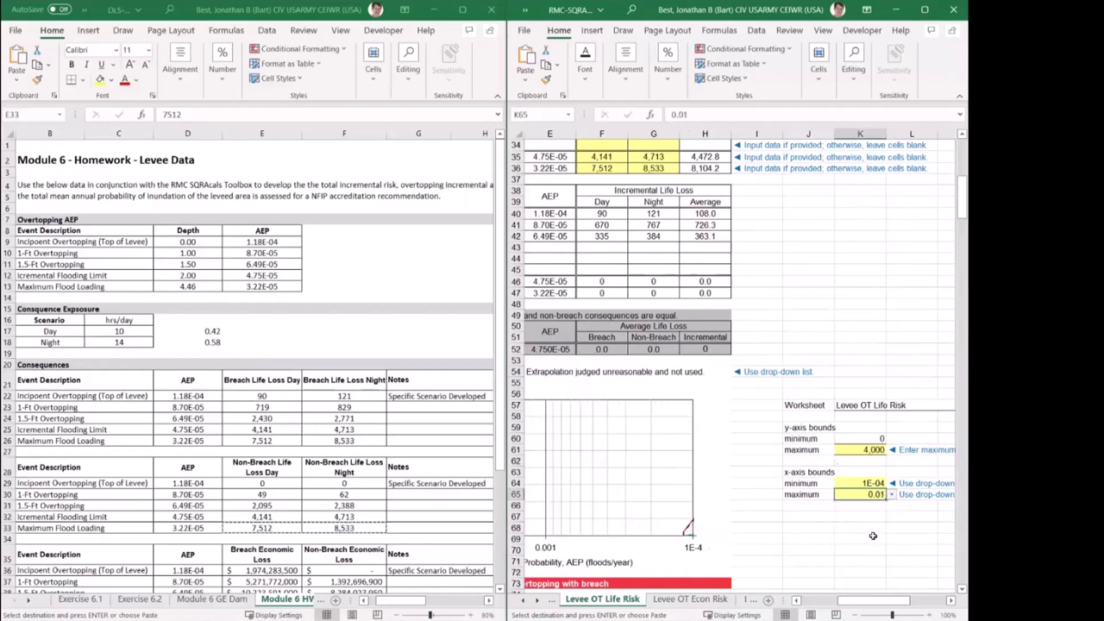
Set the average life loss chart's y-axis maximum to 2000.
left_click(877, 450)
type("2000")
key("Return")
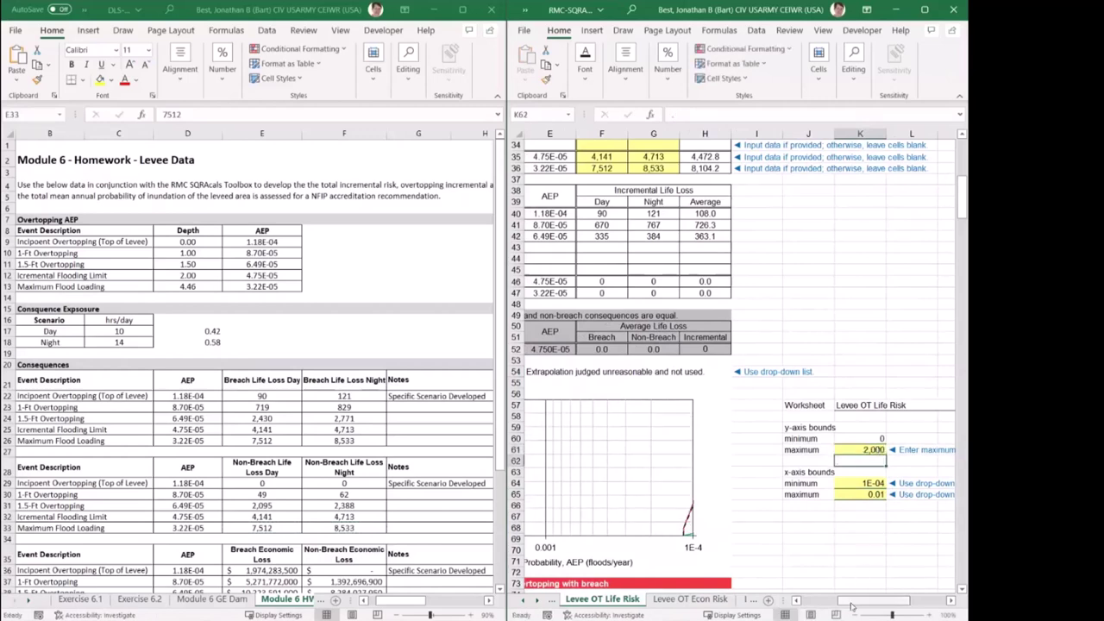
Set the average life loss chart's x-axis minimum to 1E-07.
left_click_drag(851, 607, 863, 603)
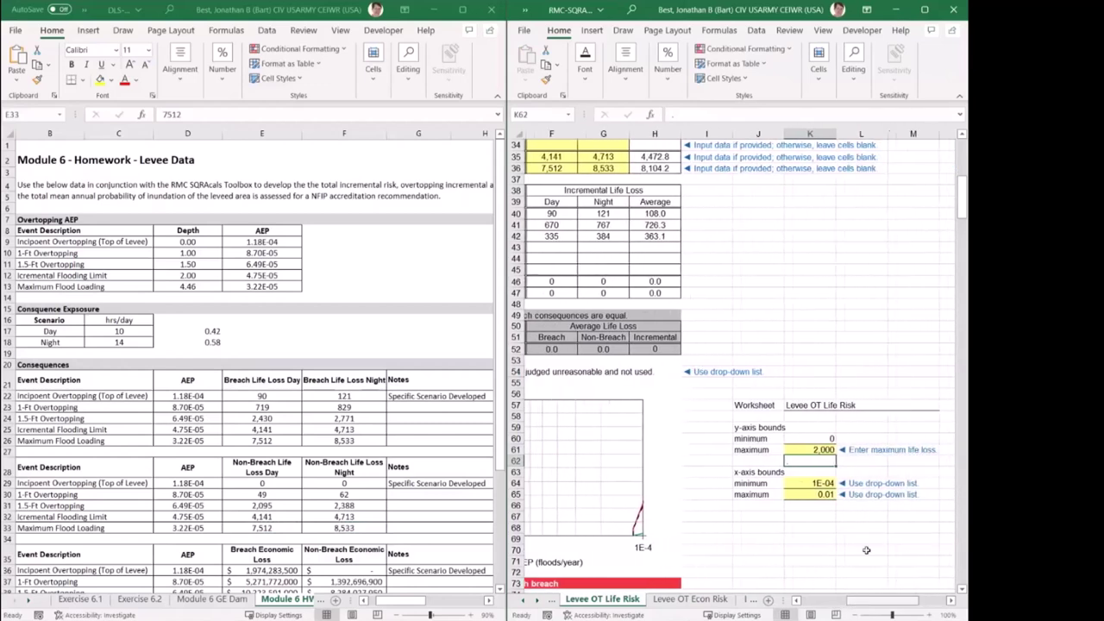
left_click(821, 483)
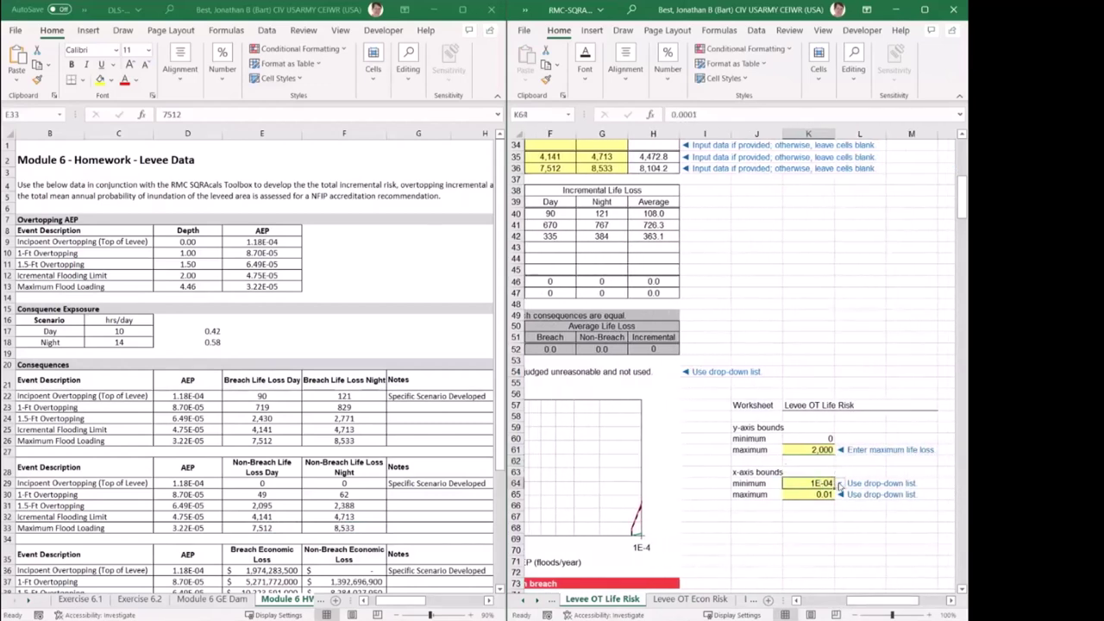
left_click(839, 483)
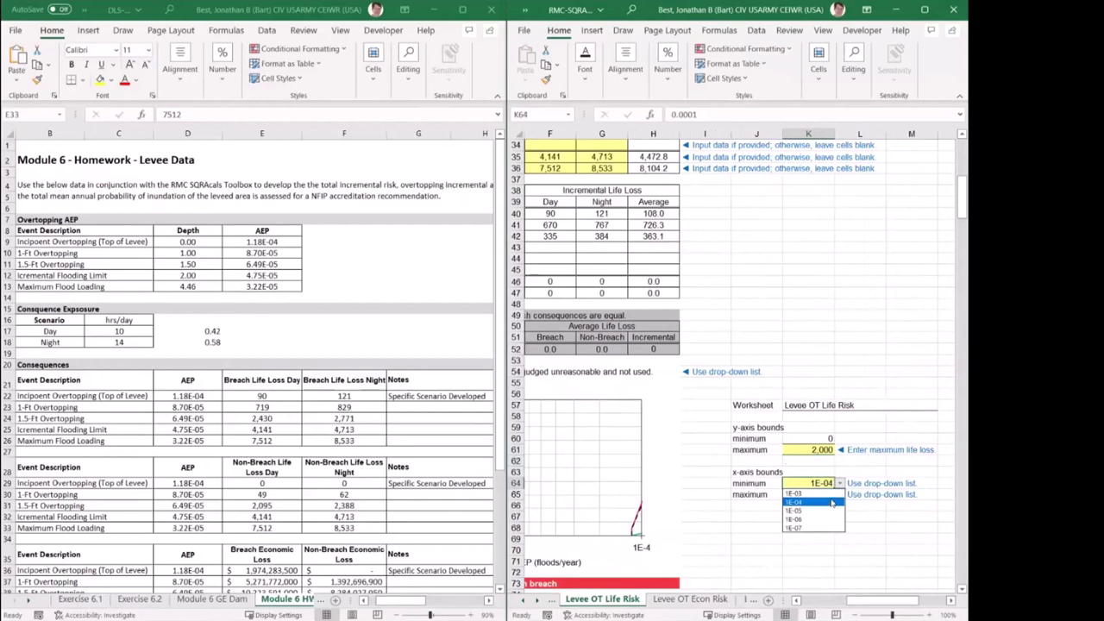
left_click(826, 527)
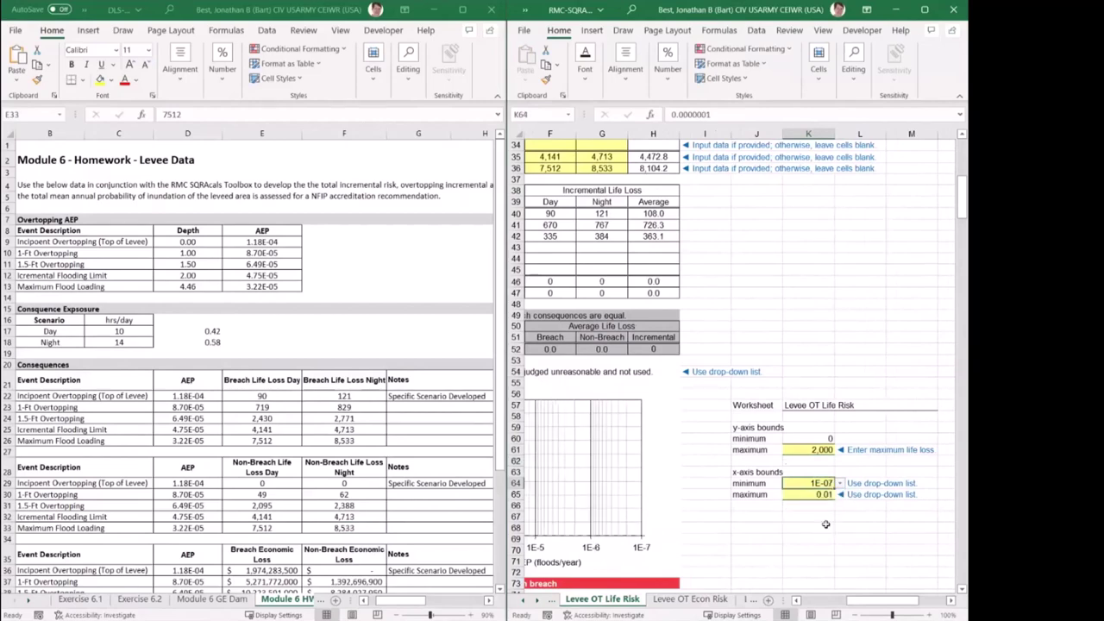
Set the average life loss chart's y-axis maximum to 9000 and return to the chart.
left_click_drag(863, 601, 931, 601)
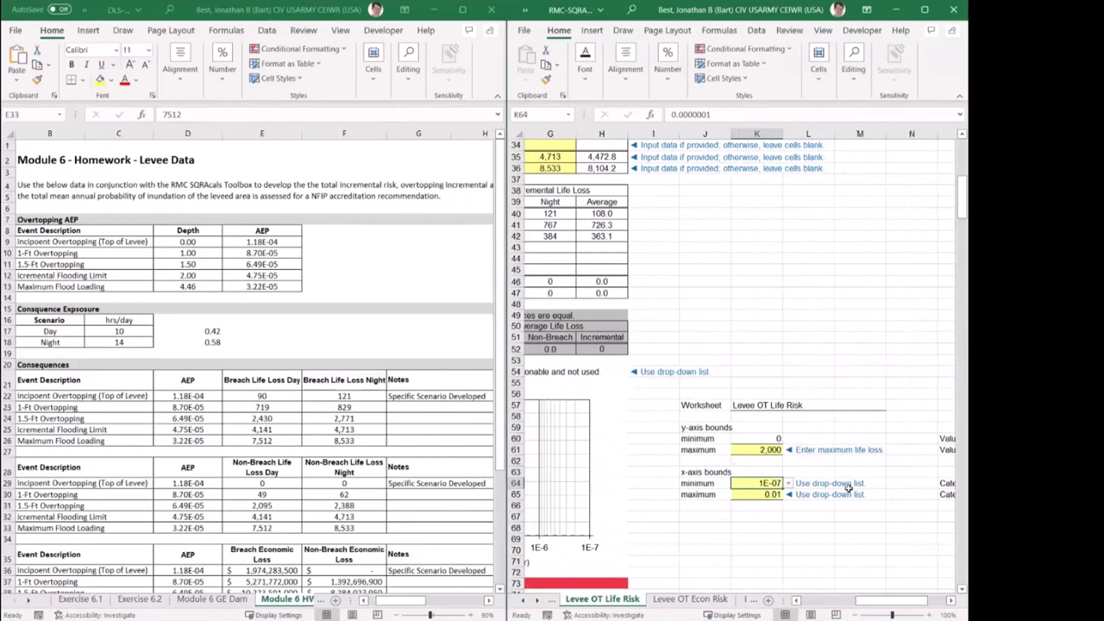
left_click(775, 449)
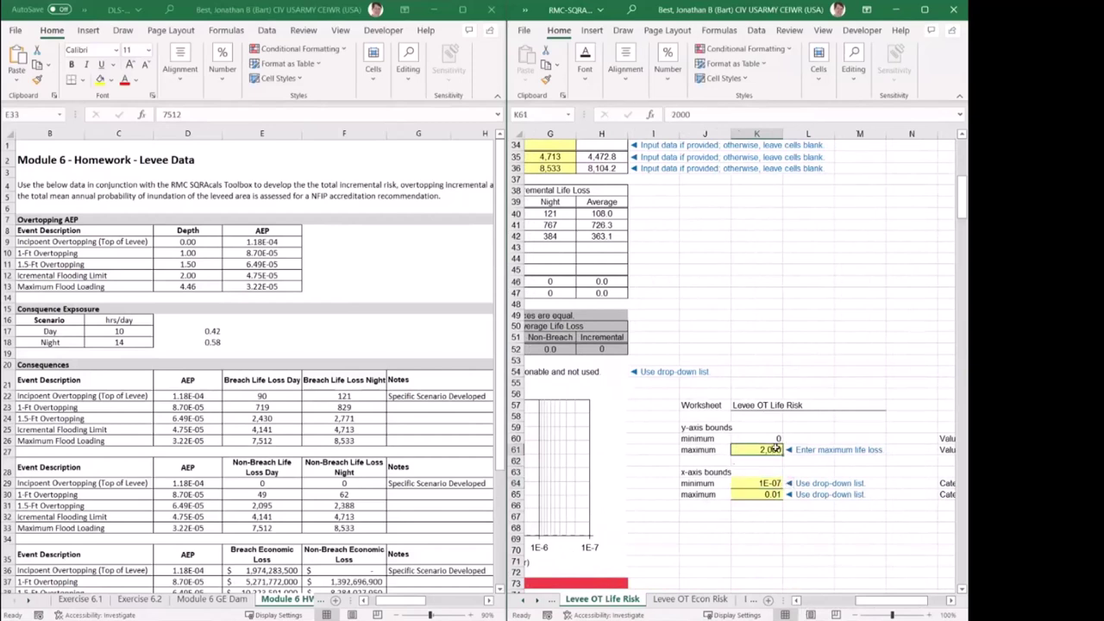
type("9000")
key("Return")
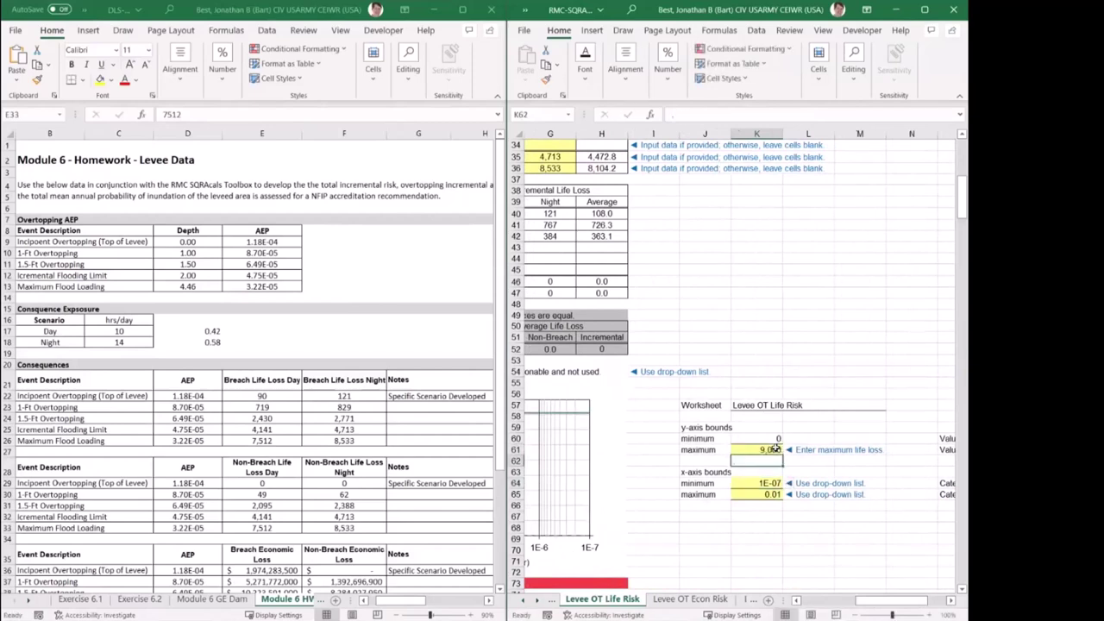
left_click(819, 601)
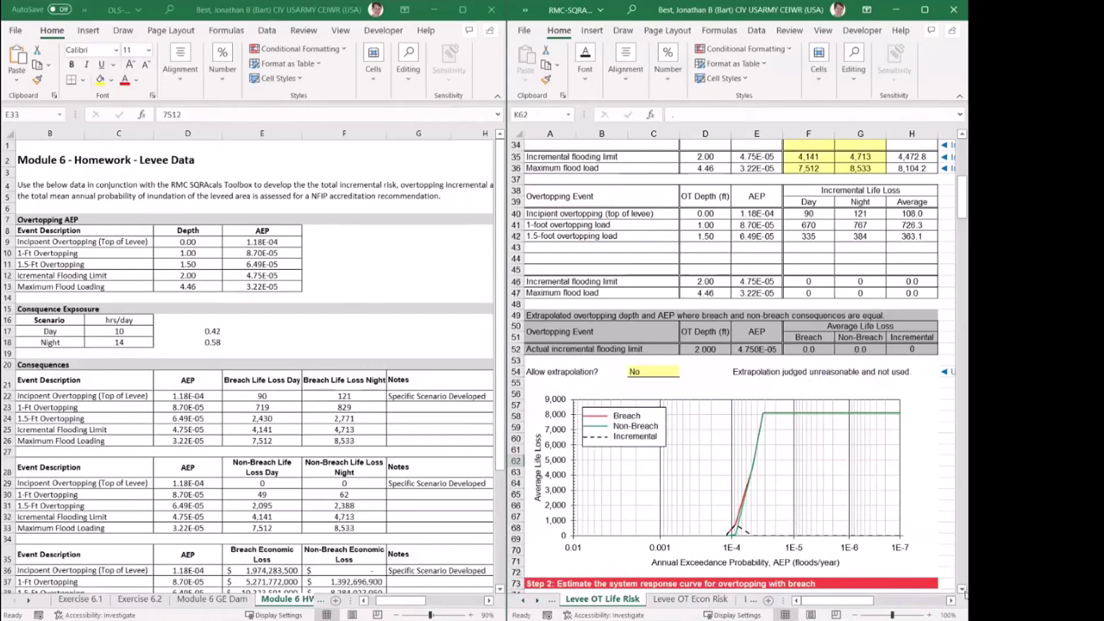
Copy the homework's overtopping depths 0.5, 0.8, 1.0, 1.3 and 1.5 ft as values into the Step 2 Overtopping Depth row.
scroll(964, 592, "down", 2)
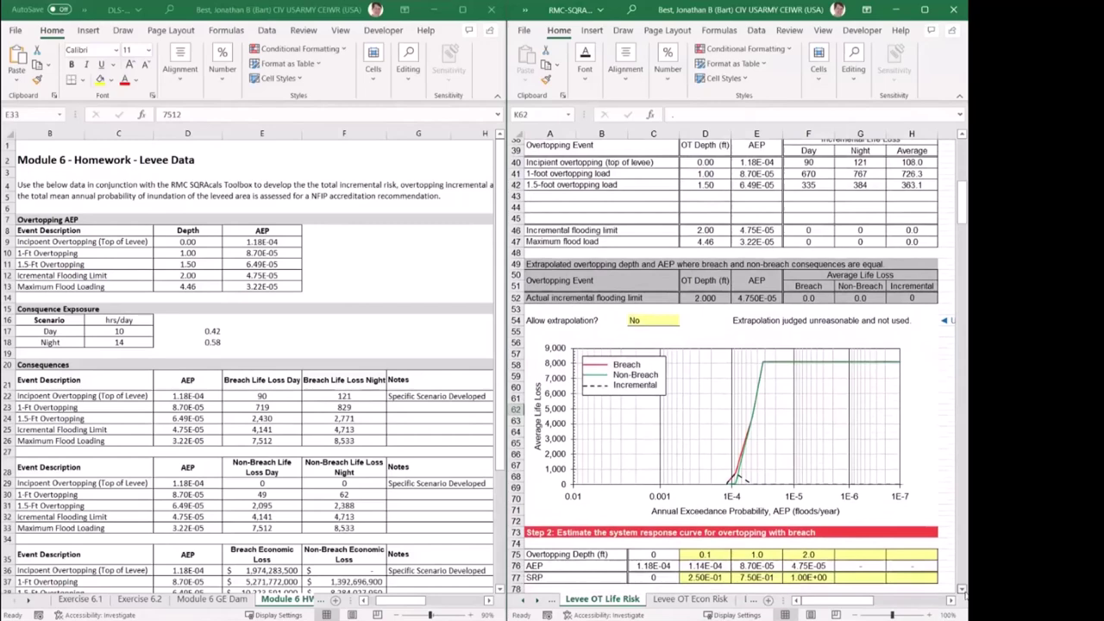
scroll(963, 592, "down", 4)
scroll(963, 592, "down", 3)
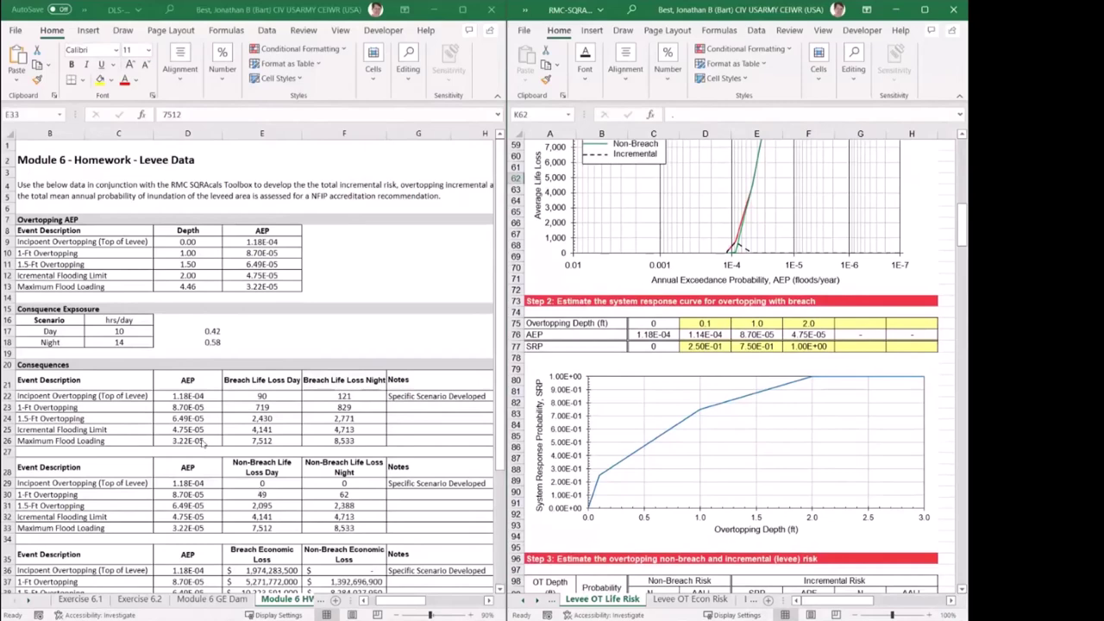
scroll(202, 441, "down", 2)
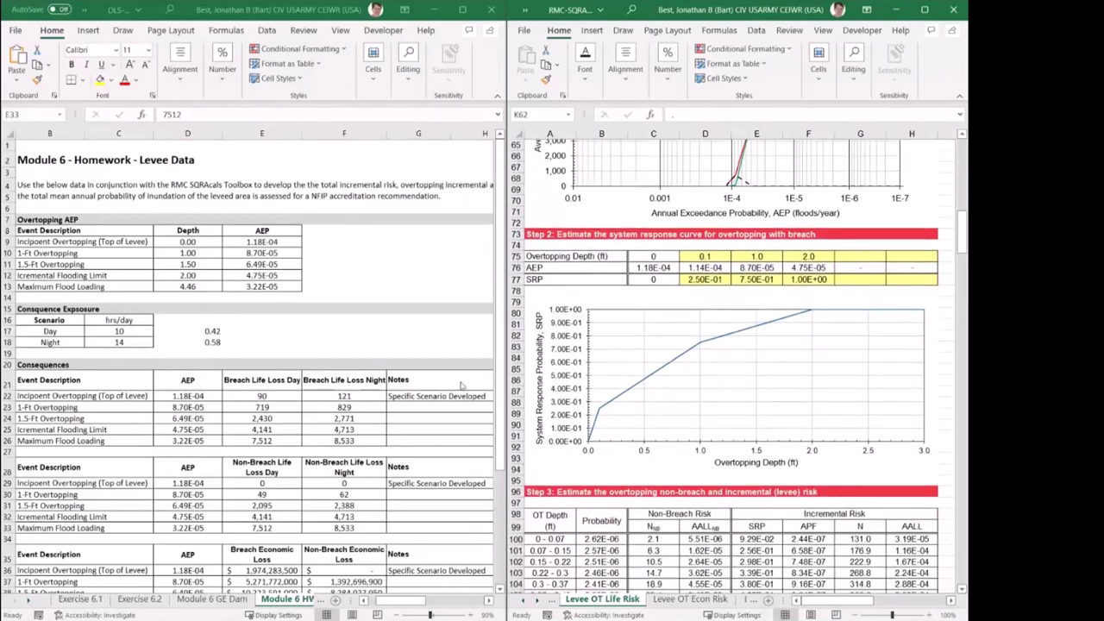
left_click_drag(497, 383, 485, 508)
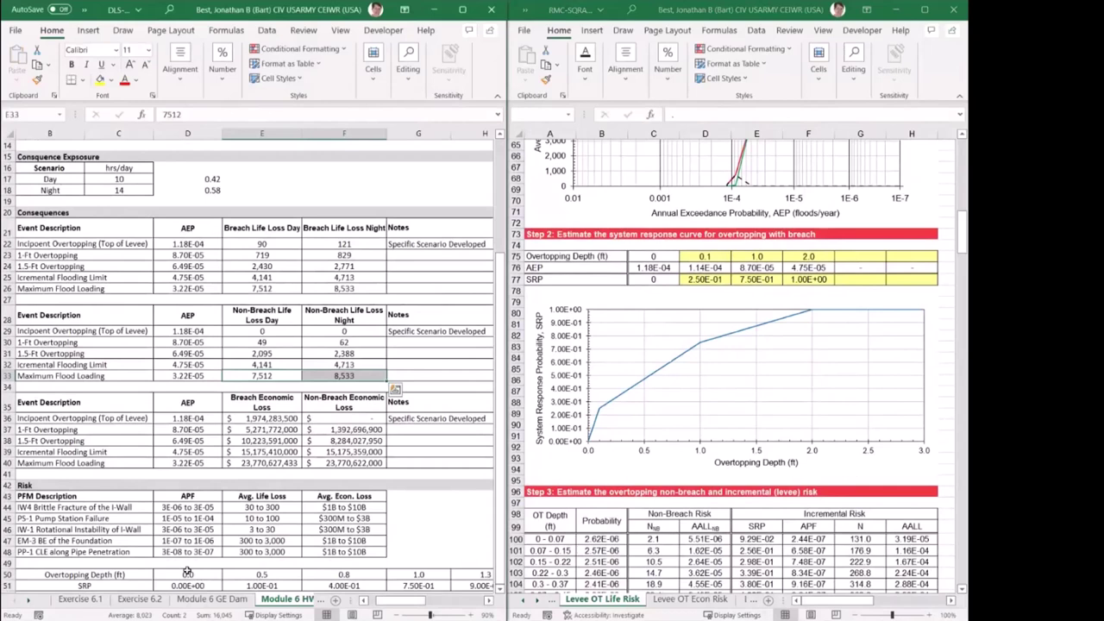
left_click_drag(256, 576, 488, 575)
scroll(483, 575, "right", 3)
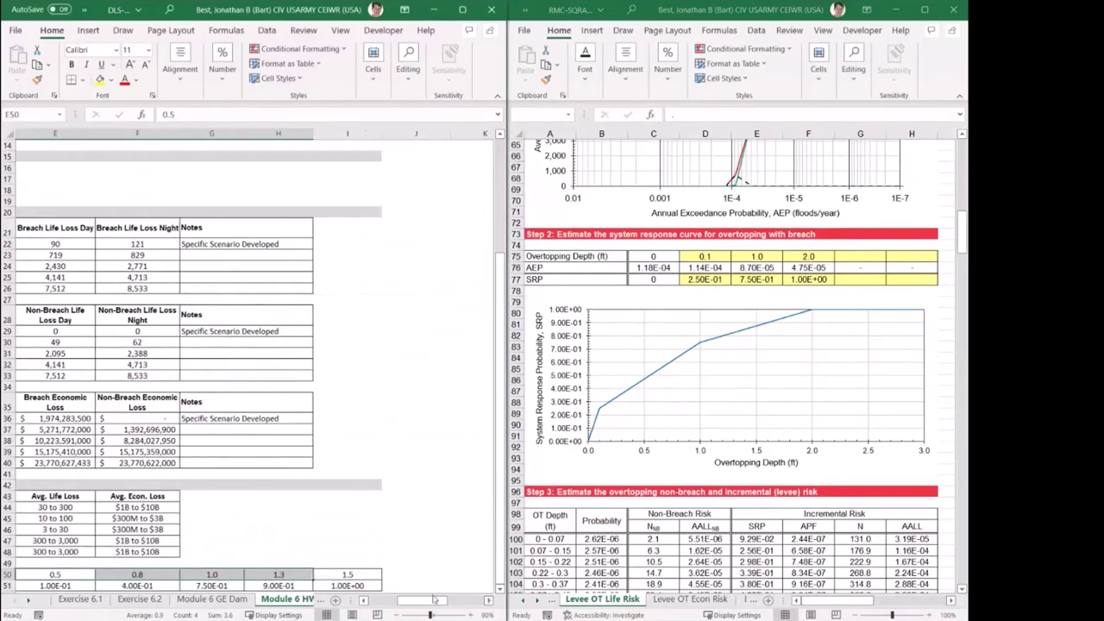
left_click_drag(360, 573, 80, 576)
key("ctrl+c")
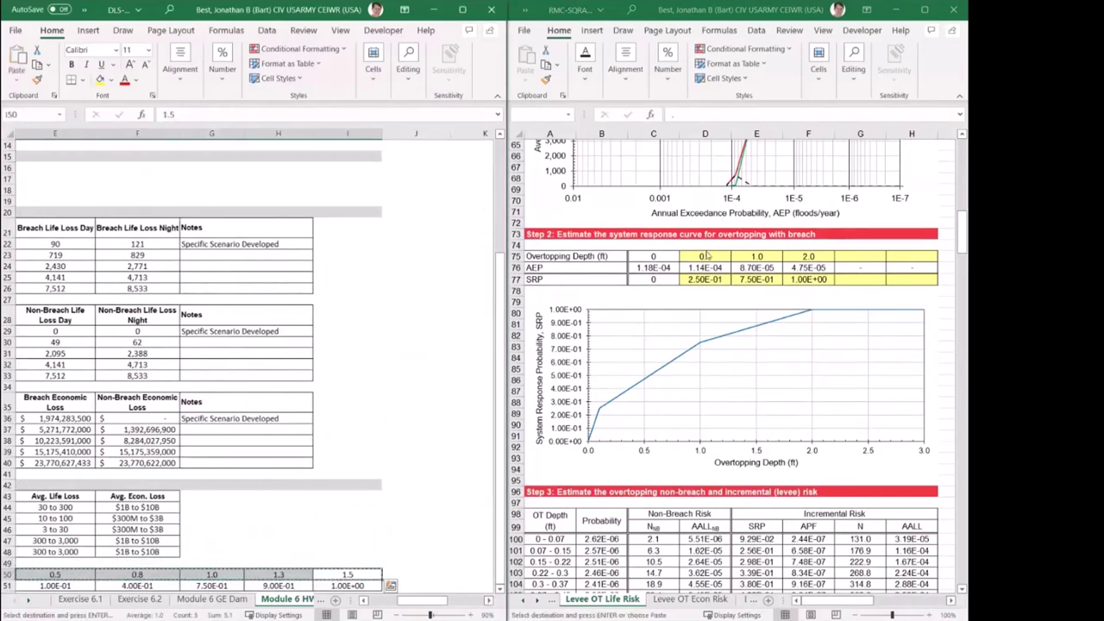
left_click(705, 252)
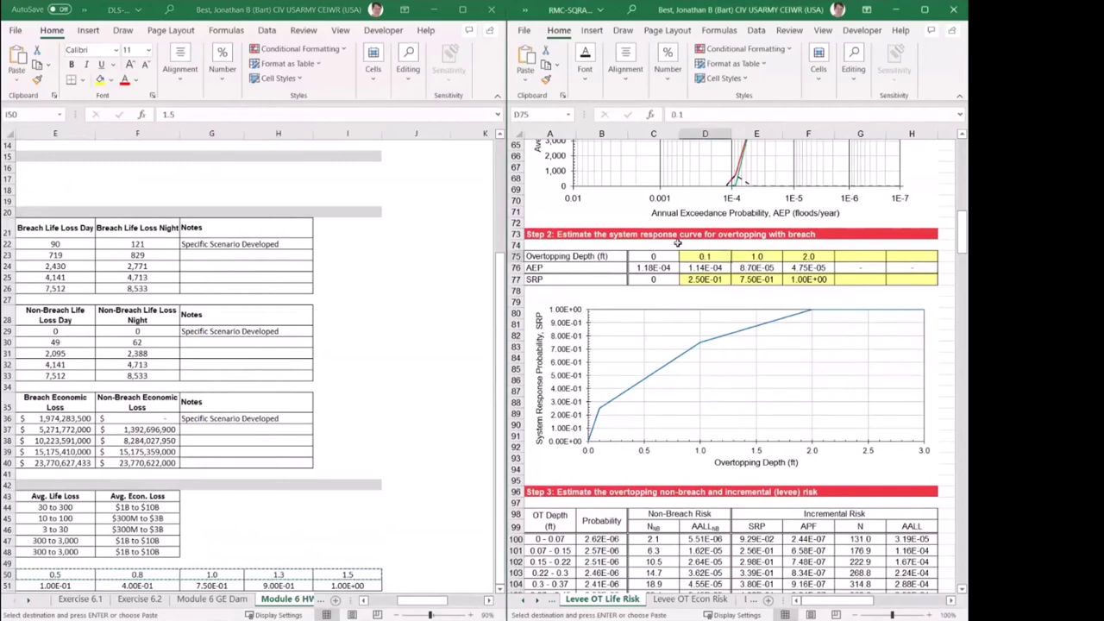
left_click(523, 81)
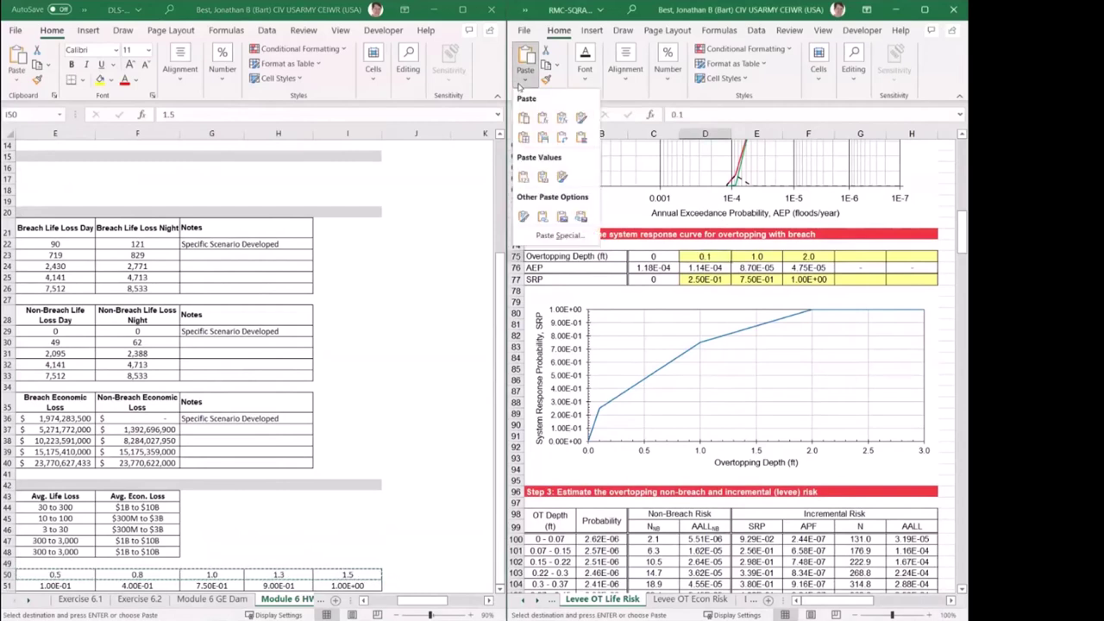
left_click(520, 175)
Copy the homework's SRP values 0.1, 0.4, 0.75, 0.9 and 1.0 as values into the Step 2 SRP row.
left_click_drag(414, 604, 386, 603)
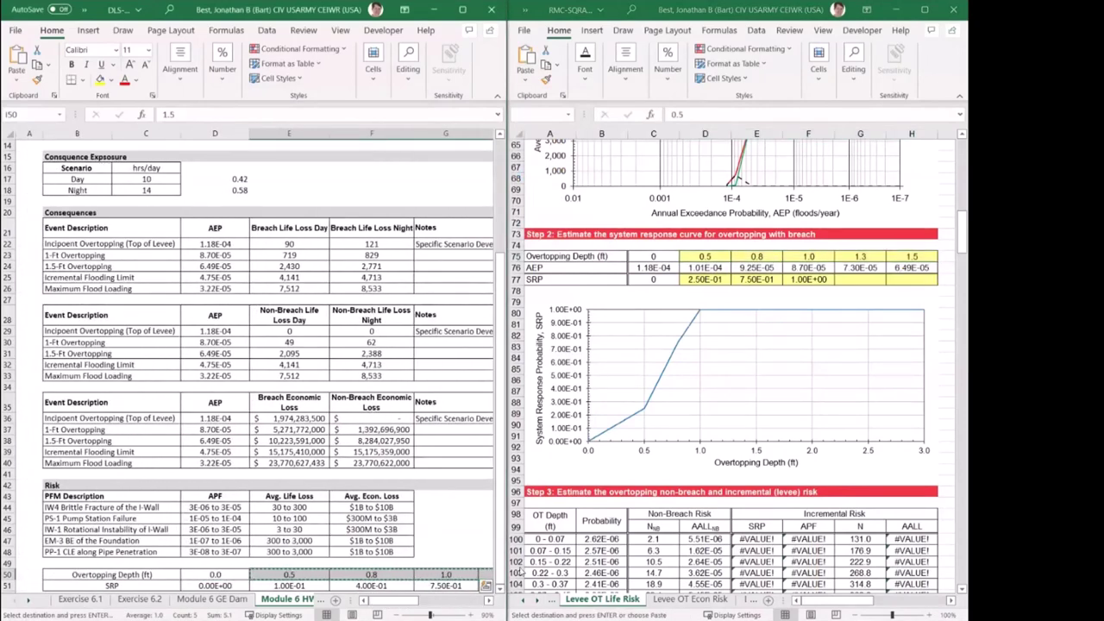
scroll(485, 586, "down", 2)
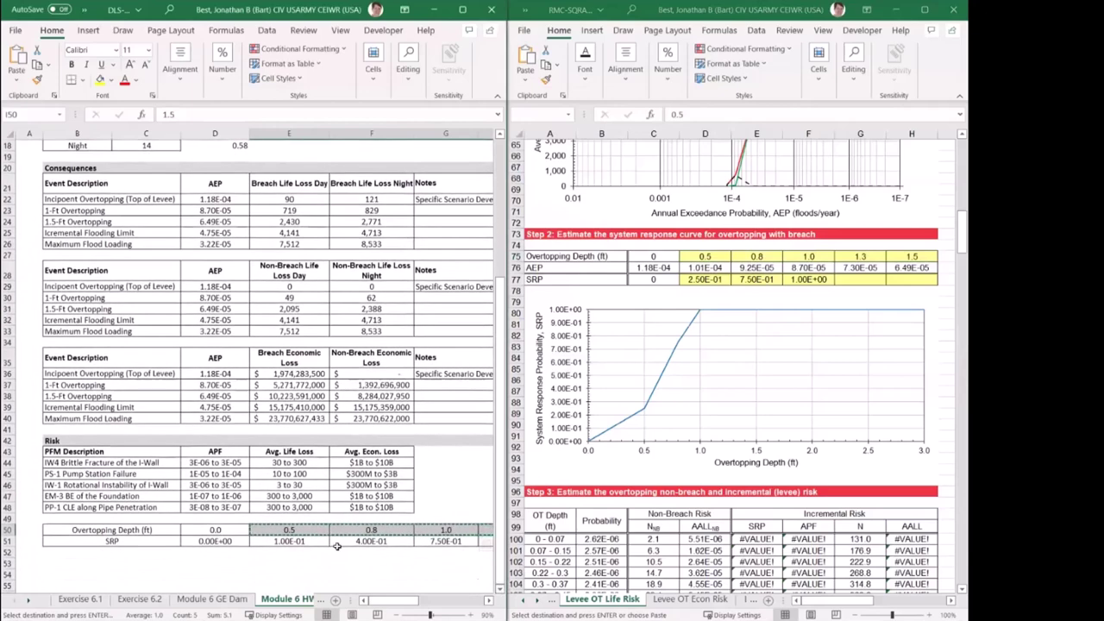
left_click_drag(294, 540, 377, 542)
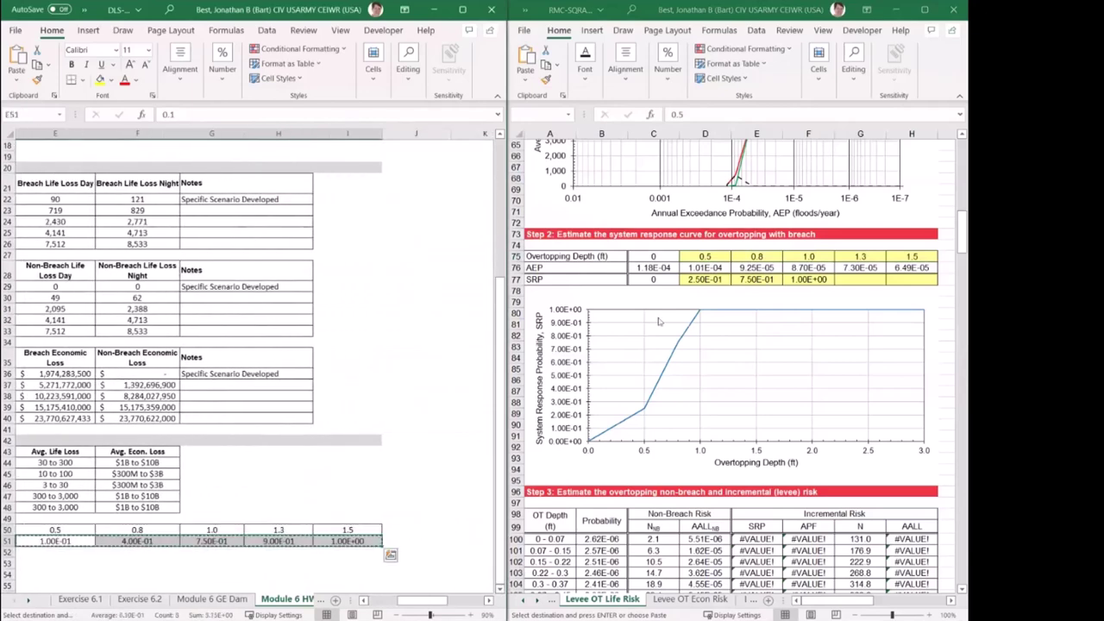
left_click(705, 279)
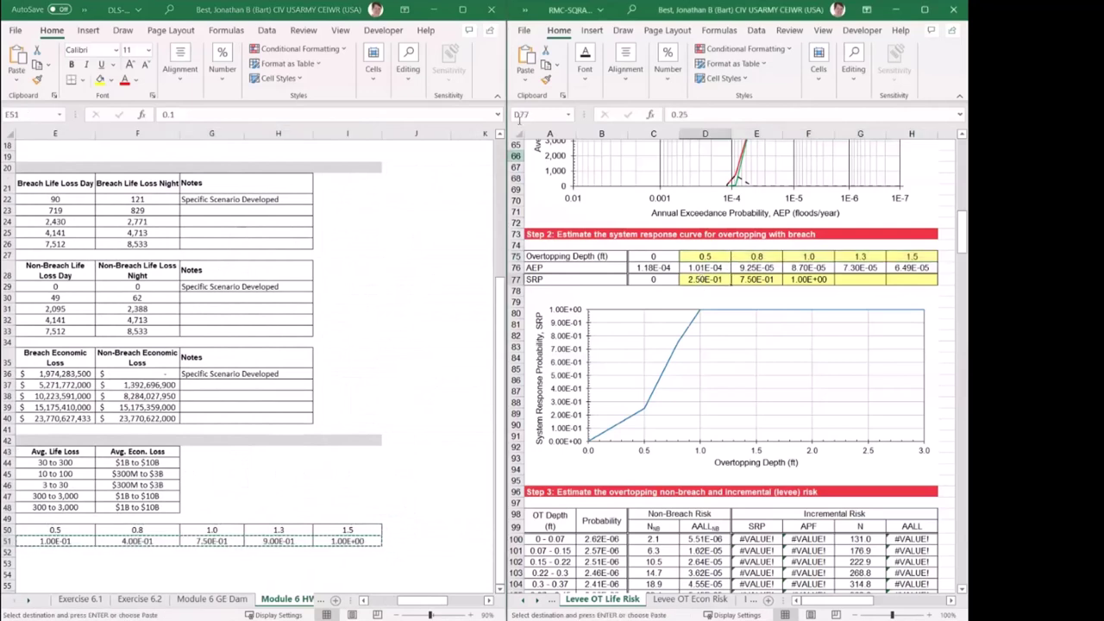
left_click(526, 78)
left_click(520, 173)
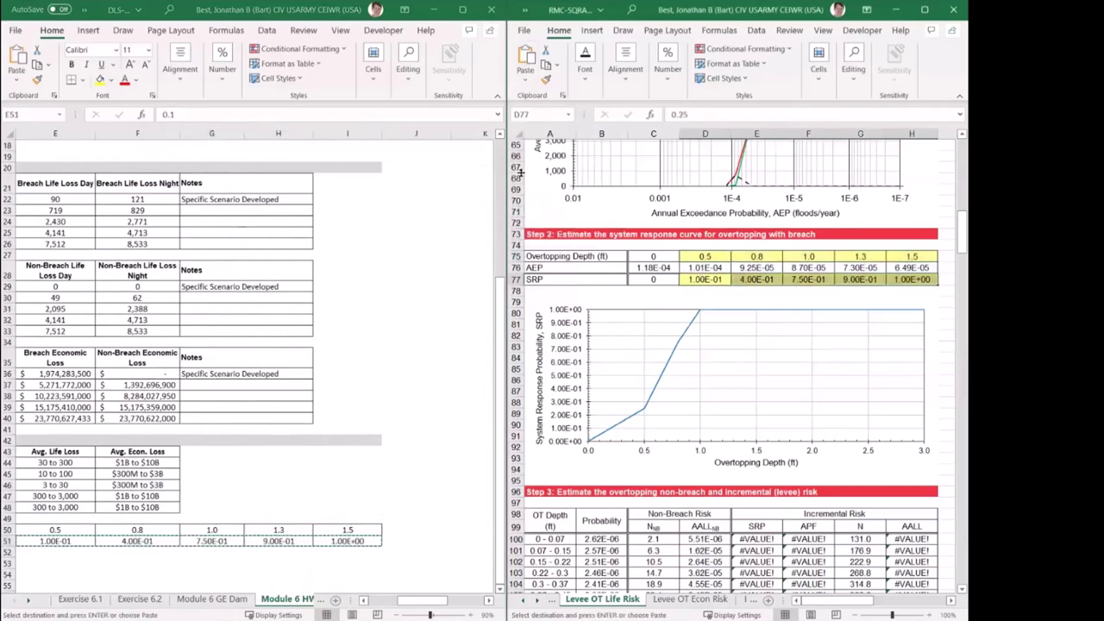
double_click(935, 393)
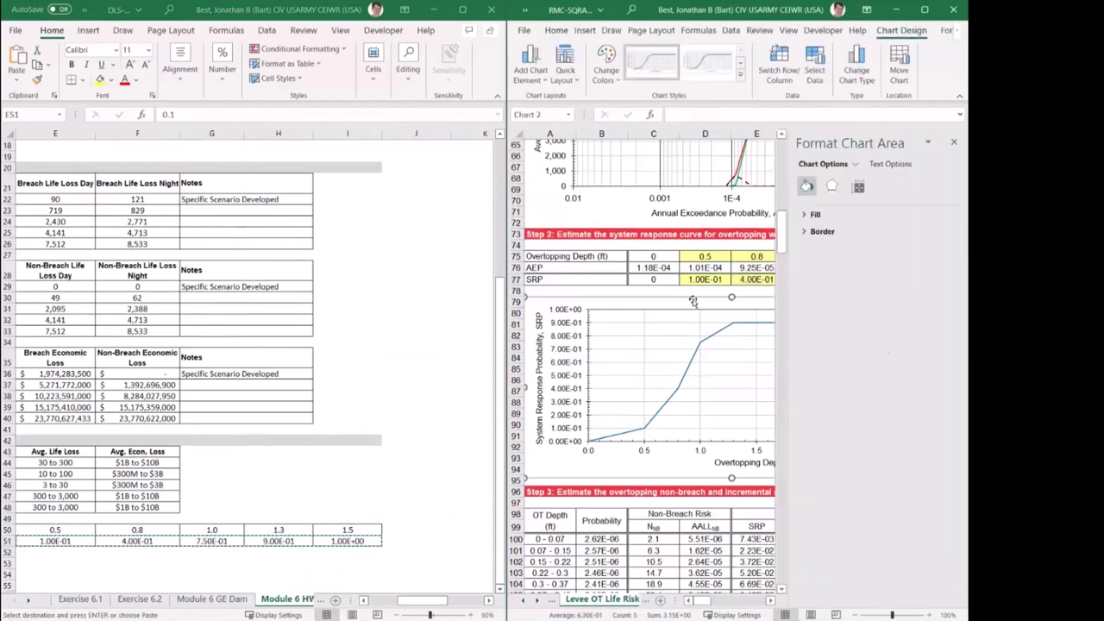
left_click(692, 293)
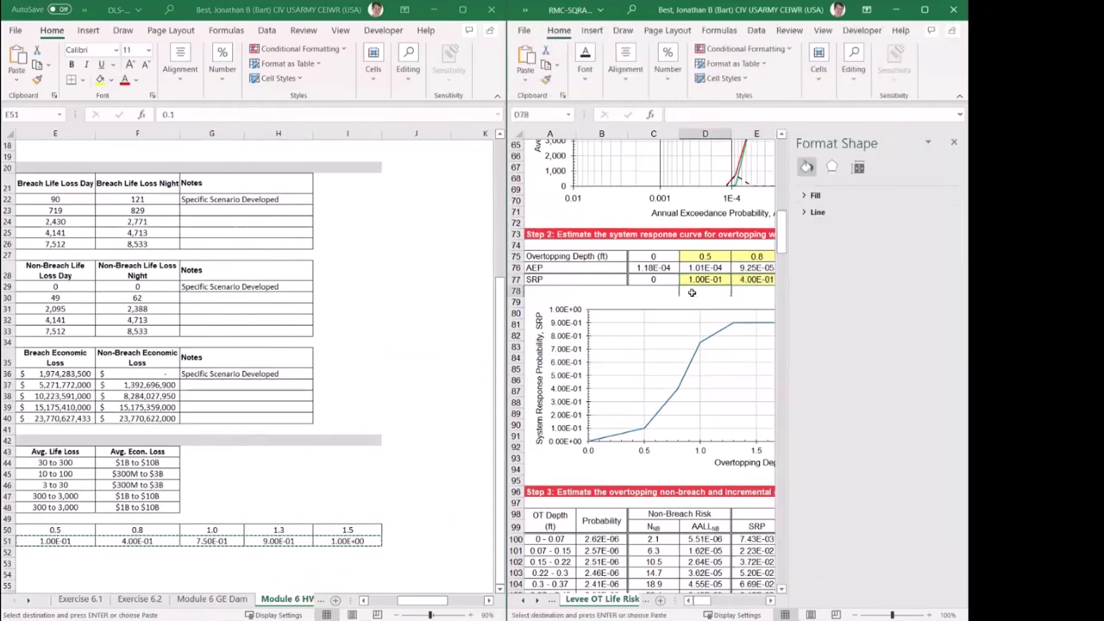
left_click(953, 143)
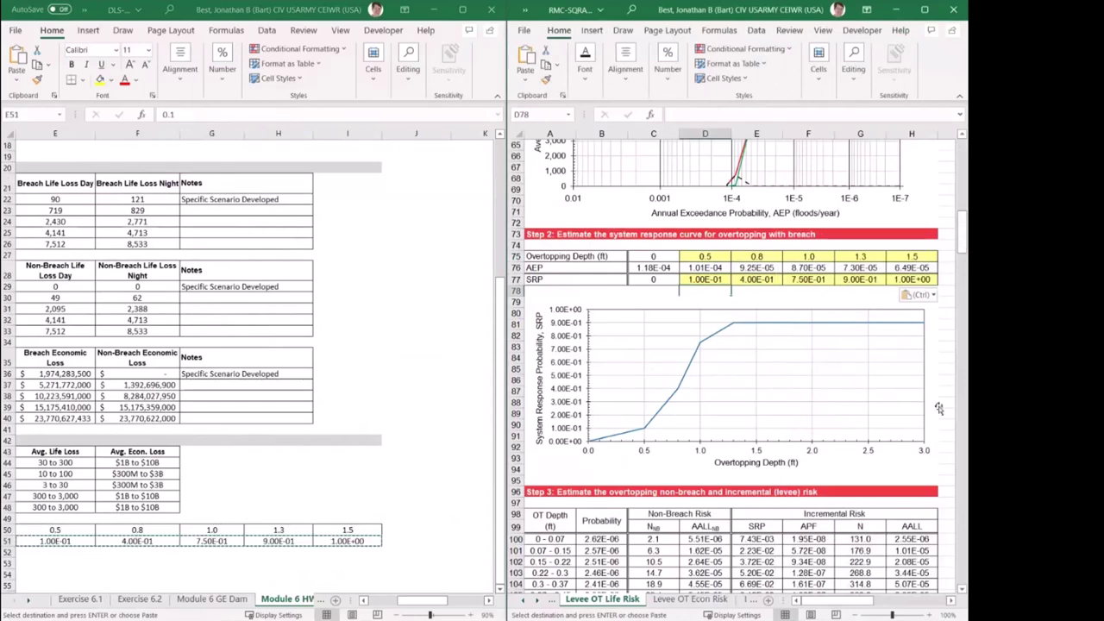
Check the system response chart's axis bounds and compare its plotted curve with the SRP entries in Step 2.
left_click_drag(849, 606, 896, 601)
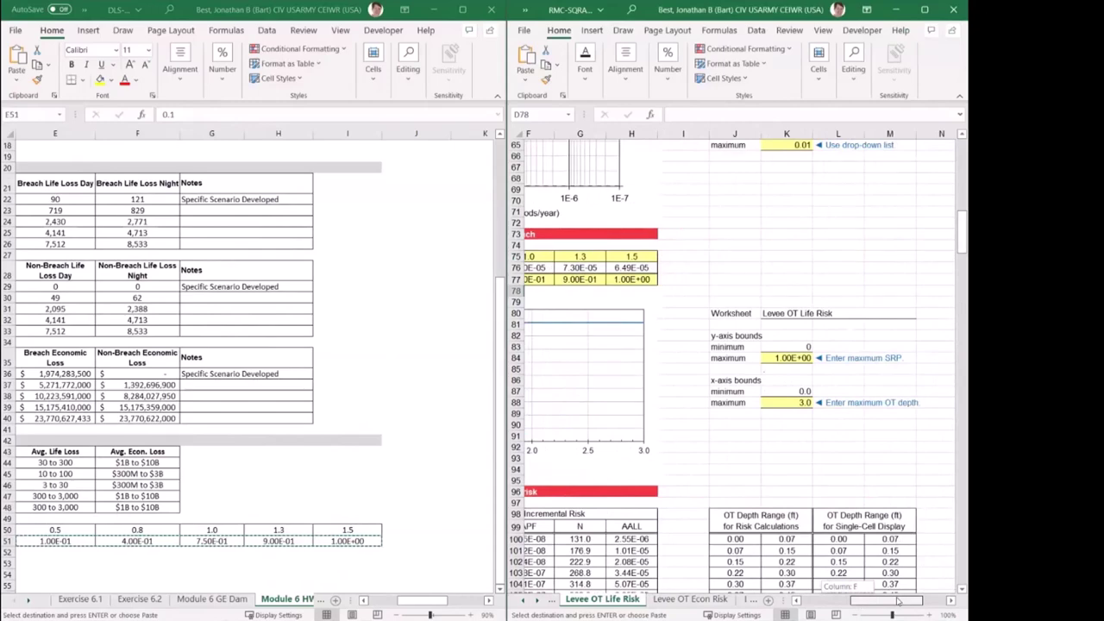
left_click_drag(897, 601, 833, 598)
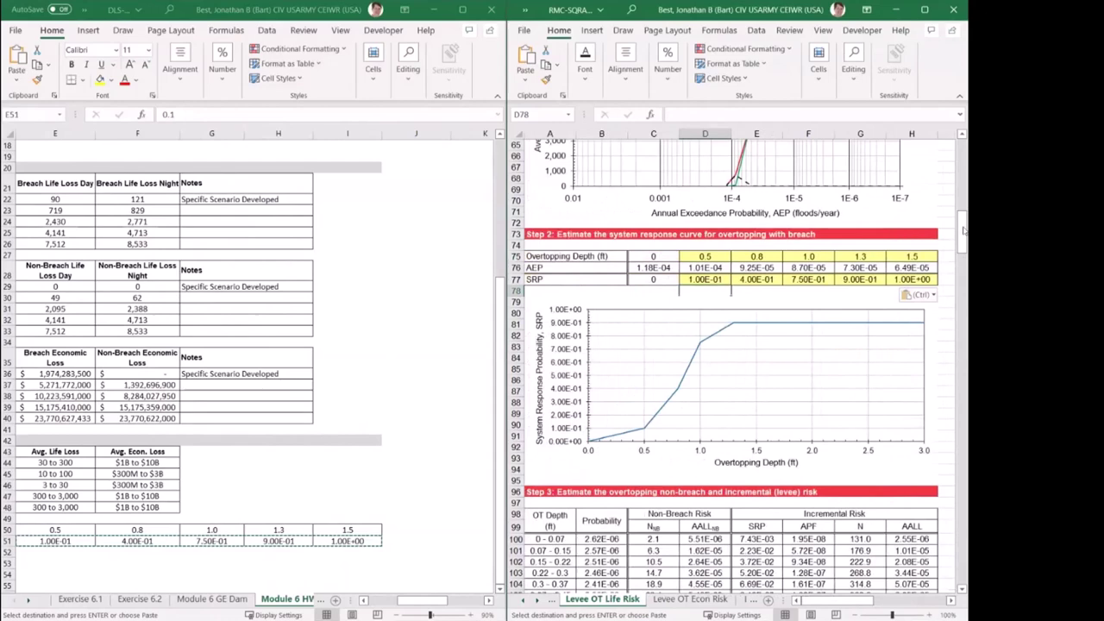
left_click_drag(965, 234, 965, 239)
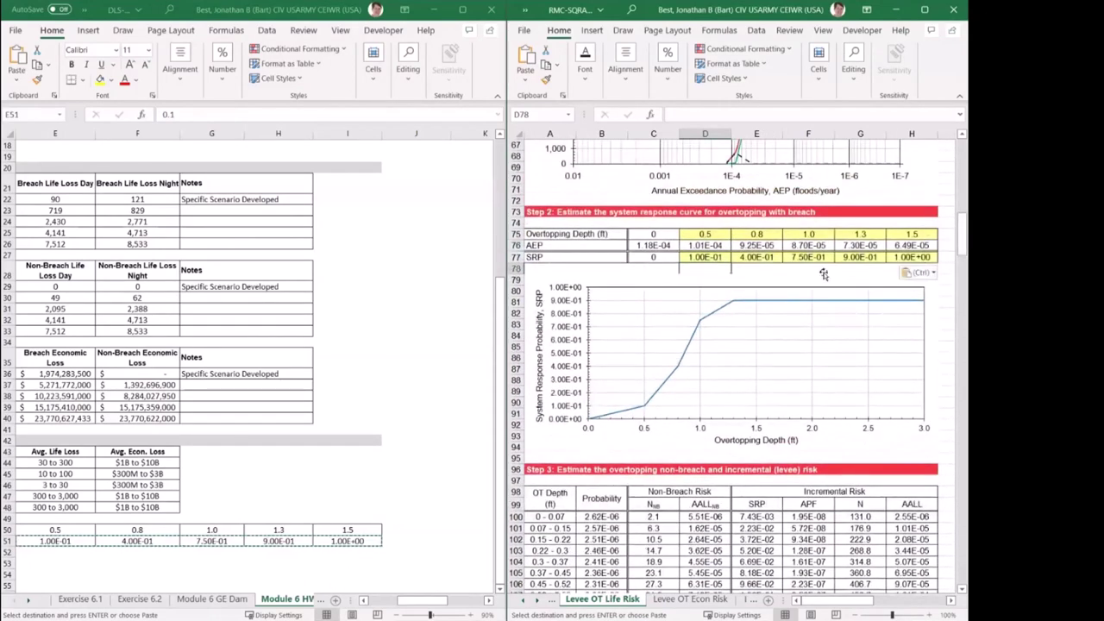
left_click(817, 280)
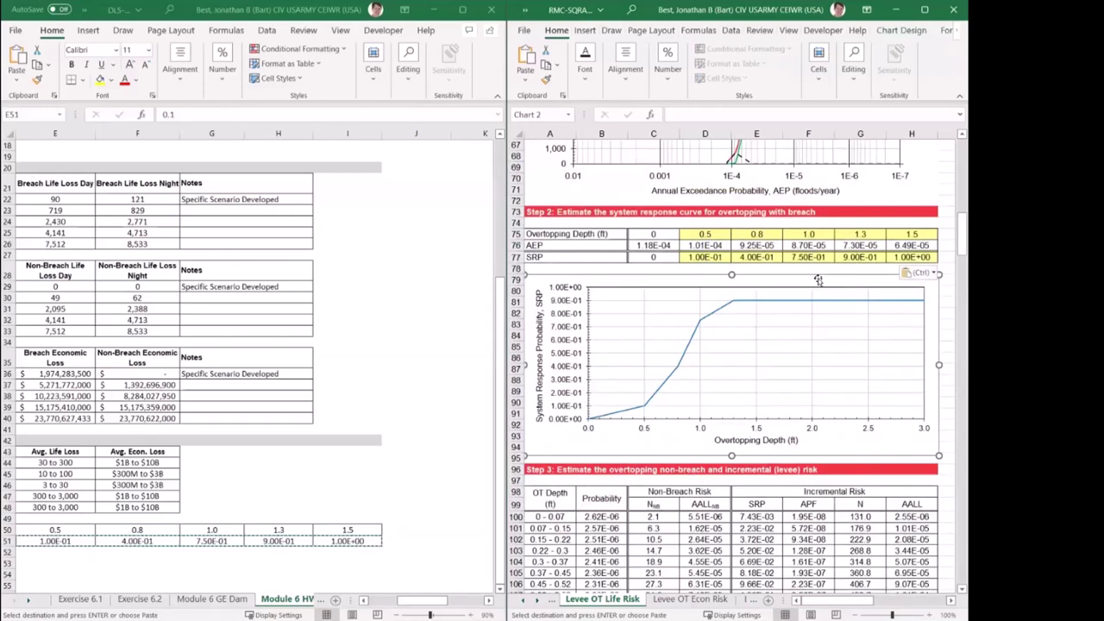
left_click(926, 256)
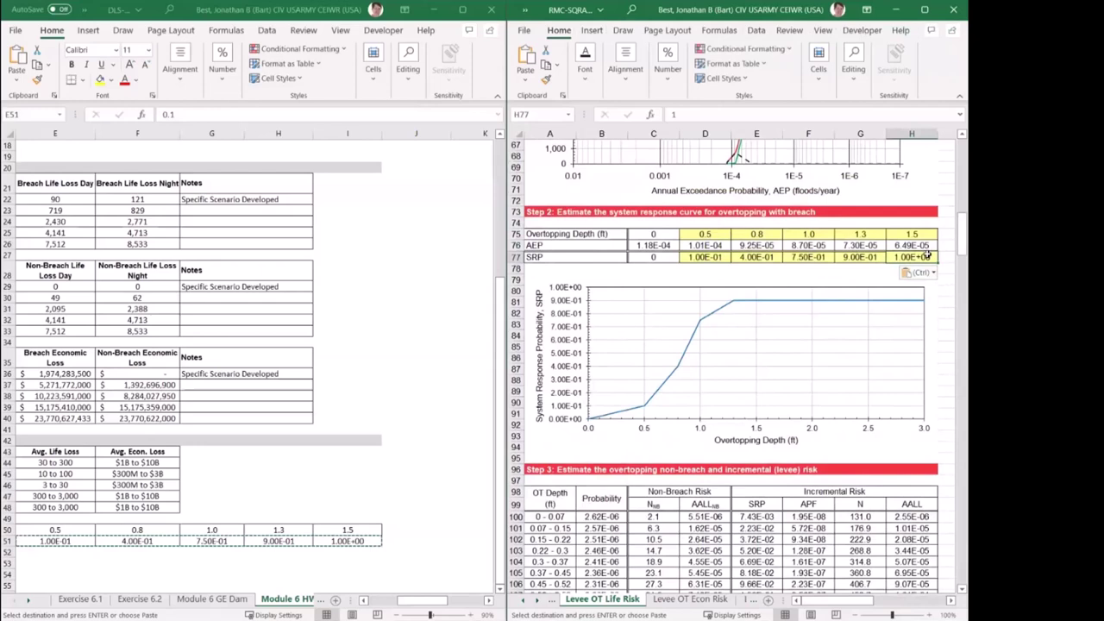
left_click(734, 347)
left_click(762, 303)
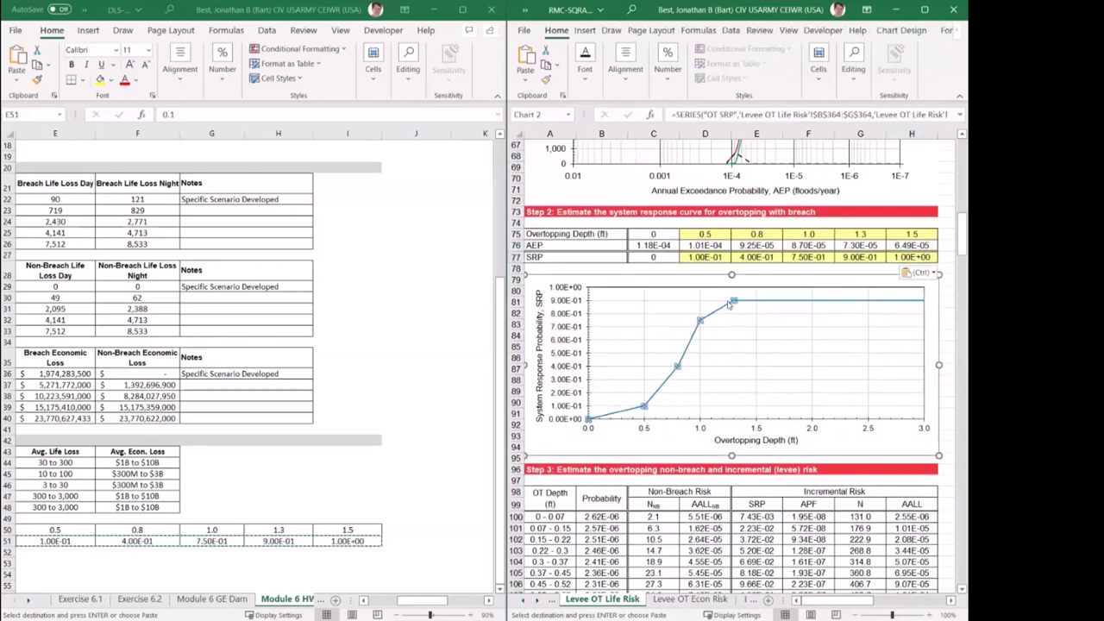
mouse_move(733, 301)
left_click(944, 335)
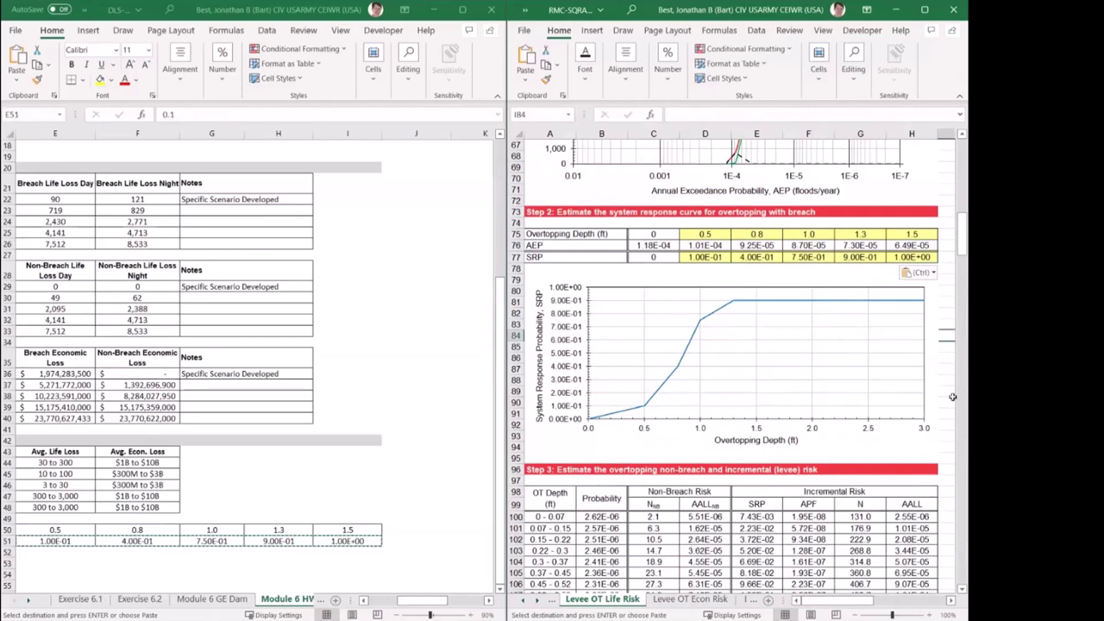
mouse_move(900, 307)
Review the average life loss chart and the Step 3 risk table, including the incremental life loss for the 0.97 - 1.04 ft depth range.
right_click(963, 235)
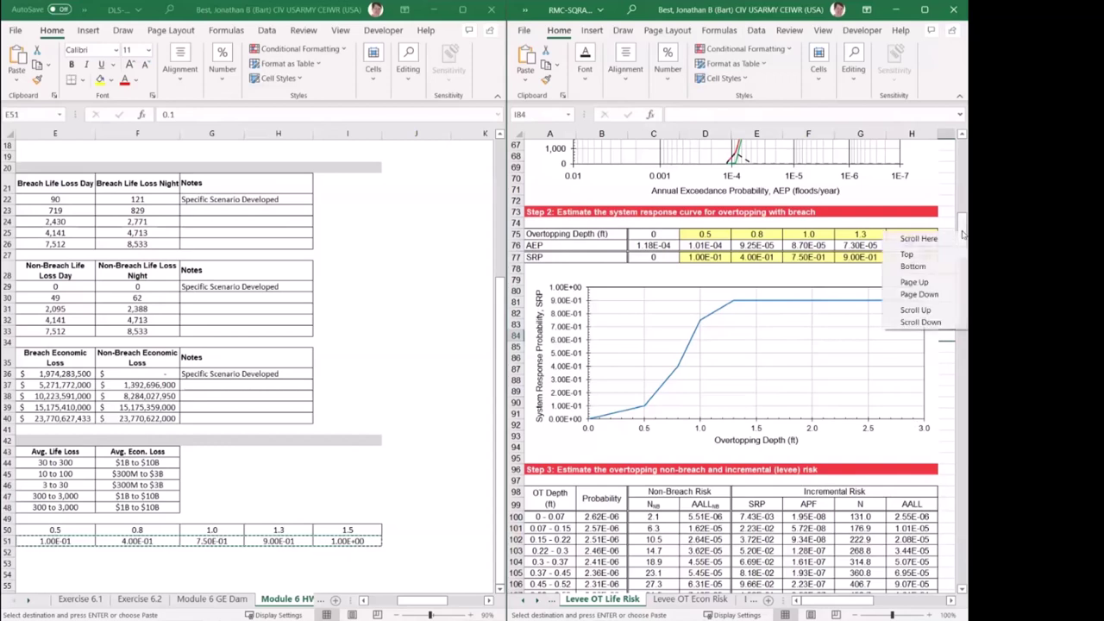
left_click(945, 190)
left_click_drag(961, 244, 960, 218)
scroll(959, 218, "up", 8)
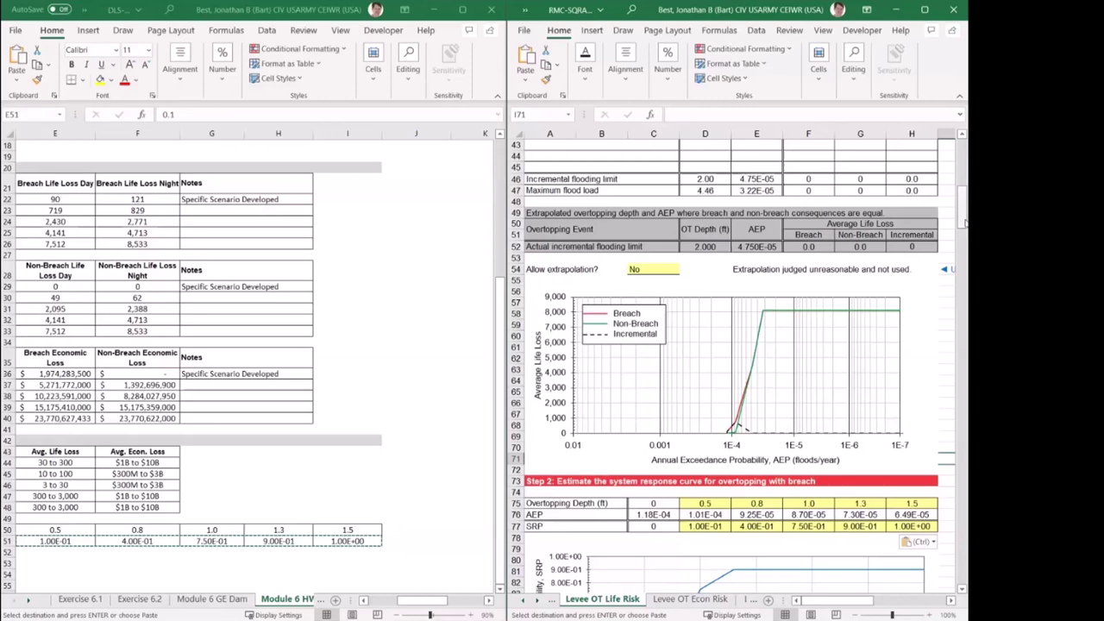
left_click_drag(965, 221, 965, 219)
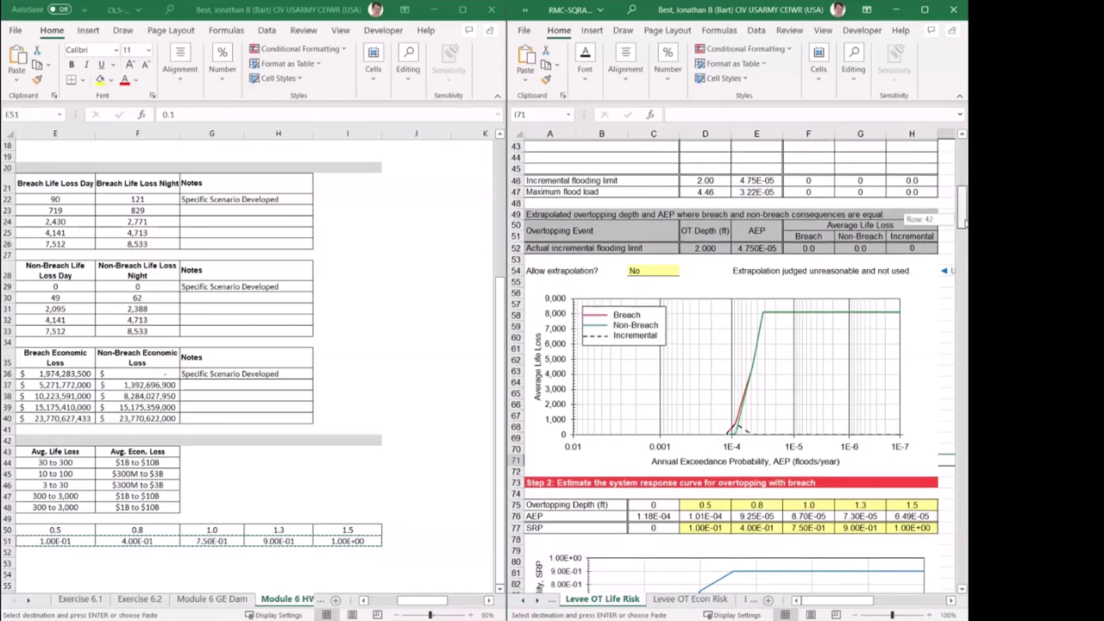
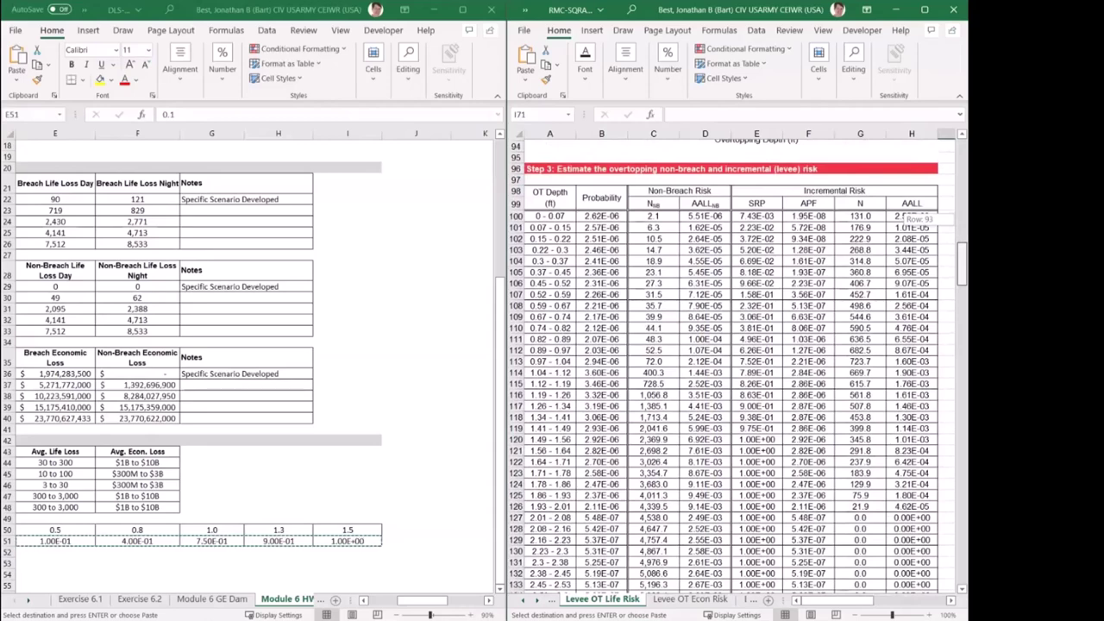
left_click_drag(964, 233, 964, 234)
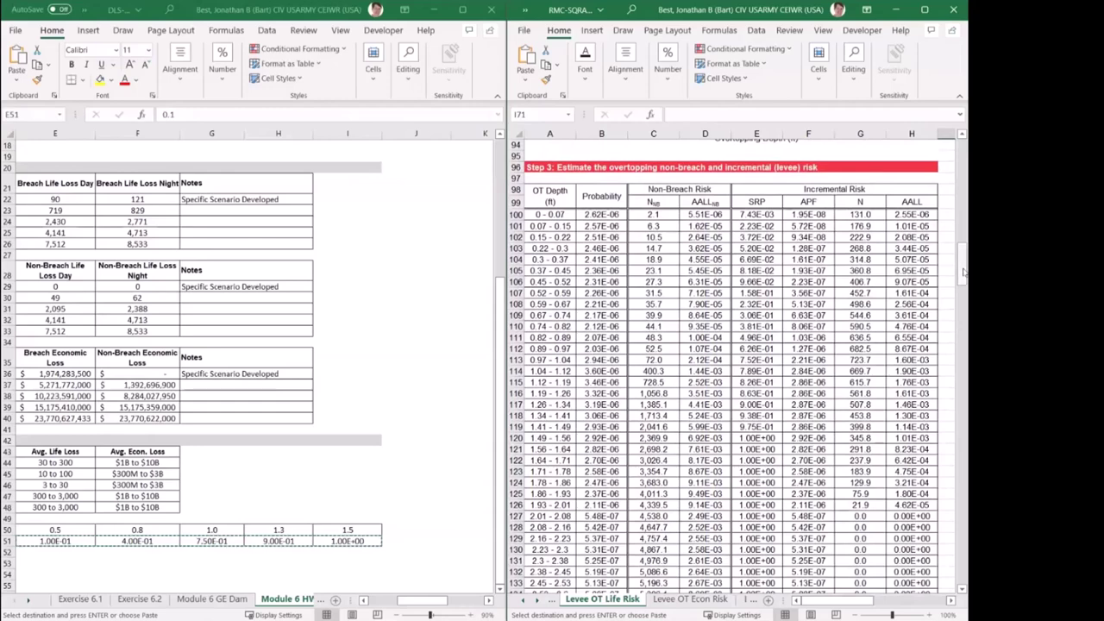
left_click_drag(963, 272, 963, 272)
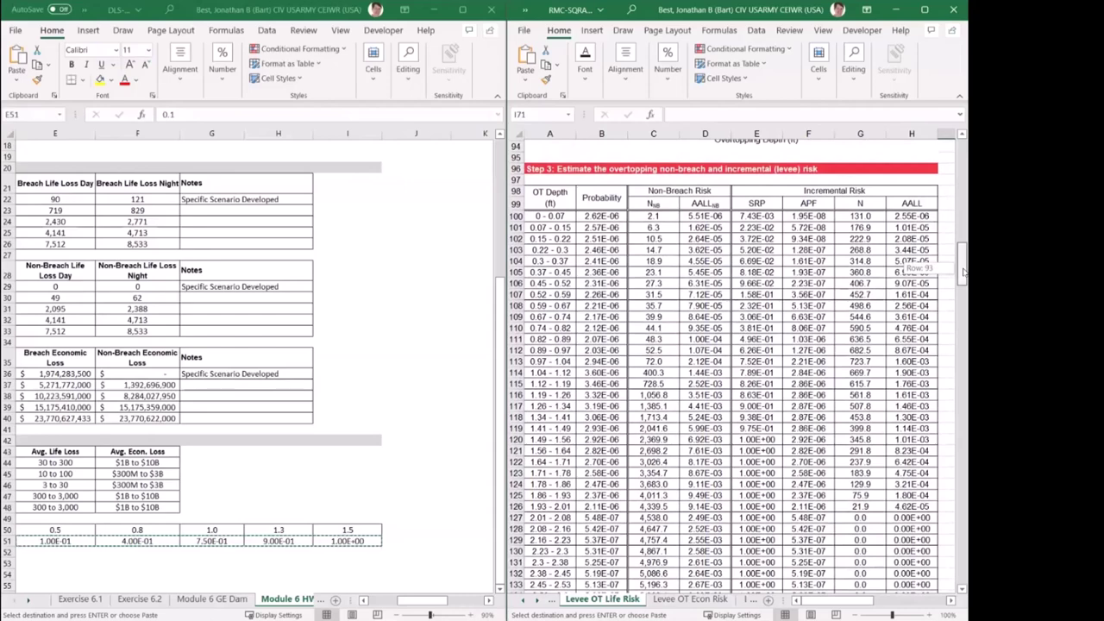
left_click_drag(963, 272, 963, 276)
left_click(841, 289)
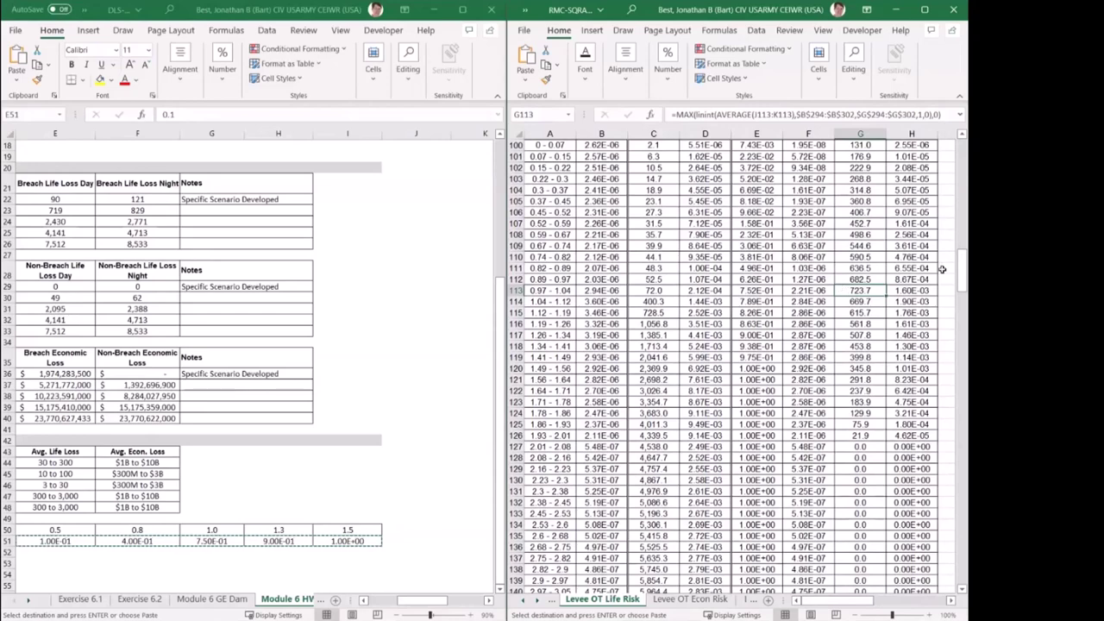
Inspect the breach and non-breach curves on the average life loss chart and the Step 4 overtopping non-breach risk summary.
left_click_drag(964, 273, 961, 198)
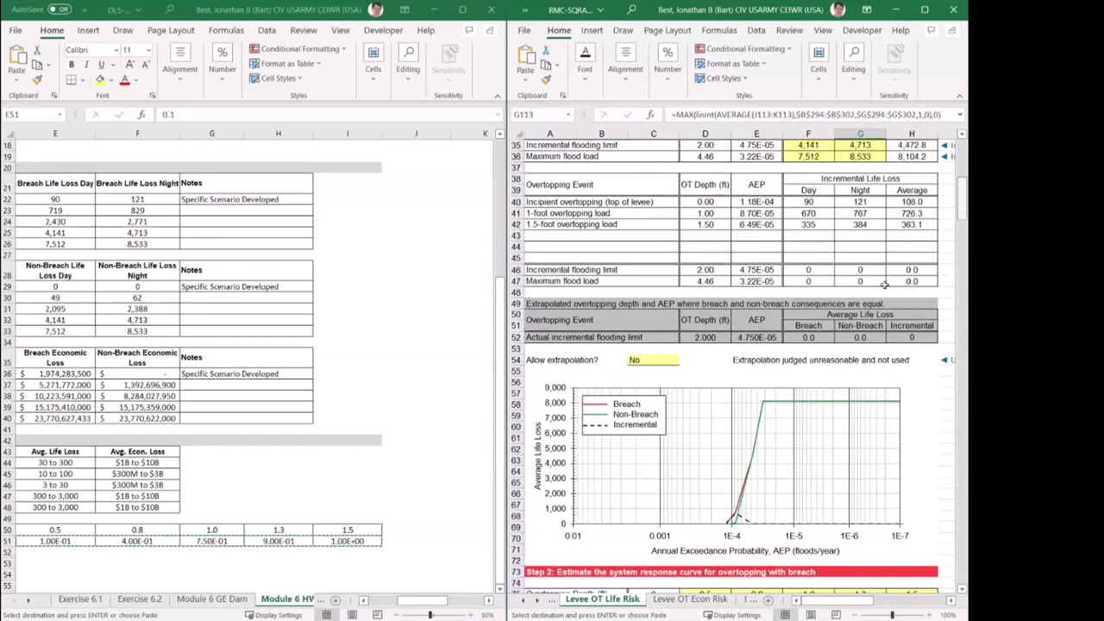
mouse_move(764, 484)
mouse_move(750, 467)
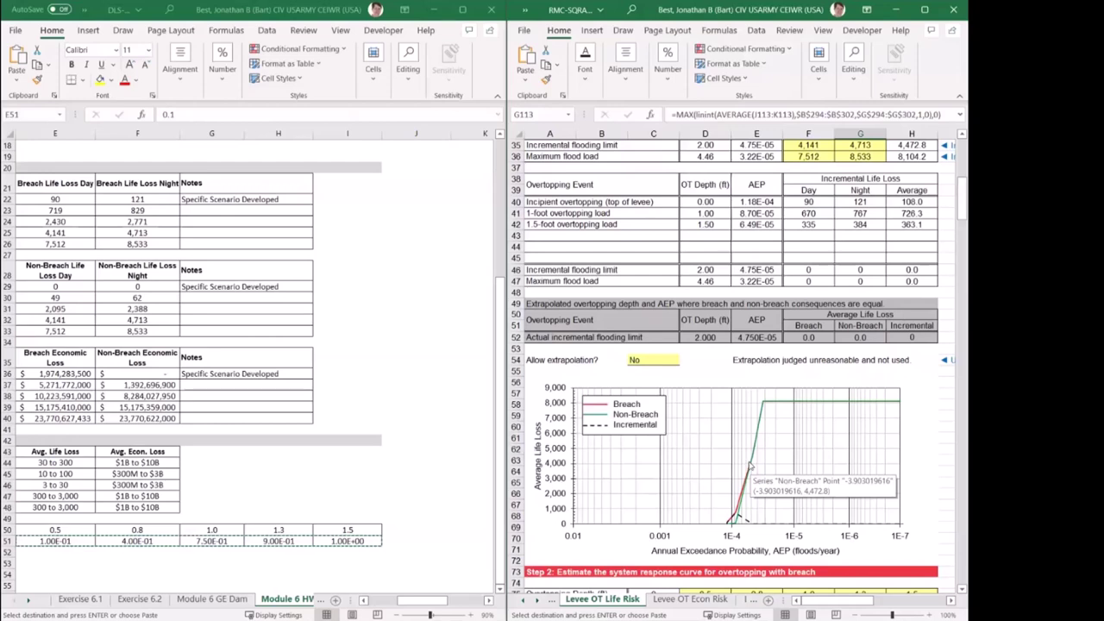
mouse_move(758, 401)
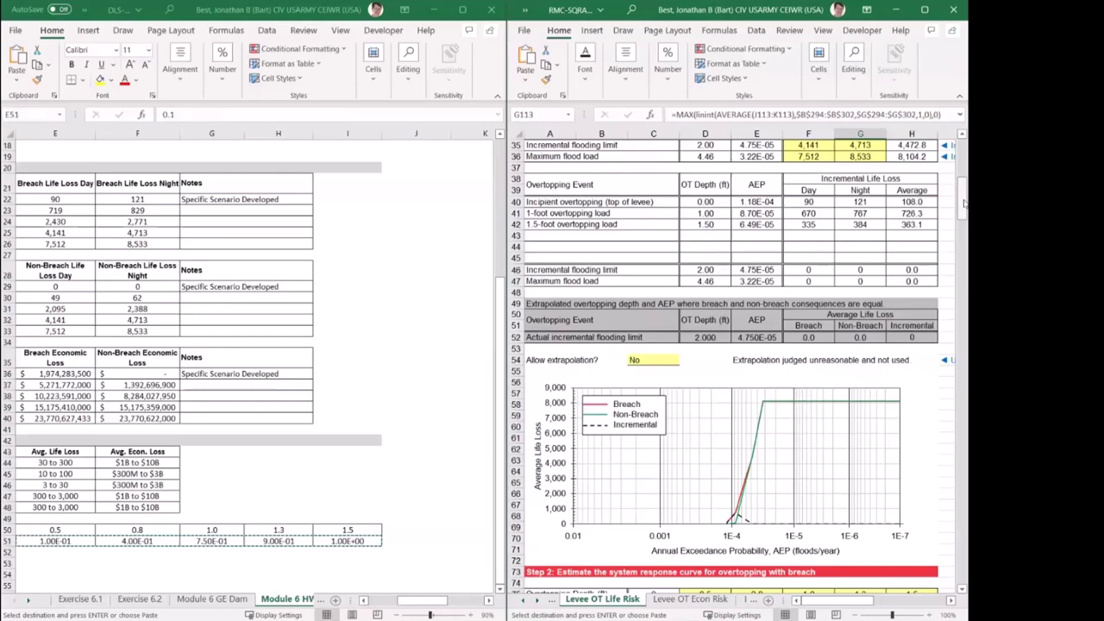
left_click_drag(964, 203, 964, 331)
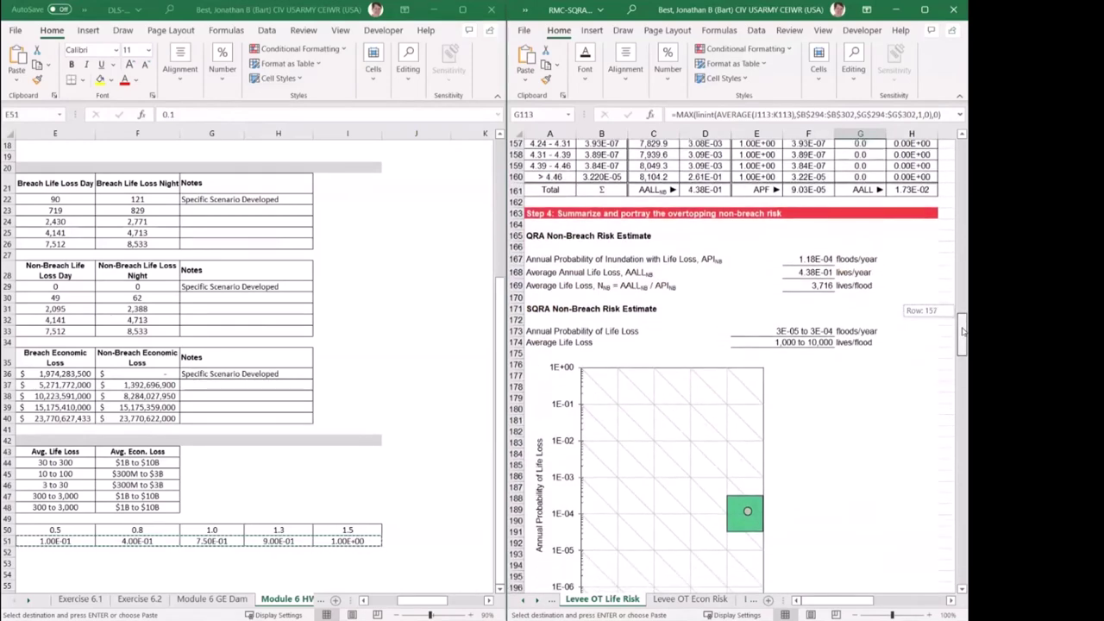
left_click_drag(963, 331, 963, 331)
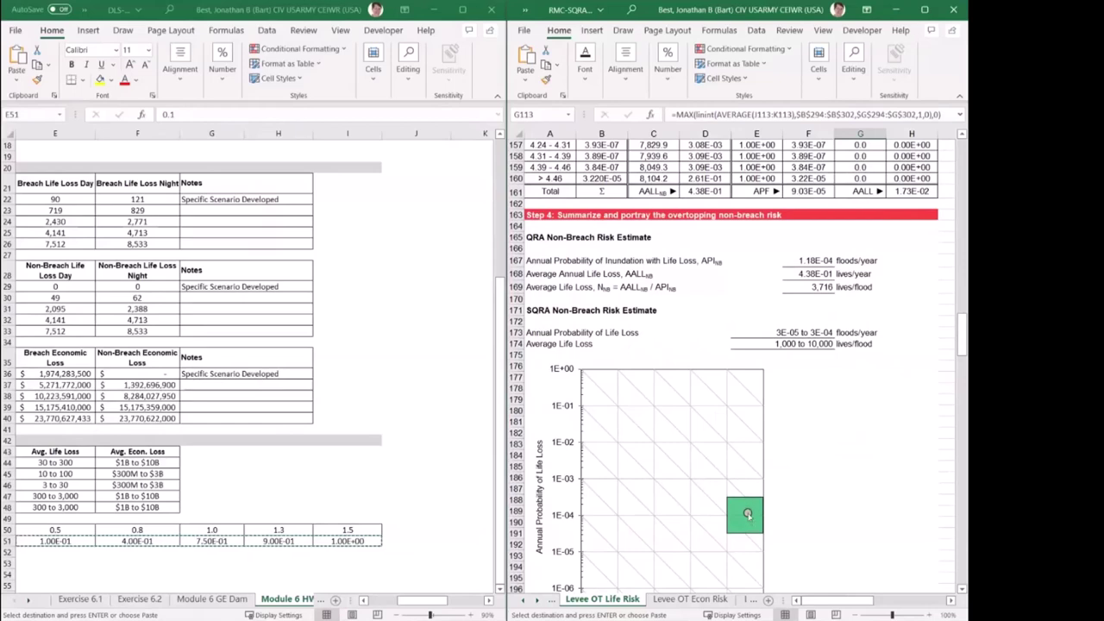
Inspect the Step 4 non-breach risk chart and the NB point on the Step 5 incremental risk chart.
mouse_move(748, 513)
left_click_drag(964, 332, 964, 390)
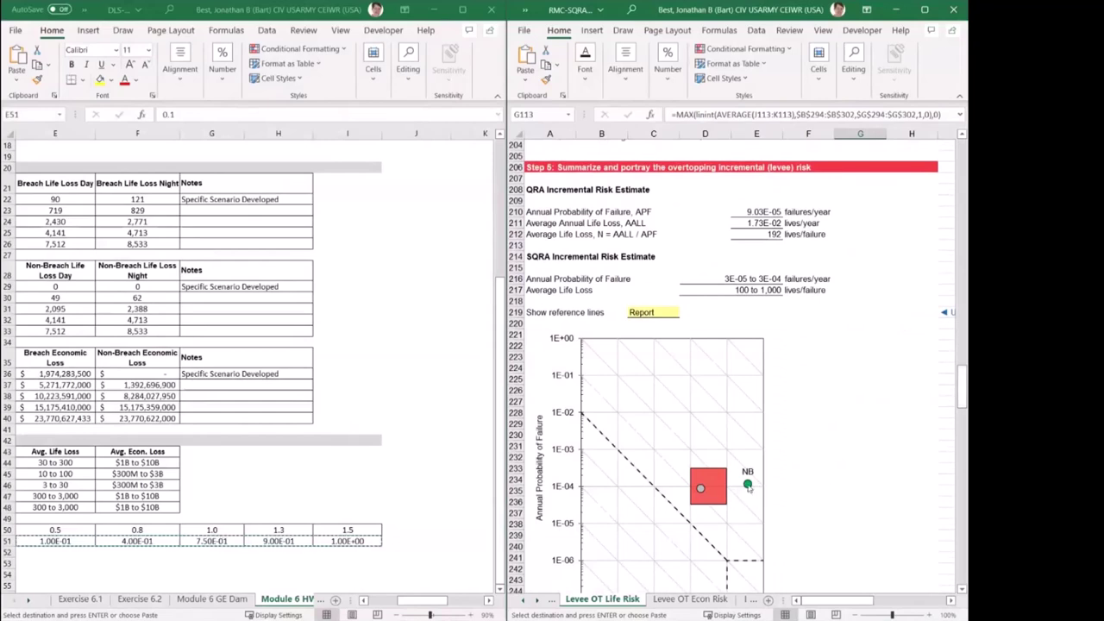
mouse_move(748, 488)
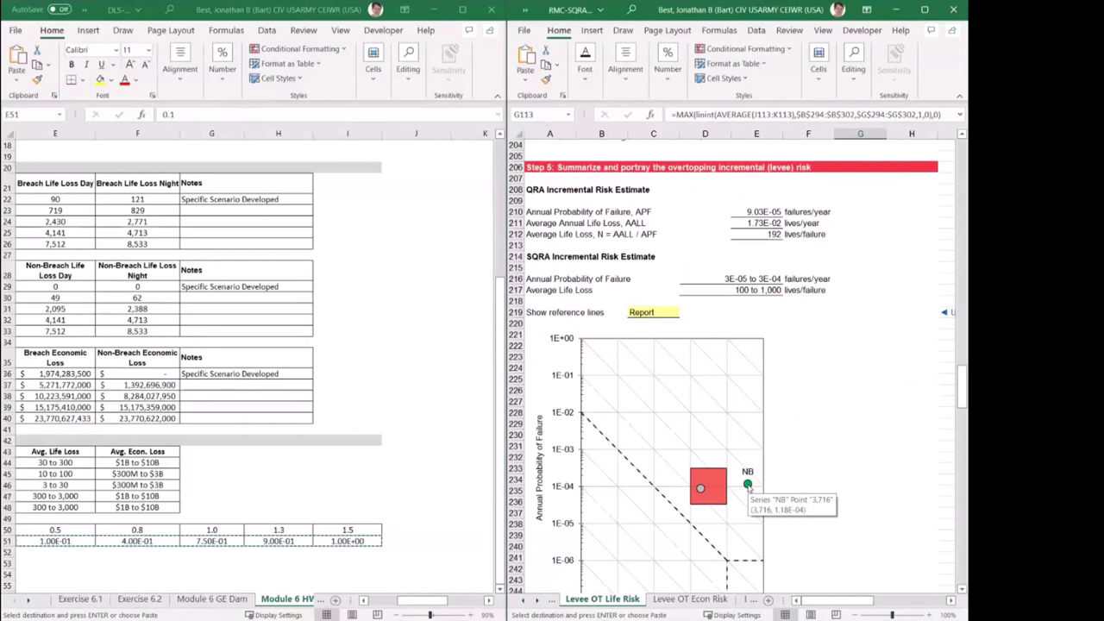
Show the Traditional and Controlling reference lines in turn on the Step 5 incremental risk chart and compare them with the plotted estimates.
left_click(655, 312)
left_click(684, 312)
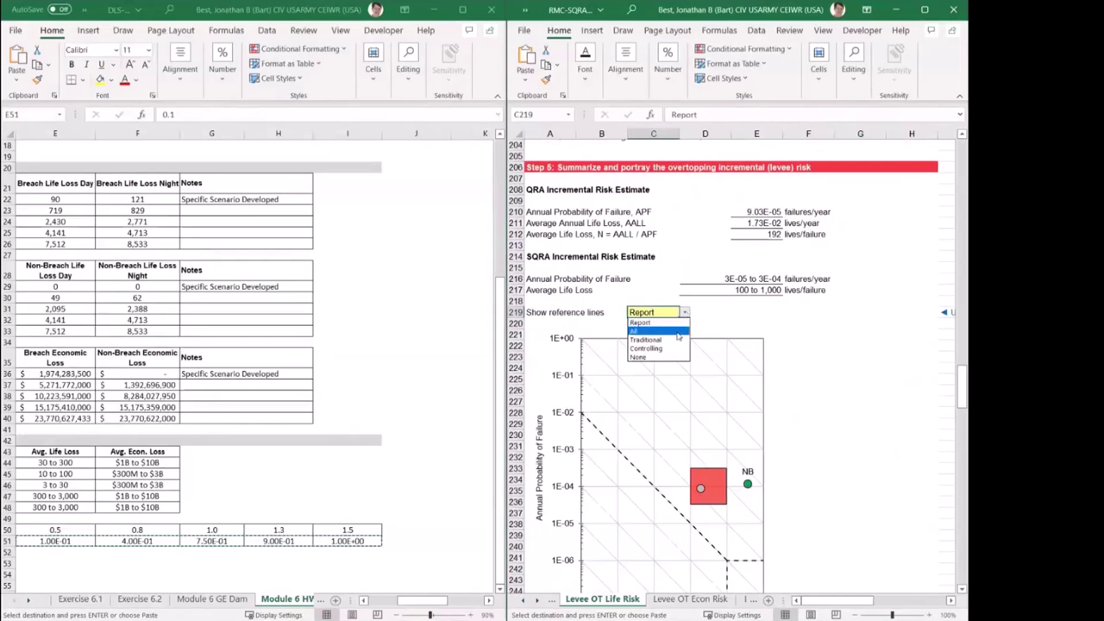
left_click(677, 341)
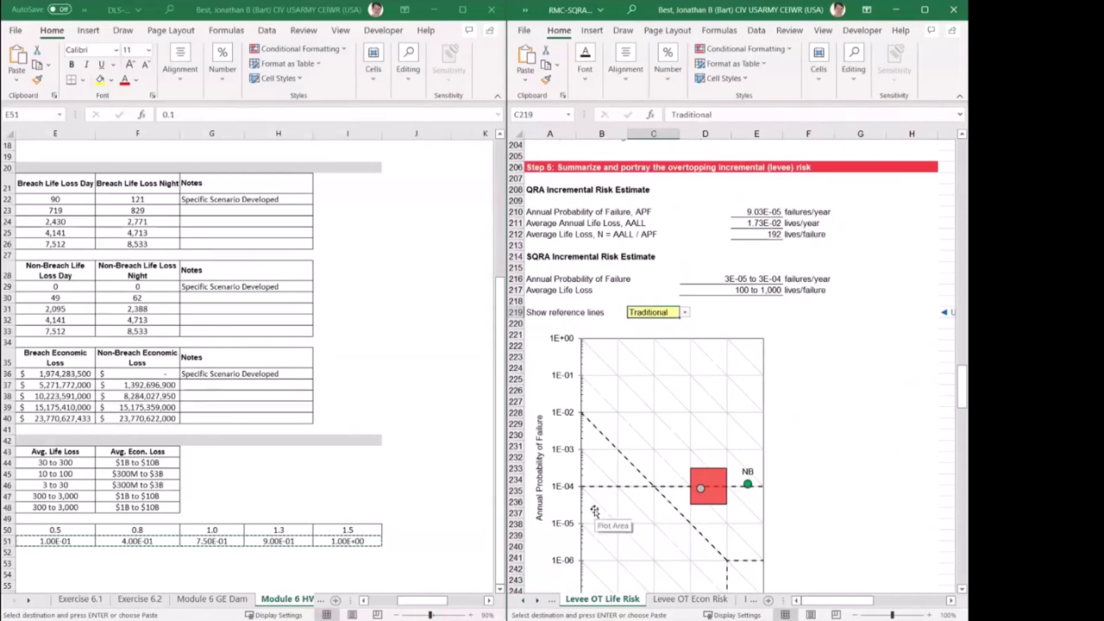
left_click(684, 314)
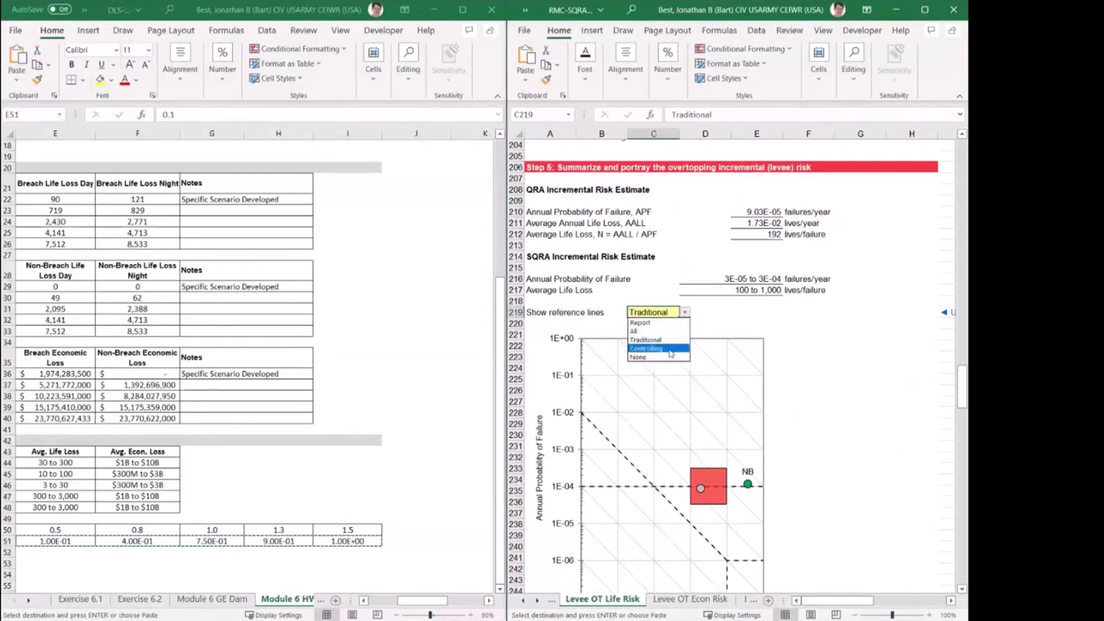
left_click(671, 351)
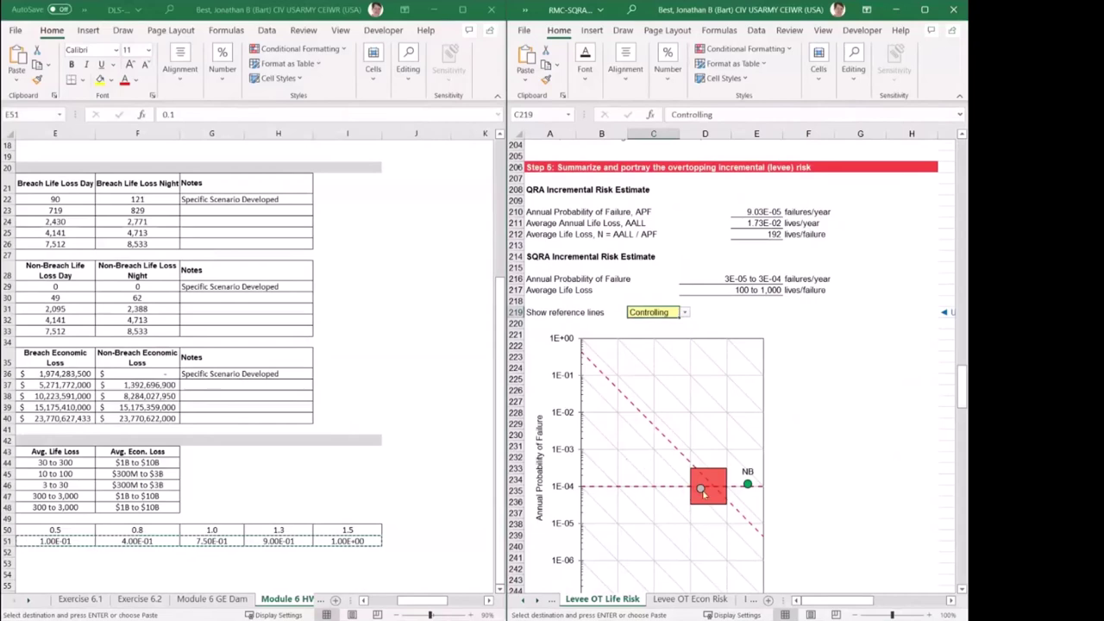
mouse_move(703, 488)
mouse_move(733, 513)
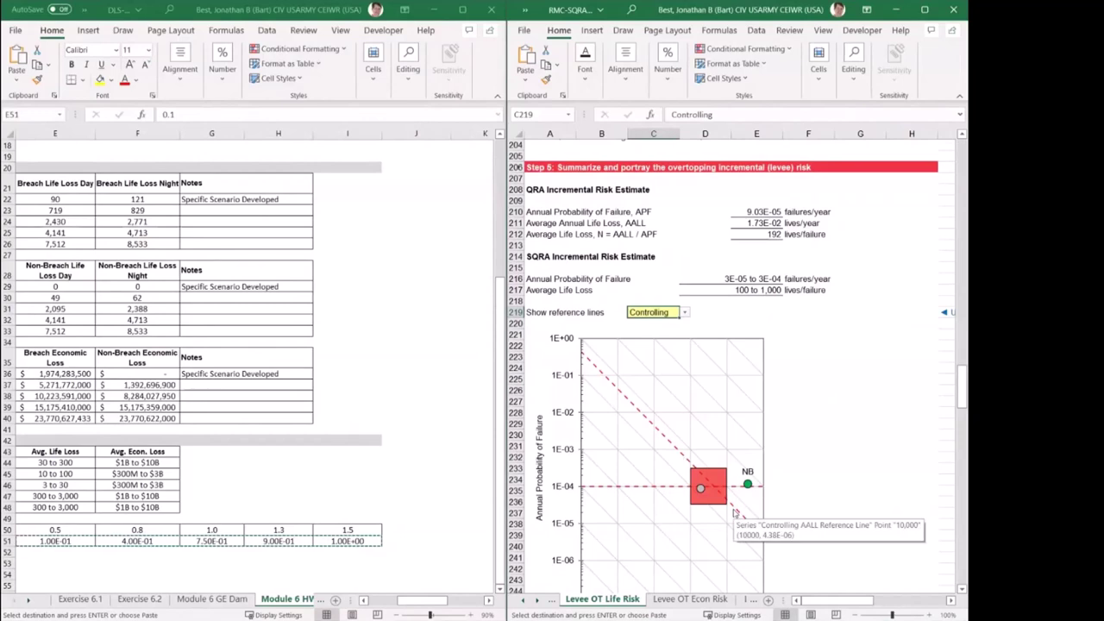
Try the None and All reference line options on the Step 5 incremental risk chart.
left_click(685, 312)
left_click(669, 359)
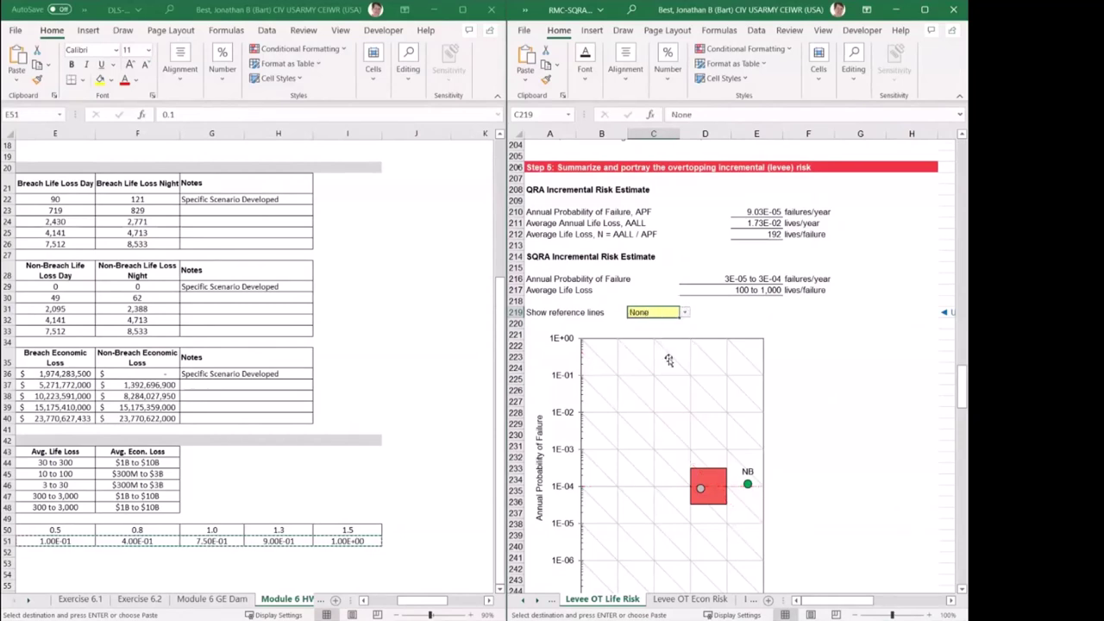
left_click(685, 315)
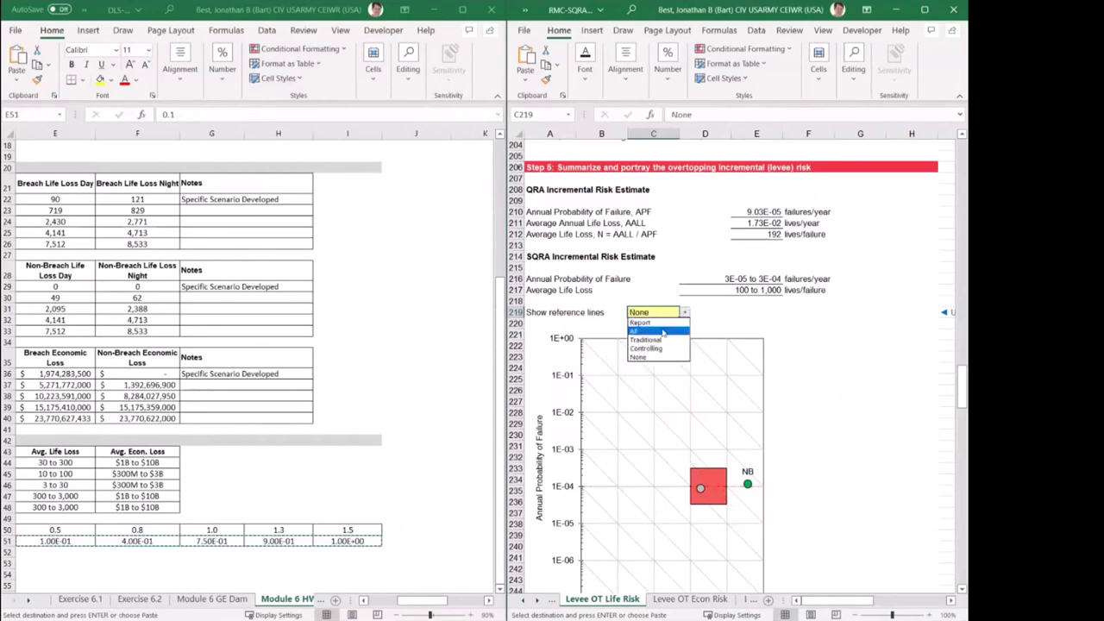
left_click(661, 331)
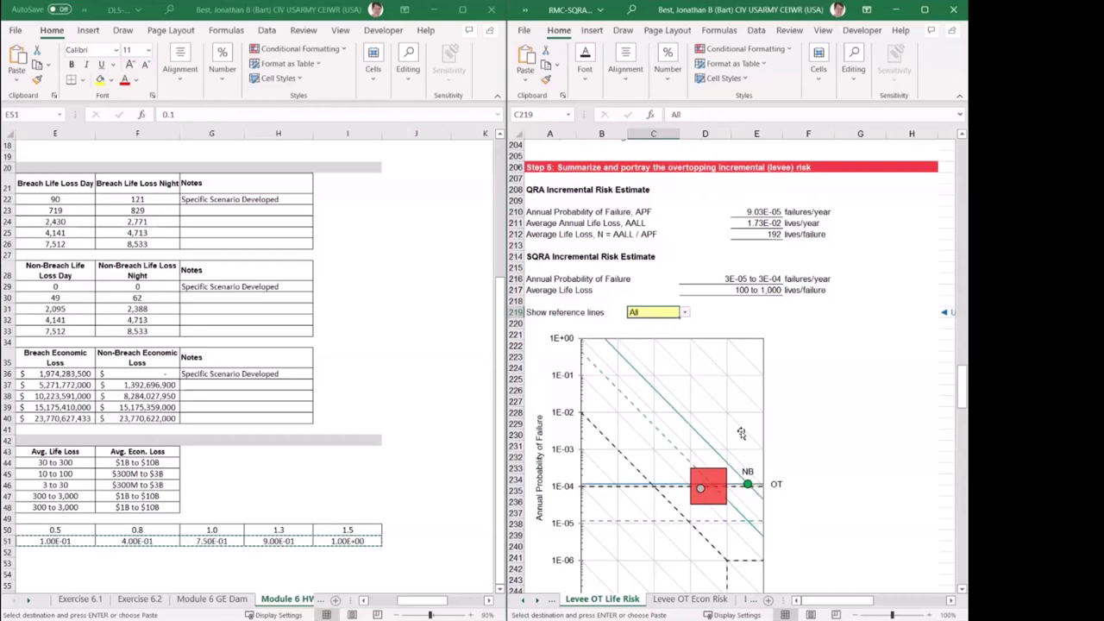
Set the Step 5 chart's reference lines back to Report.
left_click(685, 316)
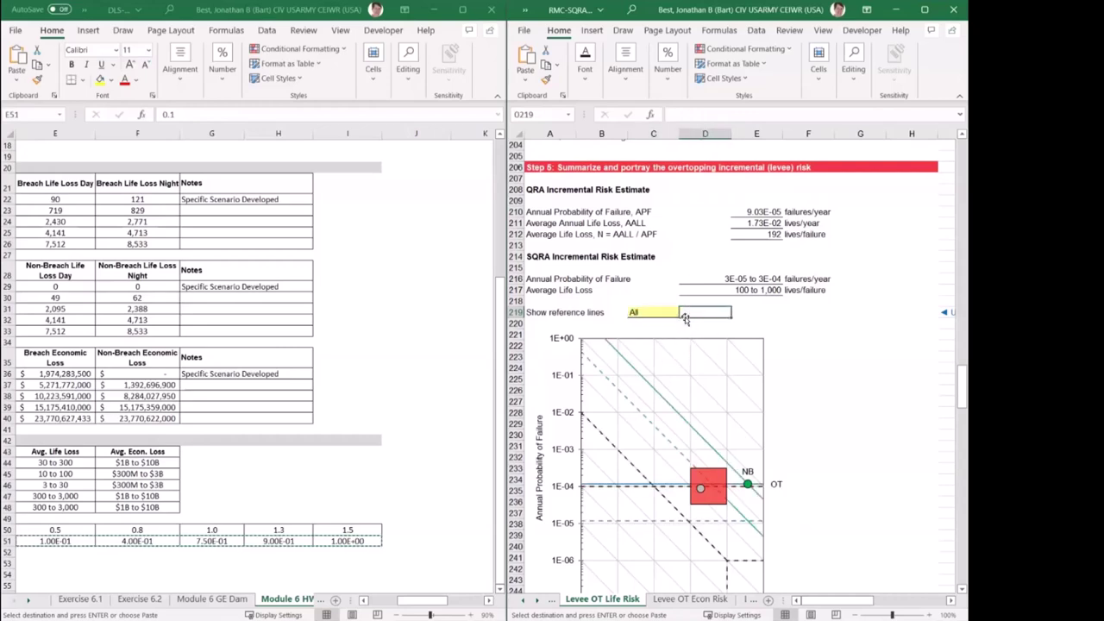
left_click(660, 312)
left_click(684, 312)
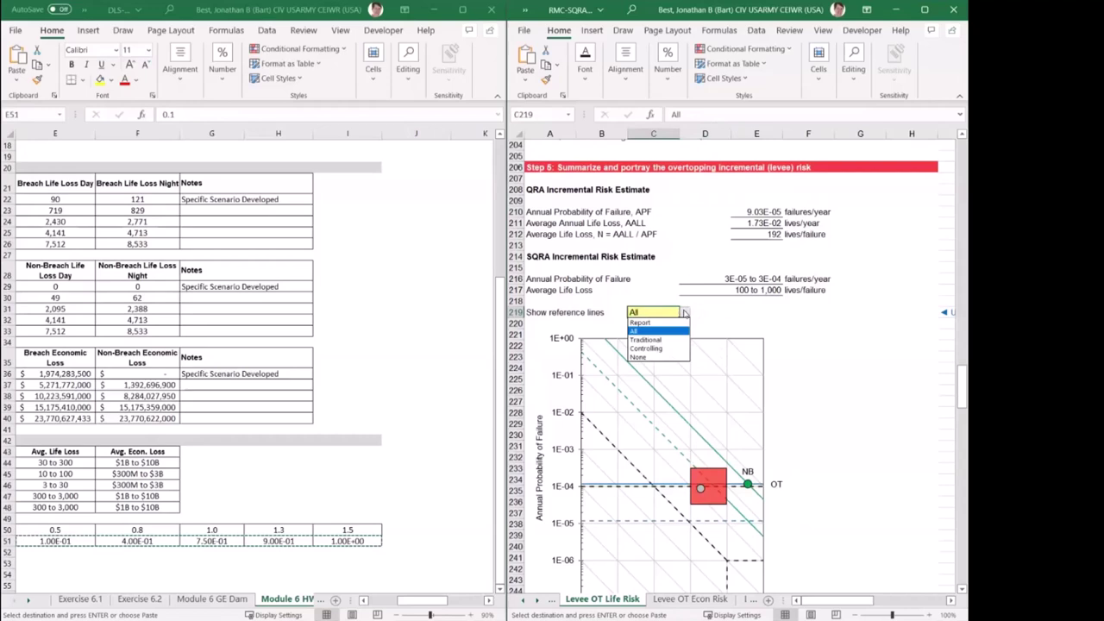
left_click(656, 323)
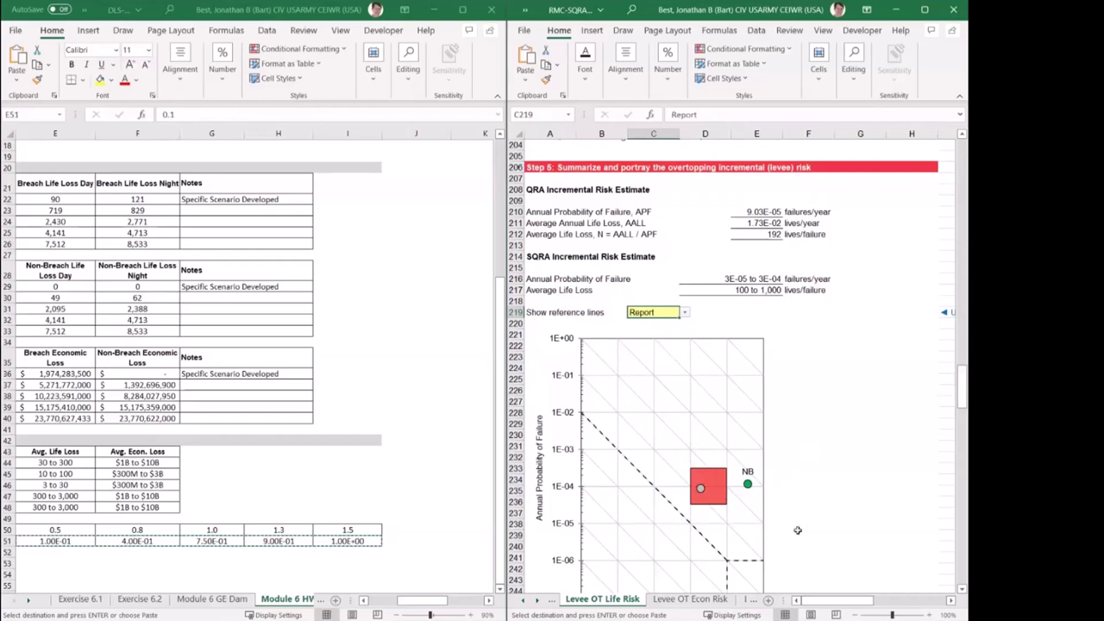
Open the Levee OT Econ Risk worksheet and enter the preparer's name in its Prepared by field.
mouse_move(963, 403)
left_mouse_down()
mouse_move(962, 421)
mouse_move(962, 405)
left_mouse_up()
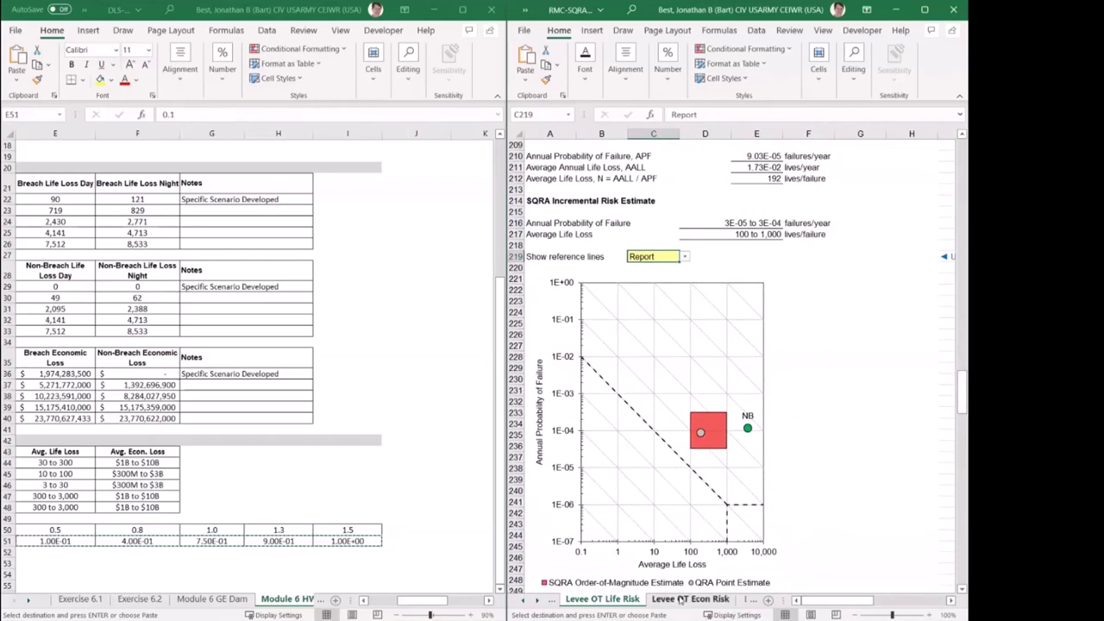
left_click(681, 599)
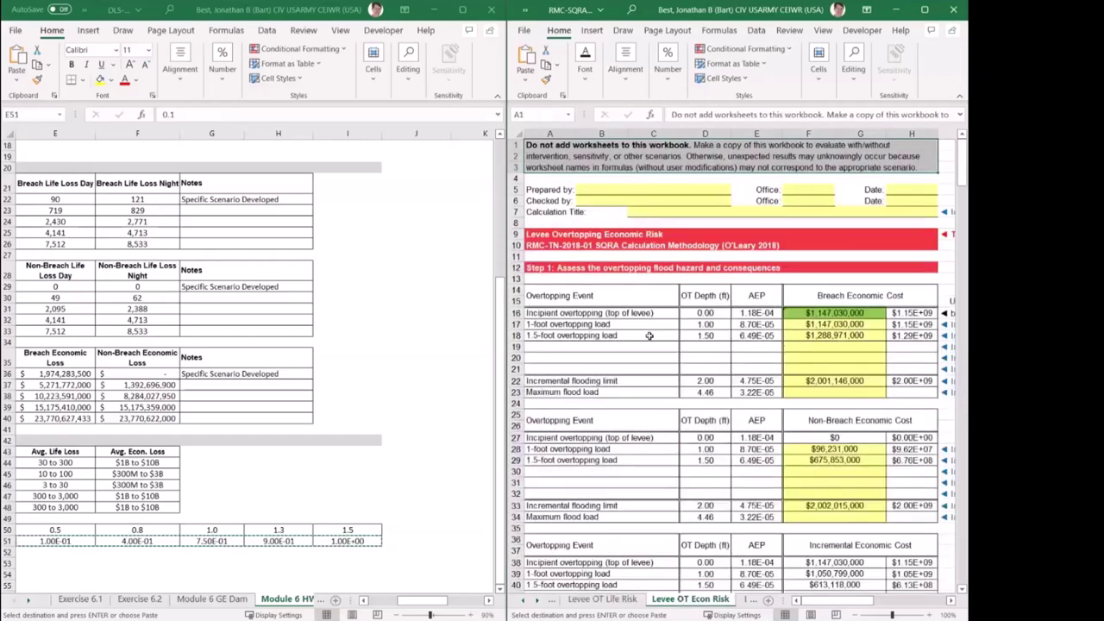
left_click(651, 190)
type("B")
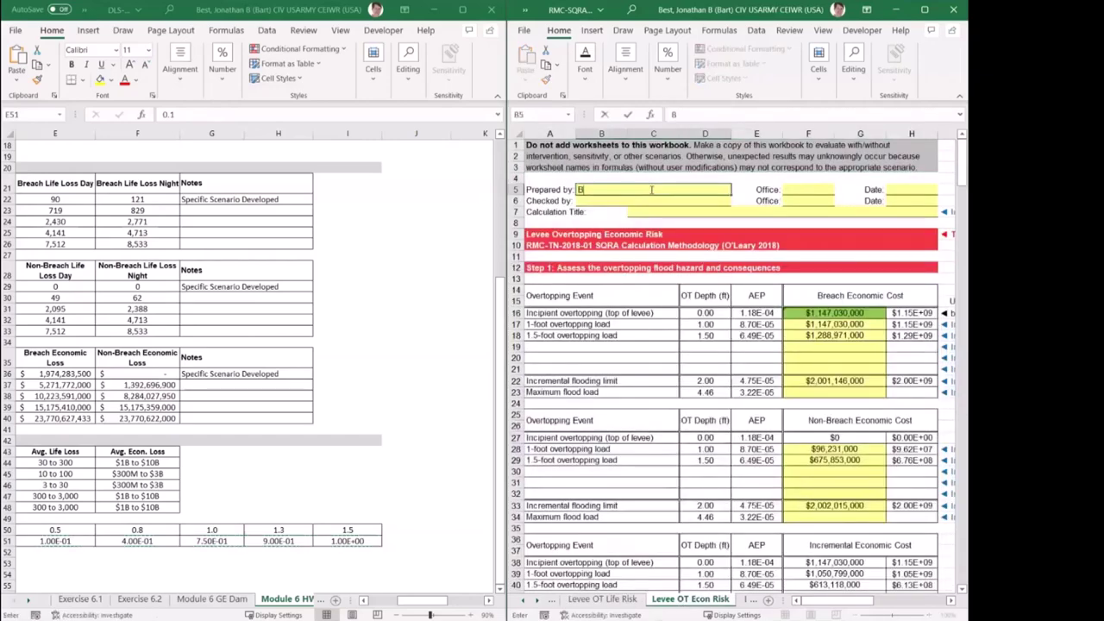
key("BackSpace")
type("a")
type("Bart Best")
key("Tab")
key("Tab")
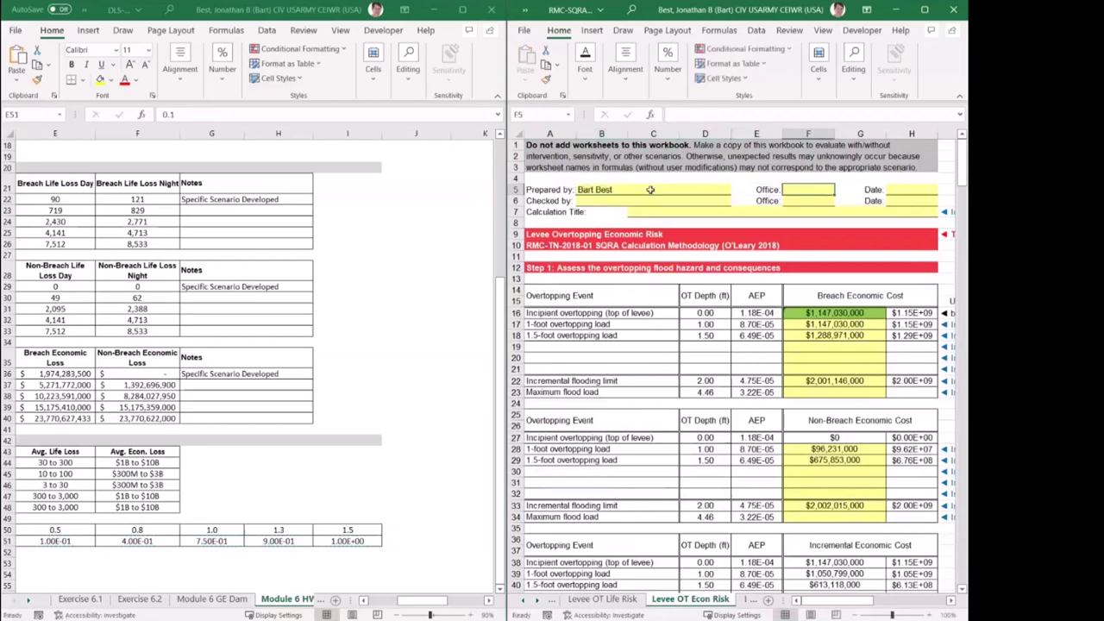
Enter RMC as the preparer's office and 5/30/2023 as the preparation date.
type("RMC")
key("Tab")
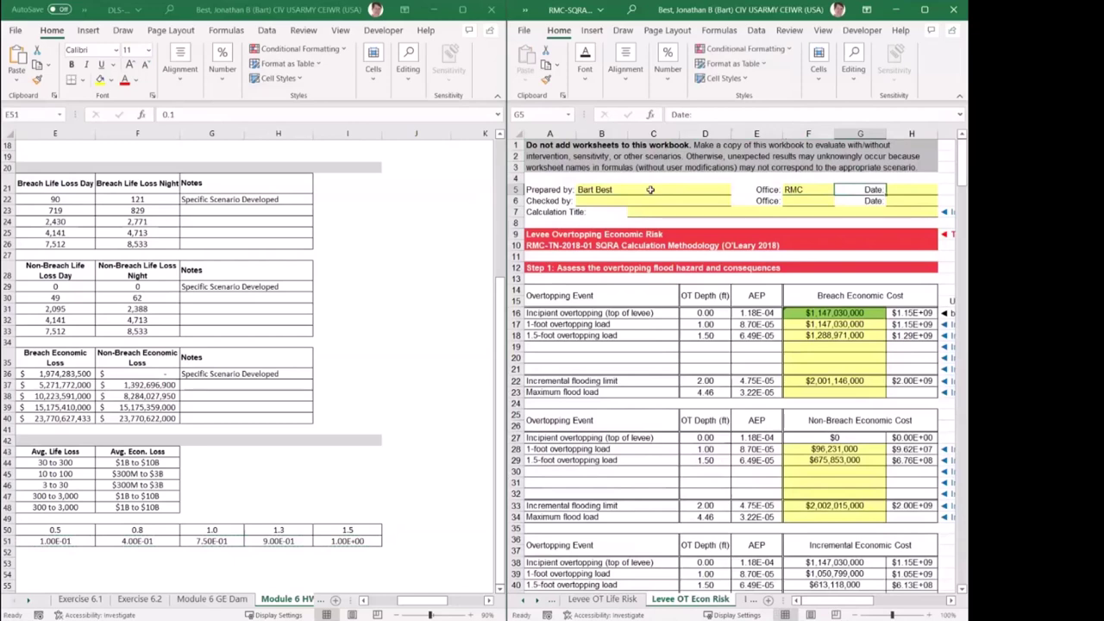
key("Tab")
type("5/")
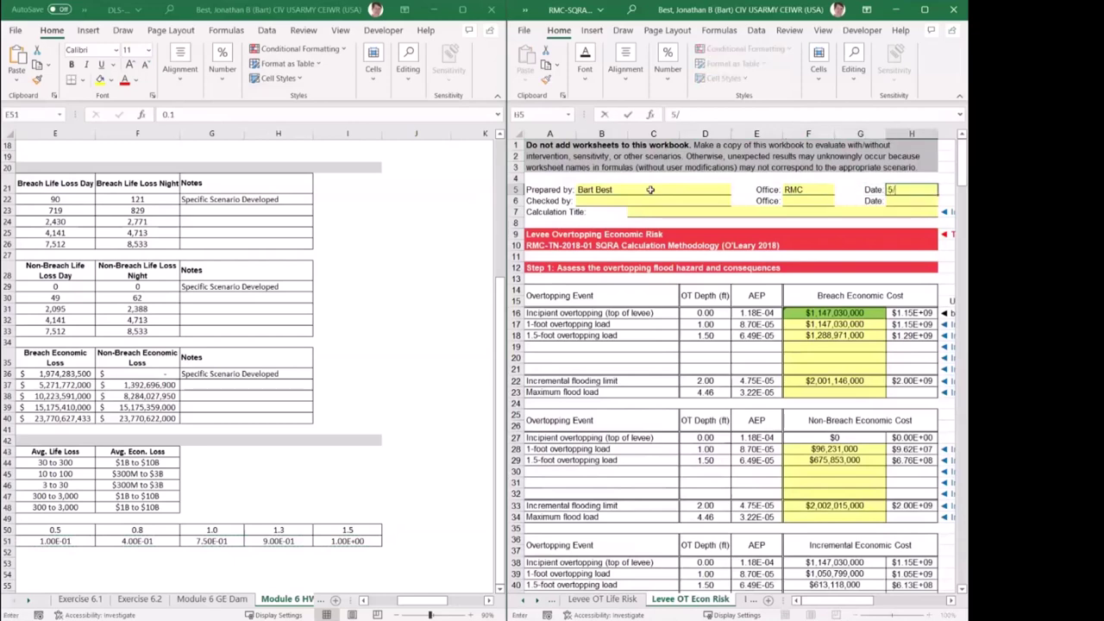
type("30/2023")
key("Return")
Enter "DLS-105 HW 6" as the calculation title of the economic risk worksheet.
key("Return")
type("DLS")
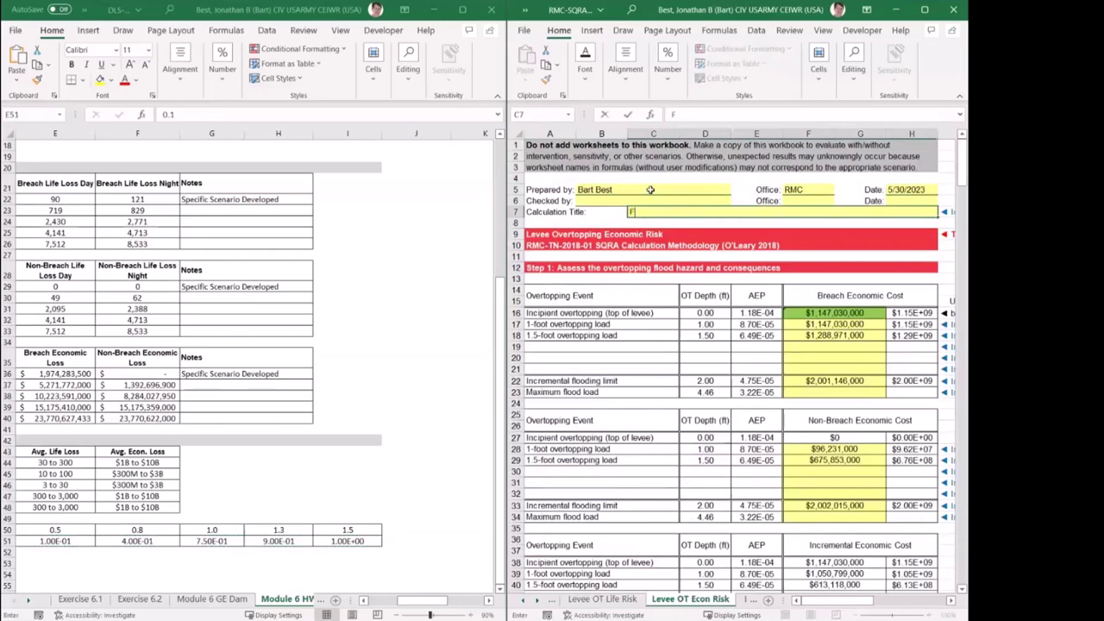
type("-106")
type(" Mod")
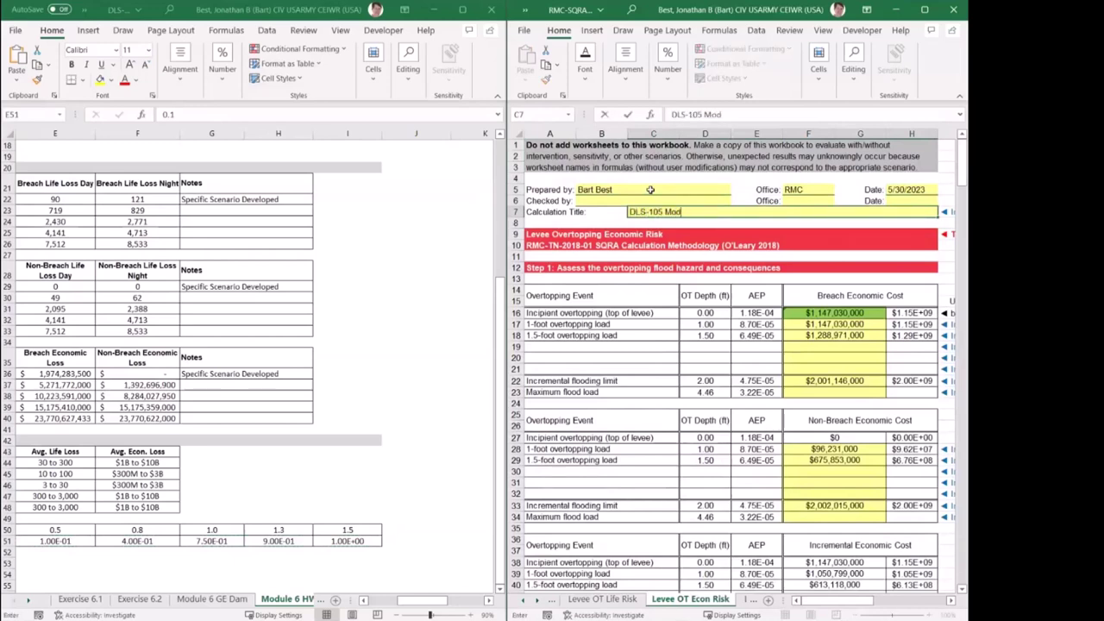
key("BackSpace")
key("BackSpace")
key("BackSpace")
type("HW 6")
key("Return")
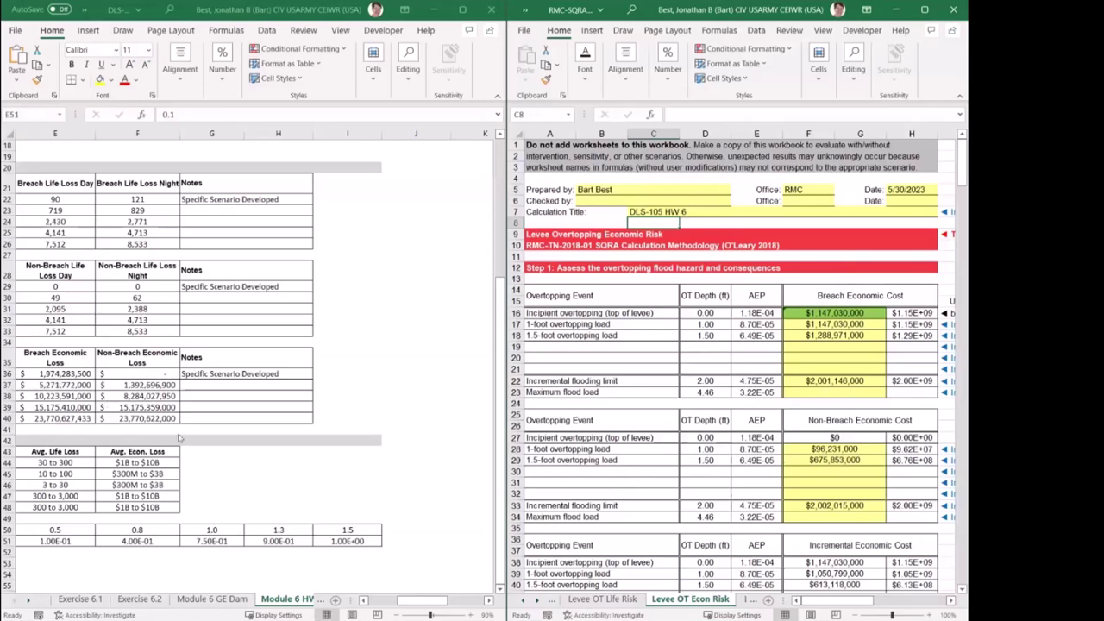
Try to copy the homework's first three breach economic losses together as values into the Step 1 Breach Economic Cost column.
left_click(362, 600)
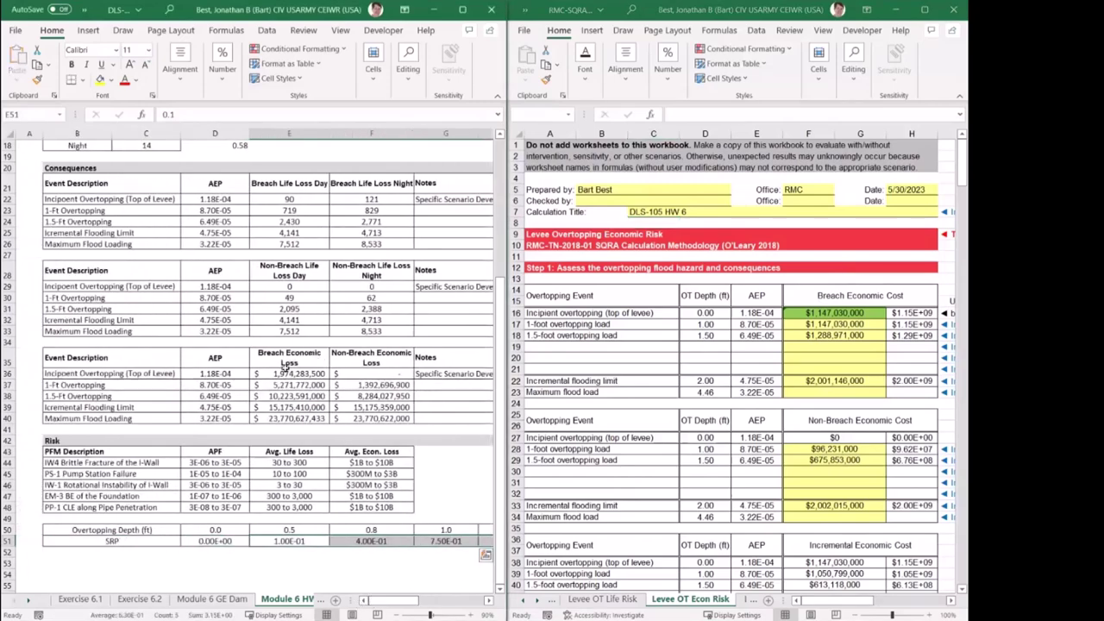
left_click(277, 372)
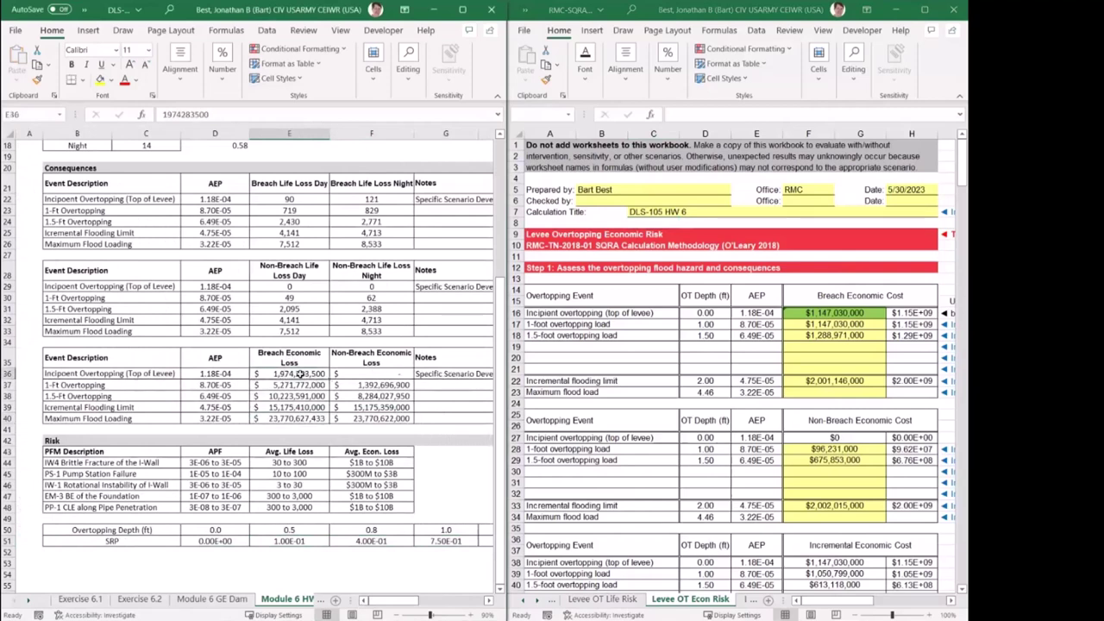
left_click_drag(293, 385, 293, 396)
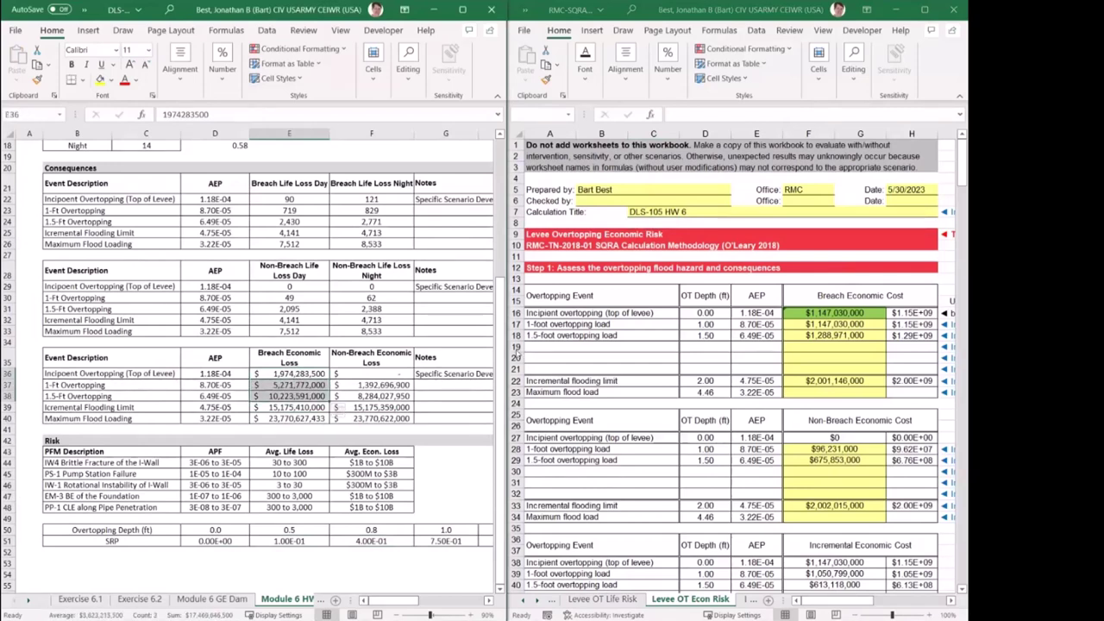
key("ctrl+c")
left_click(852, 316)
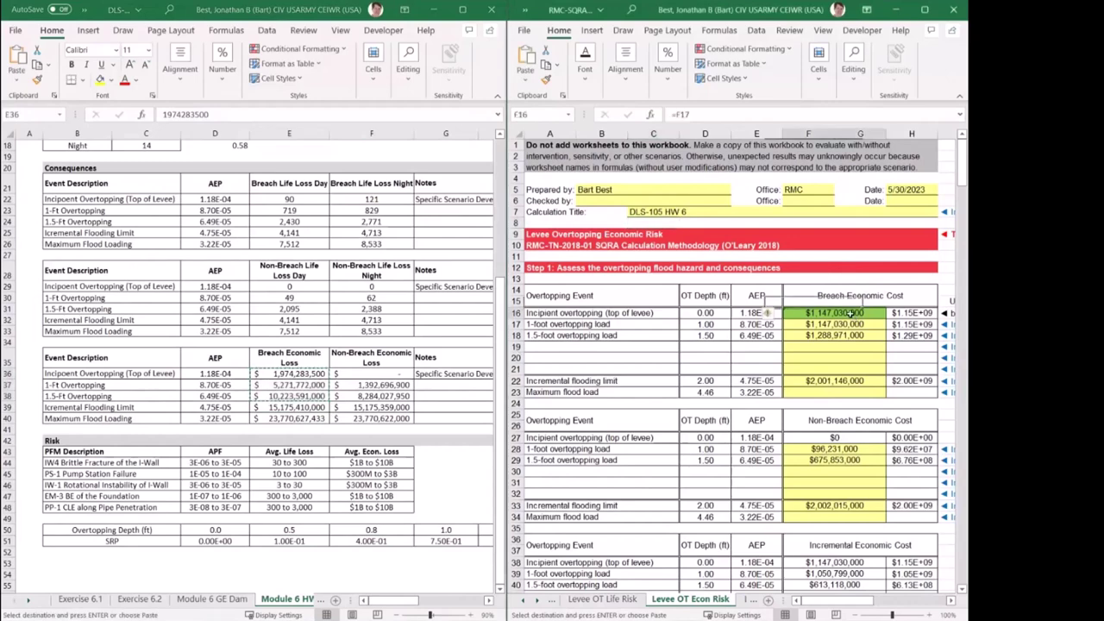
left_click(525, 79)
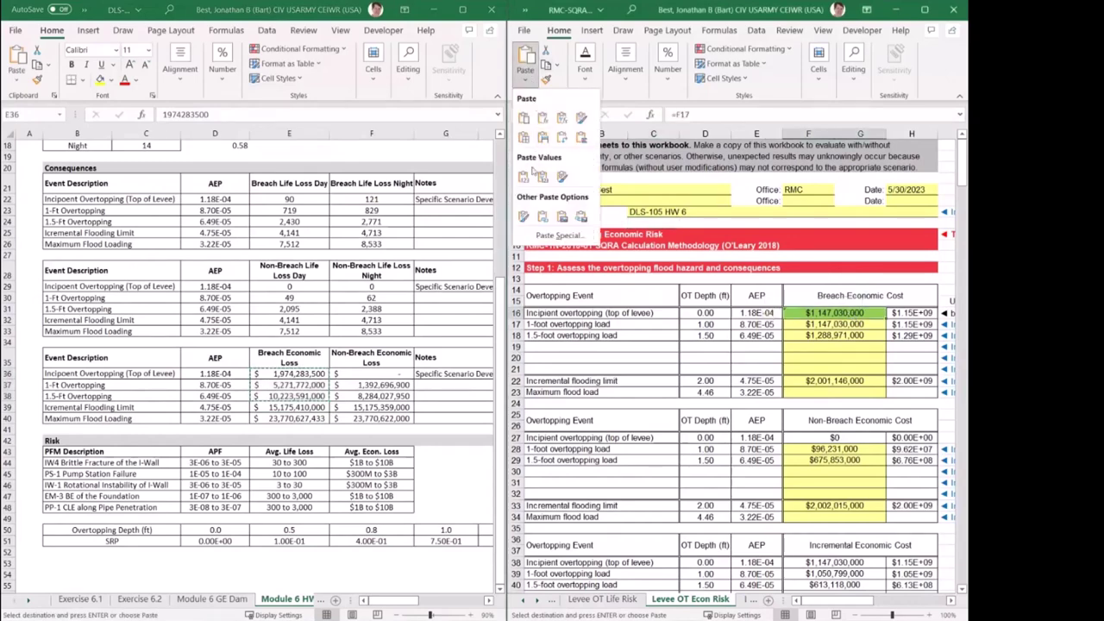
left_click(523, 176)
left_click(484, 351)
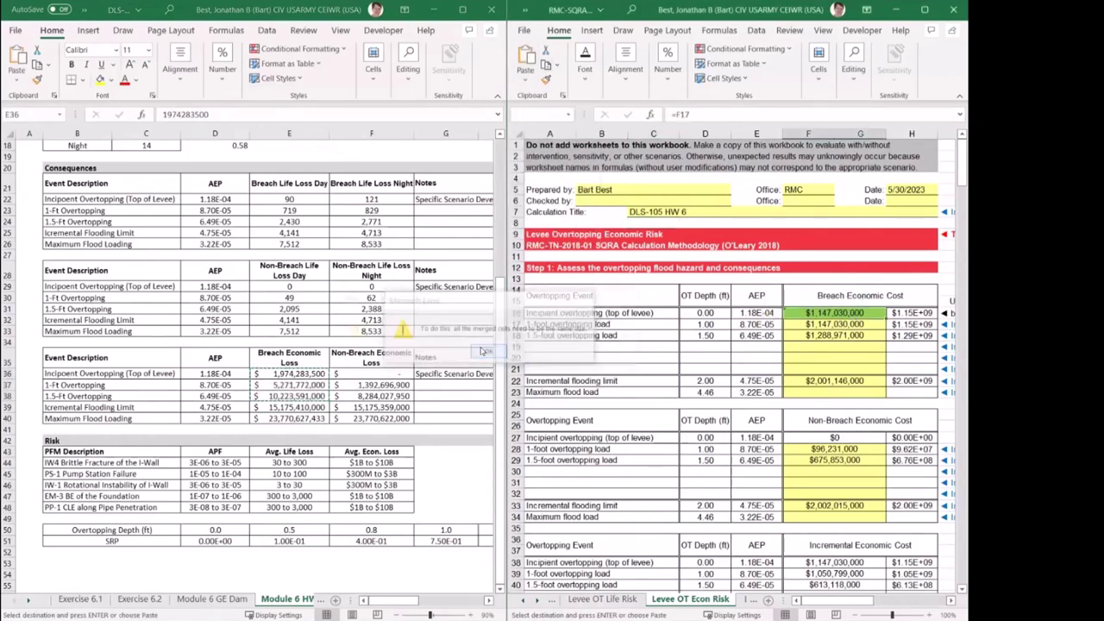
left_click(485, 351)
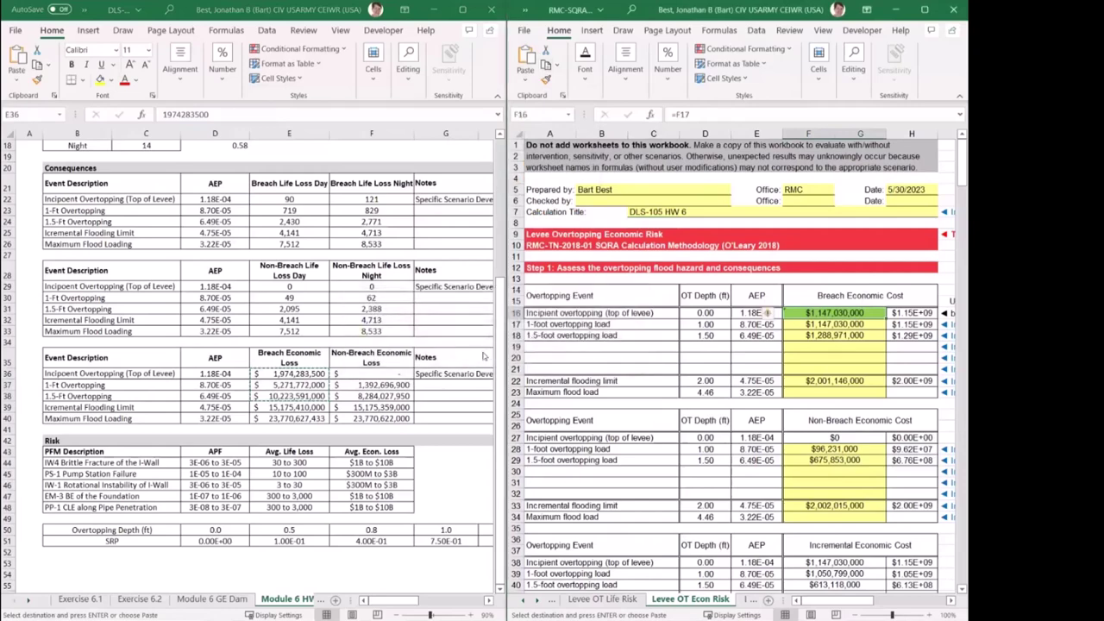
left_click(545, 355)
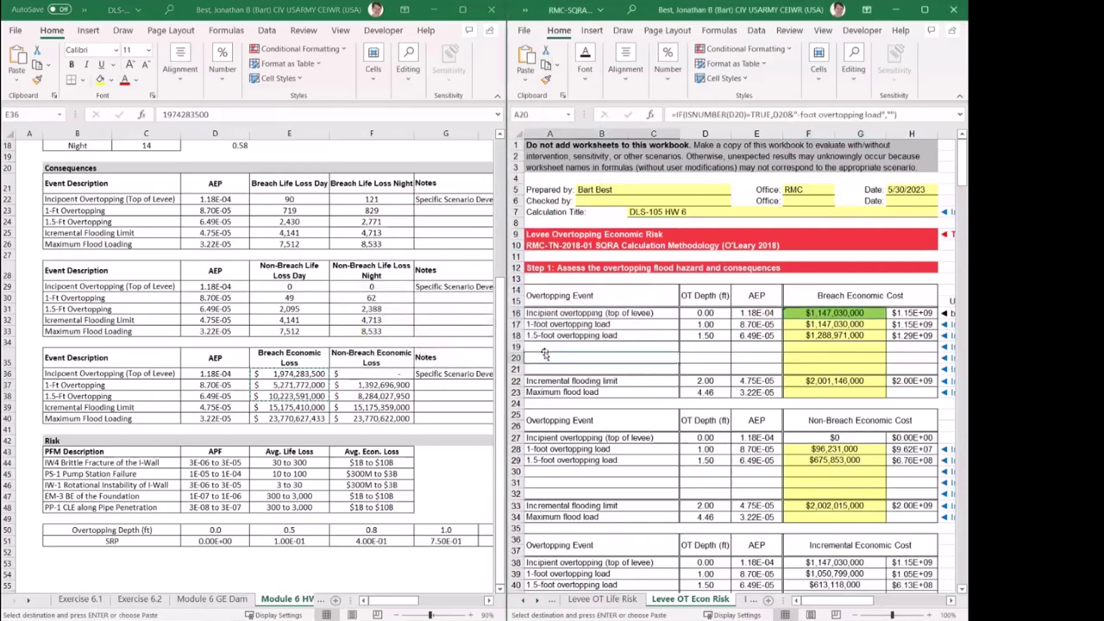
left_click(290, 375)
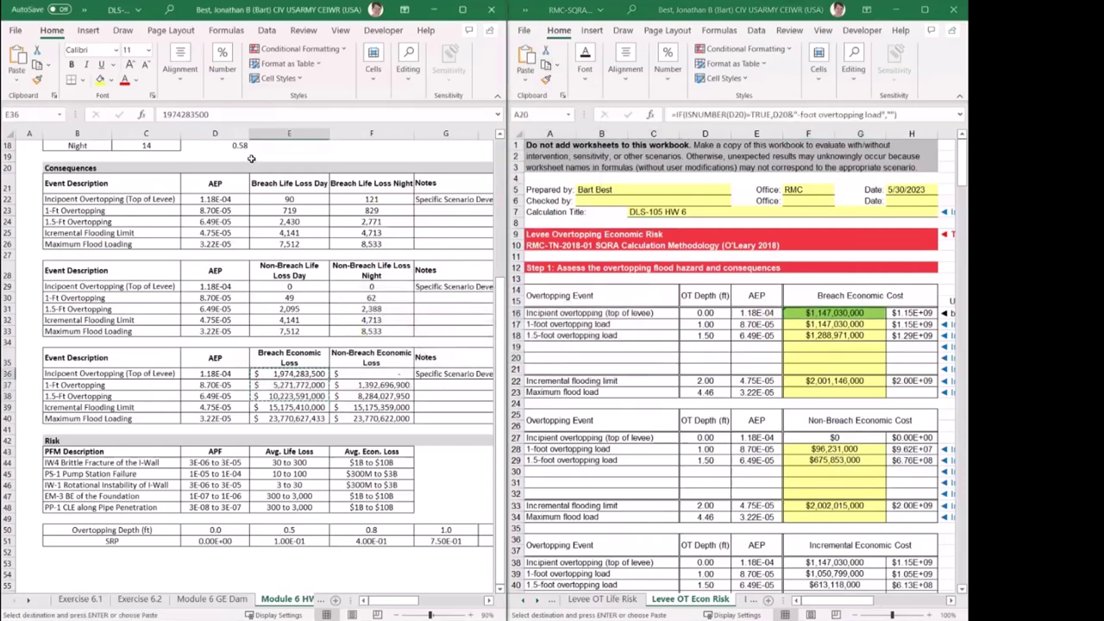
double_click(157, 114)
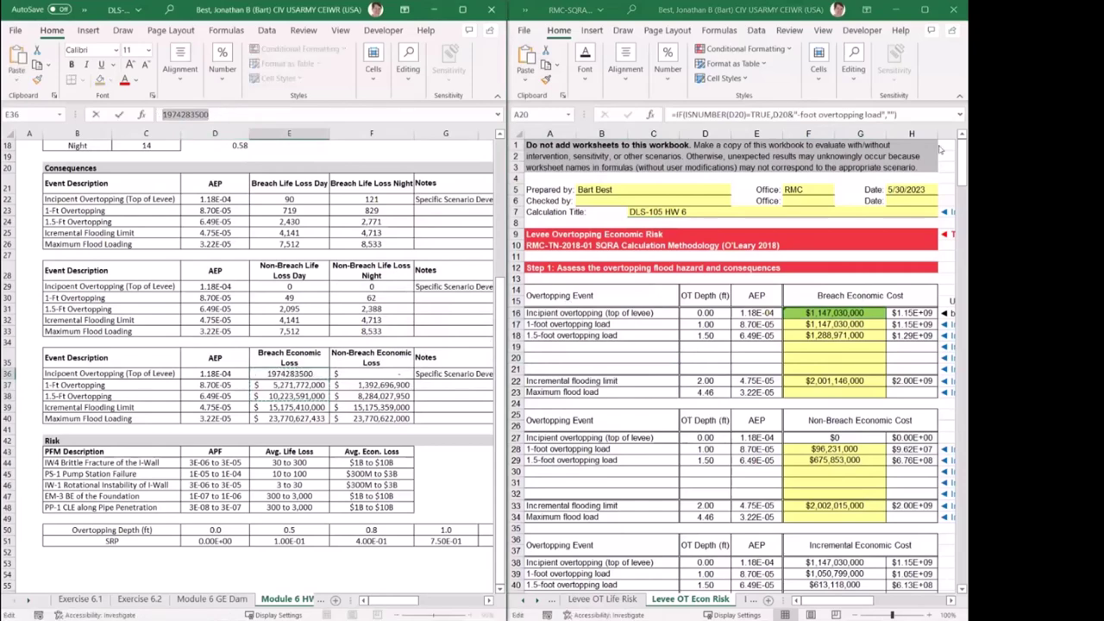
left_click(814, 316)
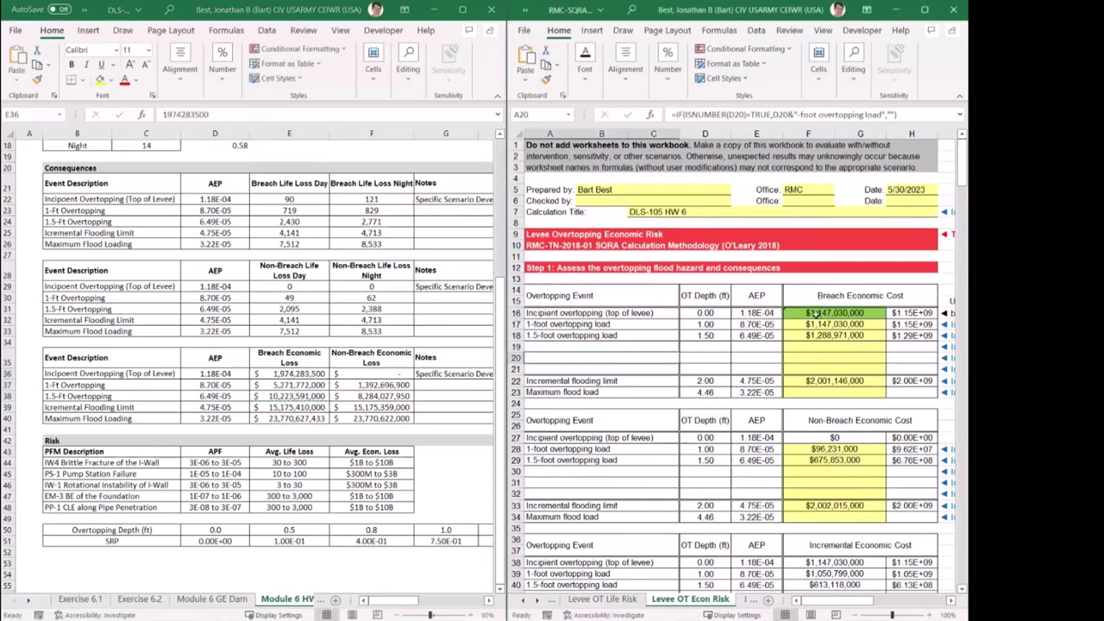
double_click(815, 316)
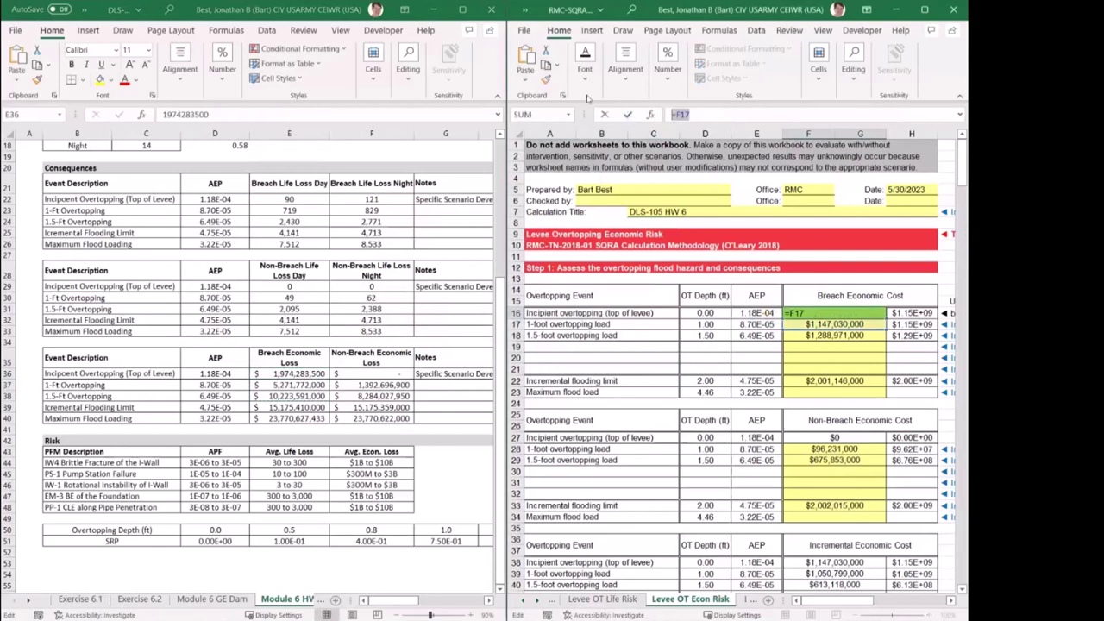
left_click(522, 77)
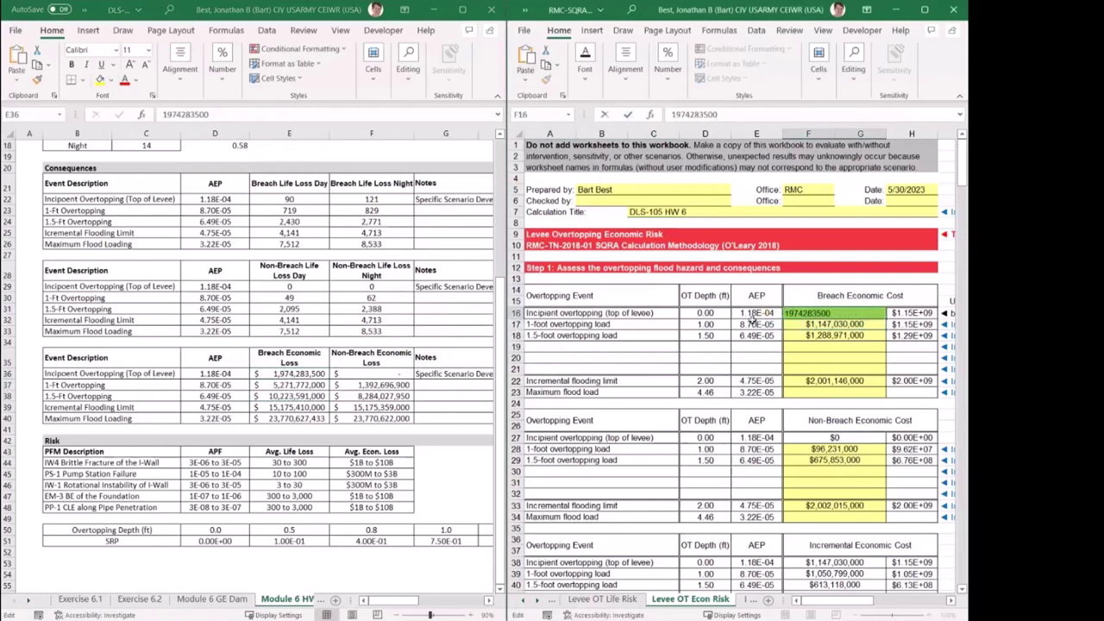
key("Return")
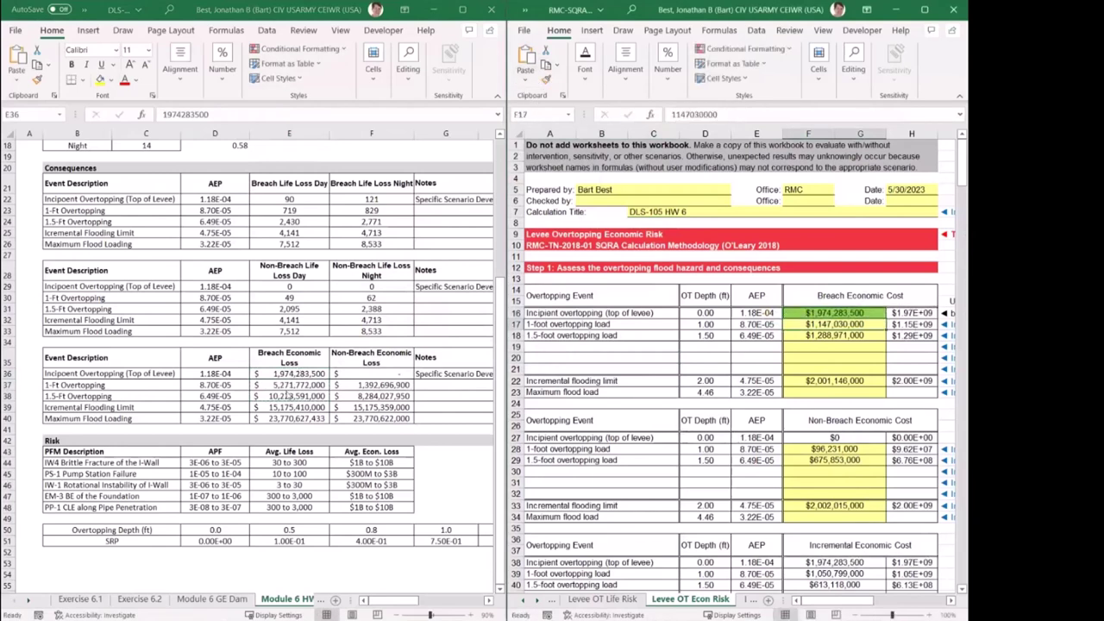
left_click(300, 384)
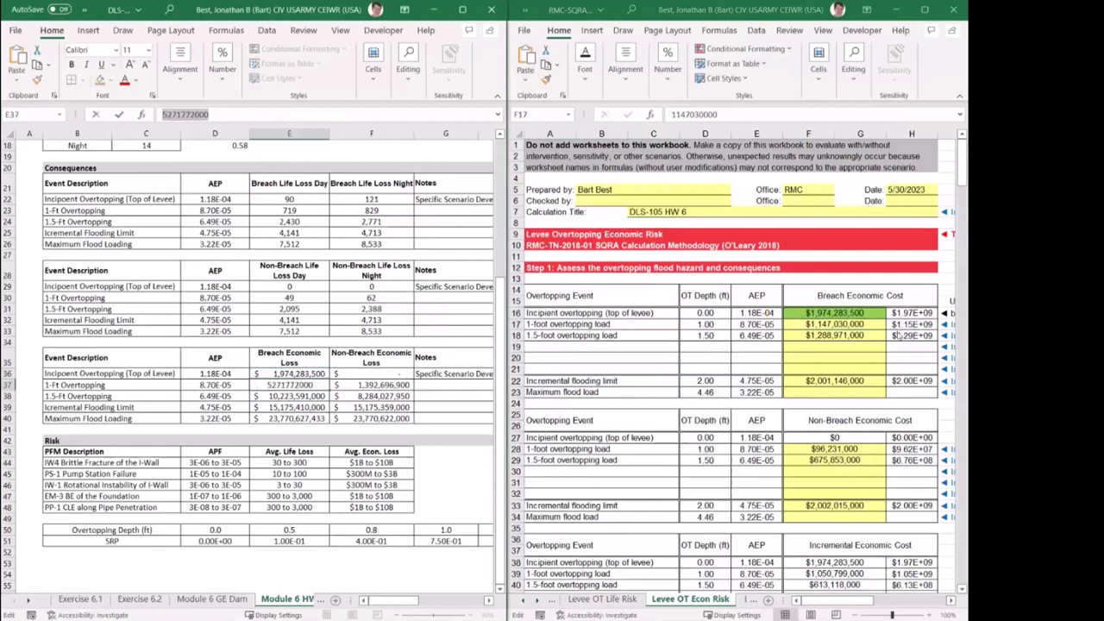
left_click(860, 326)
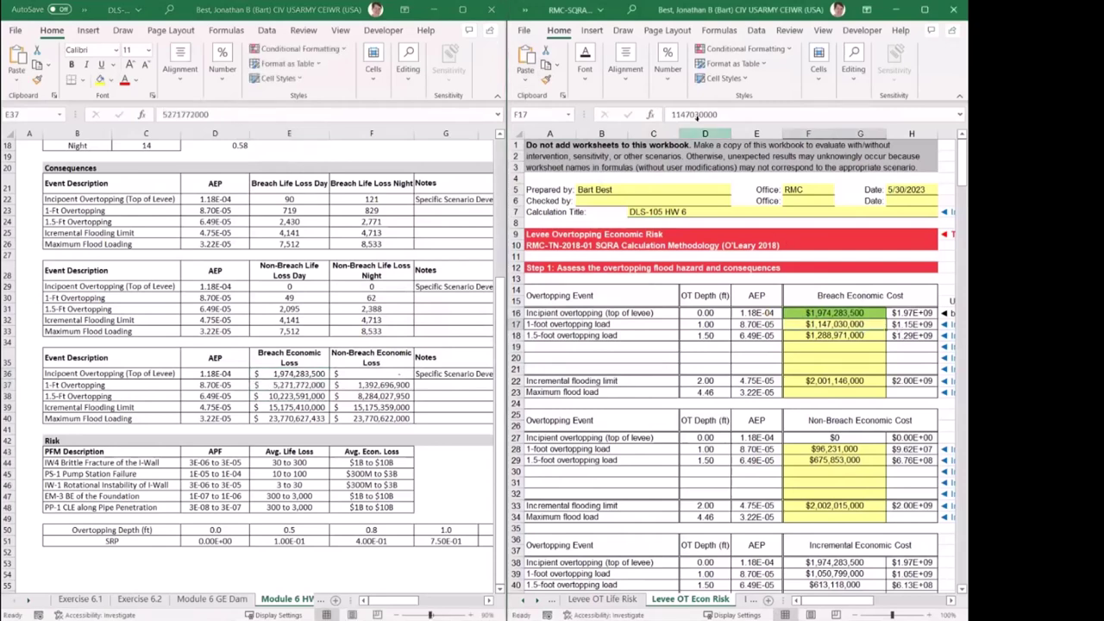
left_click_drag(731, 114, 650, 115)
key("ctrl+v")
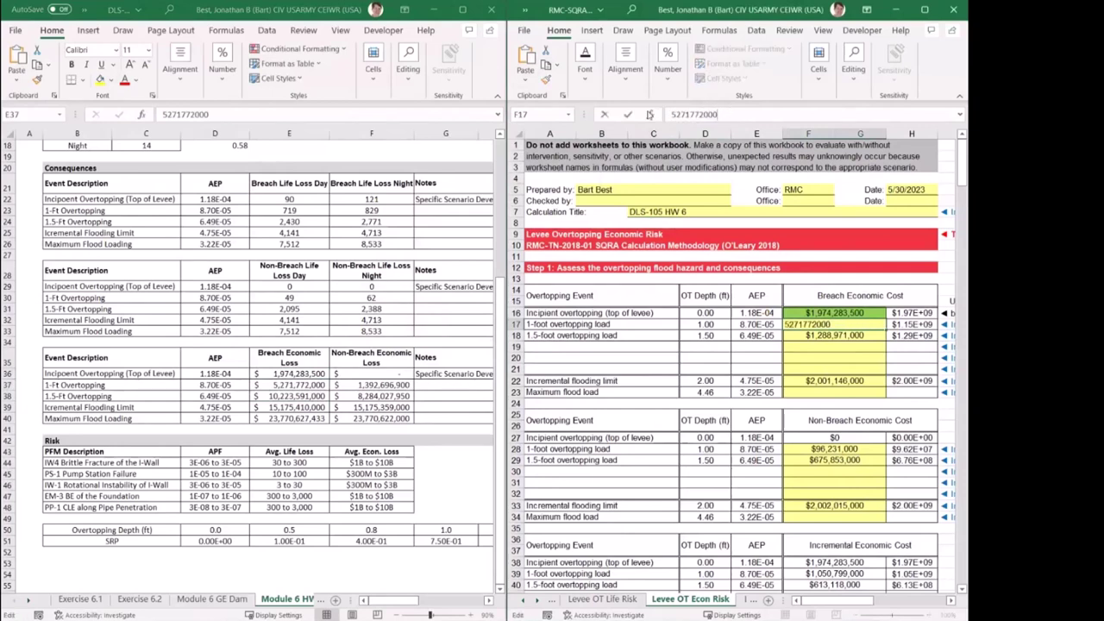
key("Return")
left_click(303, 387)
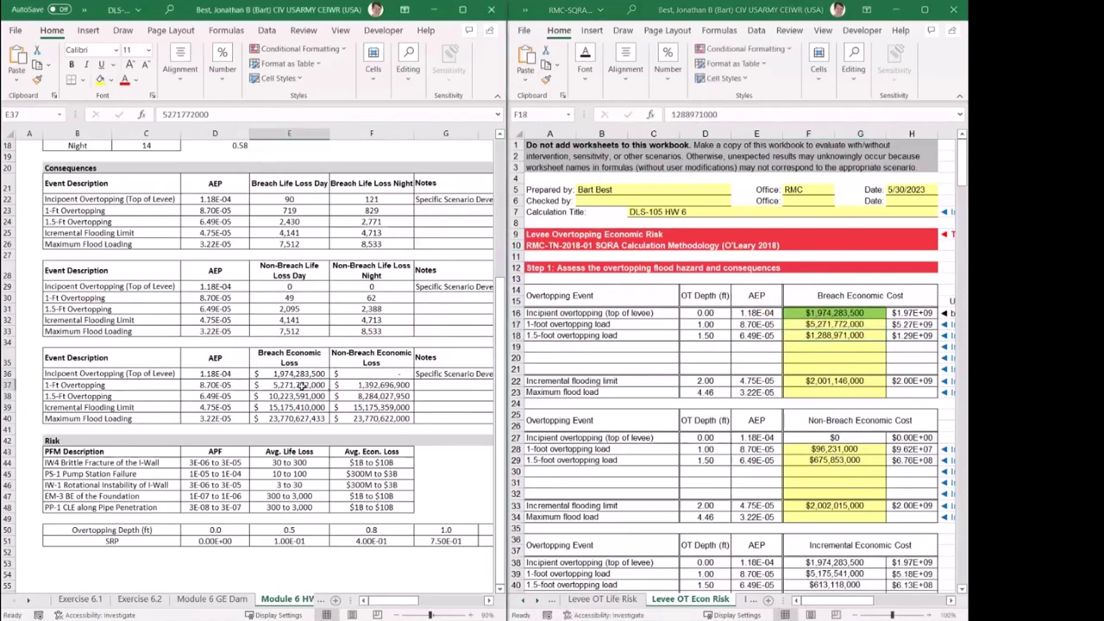
left_click(300, 396)
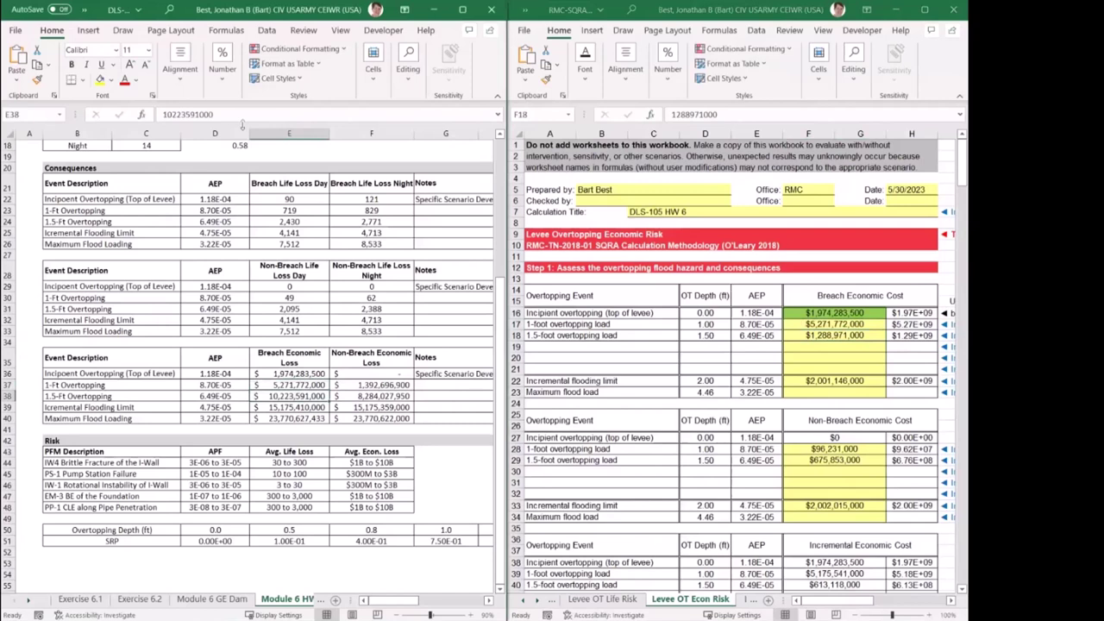
double_click(190, 114)
key("ctrl+c")
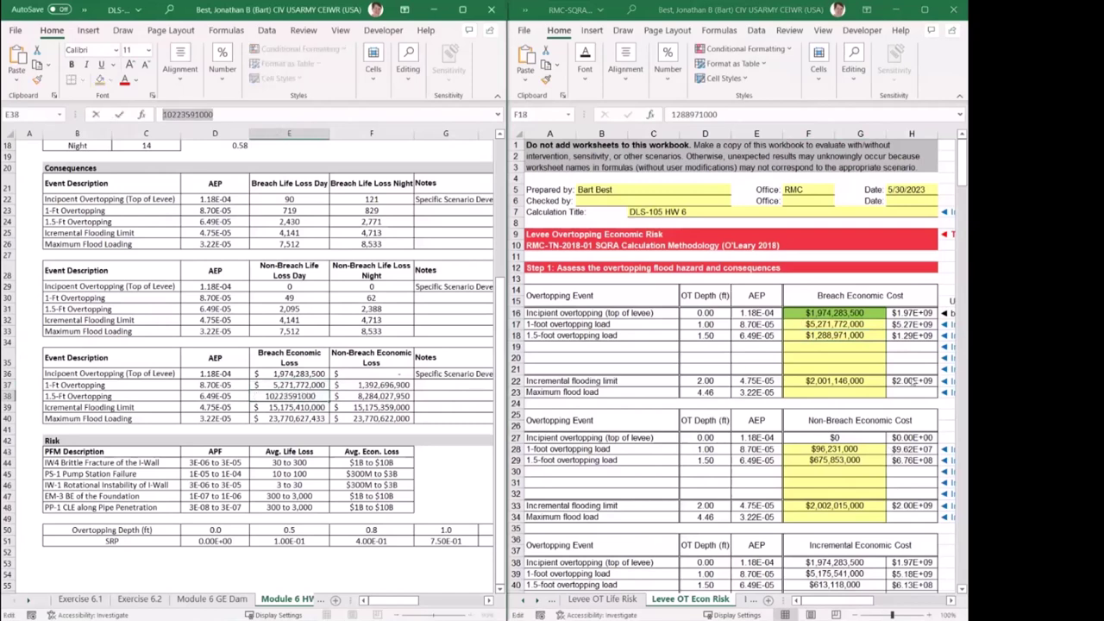
left_click(846, 335)
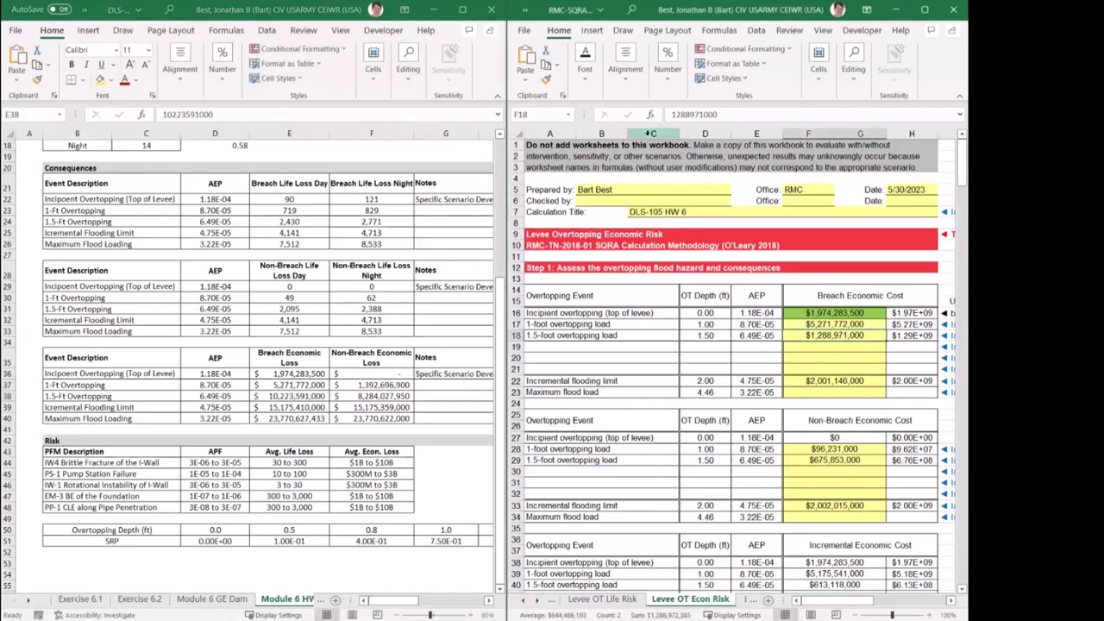
key("ctrl+v")
key("Return")
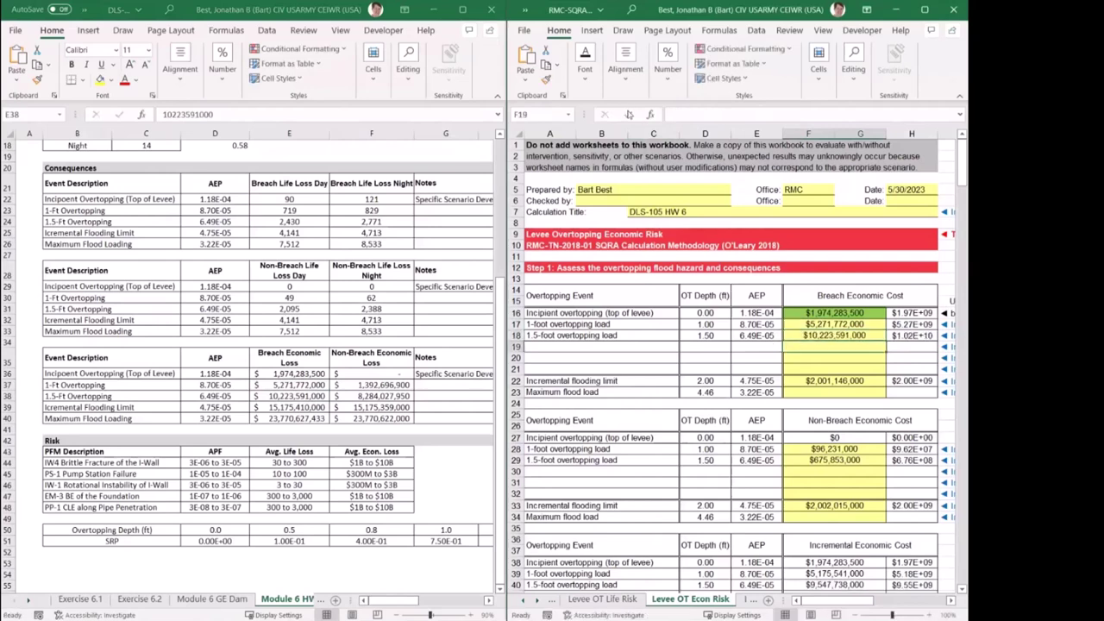
left_click(315, 396)
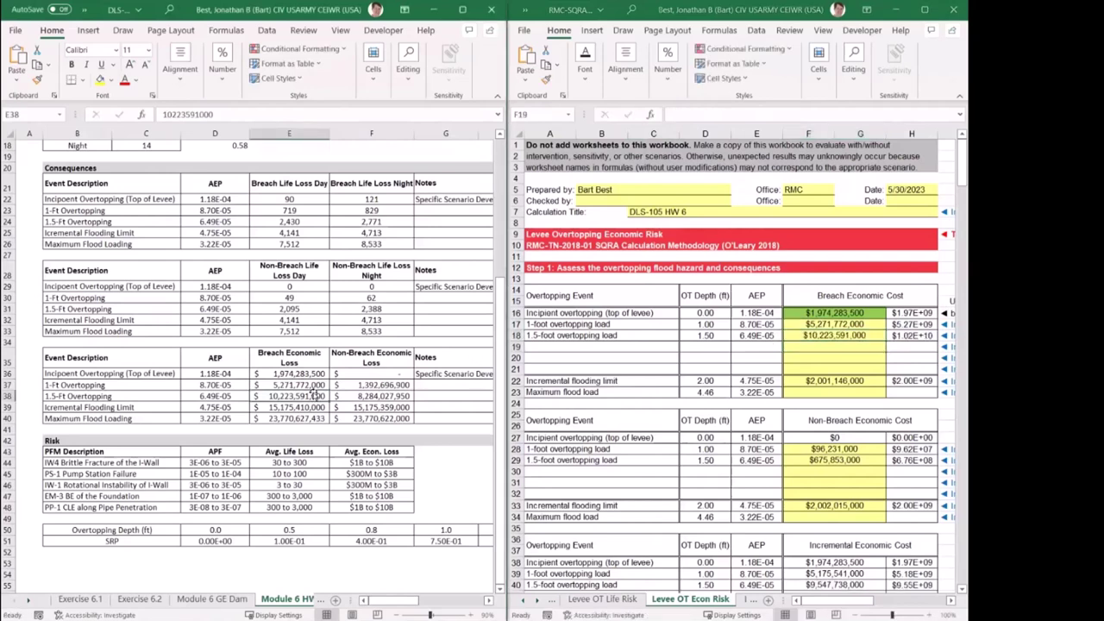
left_click(308, 408)
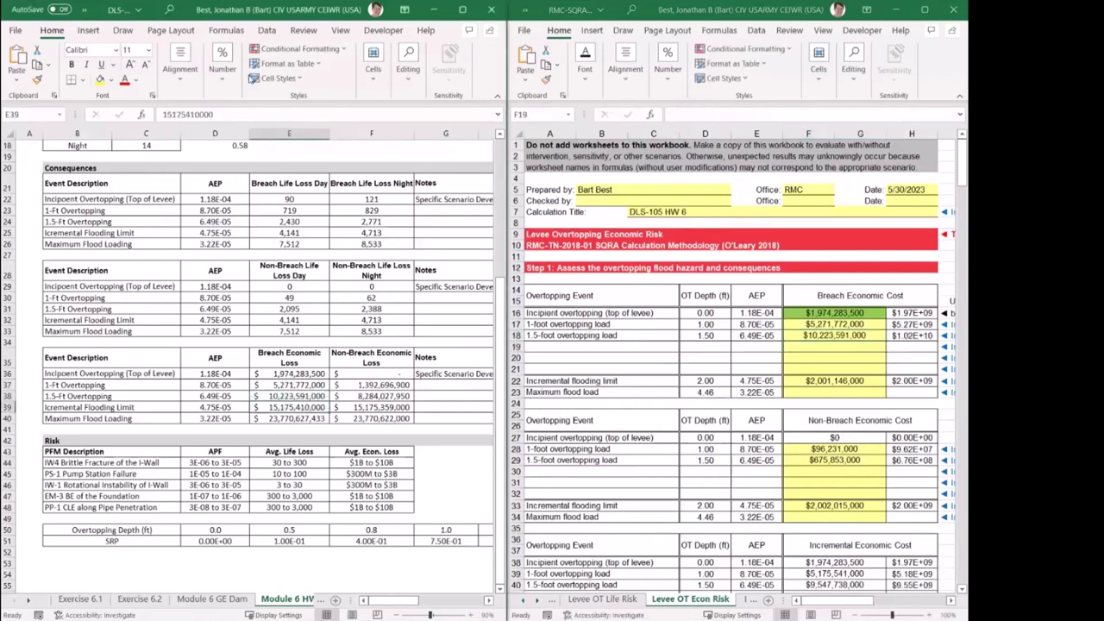
left_click_drag(214, 114, 153, 114)
key("ctrl+c")
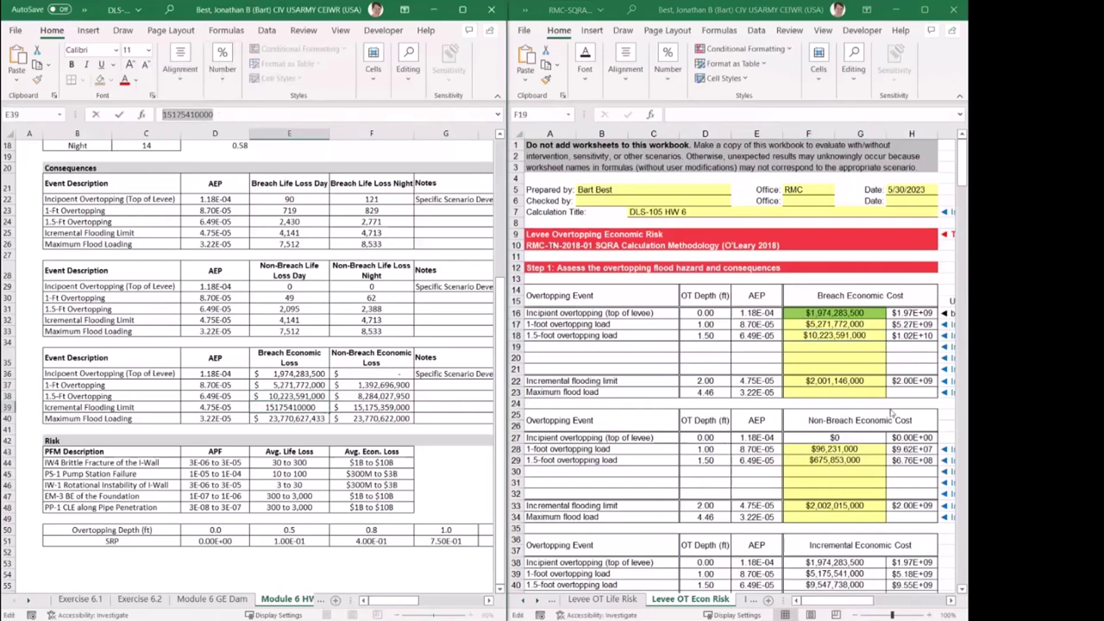
left_click(875, 381)
left_click(875, 381)
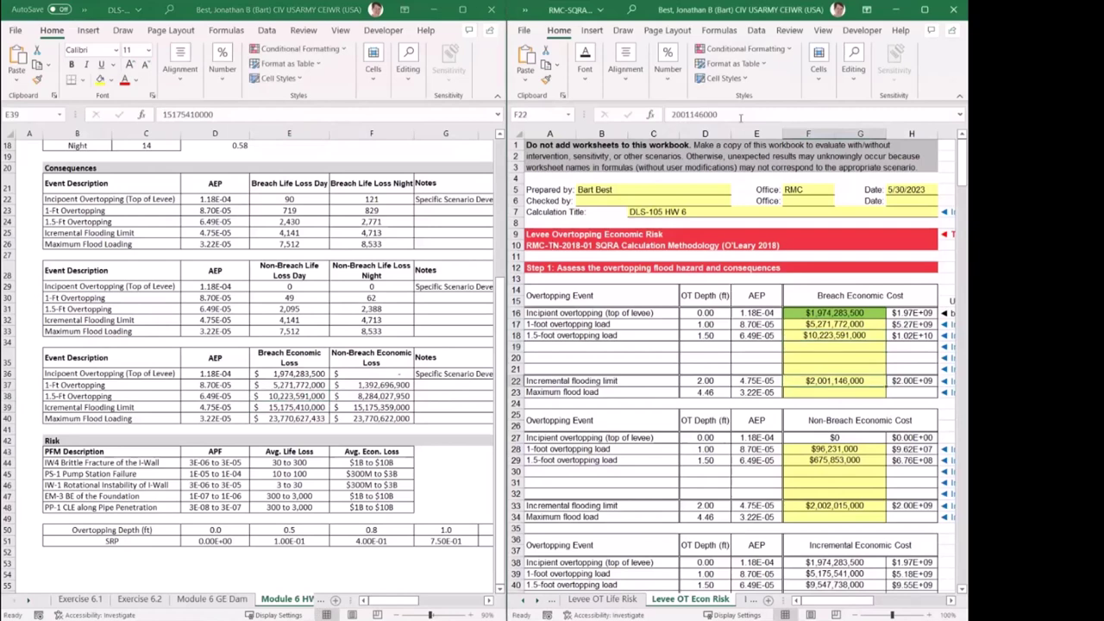
double_click(740, 115)
key("ctrl+v")
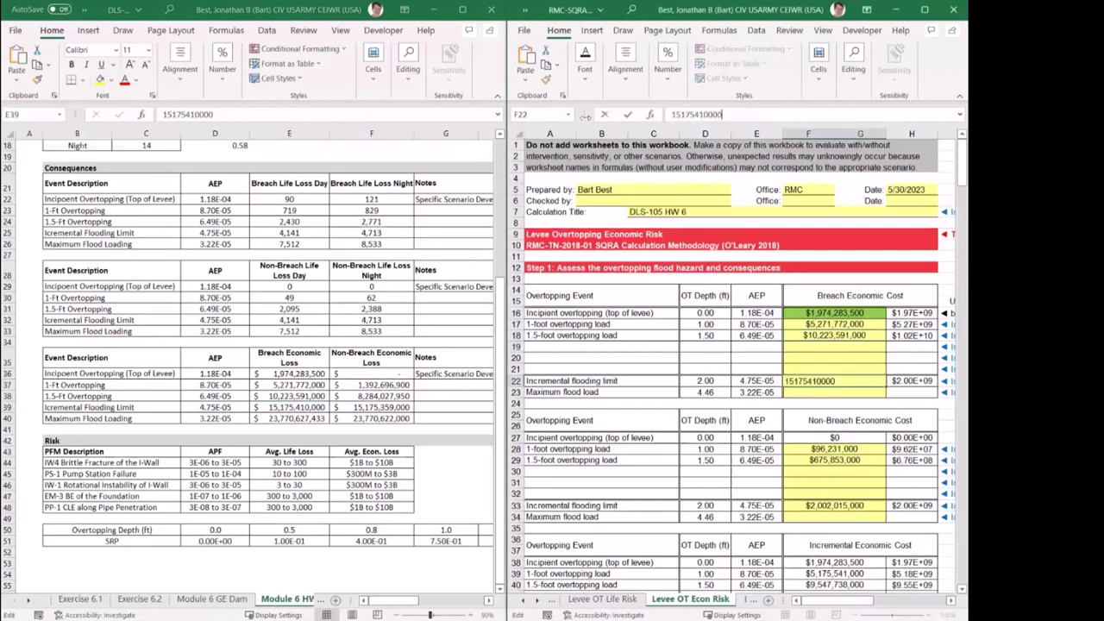
key("Return")
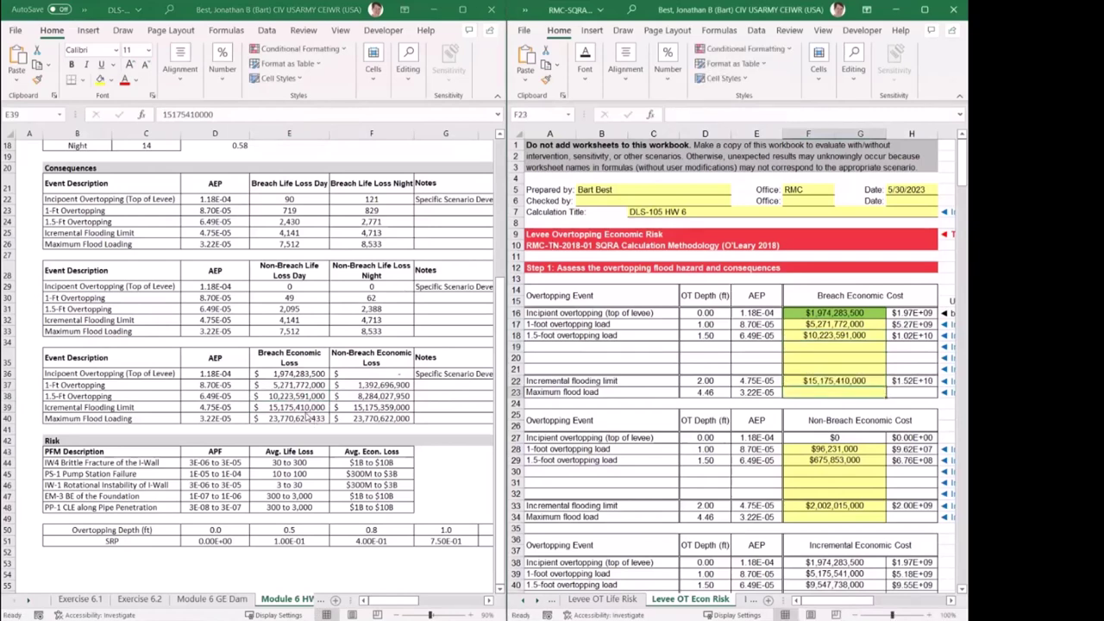
left_click(307, 410)
left_click(307, 417)
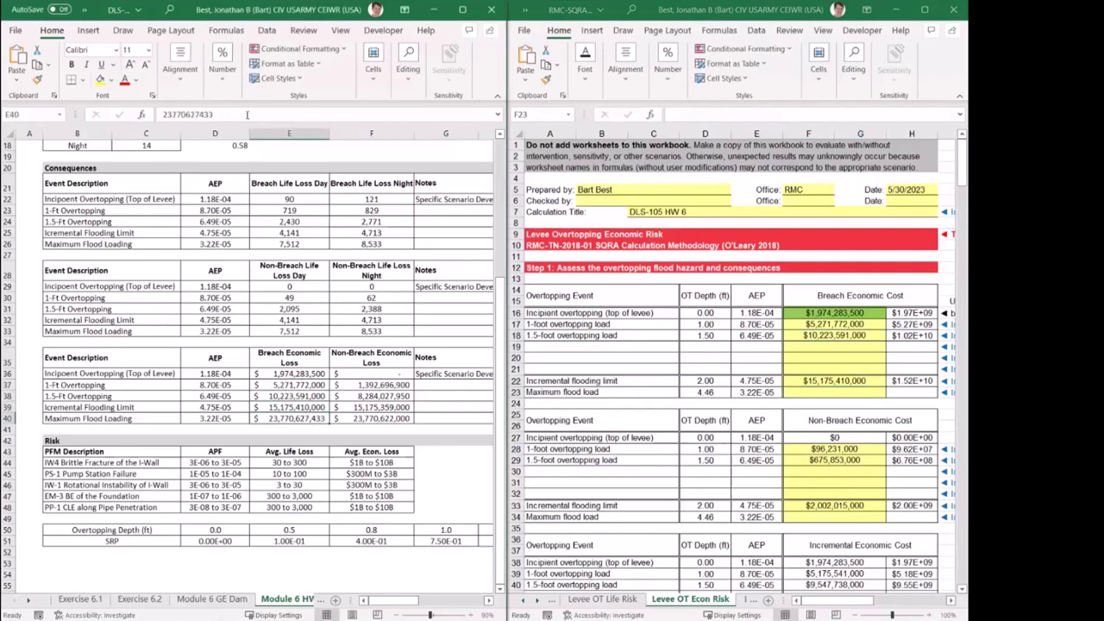
double_click(307, 418)
double_click(307, 417)
key("ctrl+c")
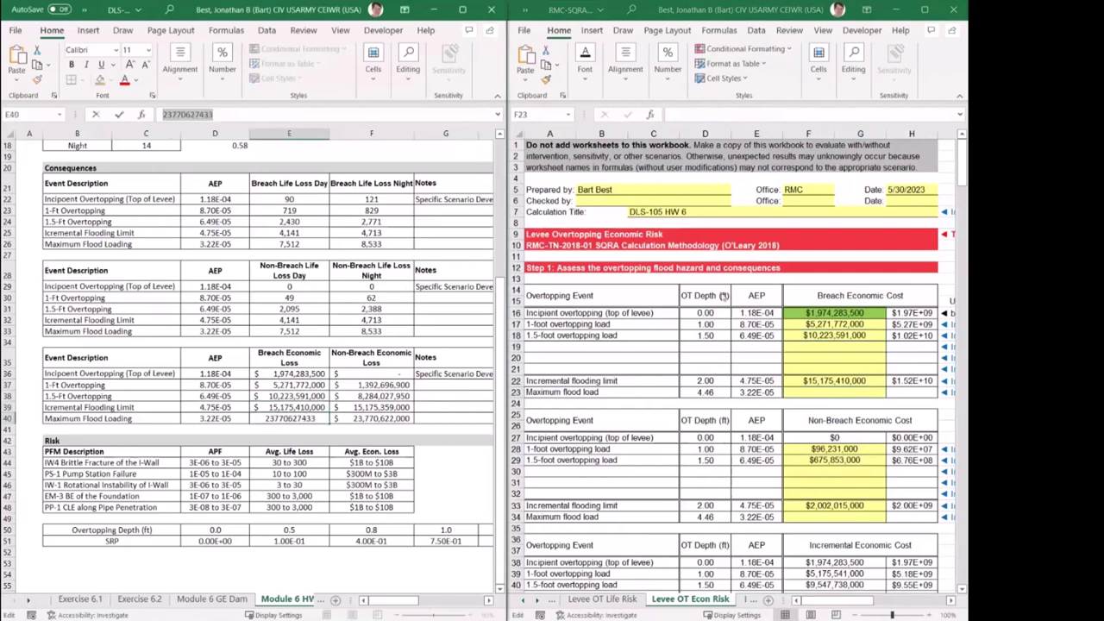
left_click(841, 391)
left_click(711, 114)
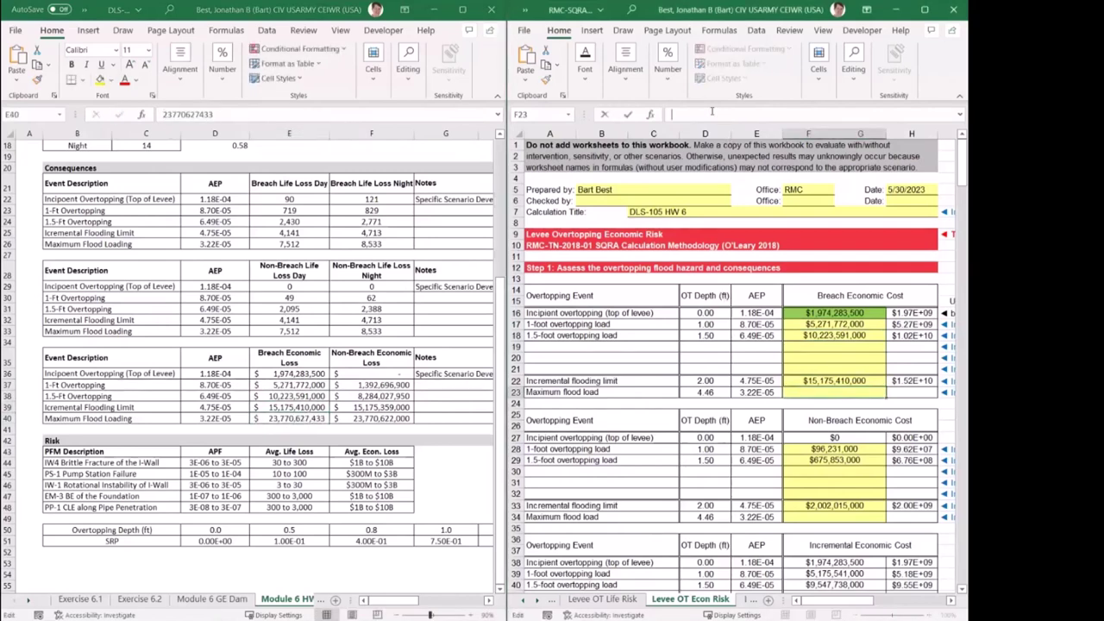
key("ctrl+v")
key("Return")
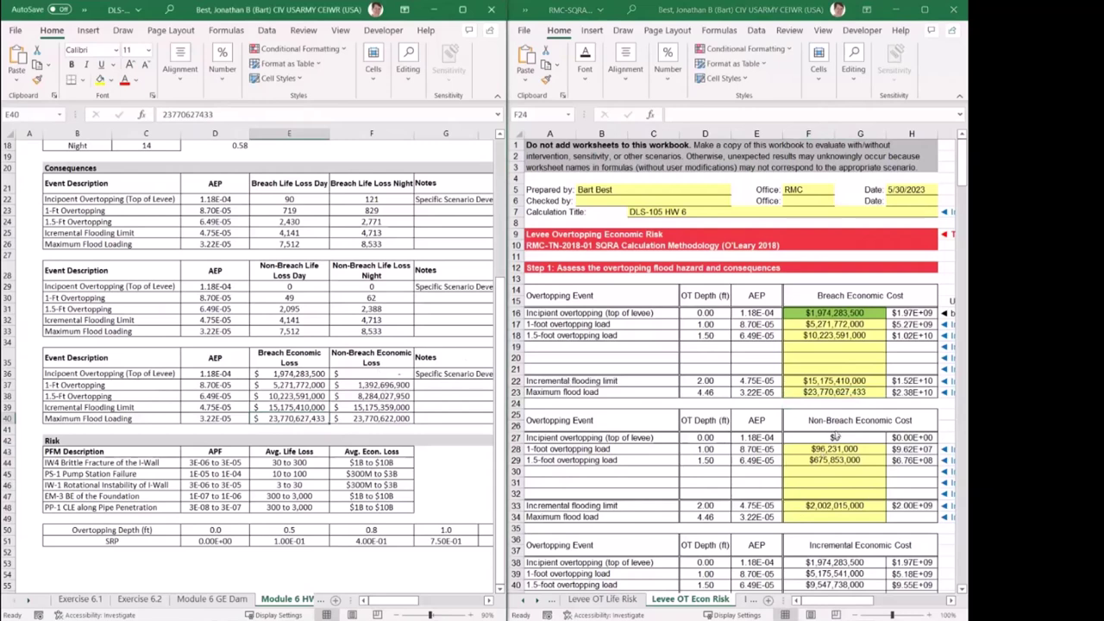
right_click(409, 387)
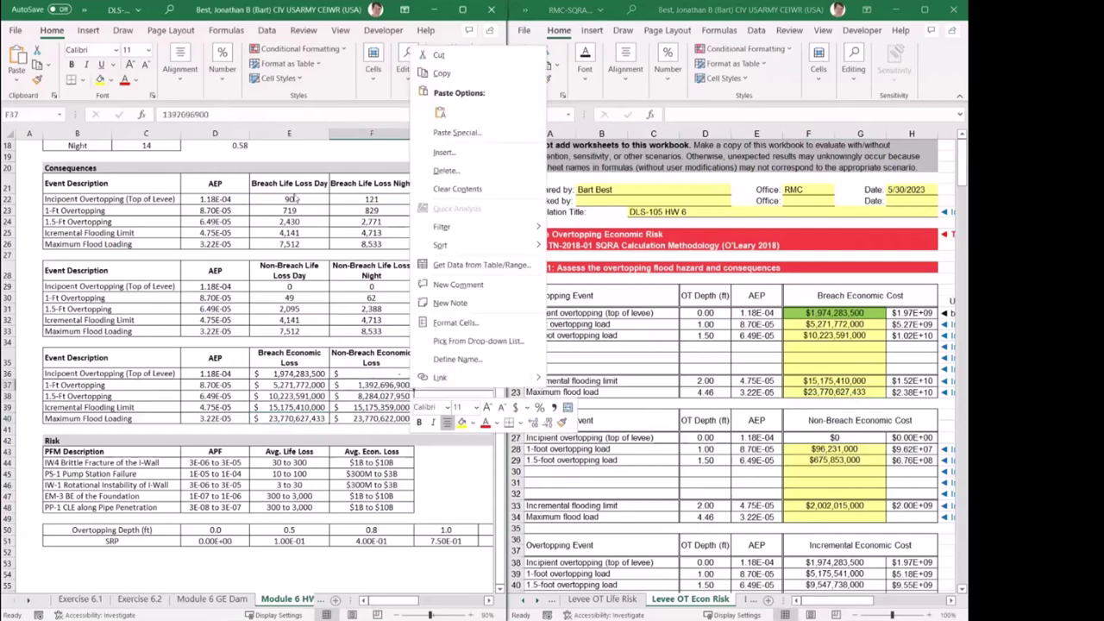
key("Escape")
double_click(240, 114)
key("ctrl+c")
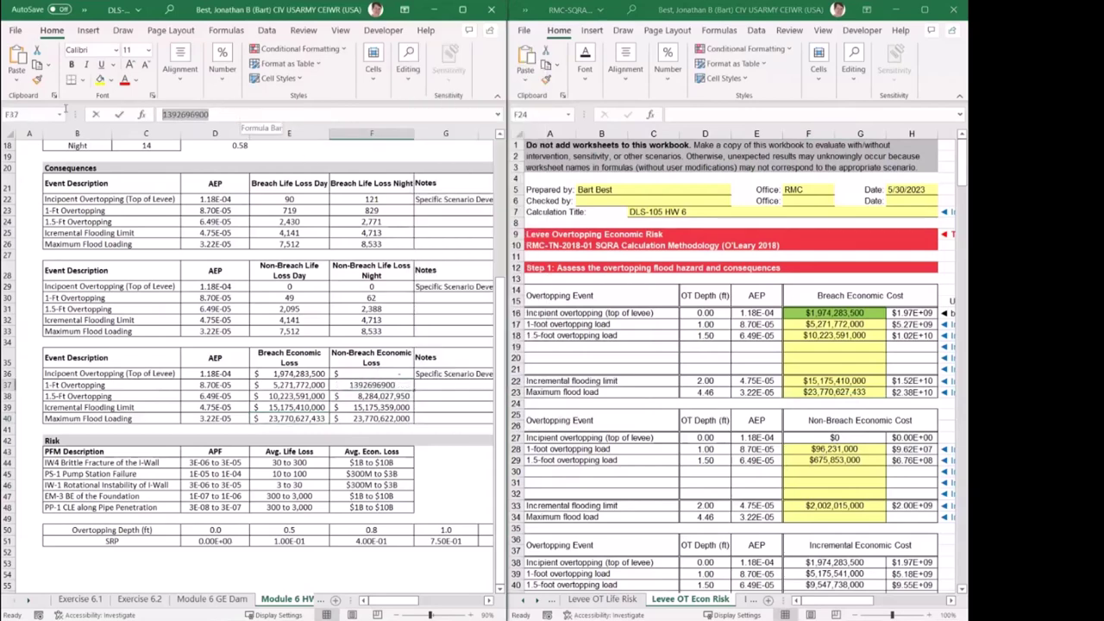
left_click(812, 452)
right_click(812, 451)
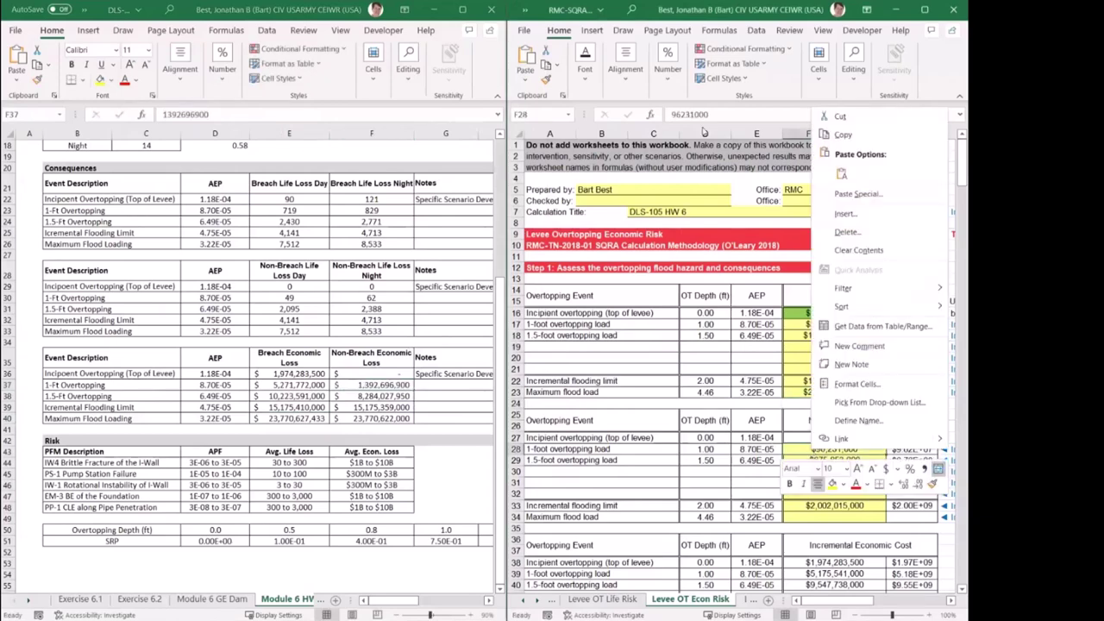
left_click(731, 115)
key("ctrl+v")
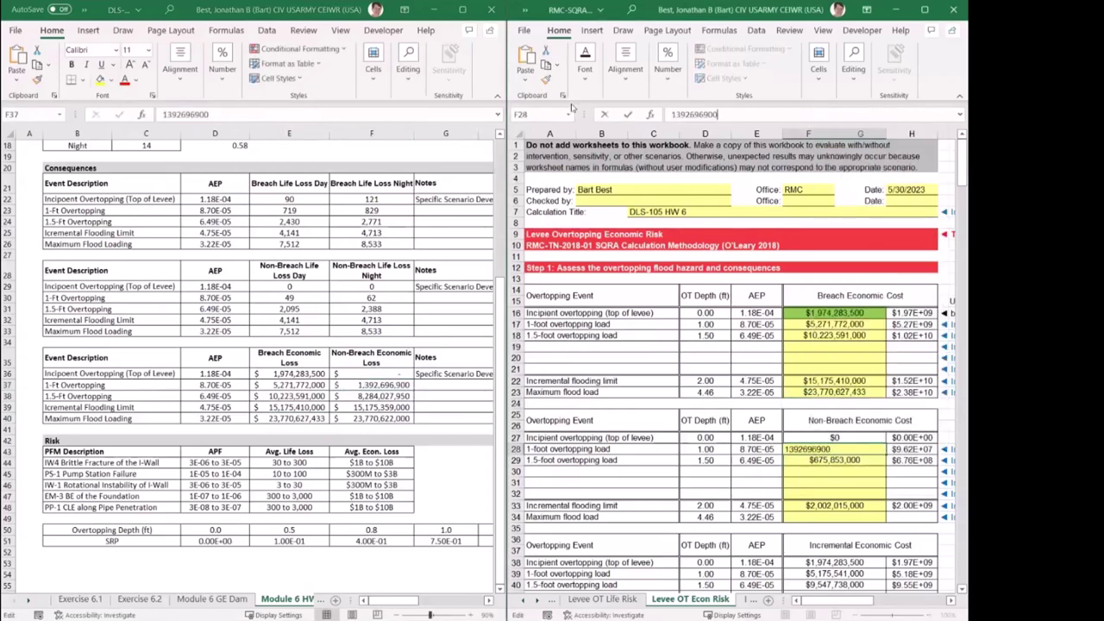
key("Return")
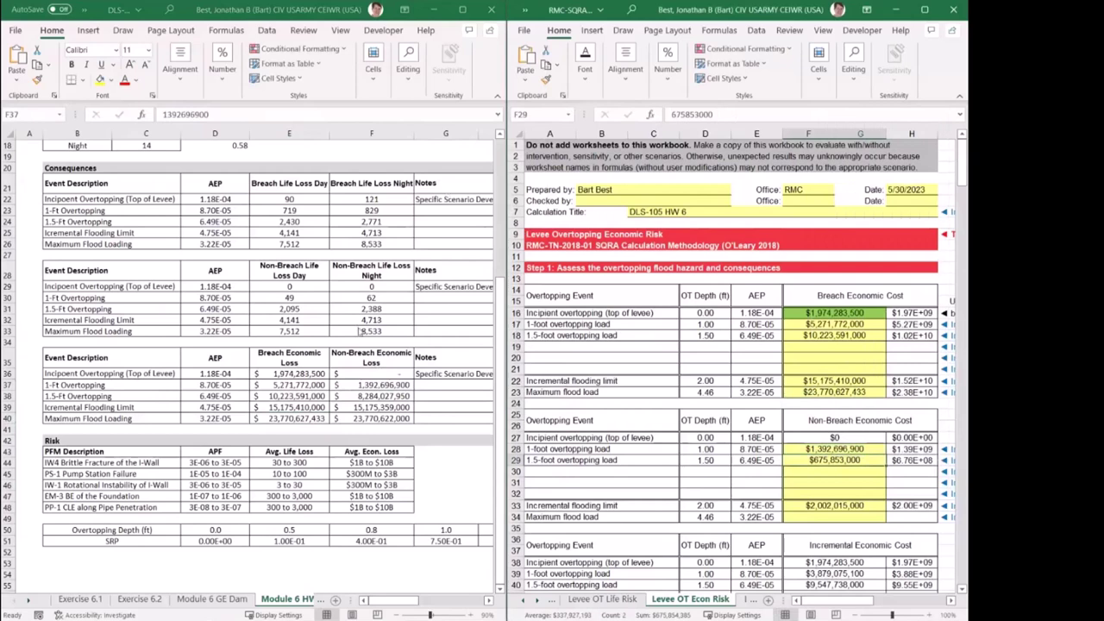
left_click(391, 388)
left_click(391, 395)
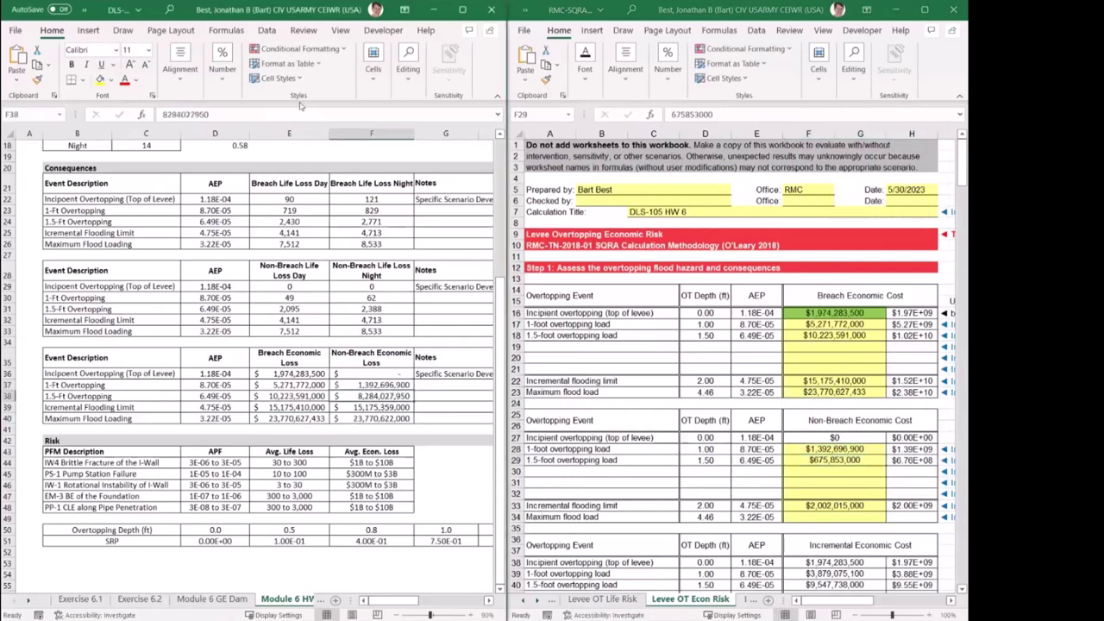
left_click(287, 115)
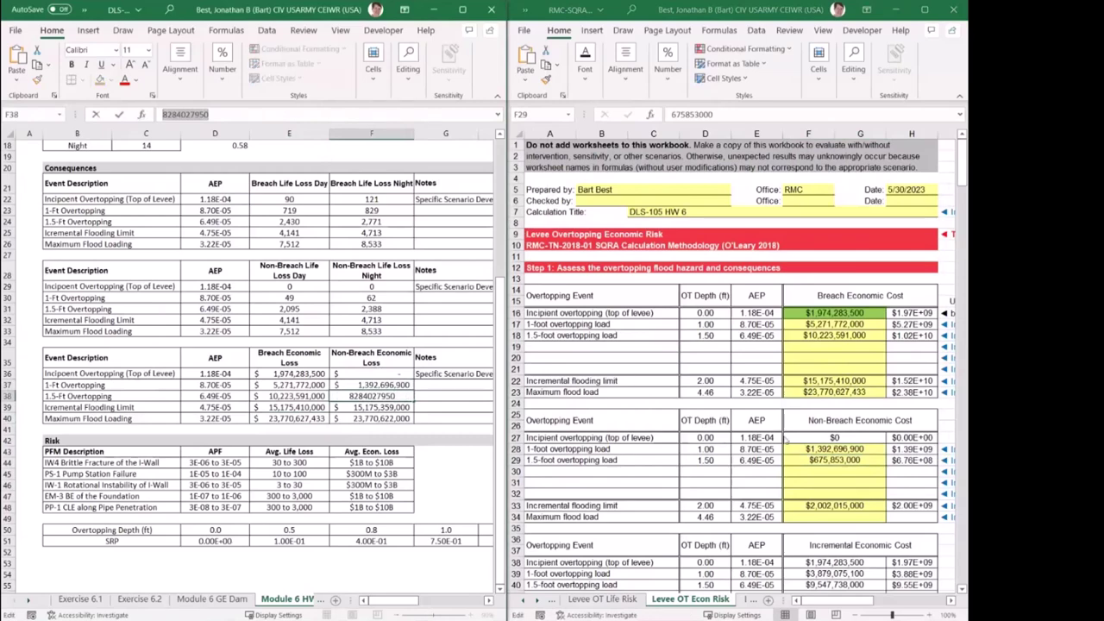
left_click(833, 460)
right_click(833, 460)
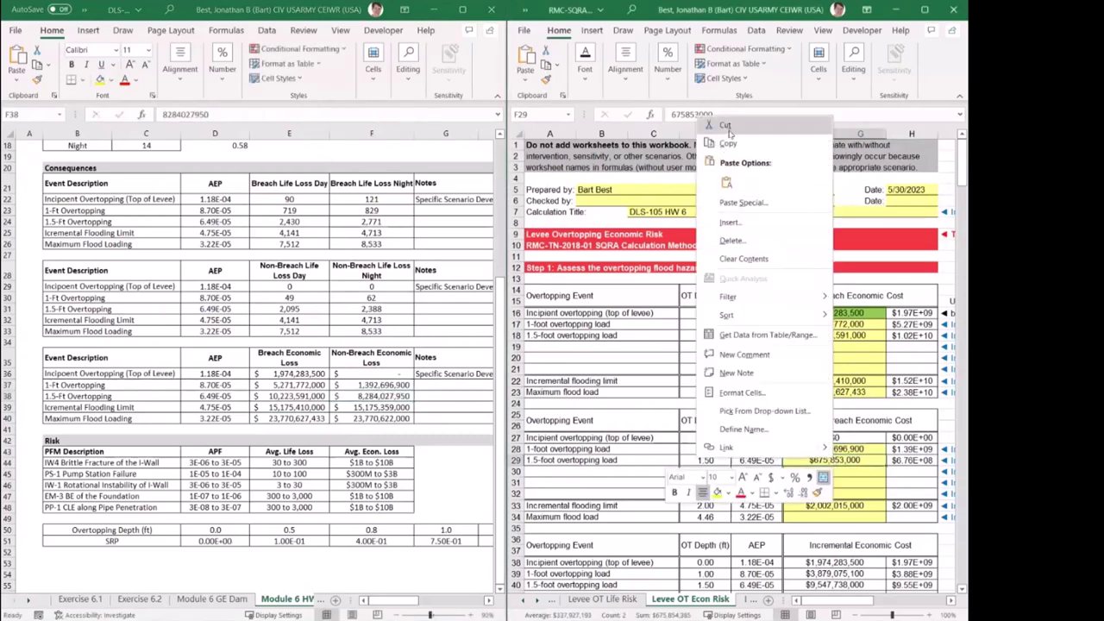
left_click(723, 114)
left_click_drag(723, 114, 669, 115)
key("ctrl+v")
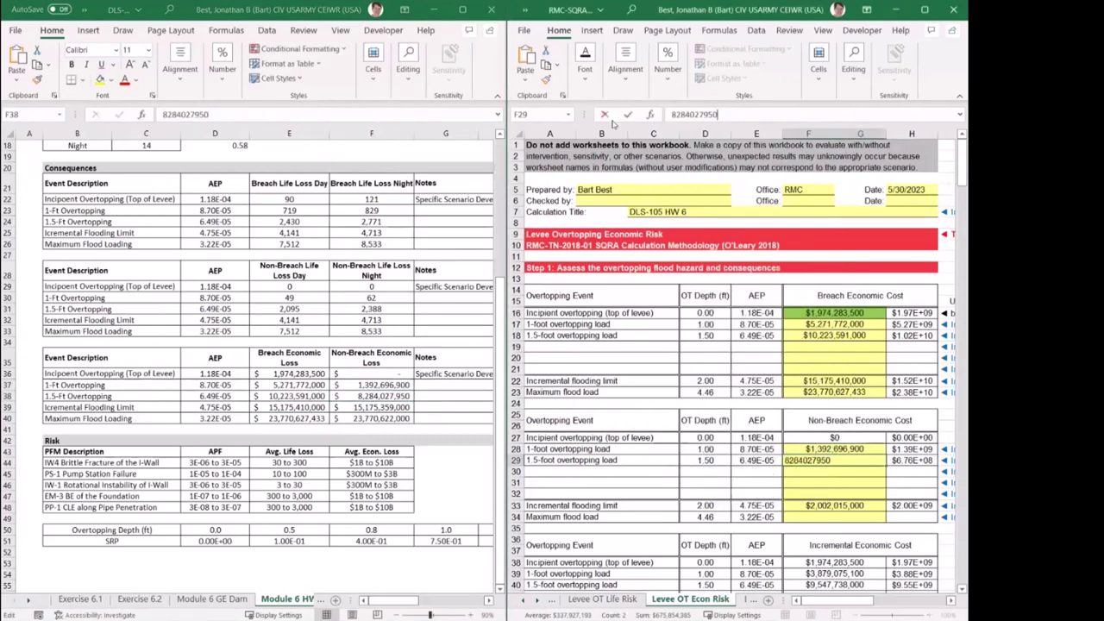
key("Return")
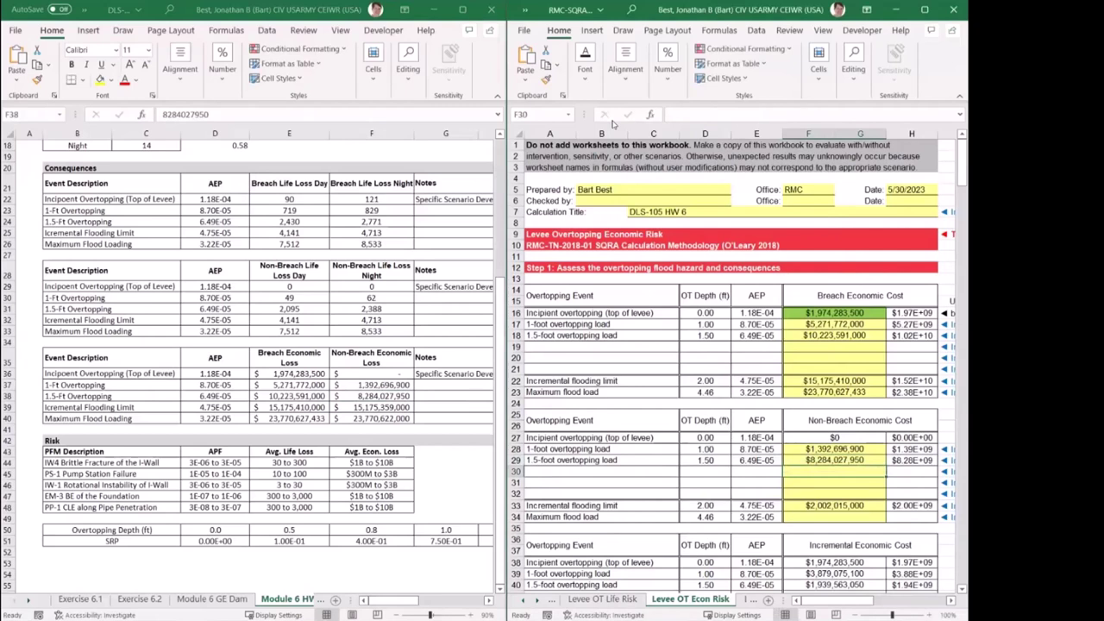
left_click(360, 396)
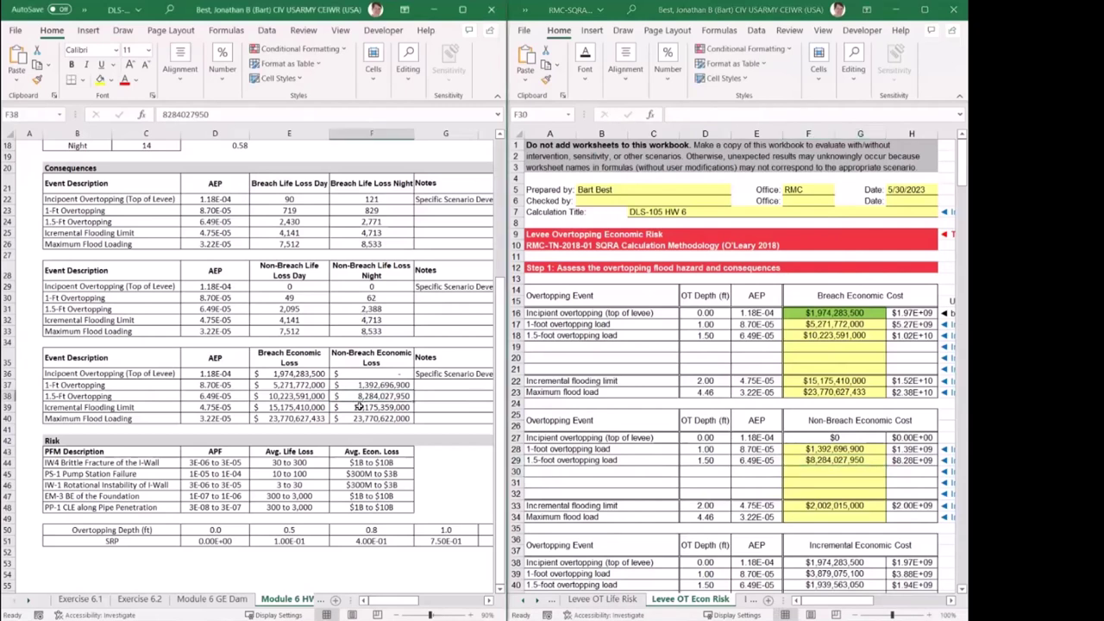
left_click(360, 406)
left_click_drag(250, 113, 79, 110)
key("ctrl+c")
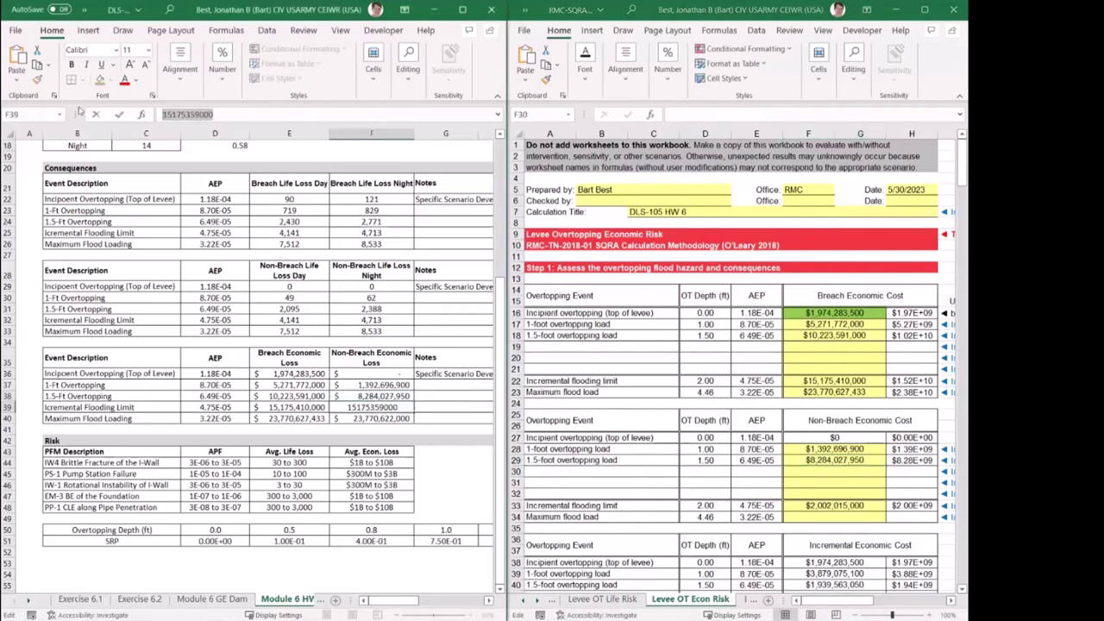
left_click(829, 511)
left_click(829, 508)
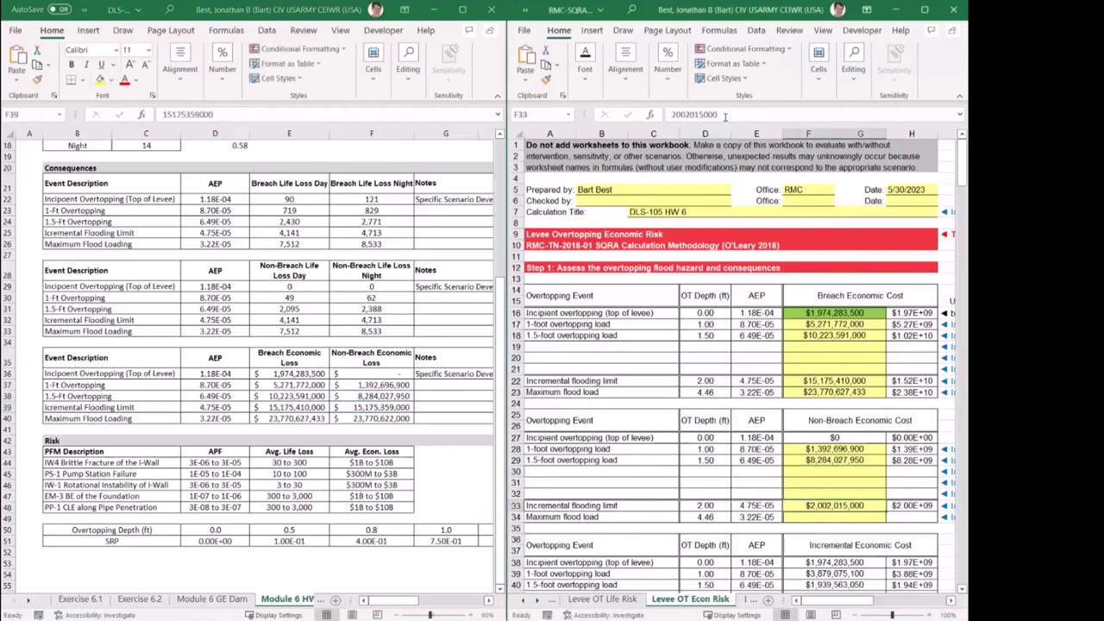
key("ctrl+v")
key("Return")
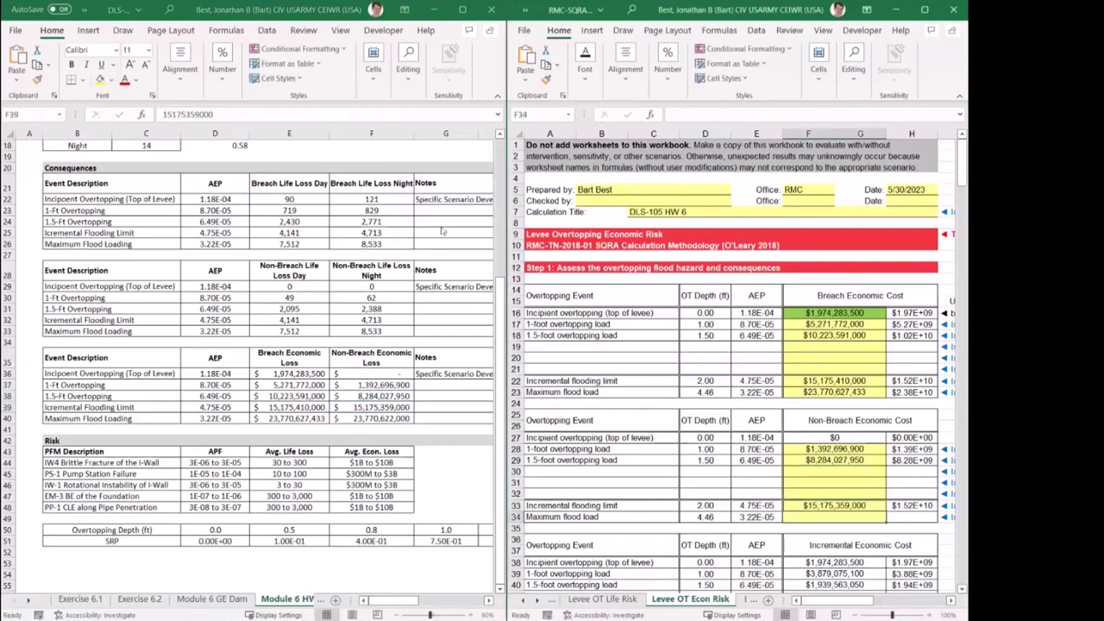
left_click(383, 405)
left_click(377, 417)
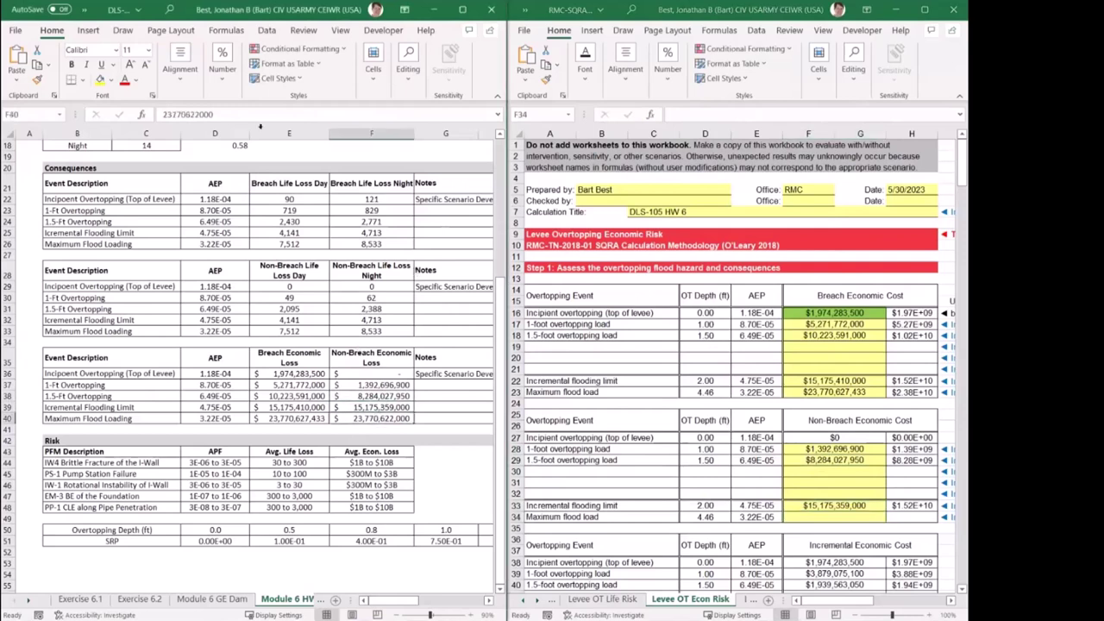
left_click_drag(240, 115, 162, 115)
key("ctrl+c")
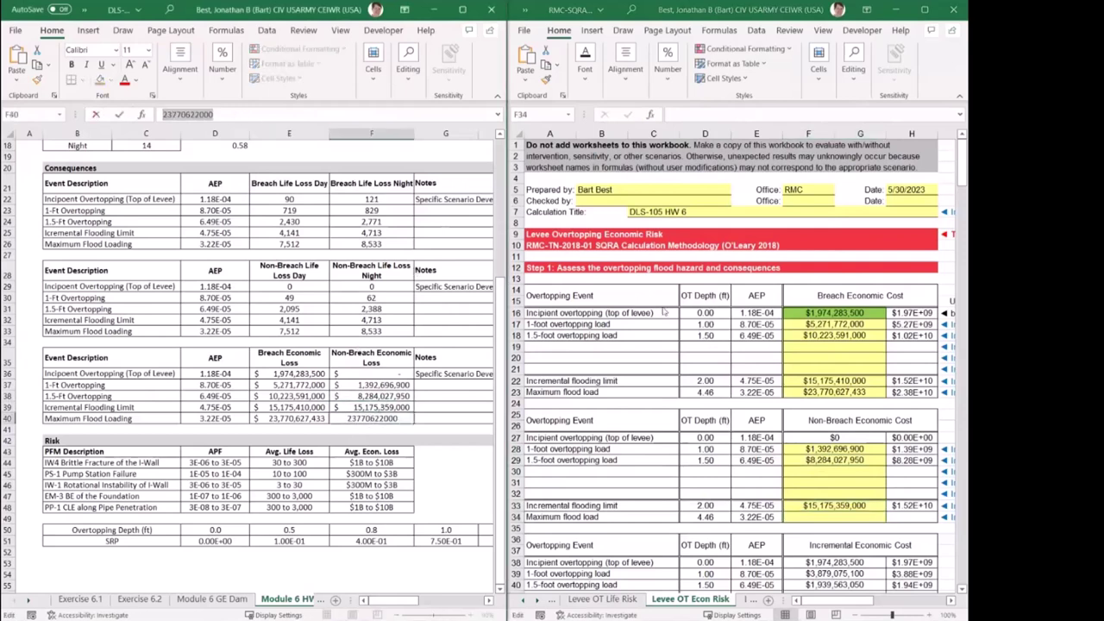
left_click(835, 517)
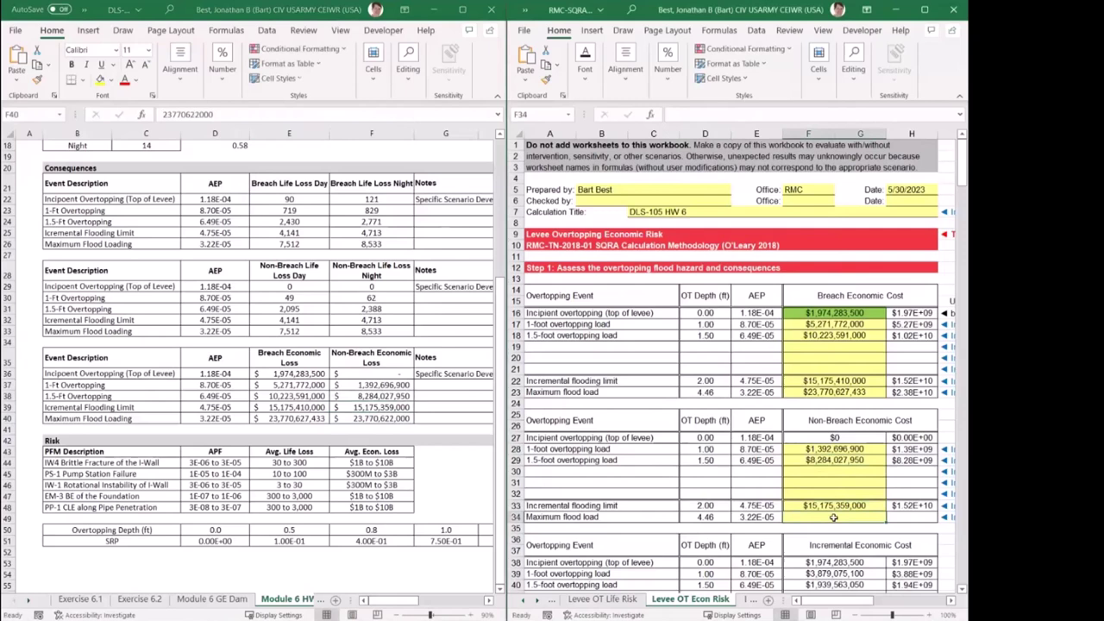
left_click(748, 117)
key("ctrl+v")
key("Return")
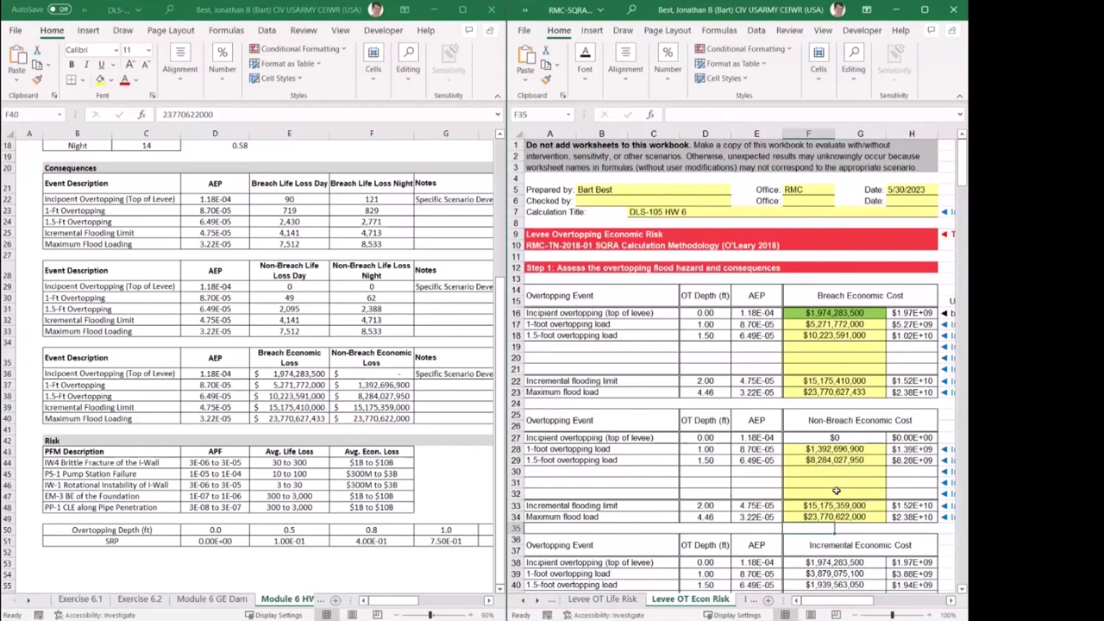
Set Allow extrapolation to No below the incremental economic cost tables.
scroll(836, 490, "down", 1)
scroll(835, 490, "down", 1)
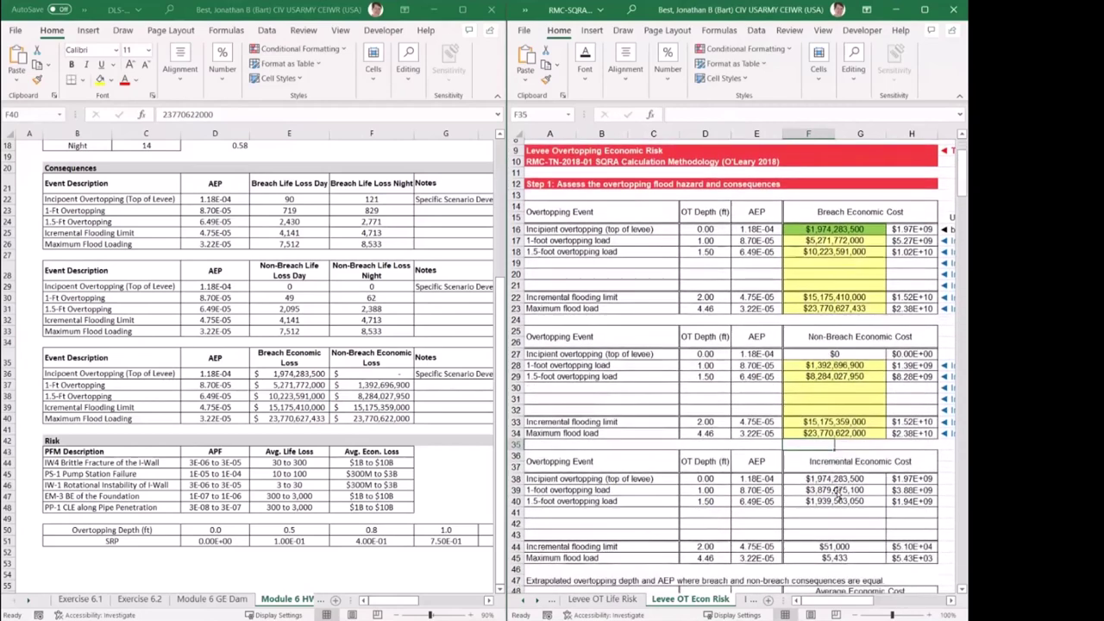
scroll(838, 495, "down", 1)
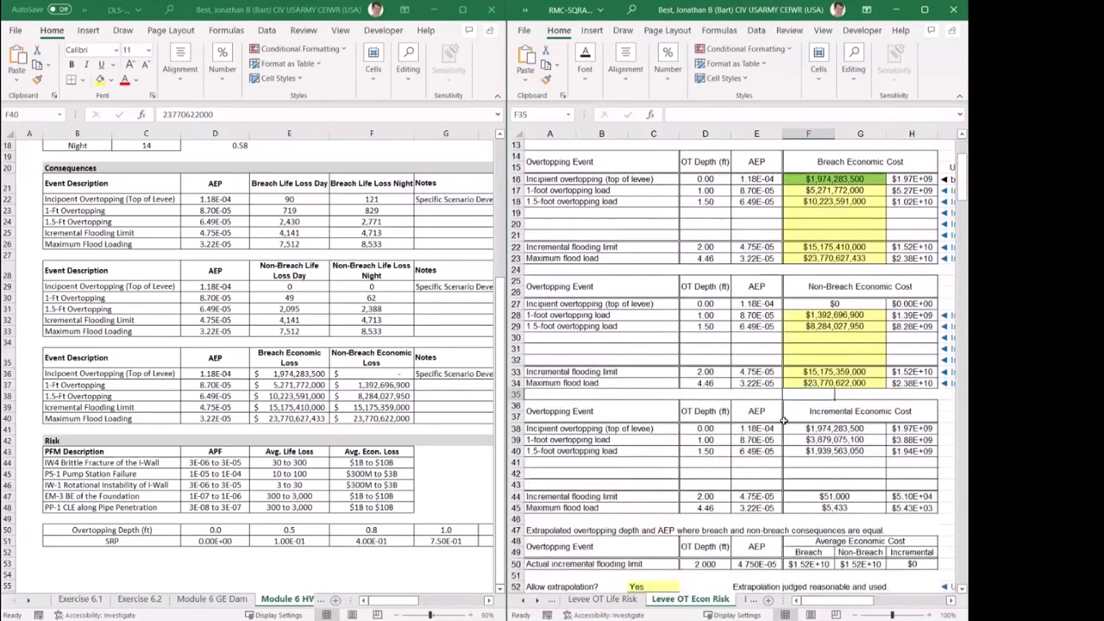
scroll(819, 460, "down", 2)
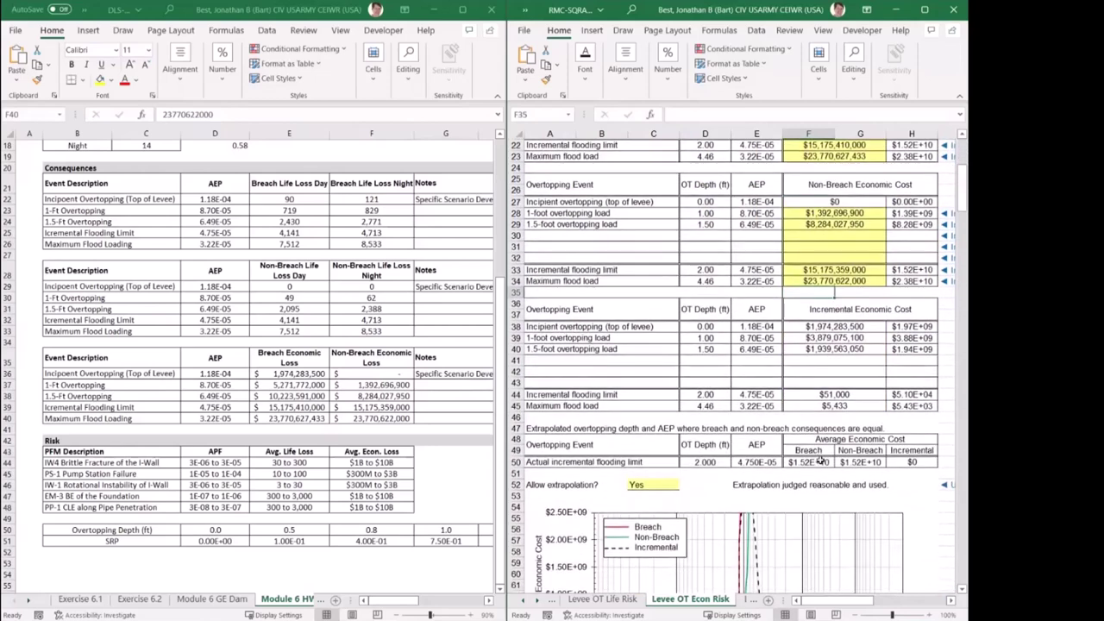
left_click(634, 489)
left_click(684, 486)
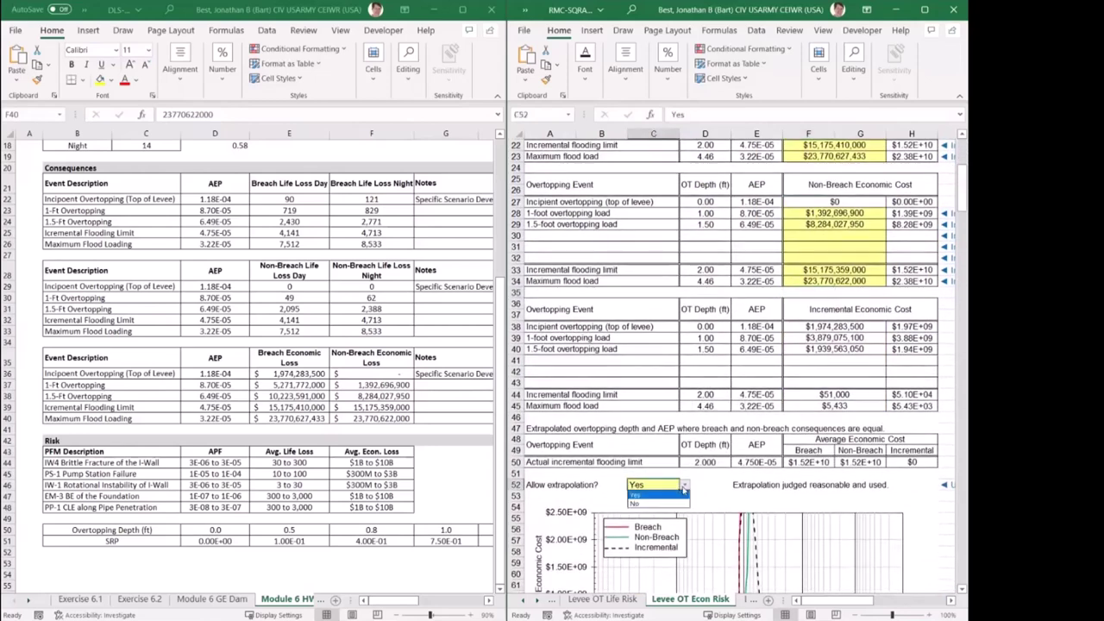
left_click(664, 506)
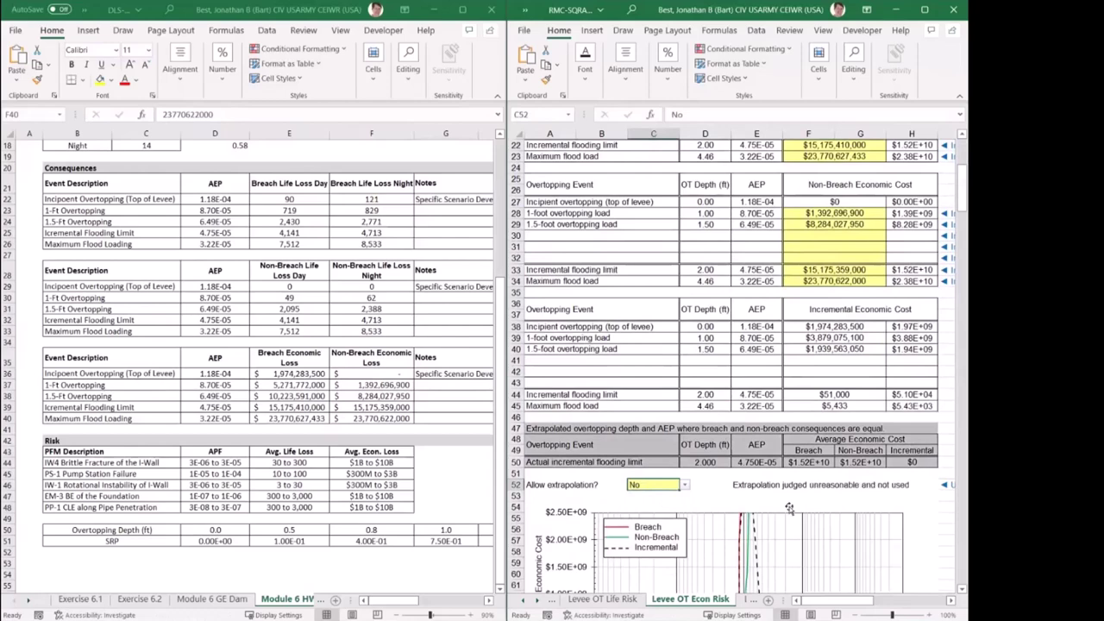
scroll(789, 509, "down", 3)
mouse_move(819, 601)
left_mouse_down()
mouse_move(837, 601)
mouse_move(808, 601)
left_mouse_up()
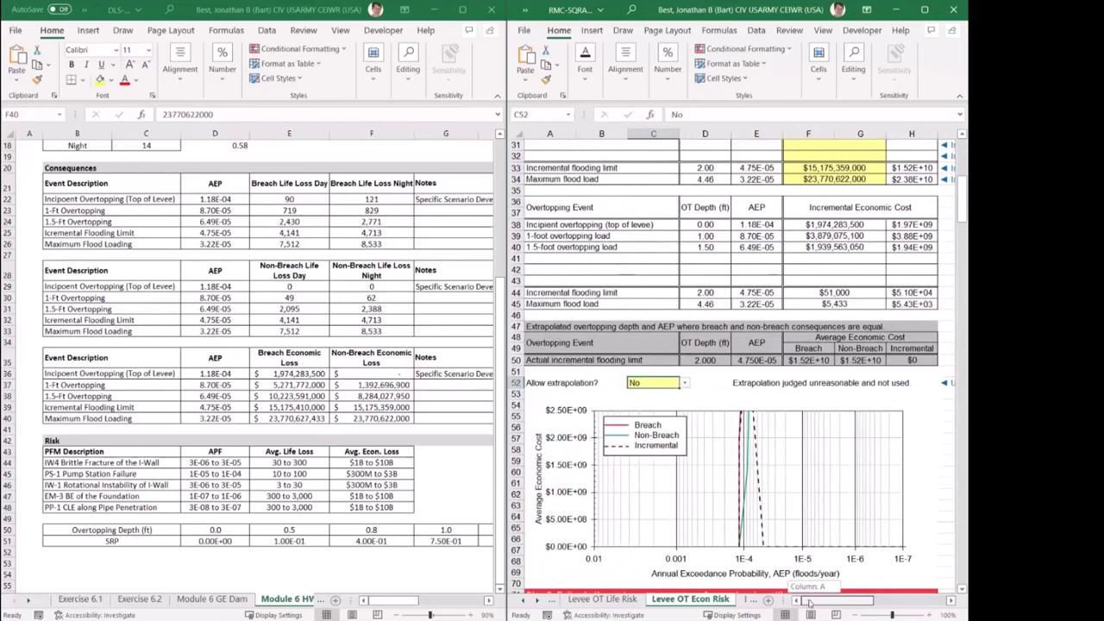
left_click_drag(808, 601, 862, 606)
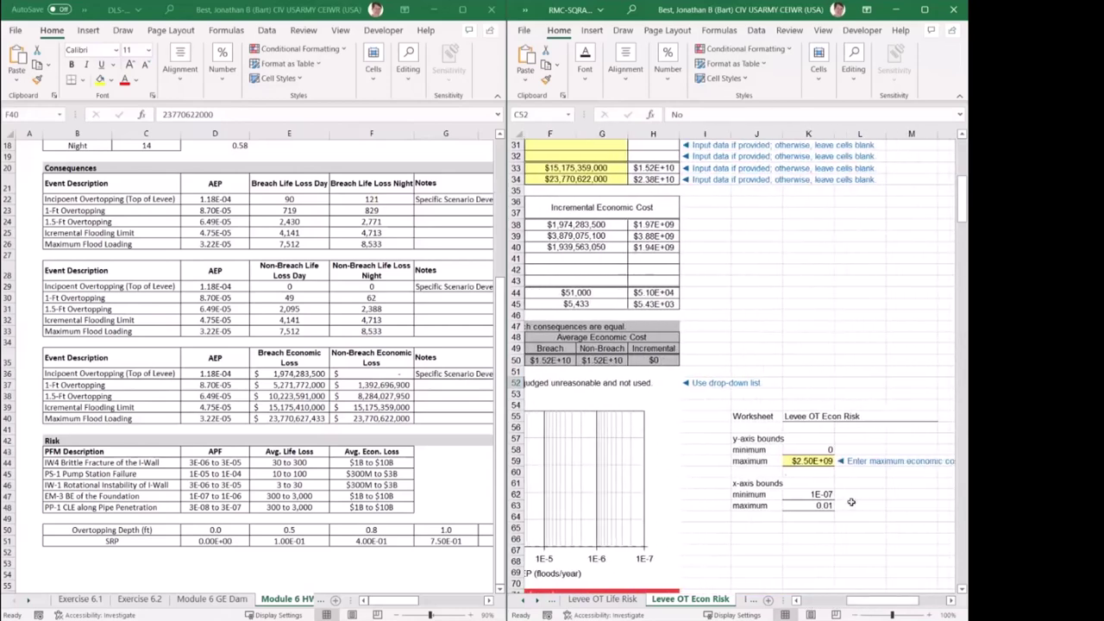
left_click(813, 463)
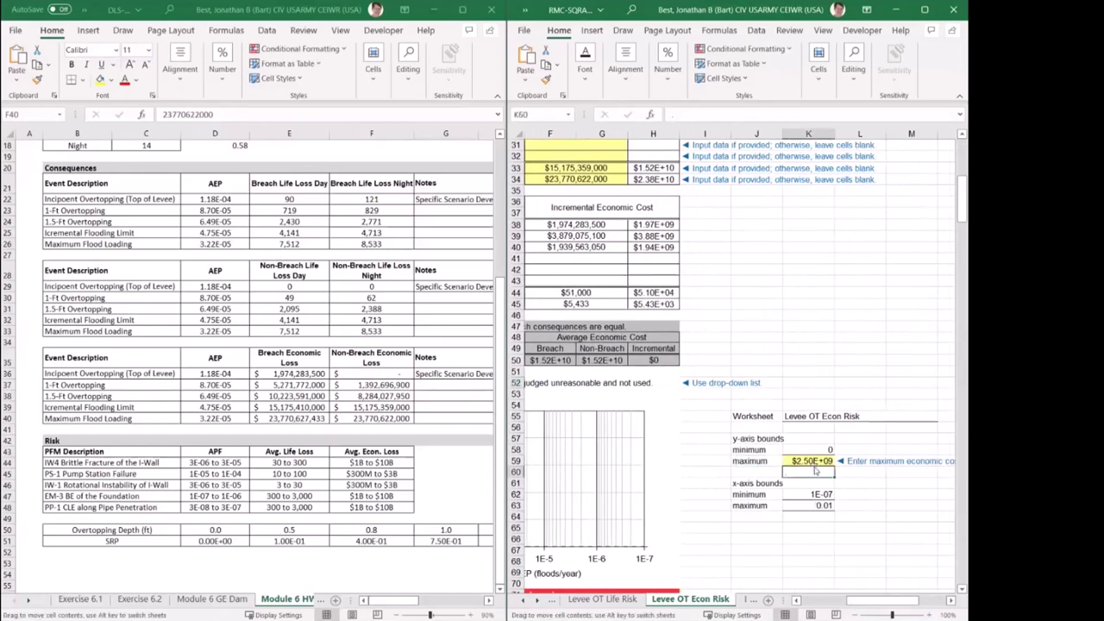
left_click_drag(815, 463, 815, 466)
left_click(507, 356)
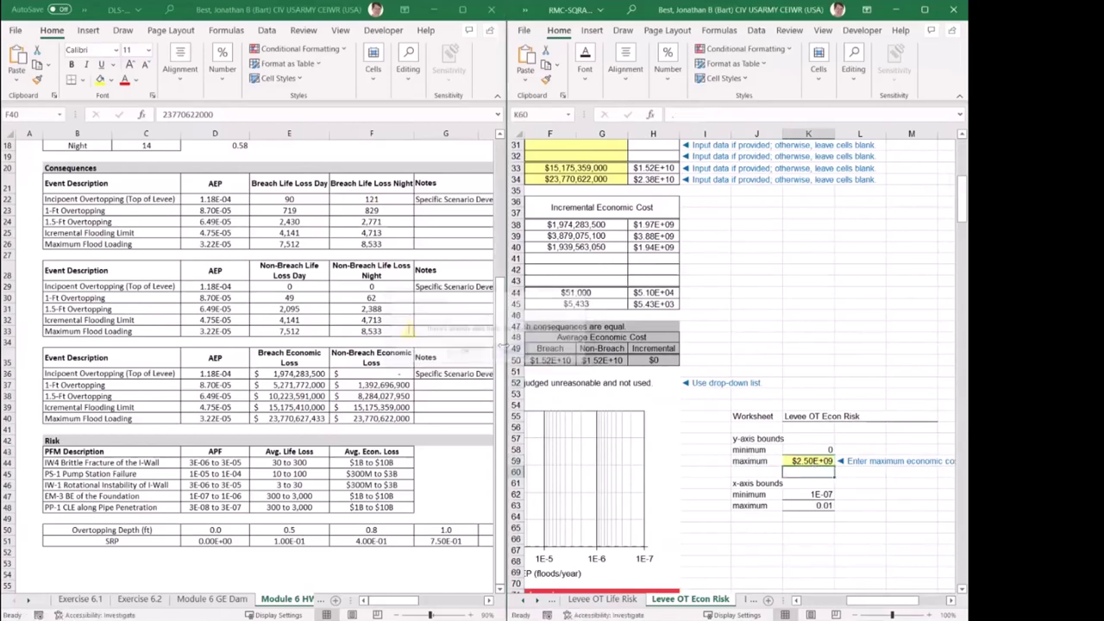
left_click(808, 461)
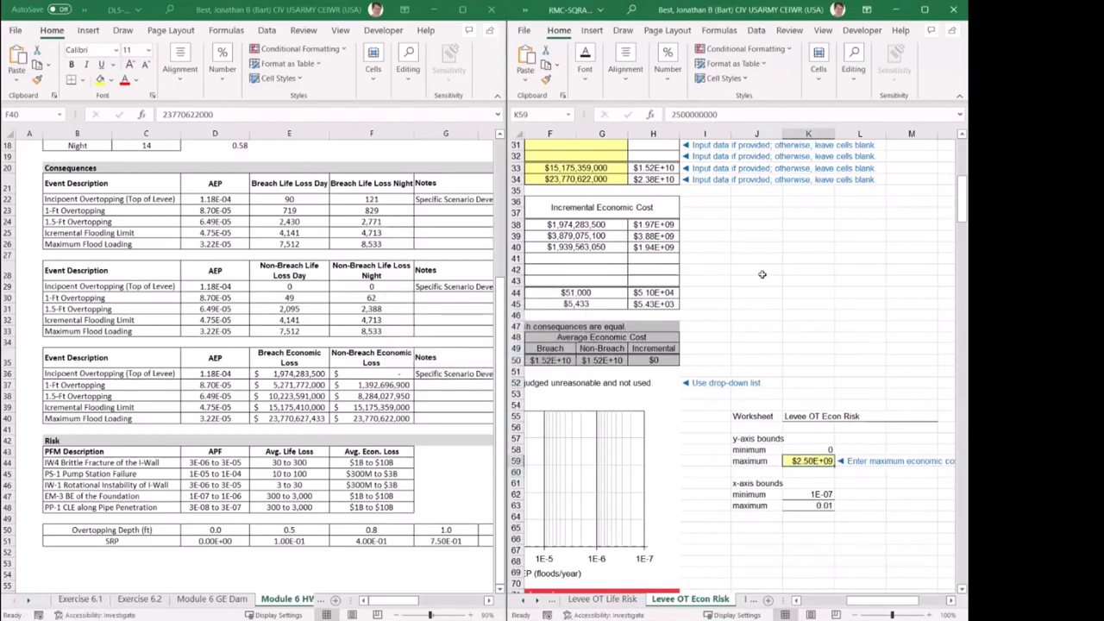
left_click(674, 114)
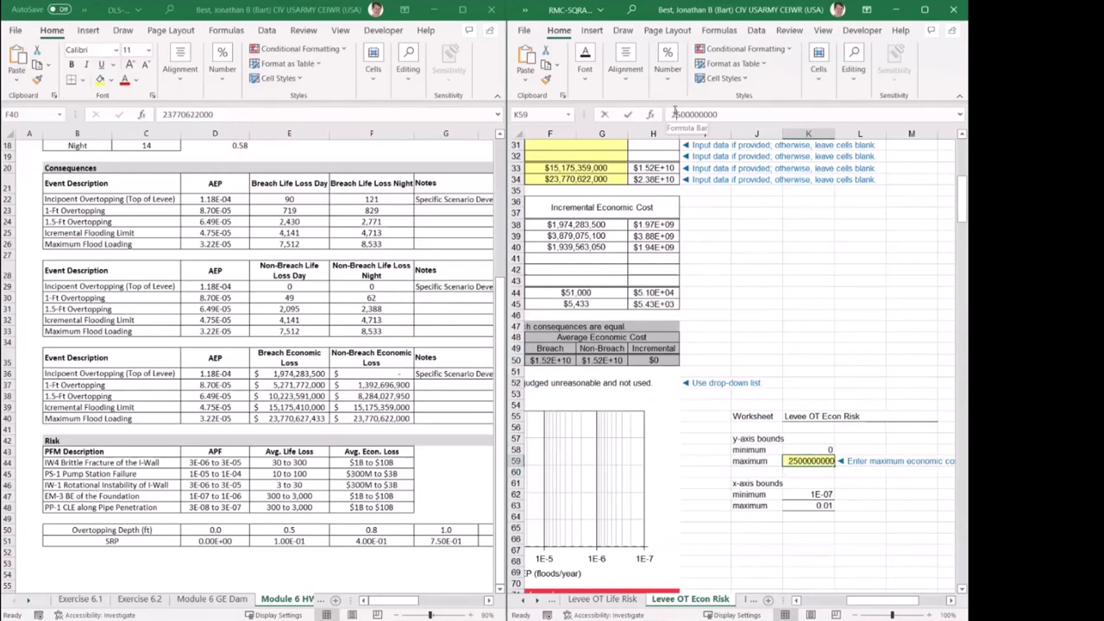
left_click_drag(673, 114, 678, 114)
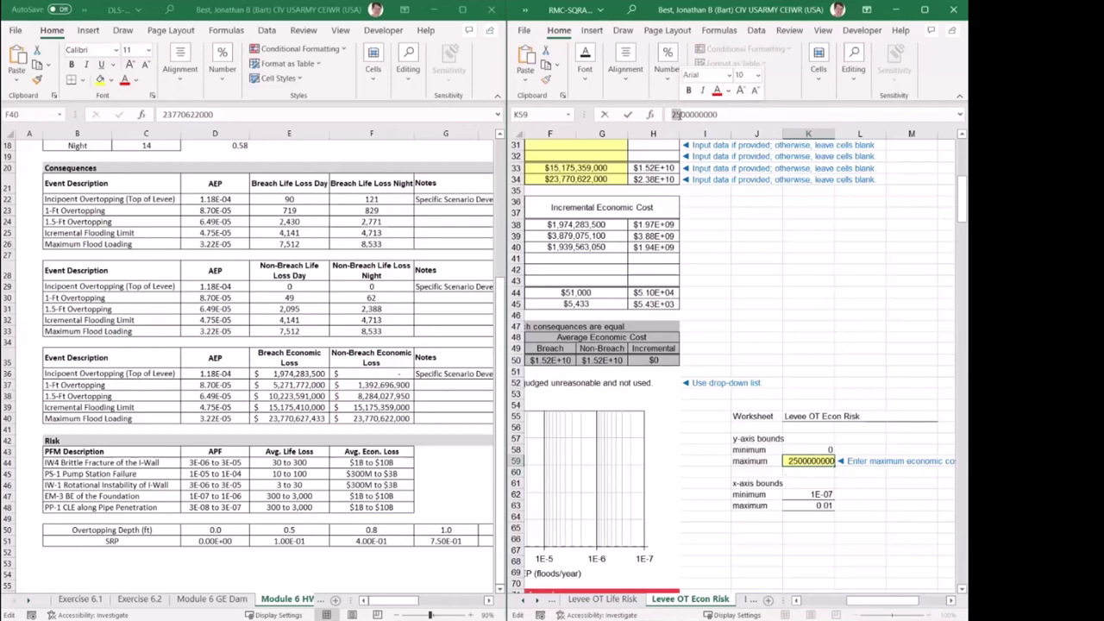
left_click(691, 115)
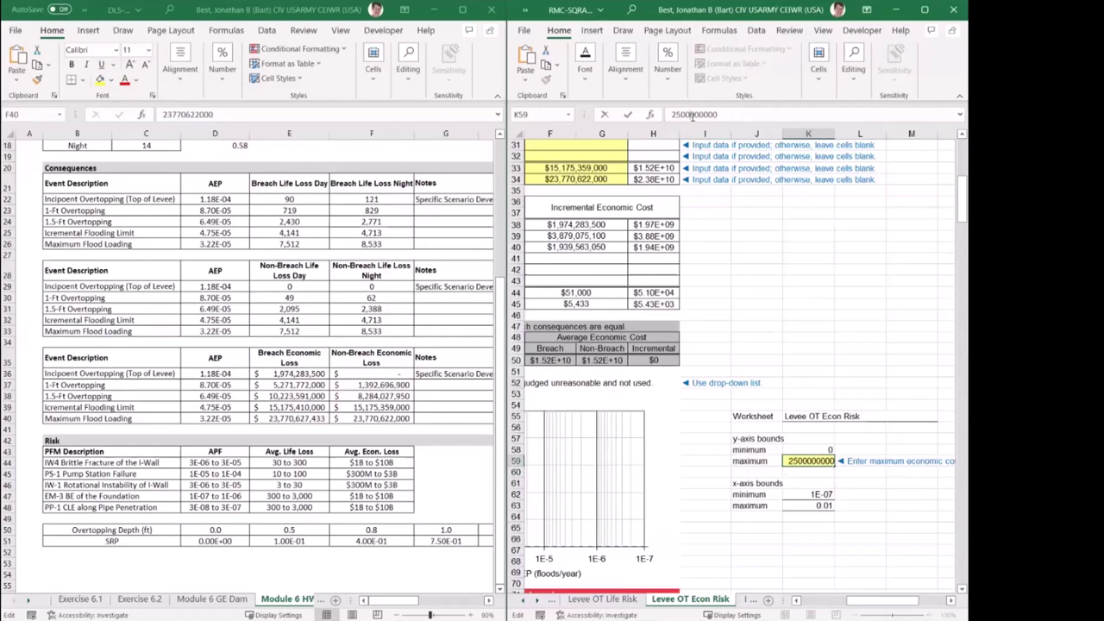
type("0")
key("Return")
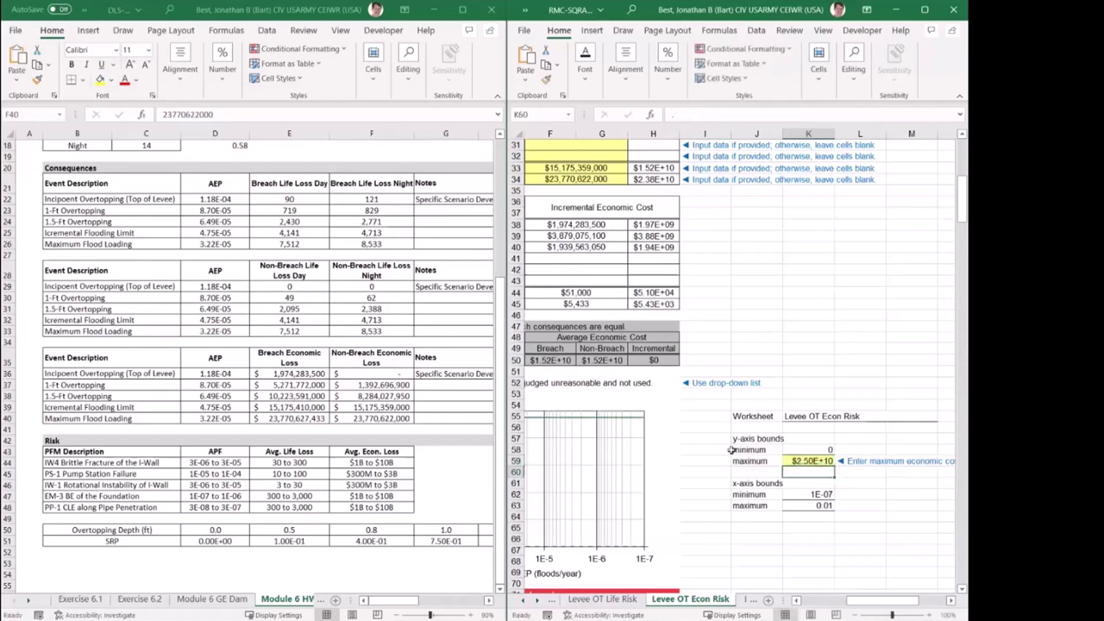
left_click(809, 601)
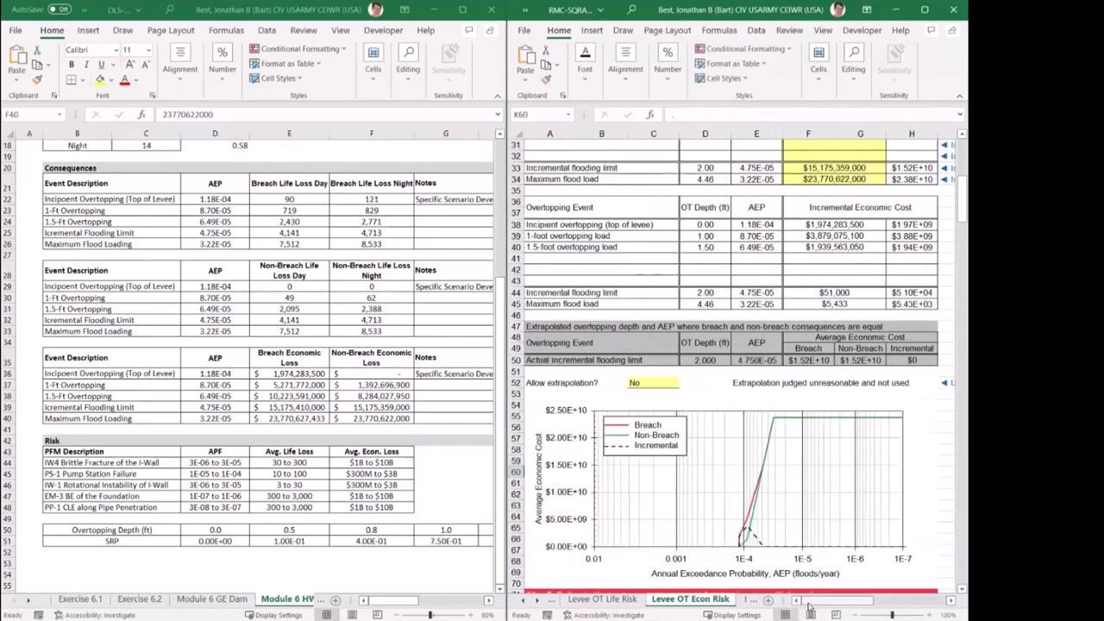
Compare the Allow extrapolation options and set it to Yes for the incremental flooding limit.
left_click(946, 448)
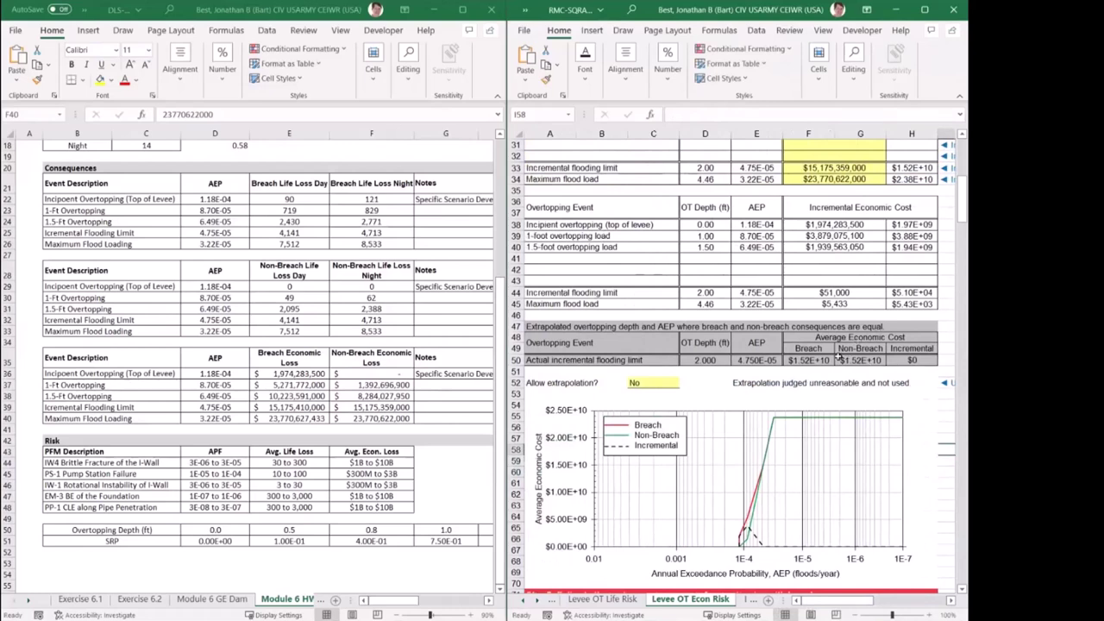
left_click(652, 381)
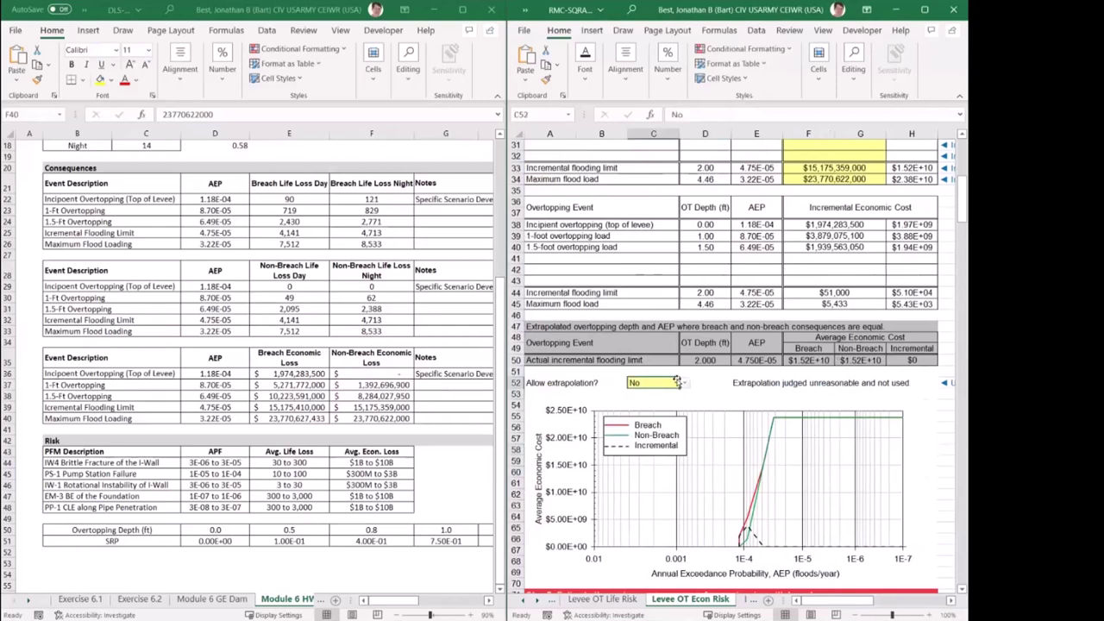
left_click(683, 383)
left_click(655, 401)
left_click(684, 383)
left_click(638, 393)
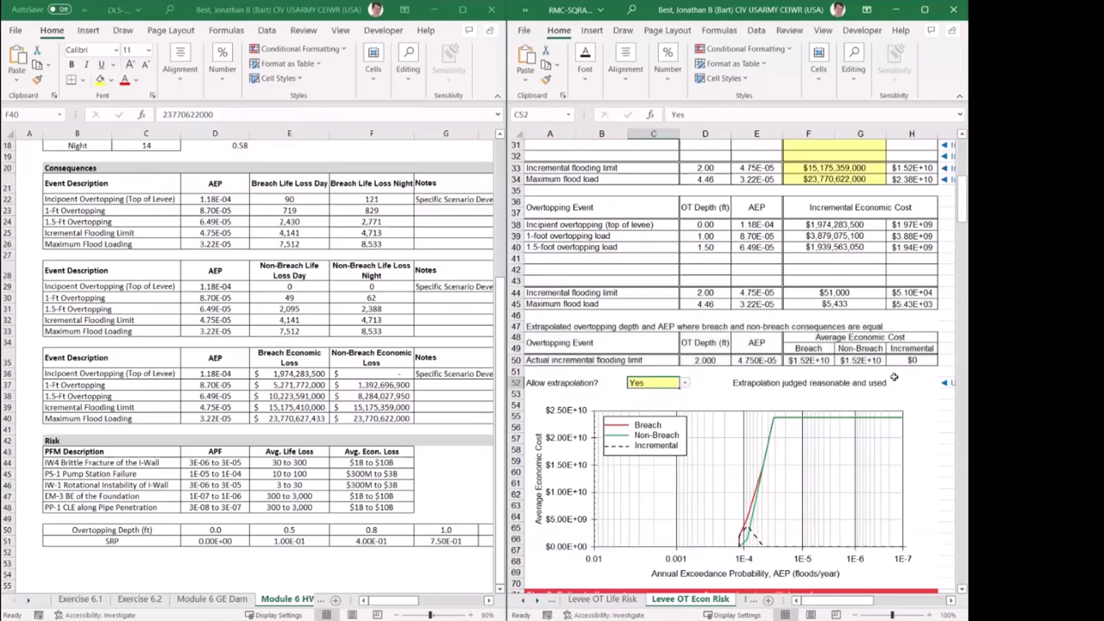
Review the economic system response curve, the overtopping risk table, and the non-breach and incremental risk estimates with their plots.
scroll(871, 389, "down", 1)
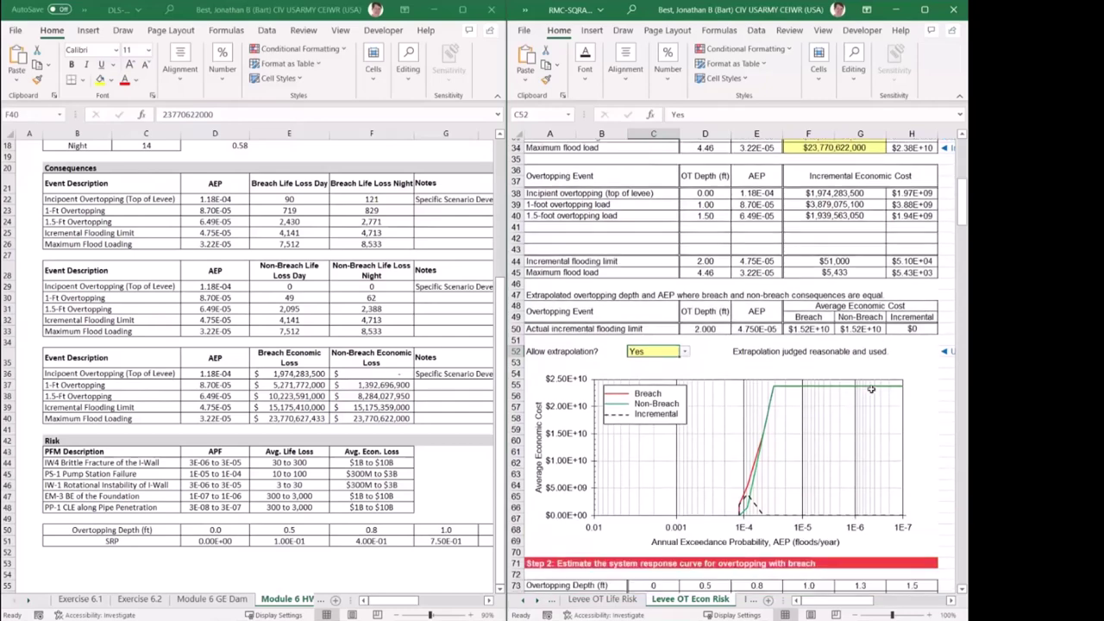
scroll(871, 390, "down", 1)
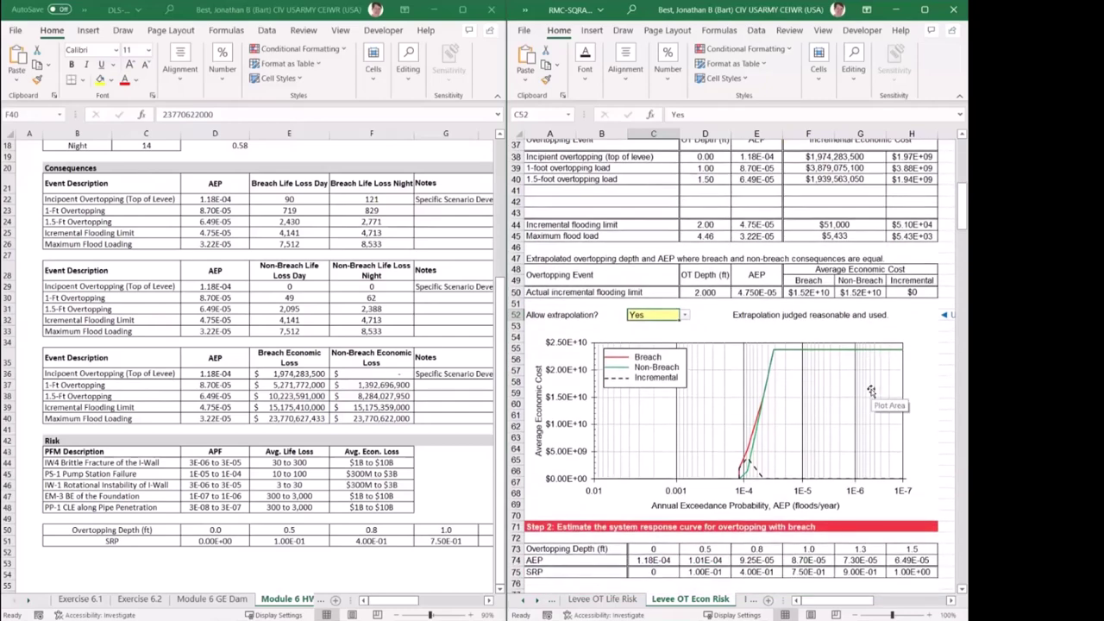
scroll(871, 389, "down", 2)
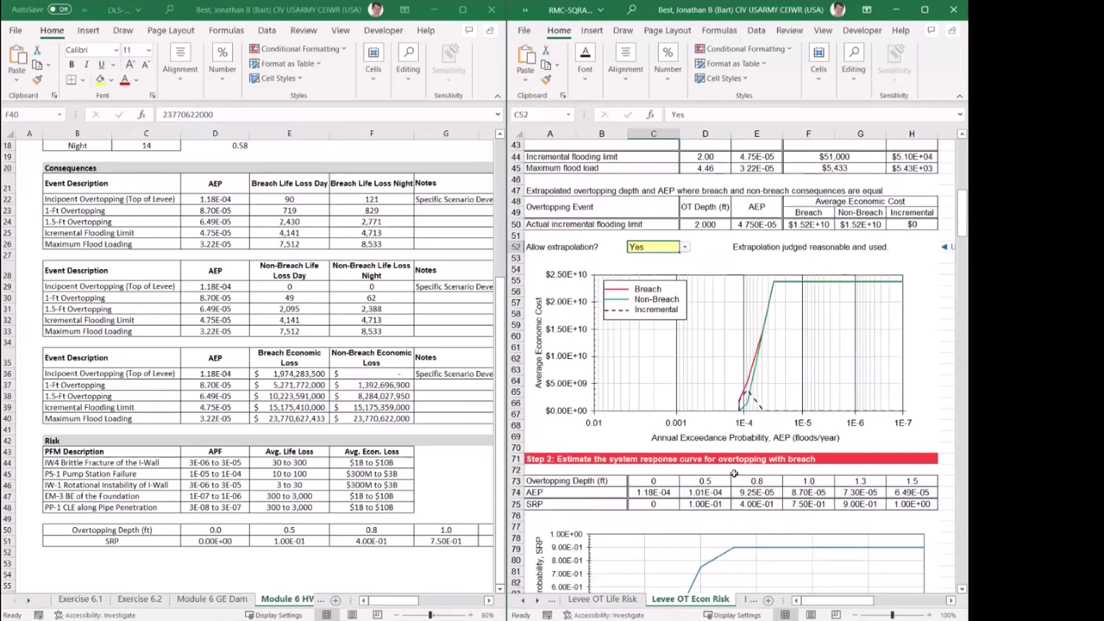
scroll(733, 474, "down", 2)
scroll(733, 473, "down", 2)
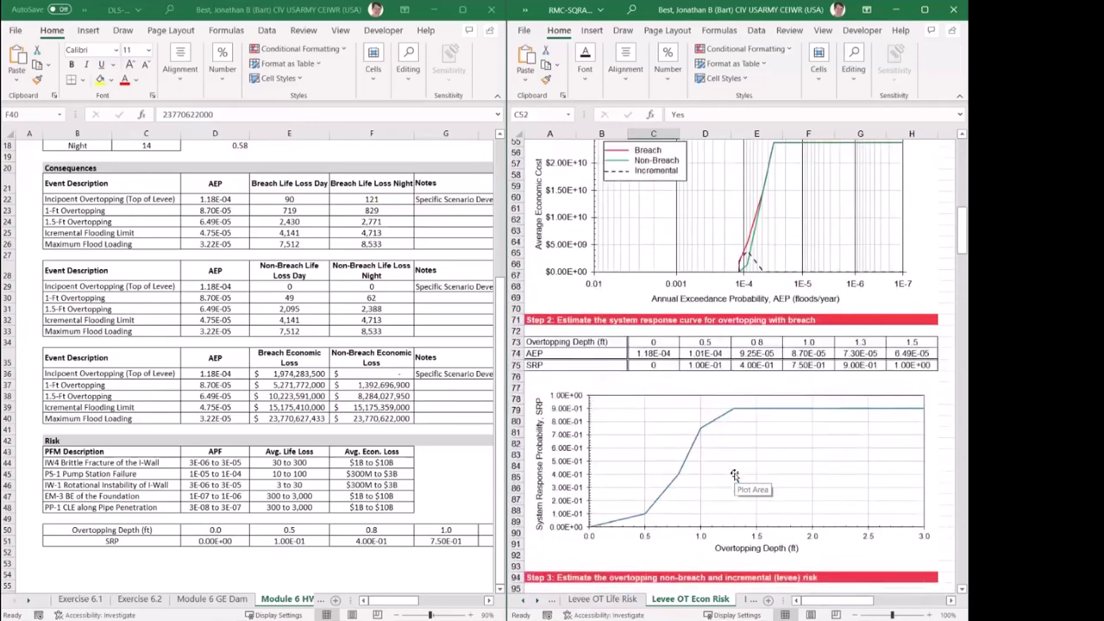
scroll(733, 474, "down", 5)
scroll(733, 473, "down", 4)
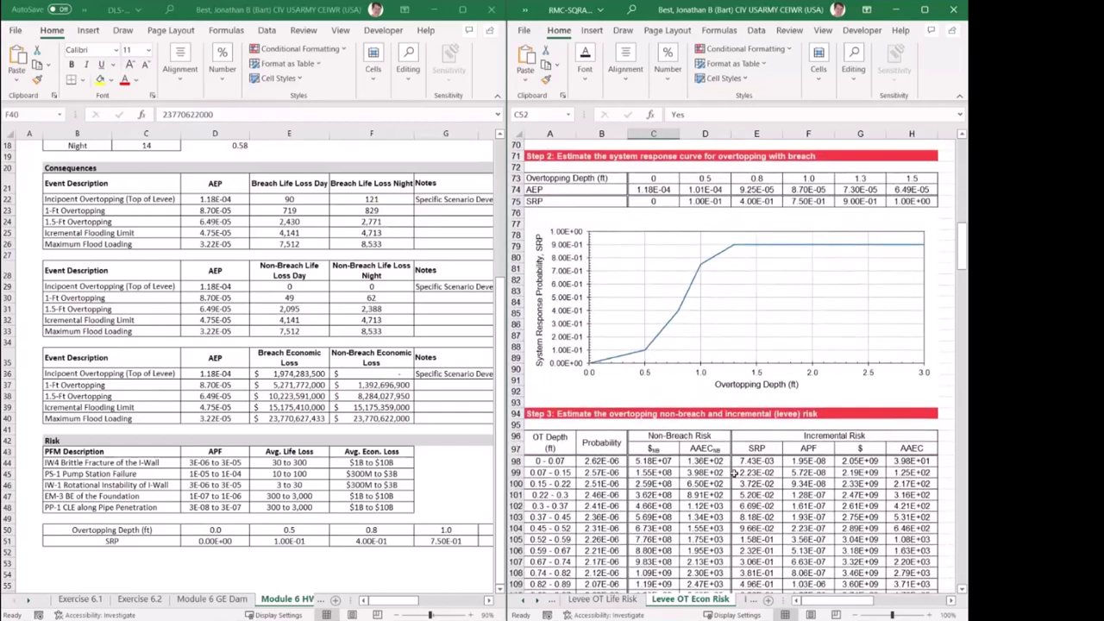
scroll(733, 473, "down", 15)
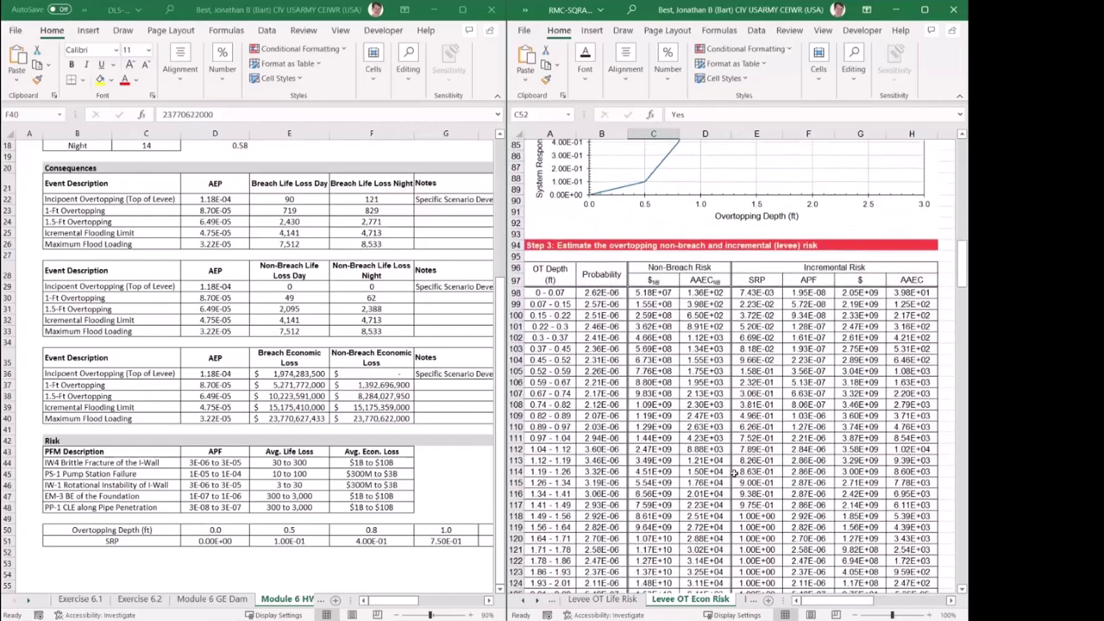
scroll(736, 463, "down", 8)
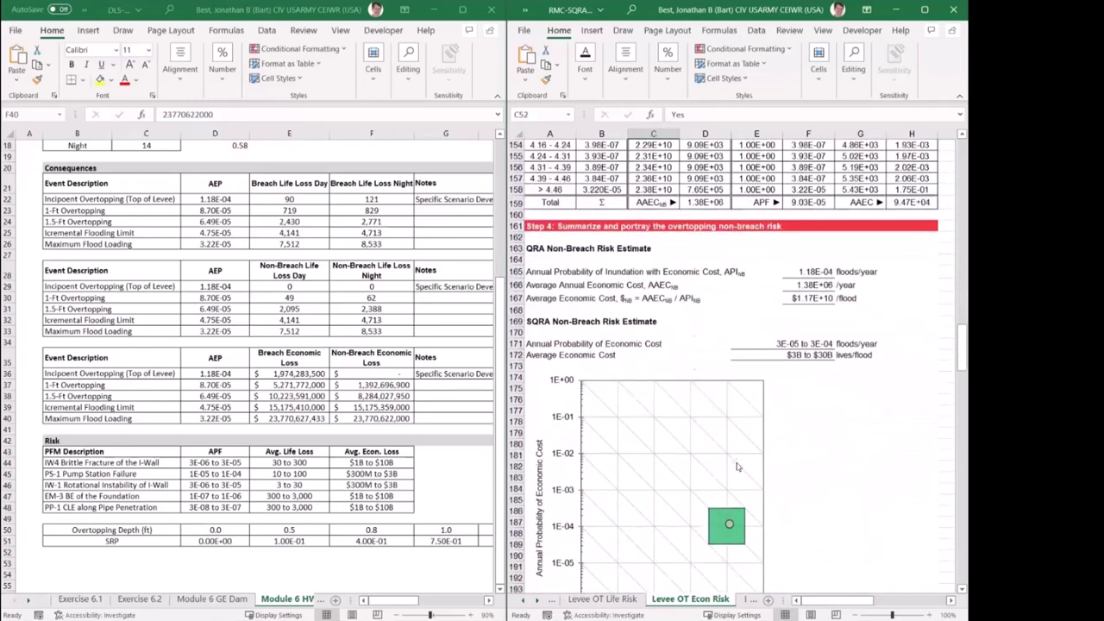
scroll(738, 466, "down", 9)
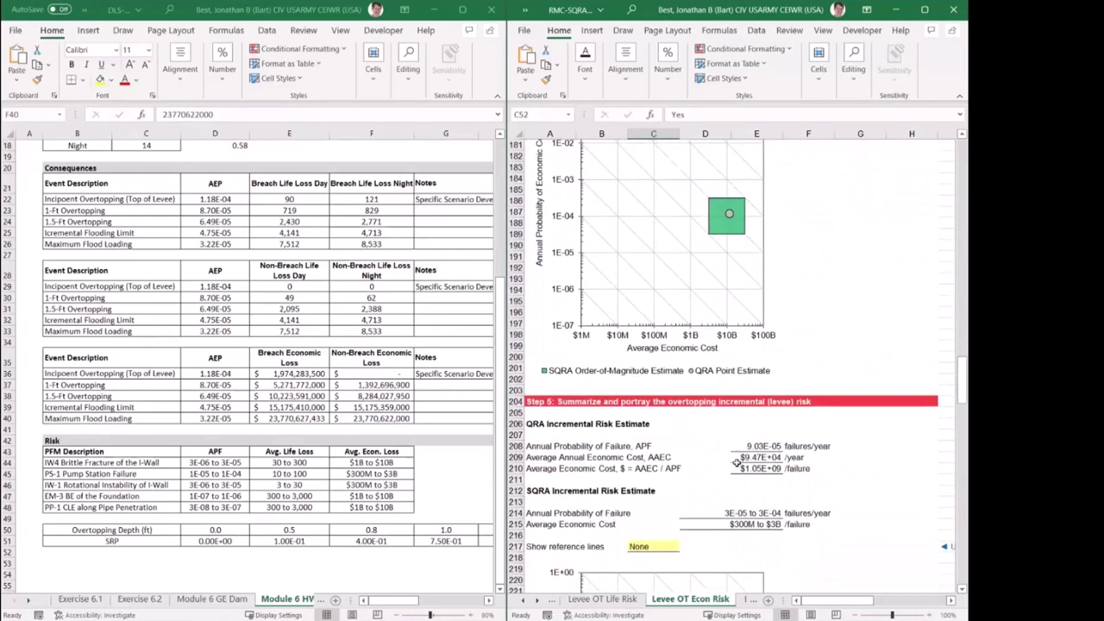
scroll(738, 465, "down", 5)
scroll(737, 465, "down", 3)
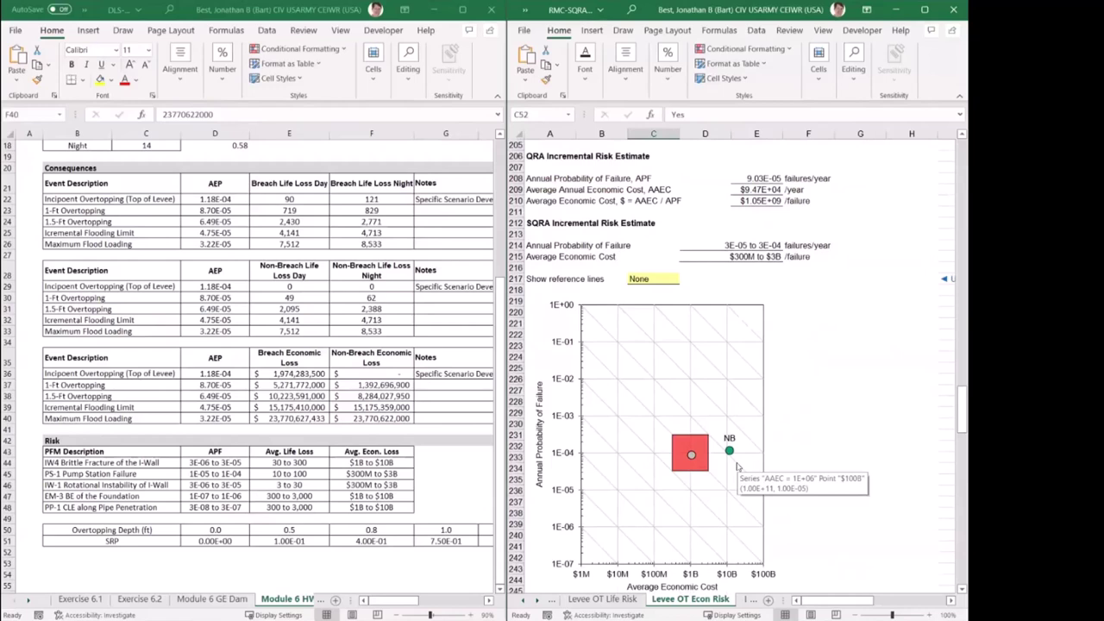
On the Levee Total Inc Life Risk worksheet, enter the preparer's name, office RMC and date 5/30/2023.
left_click(538, 602)
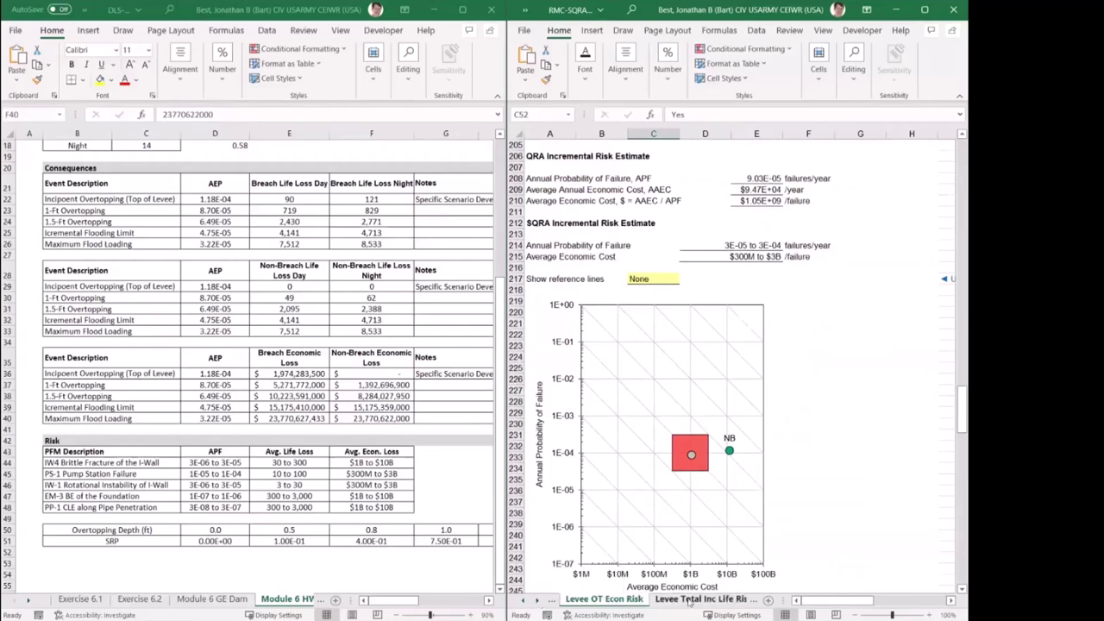
left_click(689, 601)
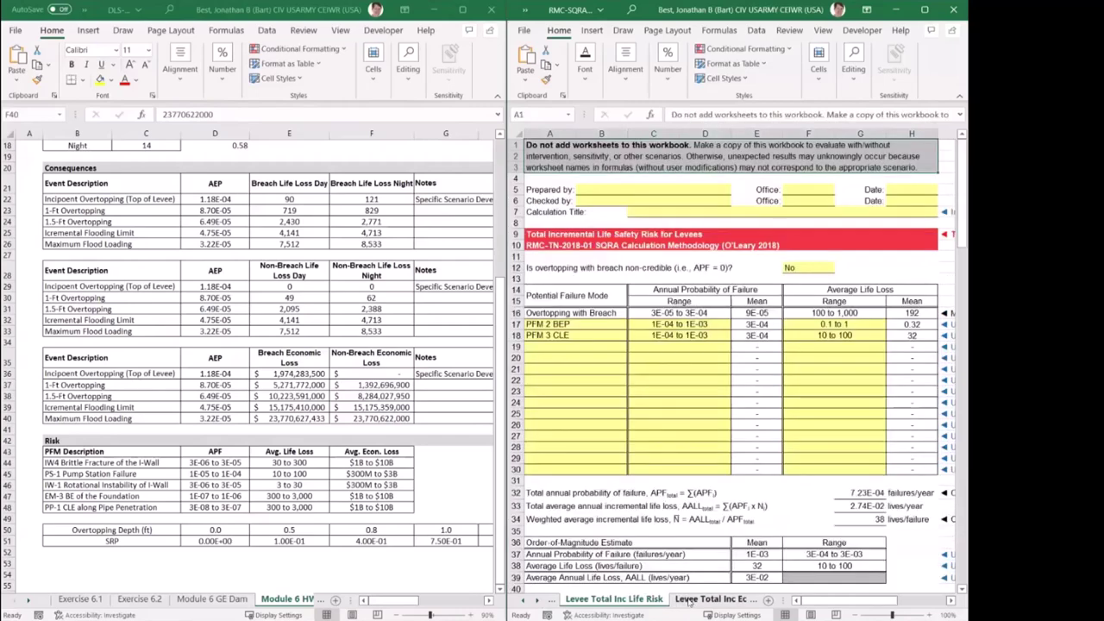
left_click(607, 180)
left_click(608, 188)
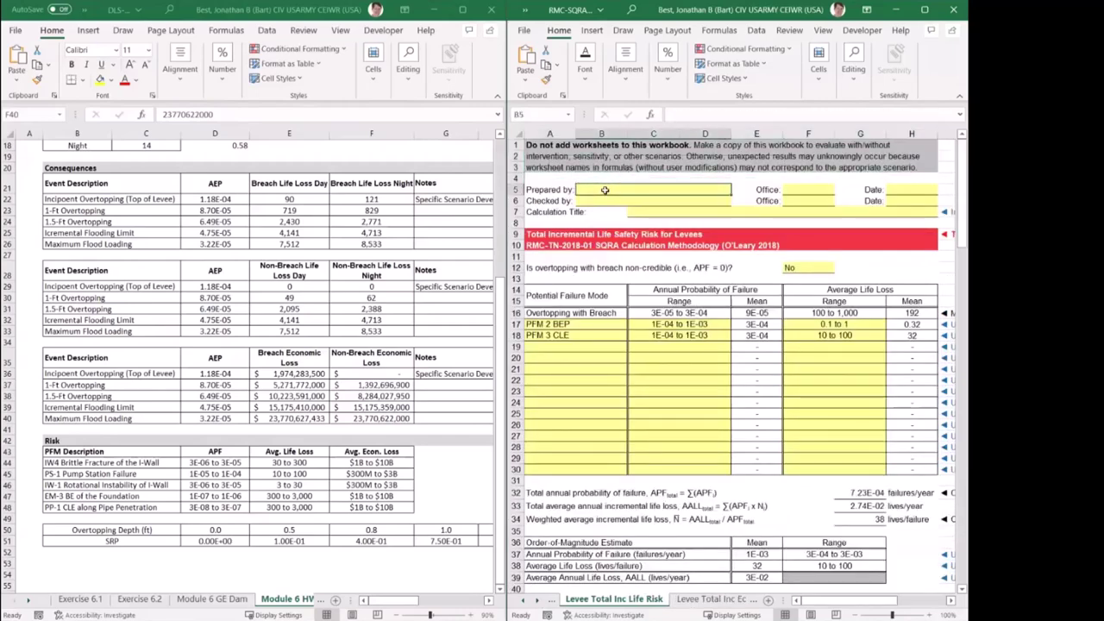
type("Bart Best")
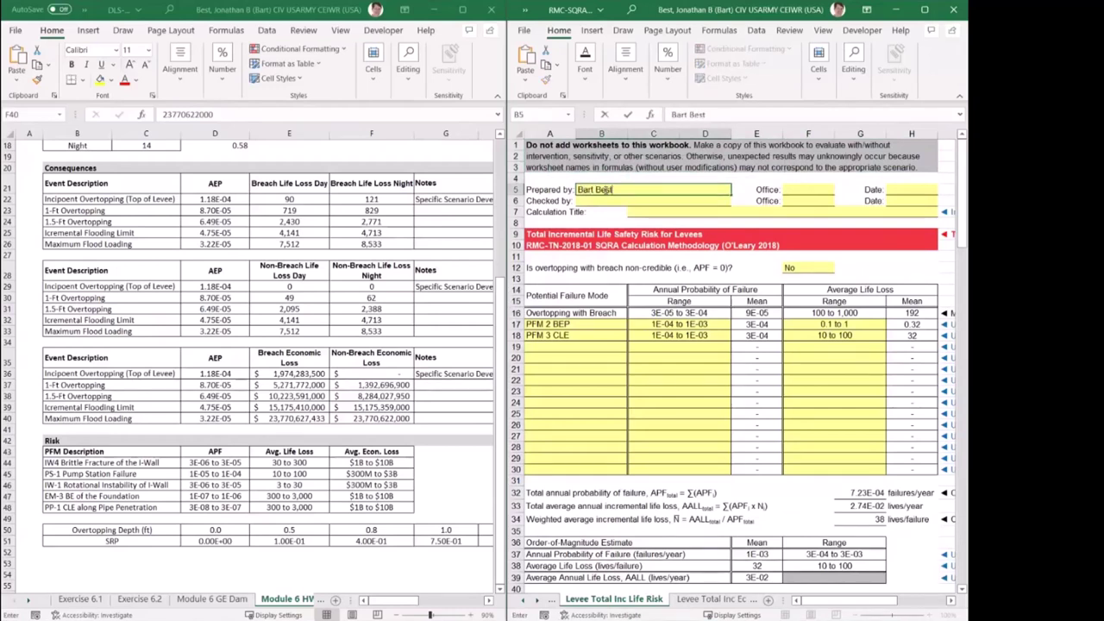
key("Tab")
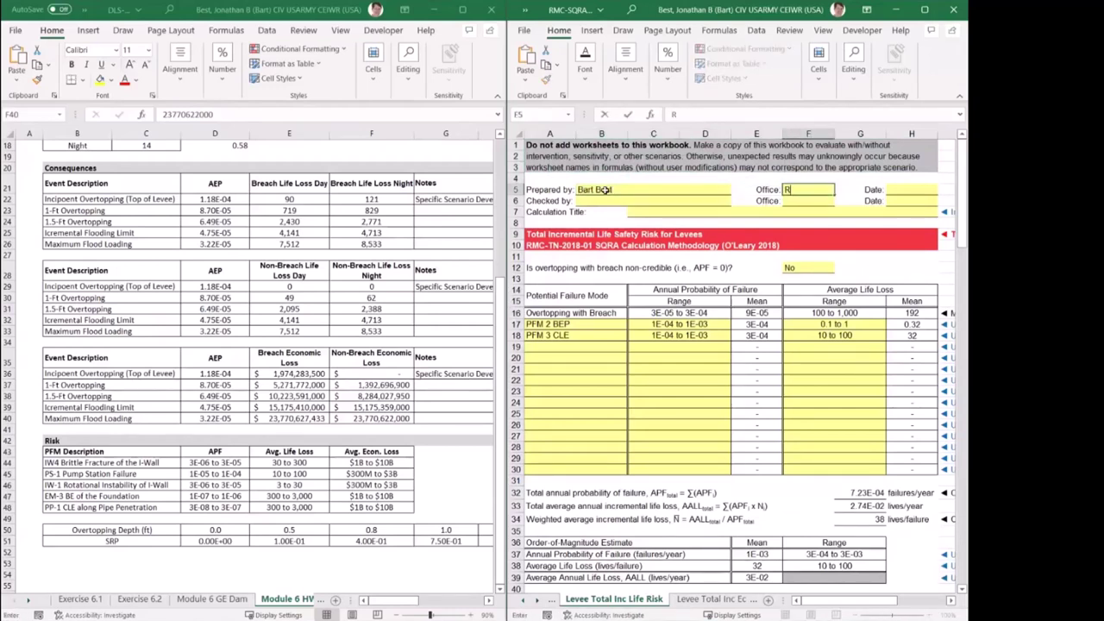
type("RMC")
key("Tab")
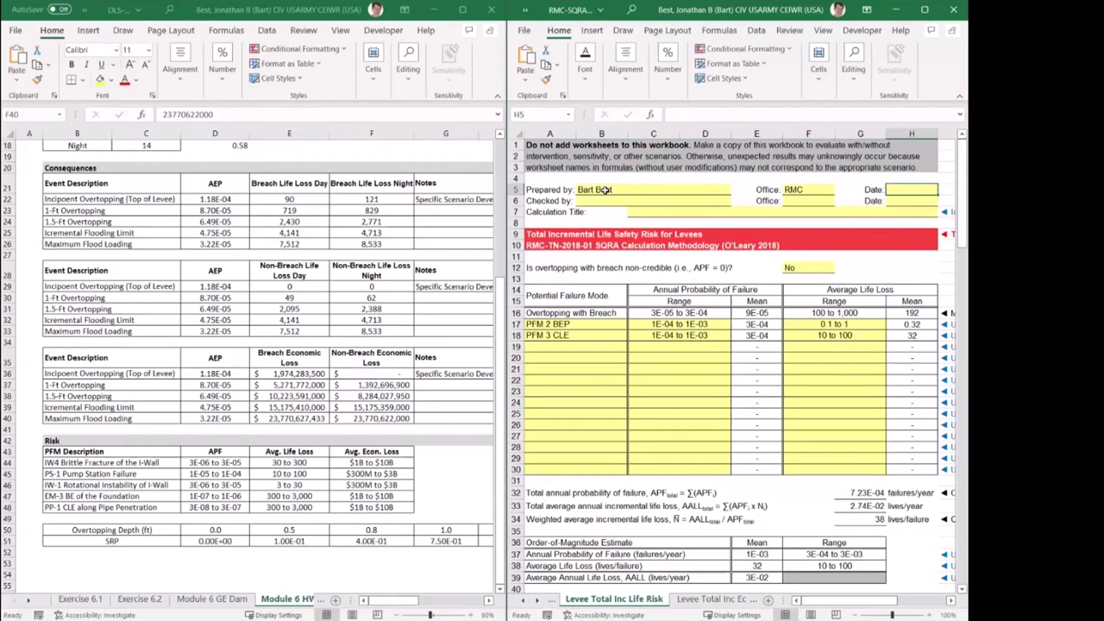
type("5/")
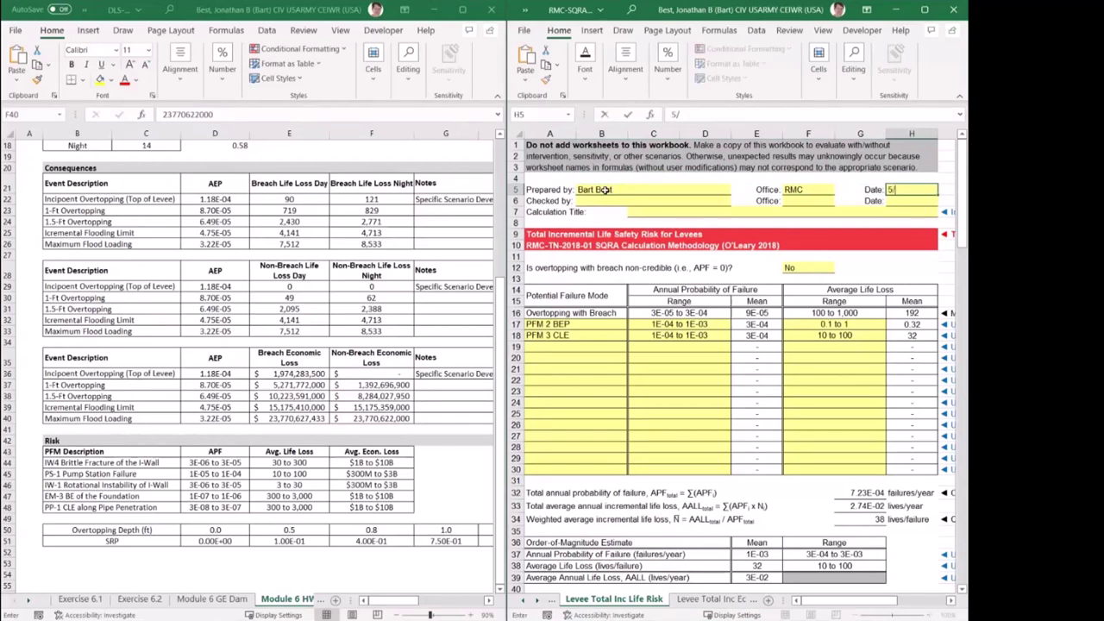
type("30/2023")
key("Return")
key("Return")
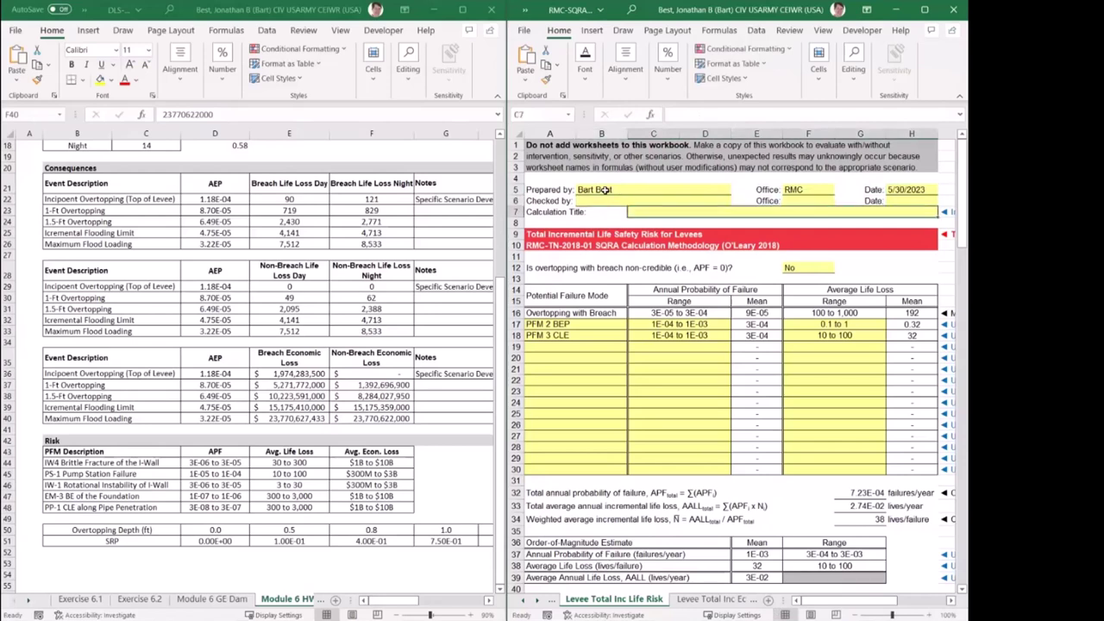
Enter DLS-105 HW 6 as the calculation title.
type("DS")
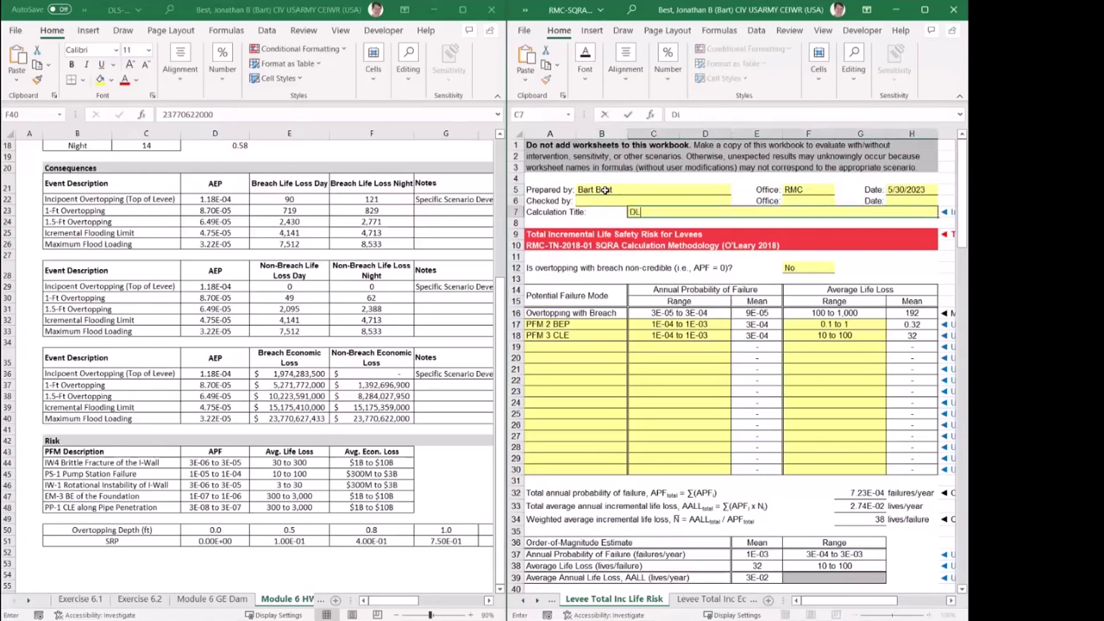
type("S-105 HW 6")
key("Return")
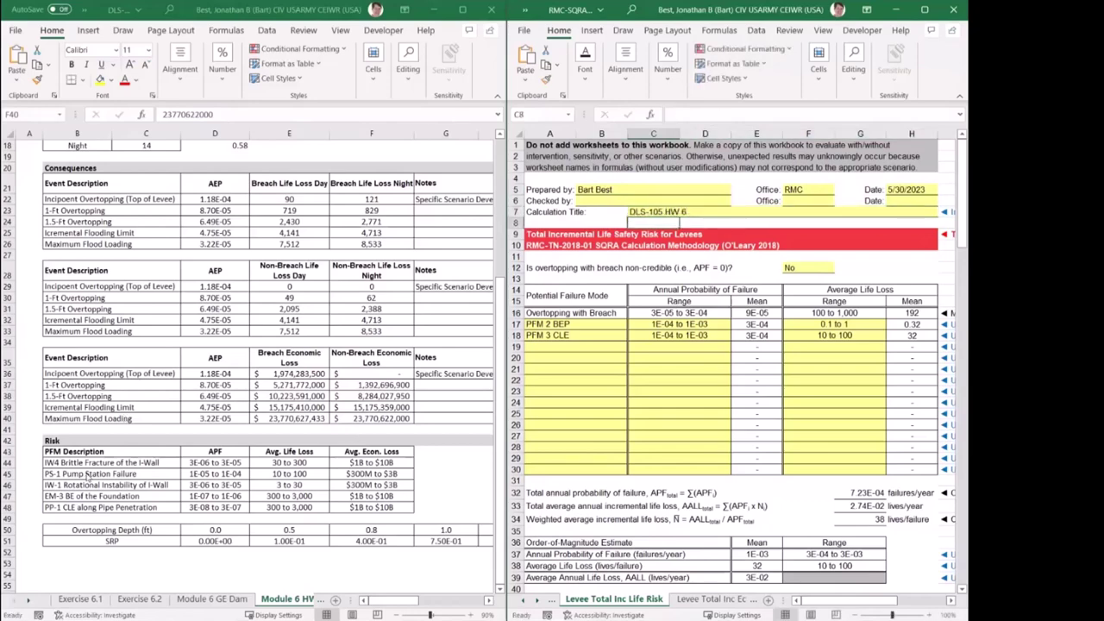
Examine the homework's PFM risk table, the setting for non-credible overtopping with breach, and the Overtopping with Breach row.
scroll(731, 345, "down", 2)
scroll(731, 344, "up", 1)
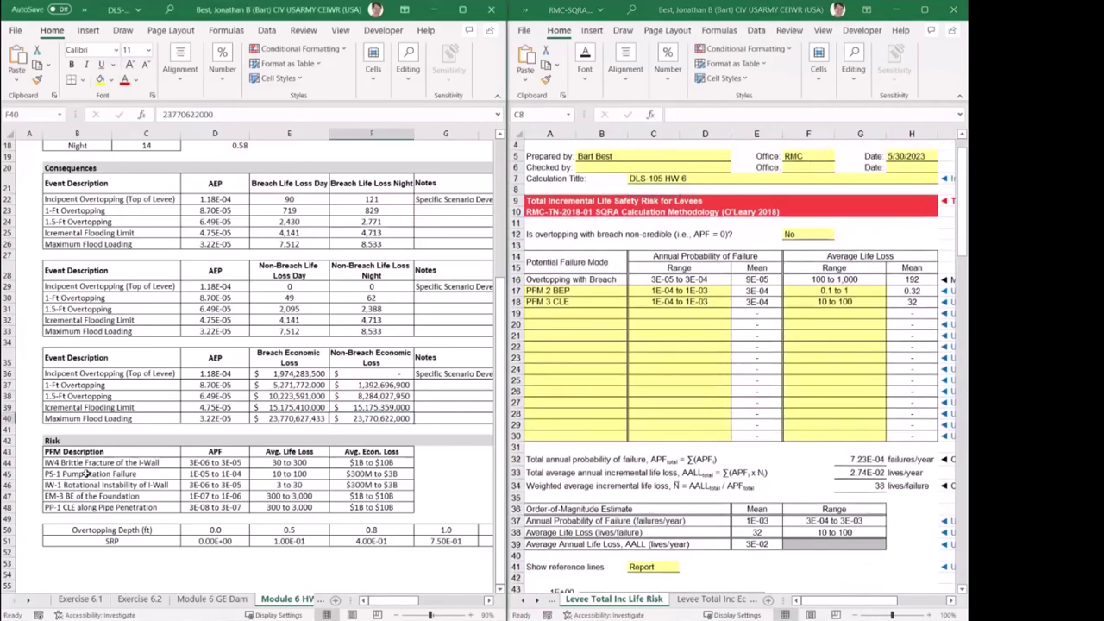
scroll(86, 472, "down", 1)
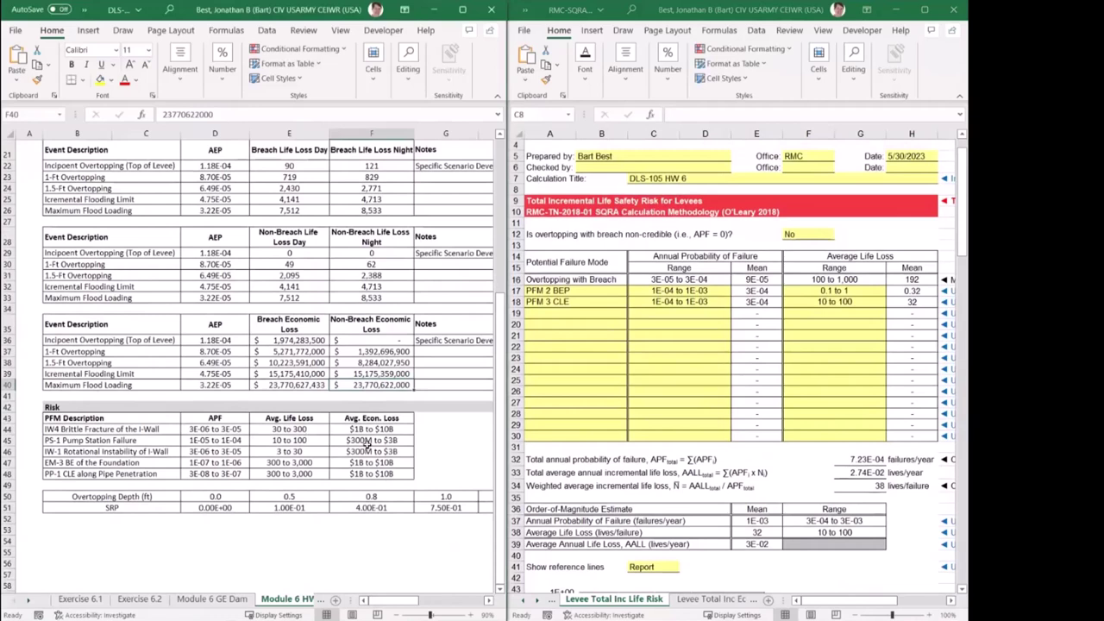
left_click(800, 235)
left_click(800, 235)
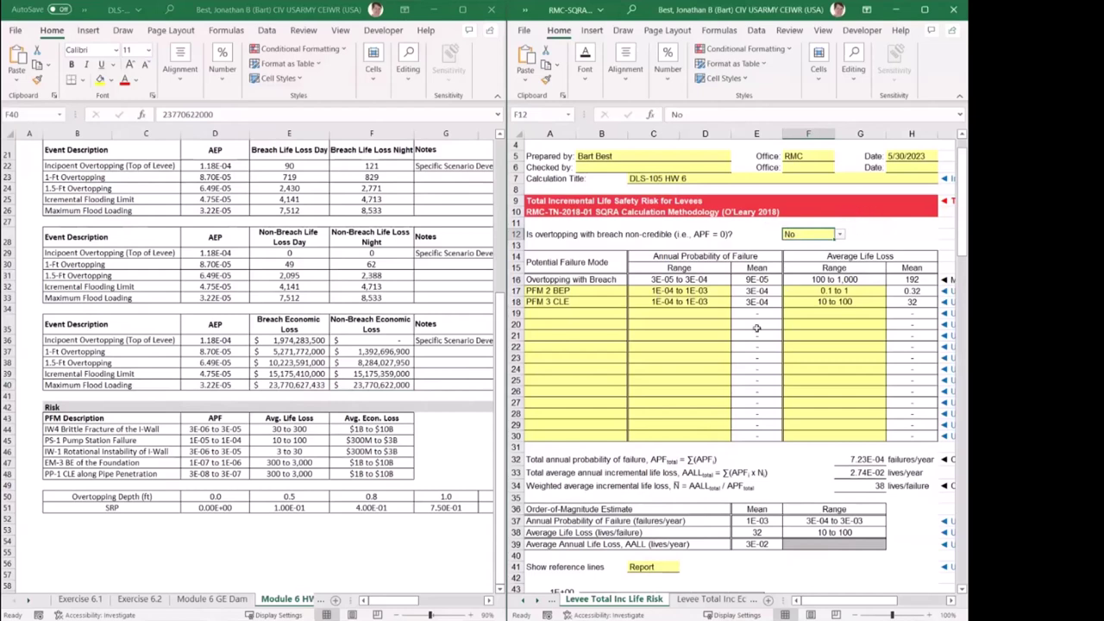
left_click(523, 600)
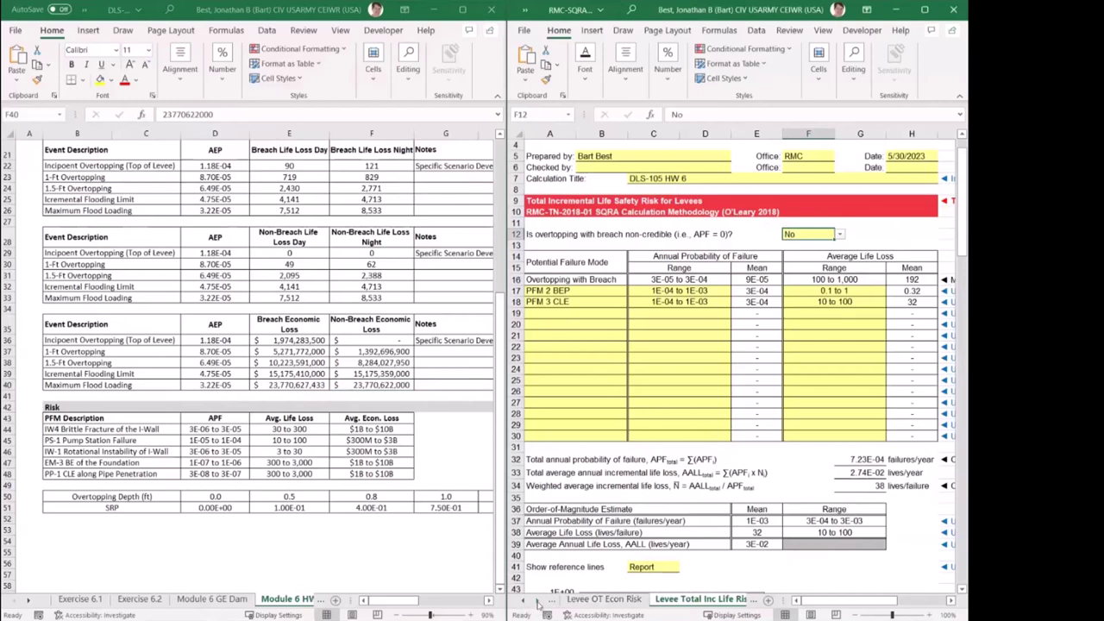
left_click(536, 602)
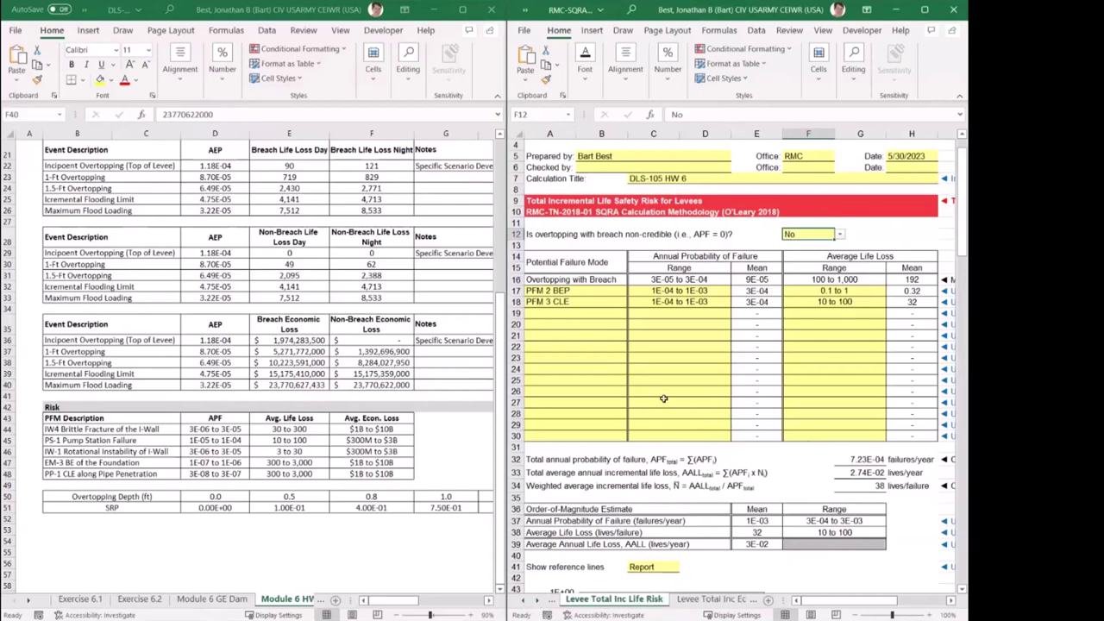
left_click_drag(655, 279, 931, 279)
left_click(826, 244)
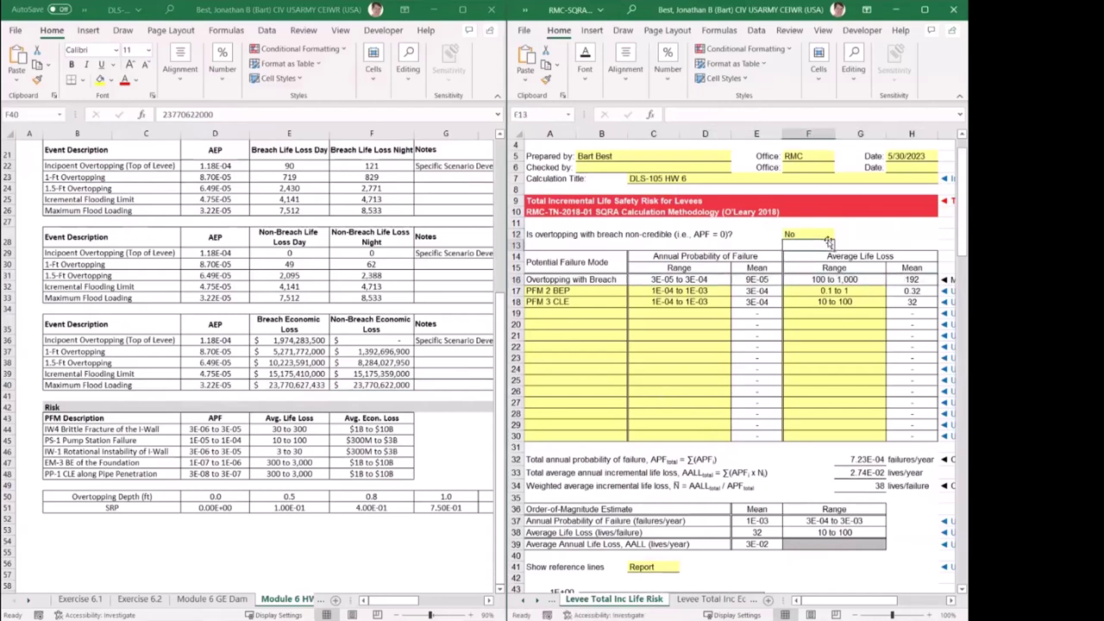
Try Yes for whether overtopping with breach is non-credible, dismiss the log chart warning, and restore No.
left_click(825, 231)
left_click(839, 234)
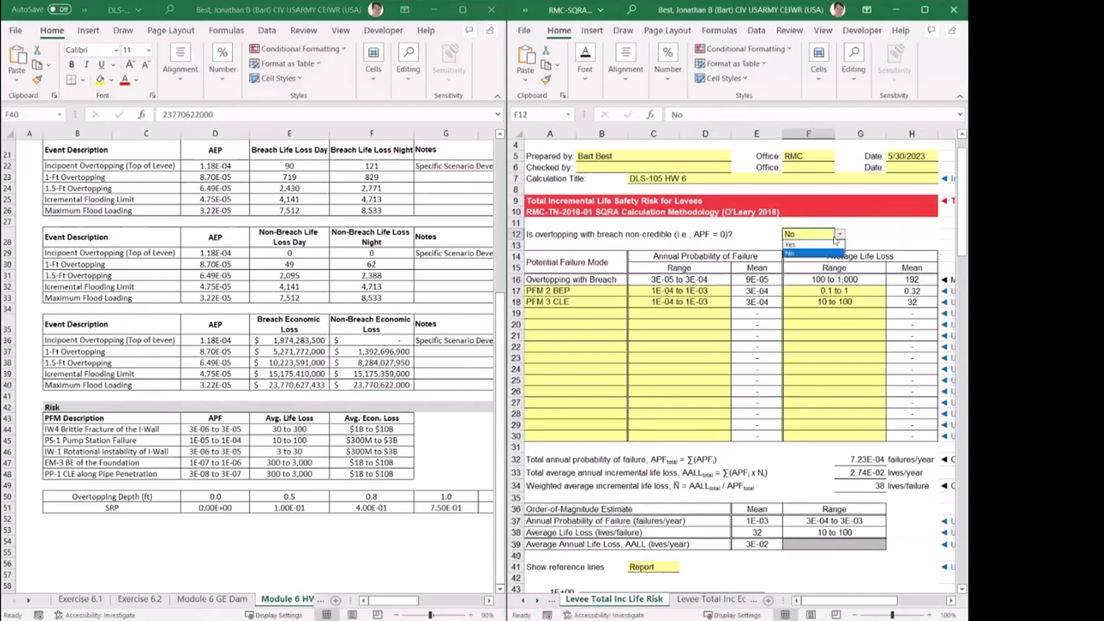
left_click(828, 245)
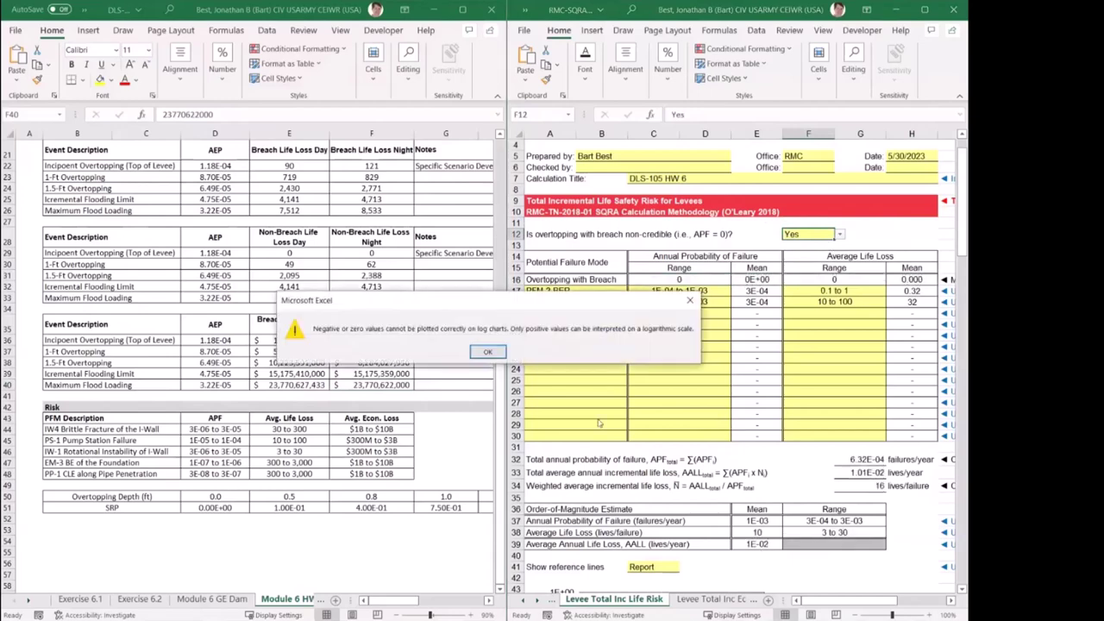
left_click(488, 352)
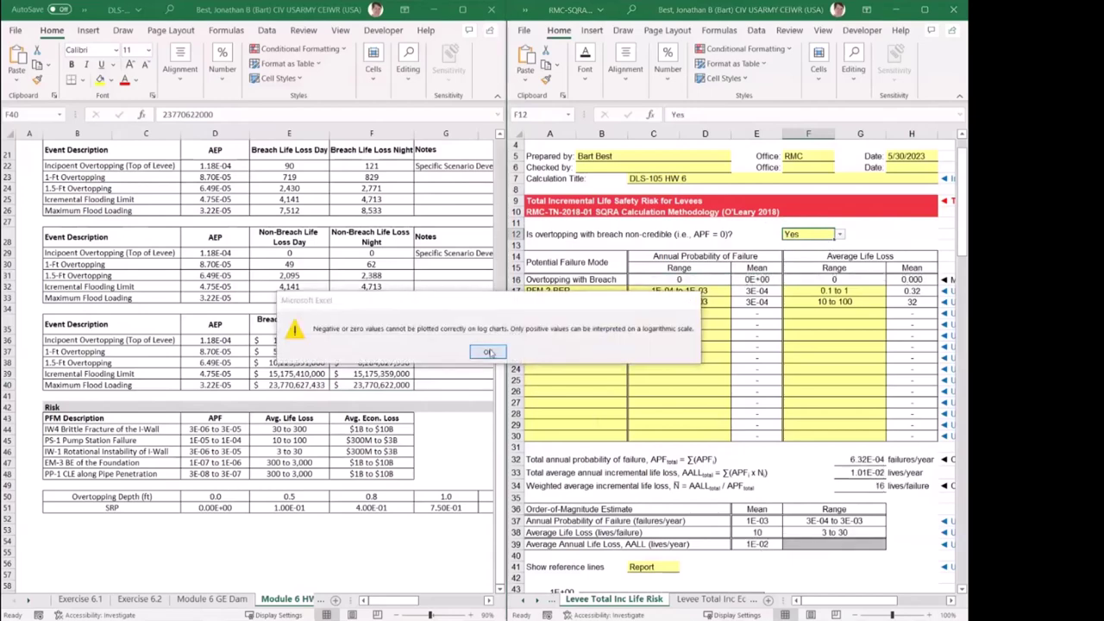
left_click(839, 234)
left_click(832, 253)
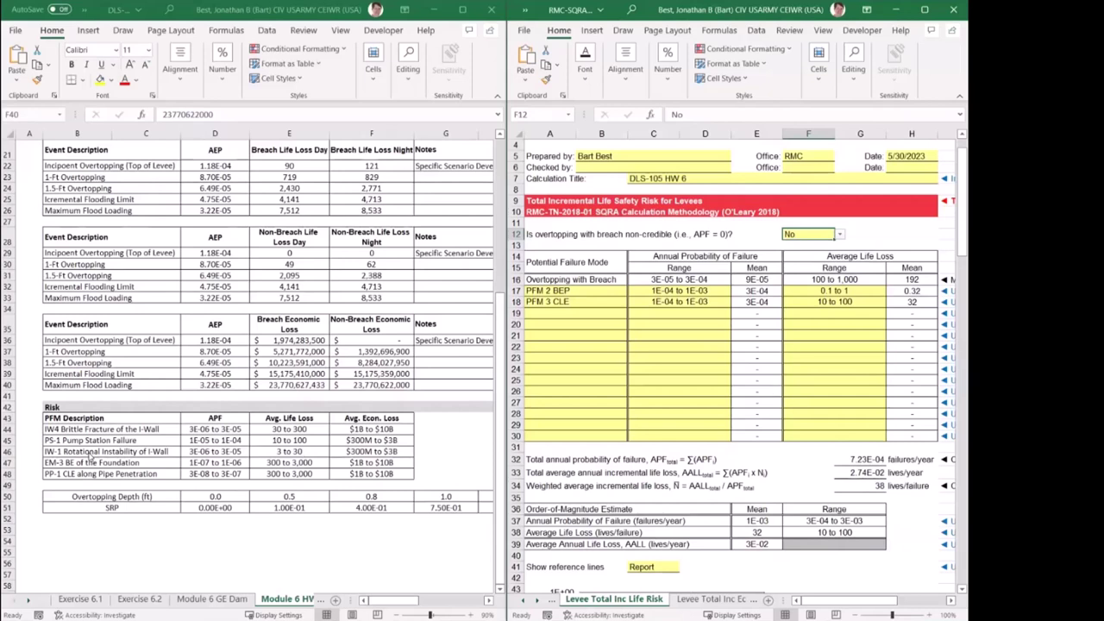
List the potential failure modes below Overtopping with Breach as IW 4, PS-1, IW-1, EM-3 and PP-1.
left_click(572, 292)
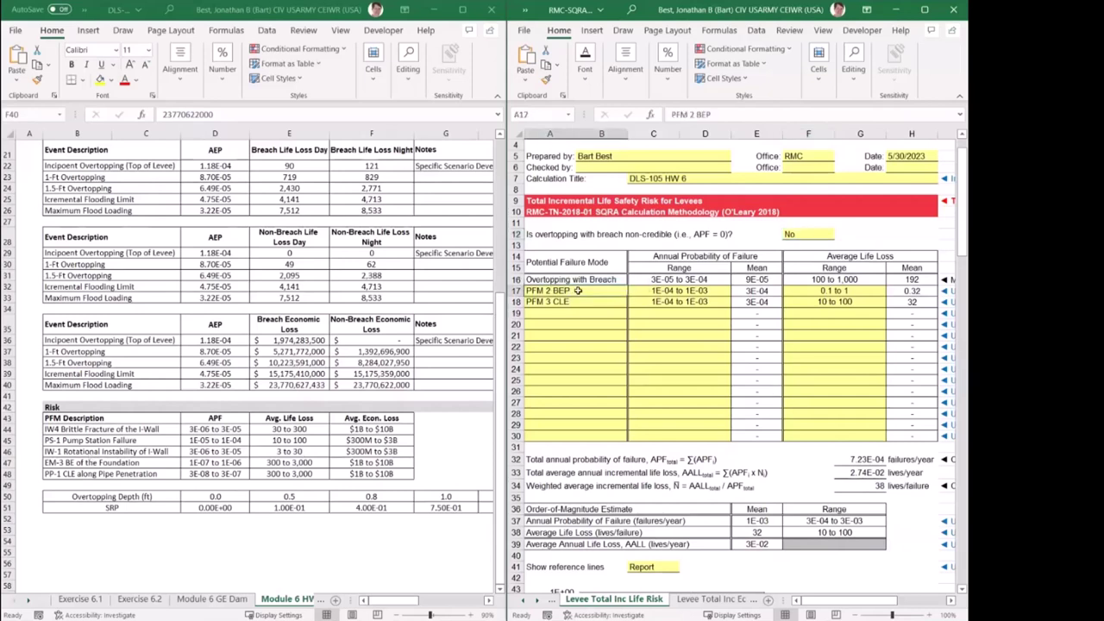
type("IW 4")
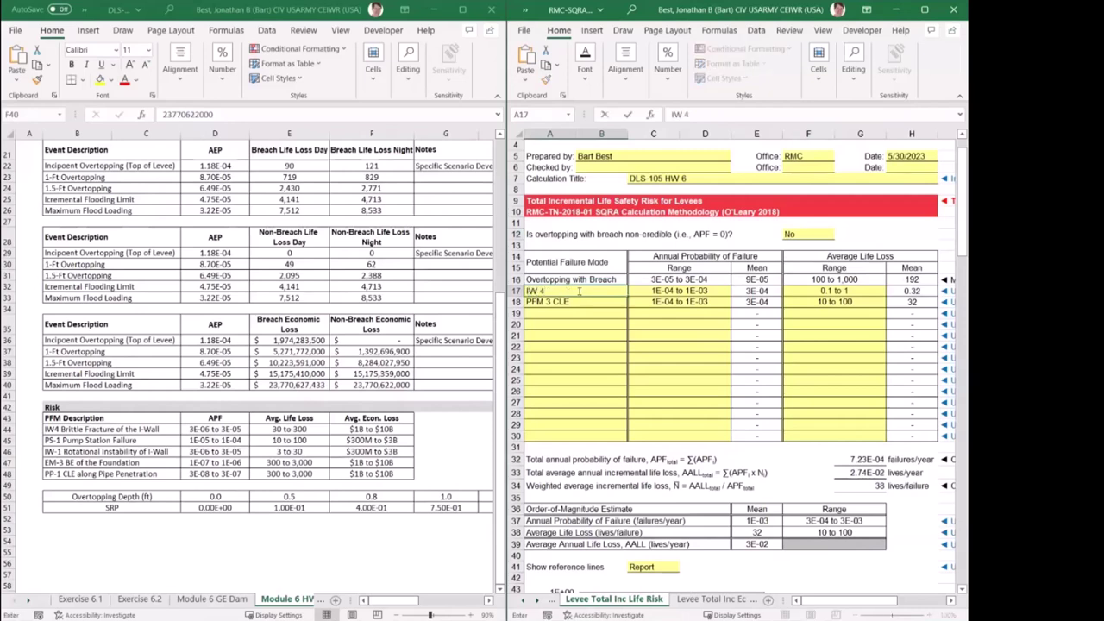
key("Return")
type("PS-1")
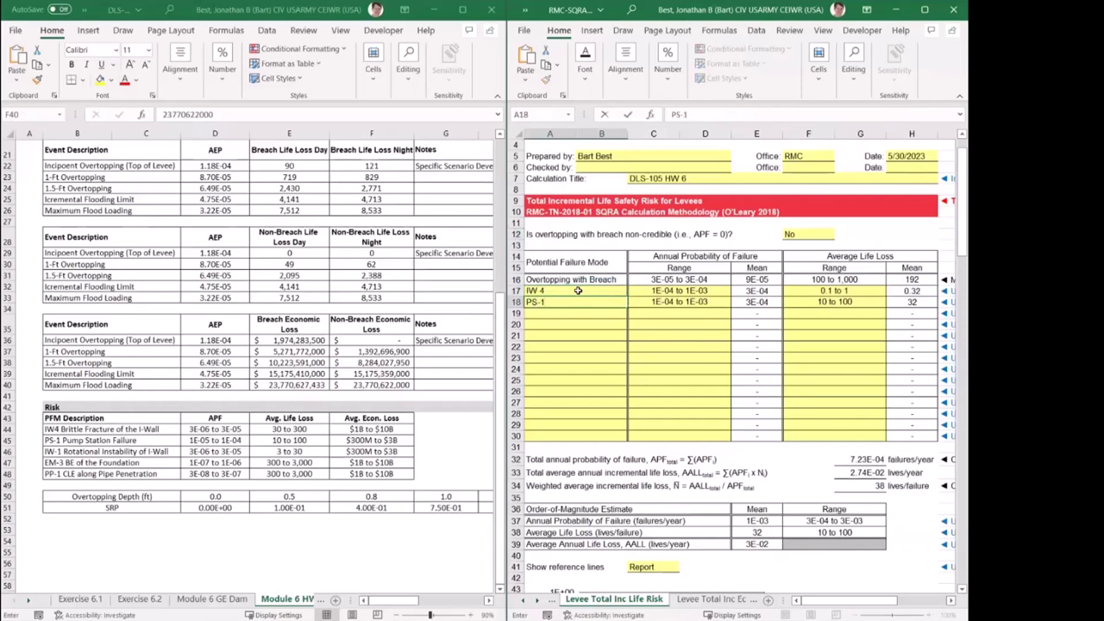
key("Return")
type("IW-1")
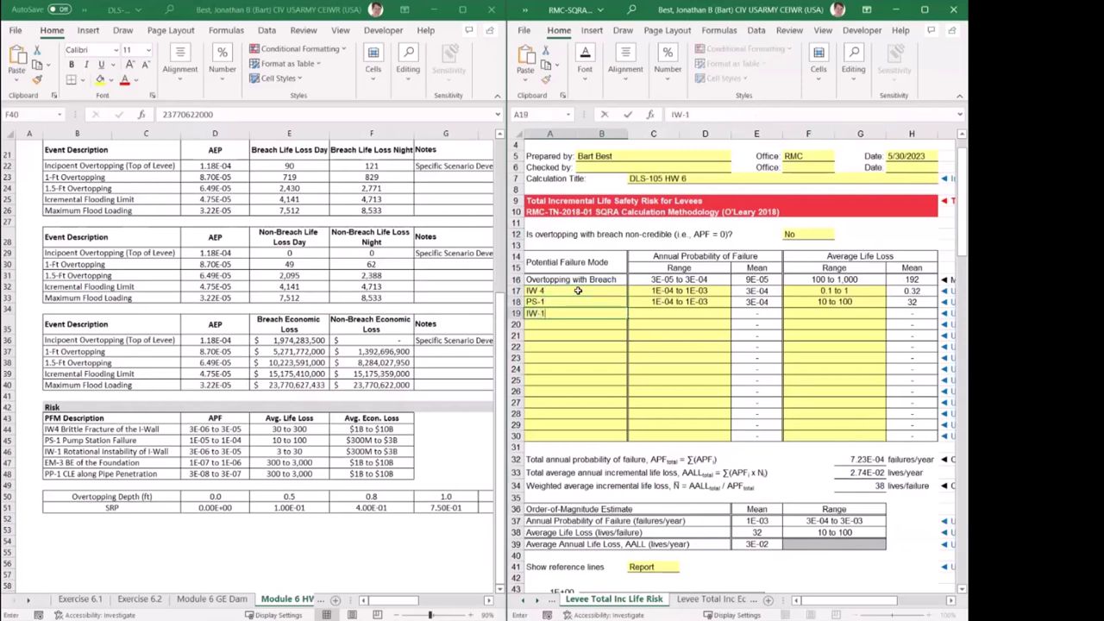
key("Return")
type("EM")
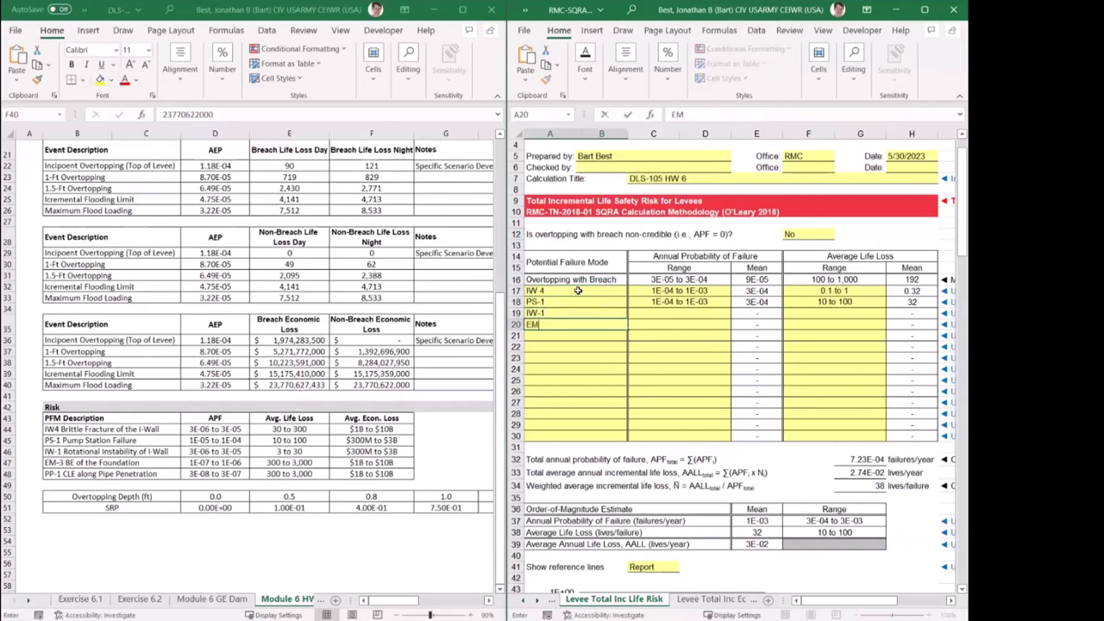
type("-3")
key("Return")
type("PP")
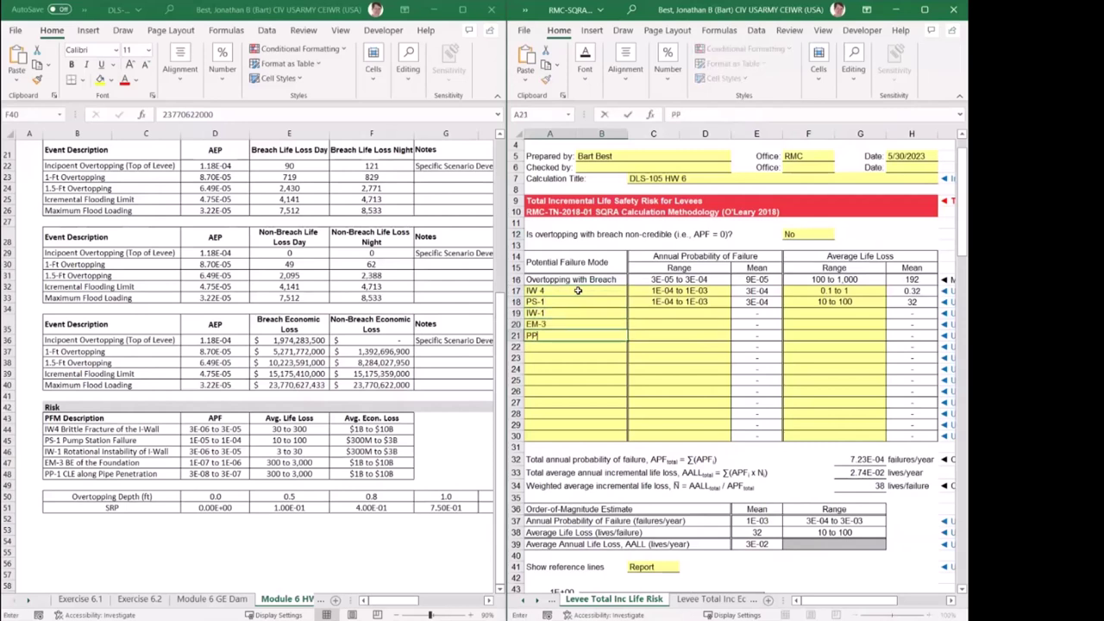
type("-1")
key("Return")
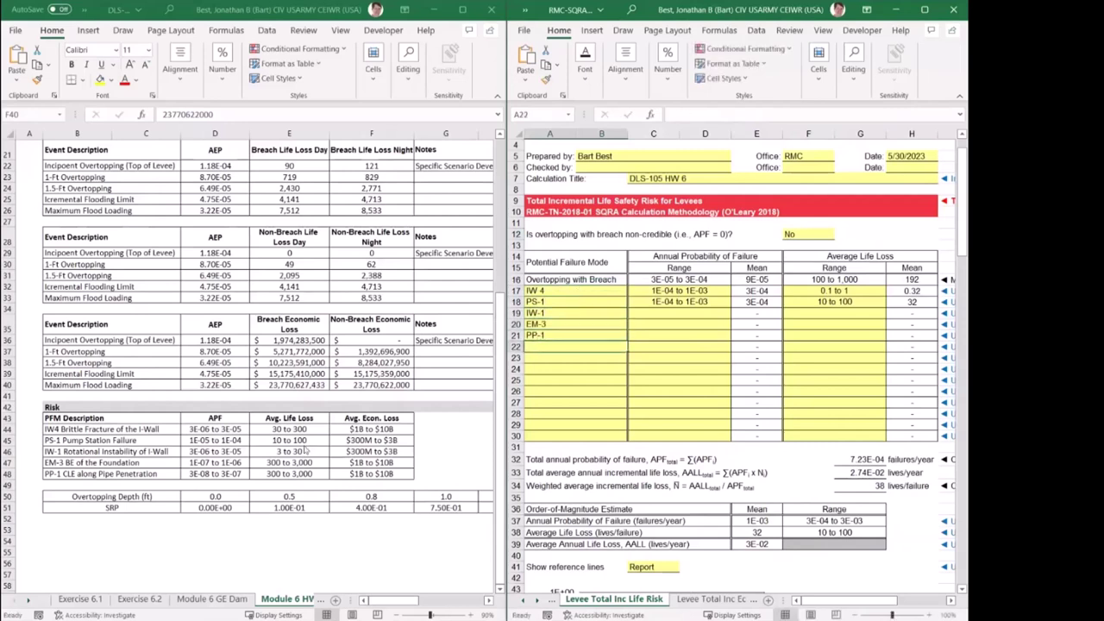
Set the annual probability of failure range to 3E-06 to 3E-05 for IW 4 and 1E-05 to 1E-04 for PS-1.
left_click(672, 291)
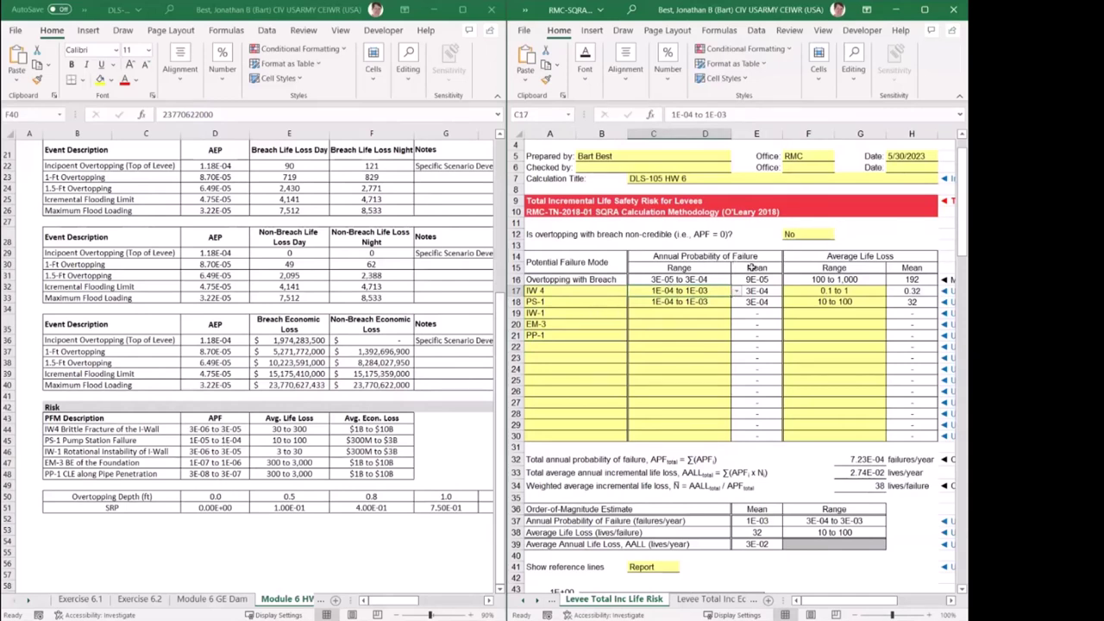
left_click(736, 293)
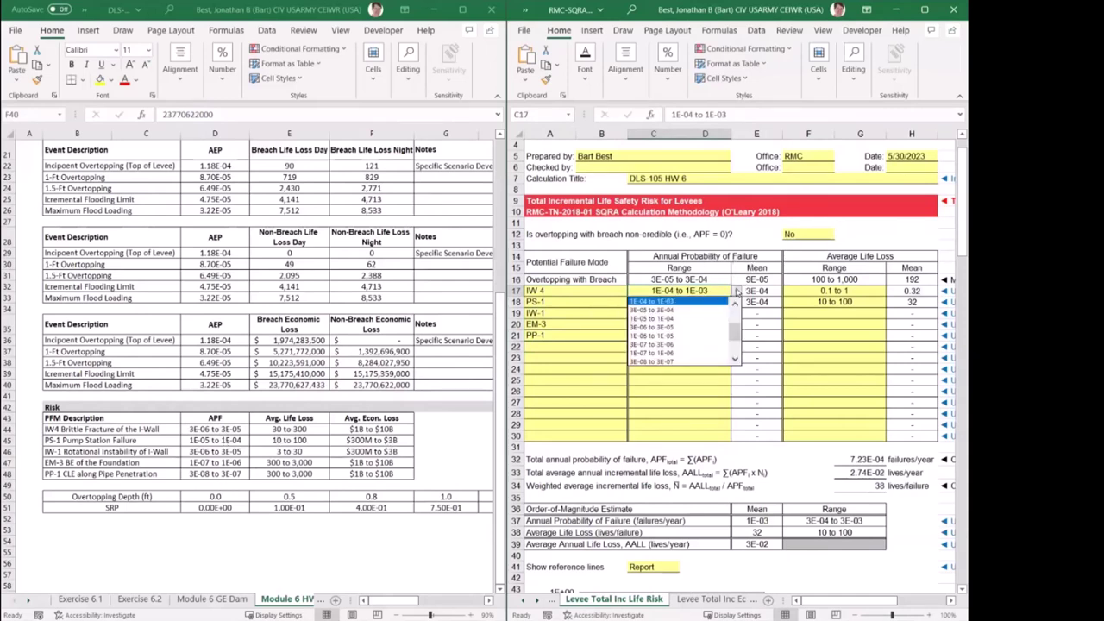
left_click(713, 328)
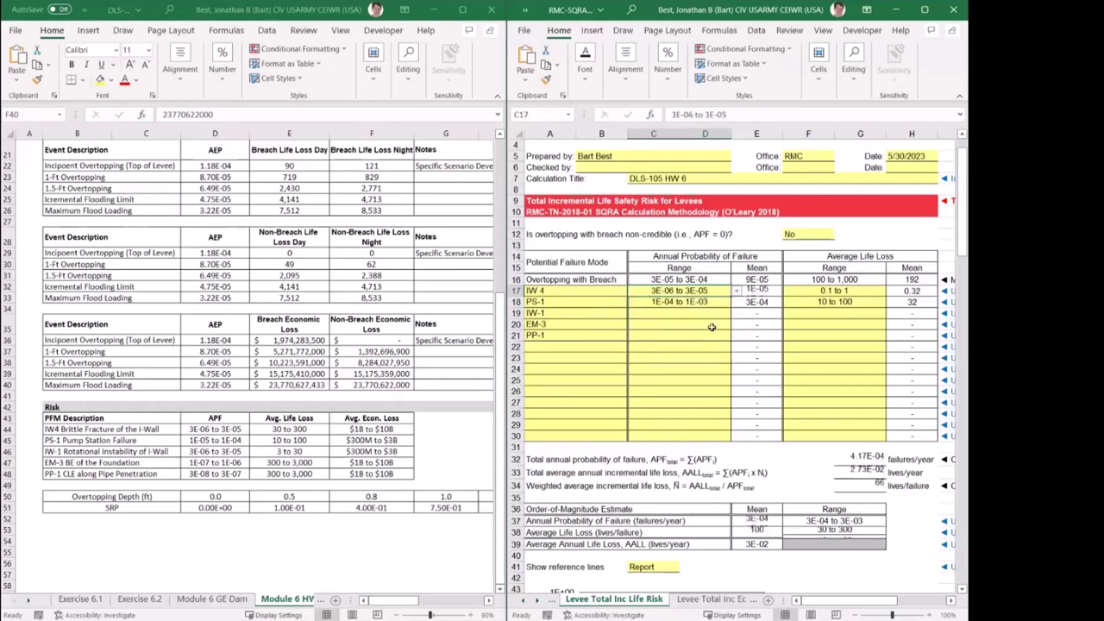
left_click(733, 302)
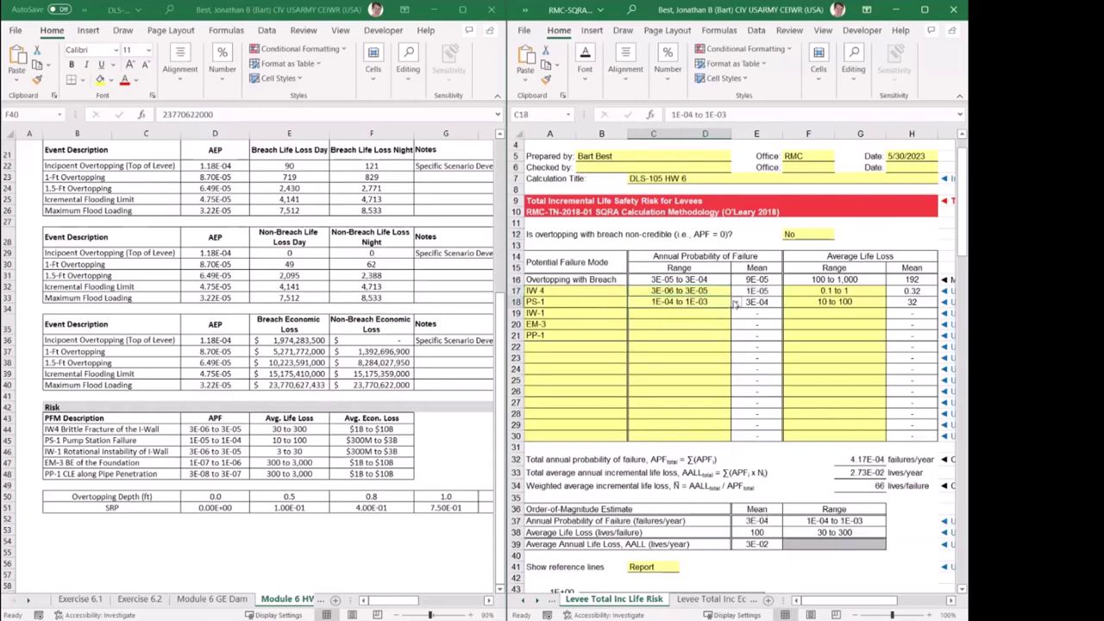
left_click(735, 303)
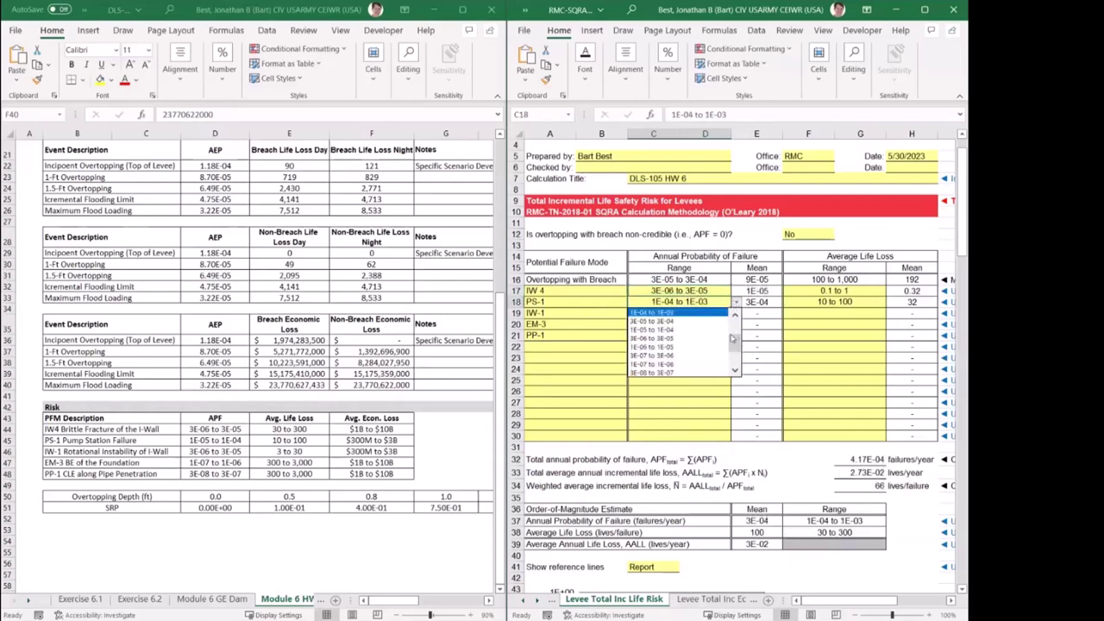
left_click(713, 329)
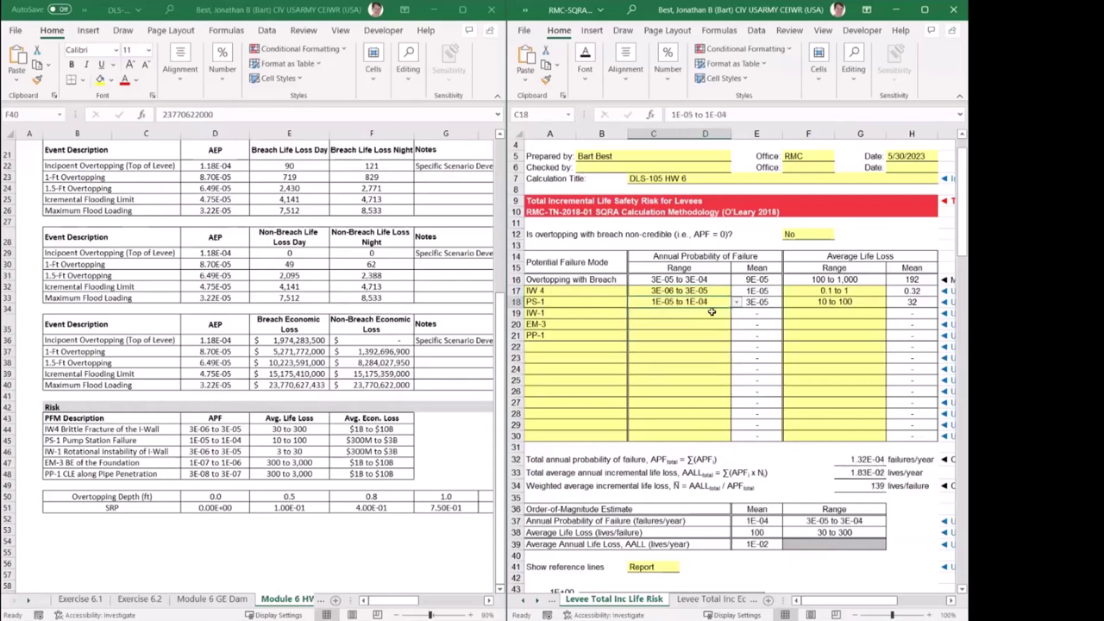
Set the annual probability of failure range for IW-1 to 3E-06 to 3E-05.
left_click(711, 312)
left_click(735, 315)
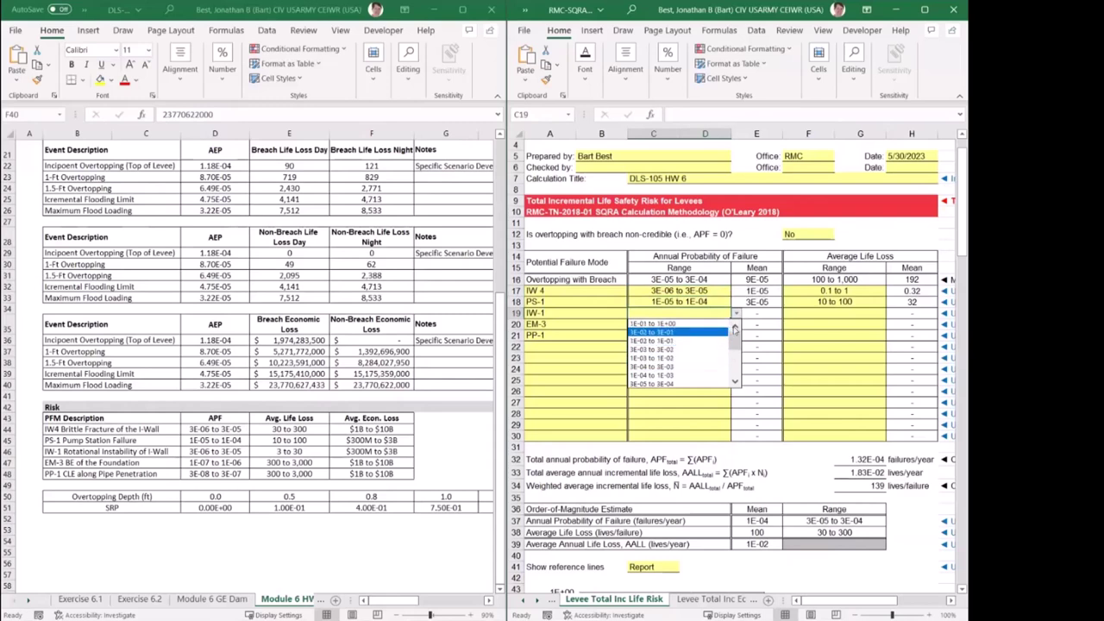
left_click(735, 382)
left_click(734, 382)
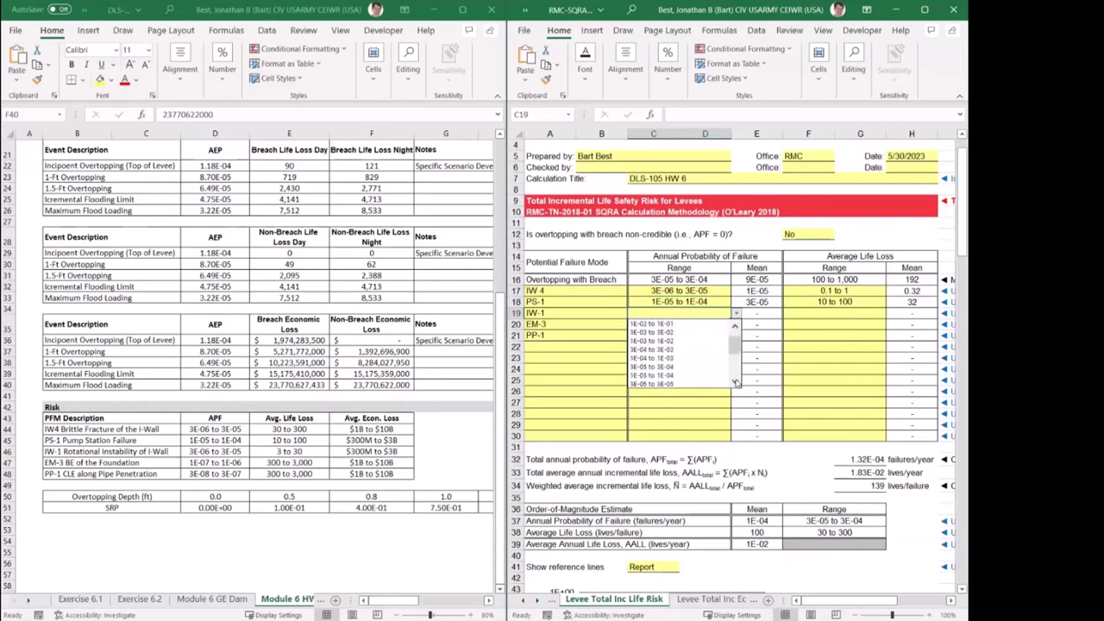
left_click(710, 380)
Set the annual probability of failure range to 1E-07 to 1E-06 for EM-3 and 3E-08 to 3E-07 for PP-1.
left_click(713, 324)
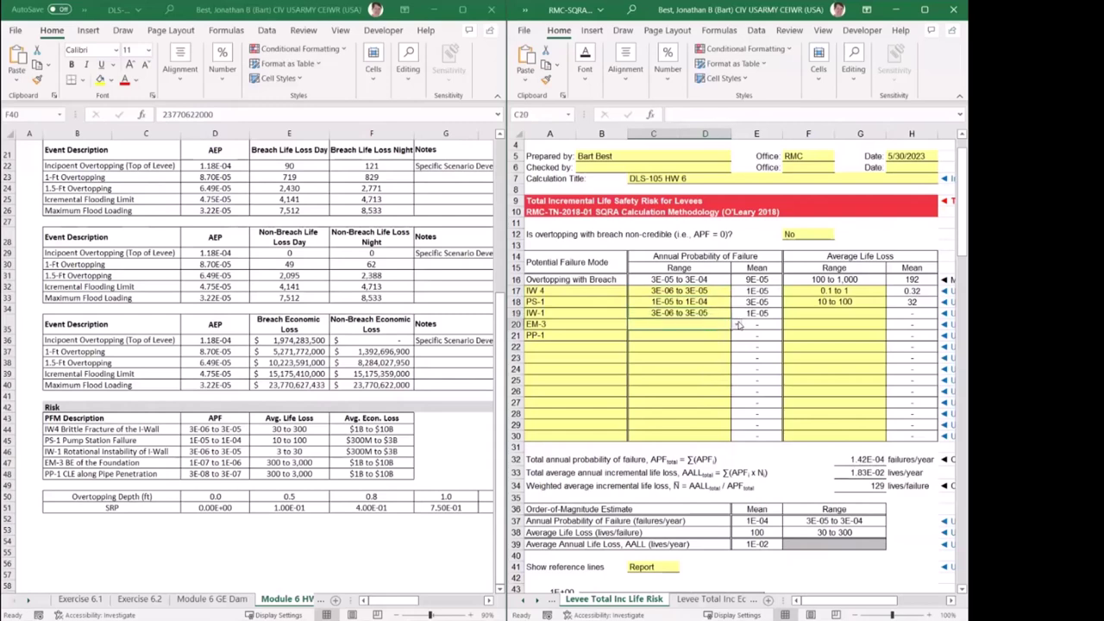
left_click(737, 324)
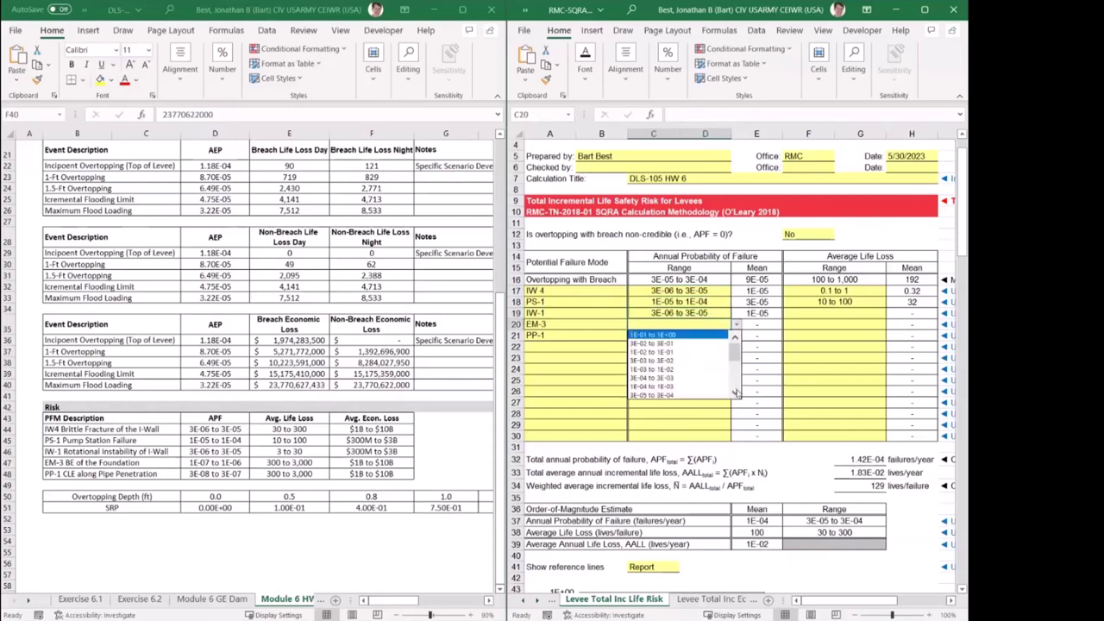
left_click(735, 393)
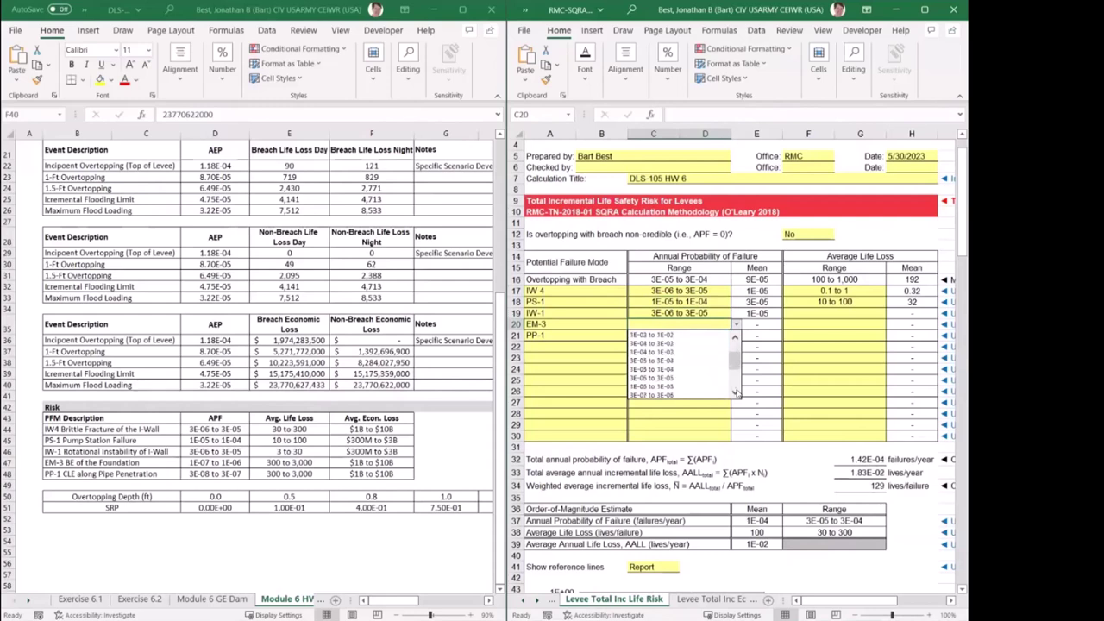
scroll(712, 390, "down", 1)
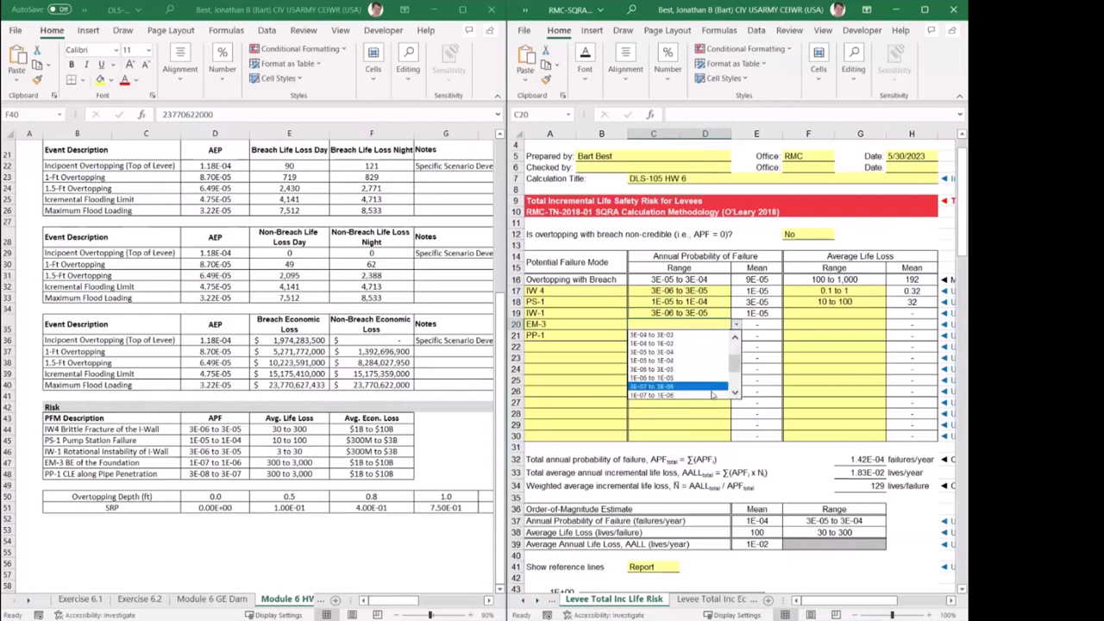
left_click(713, 394)
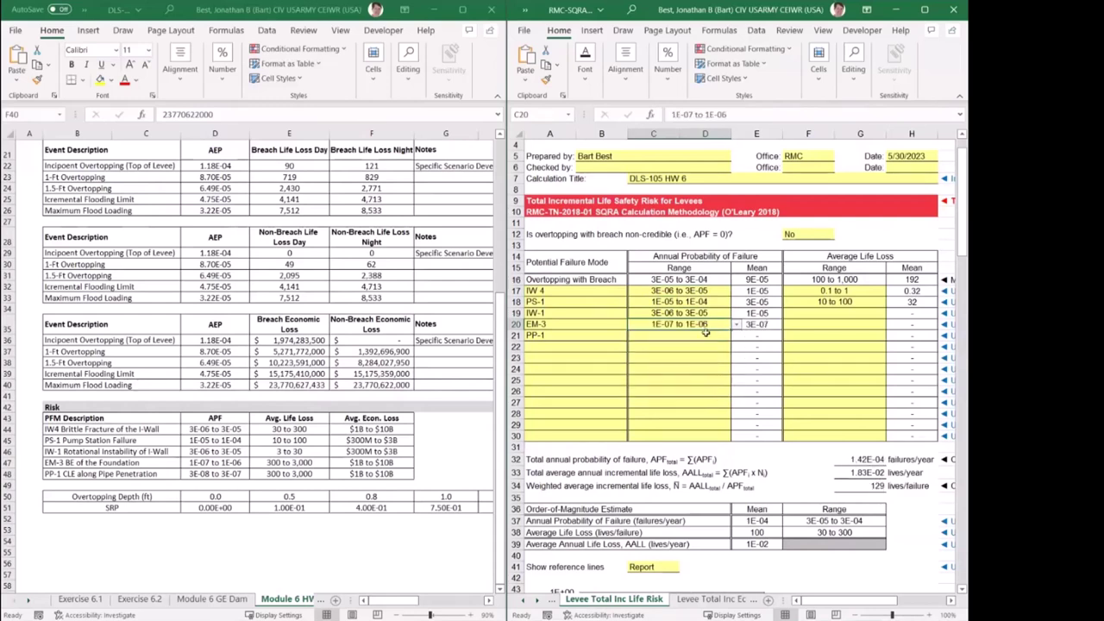
left_click(706, 335)
left_click(736, 336)
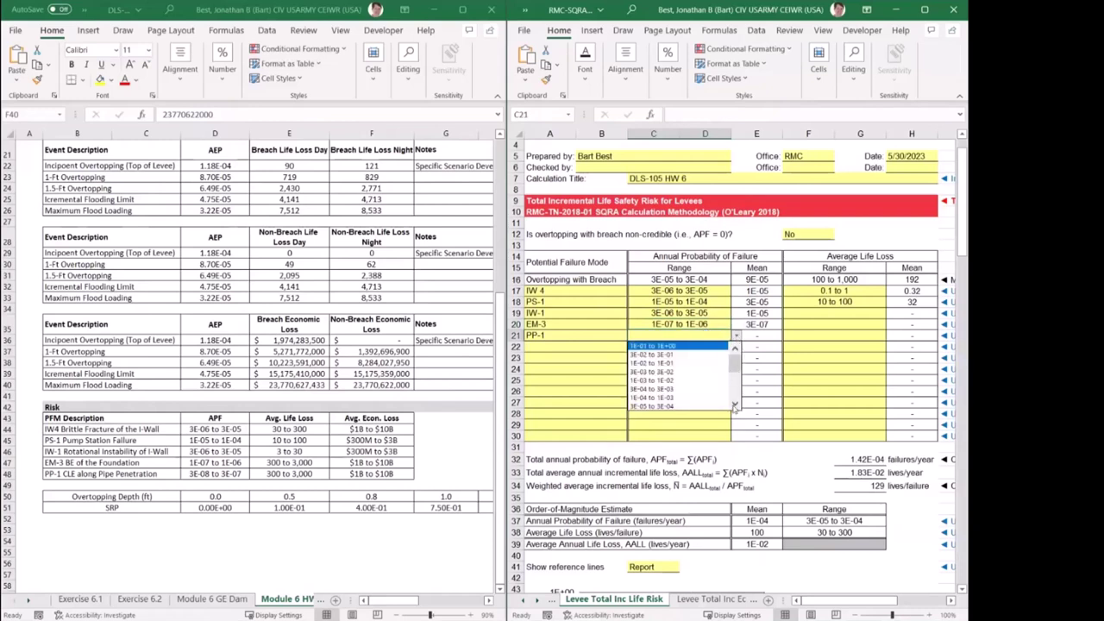
left_click(734, 405)
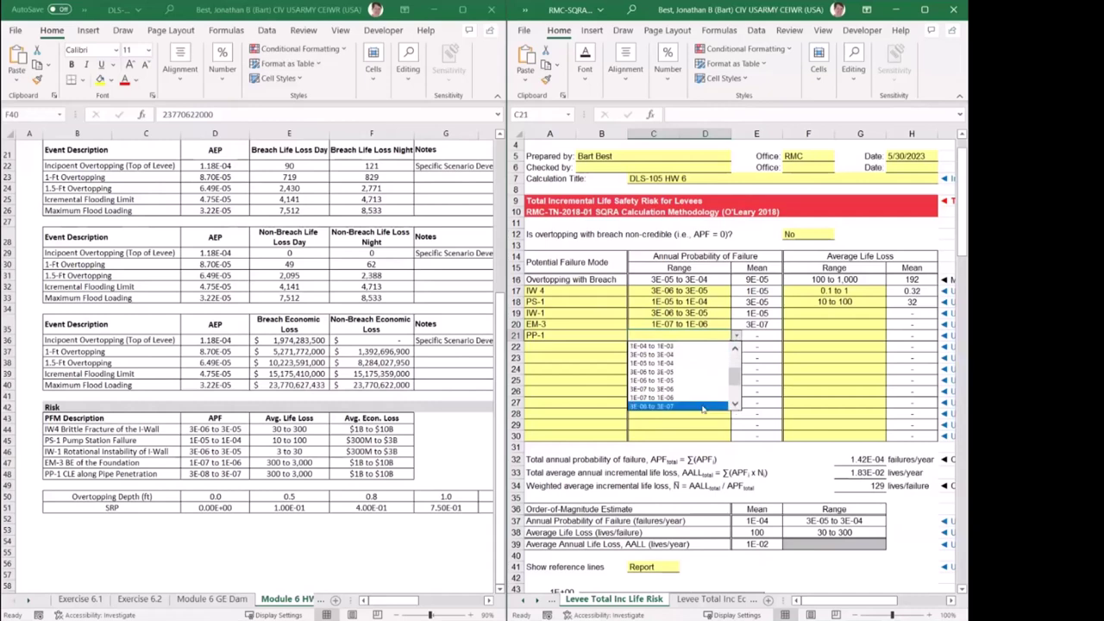
left_click(703, 407)
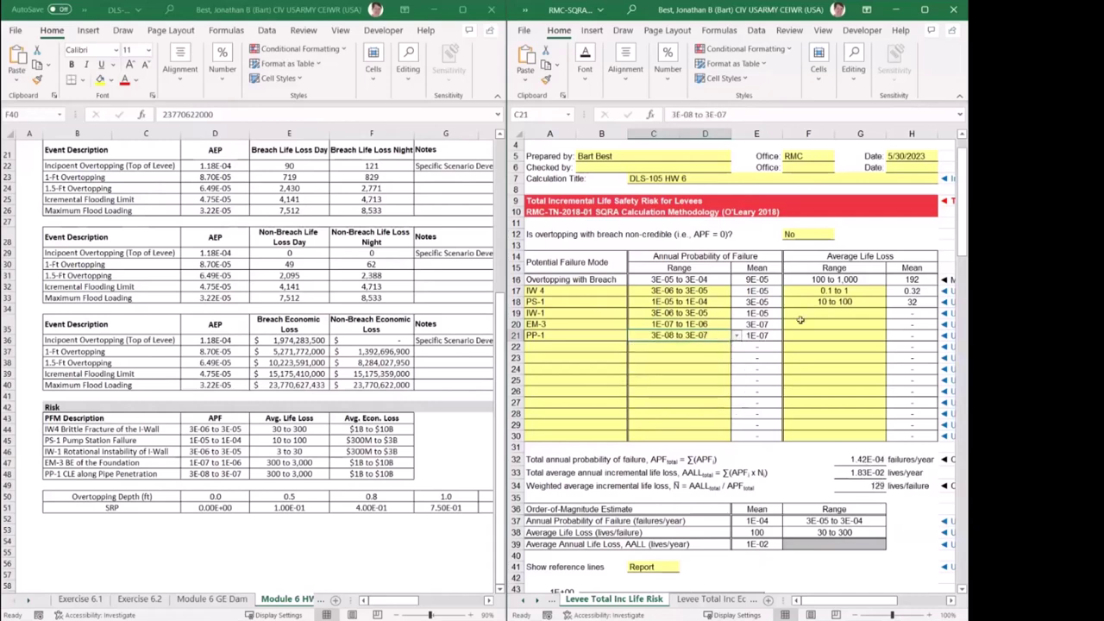
Set the average life loss range to 30 to 300 for IW 4 and keep 10 to 100 for PS-1.
left_click(848, 291)
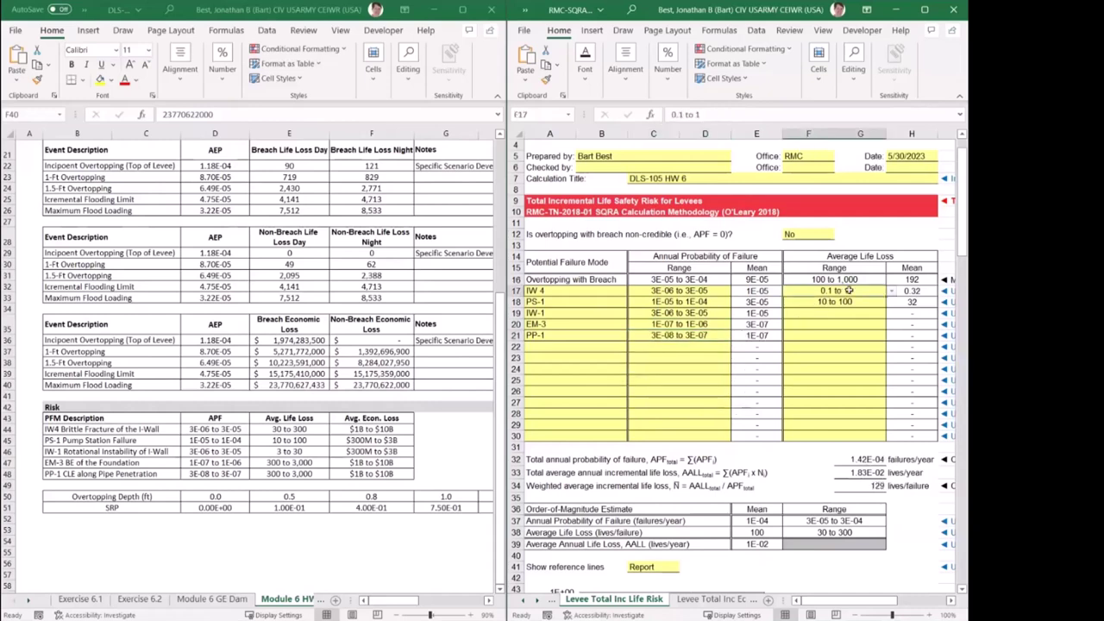
left_click(893, 293)
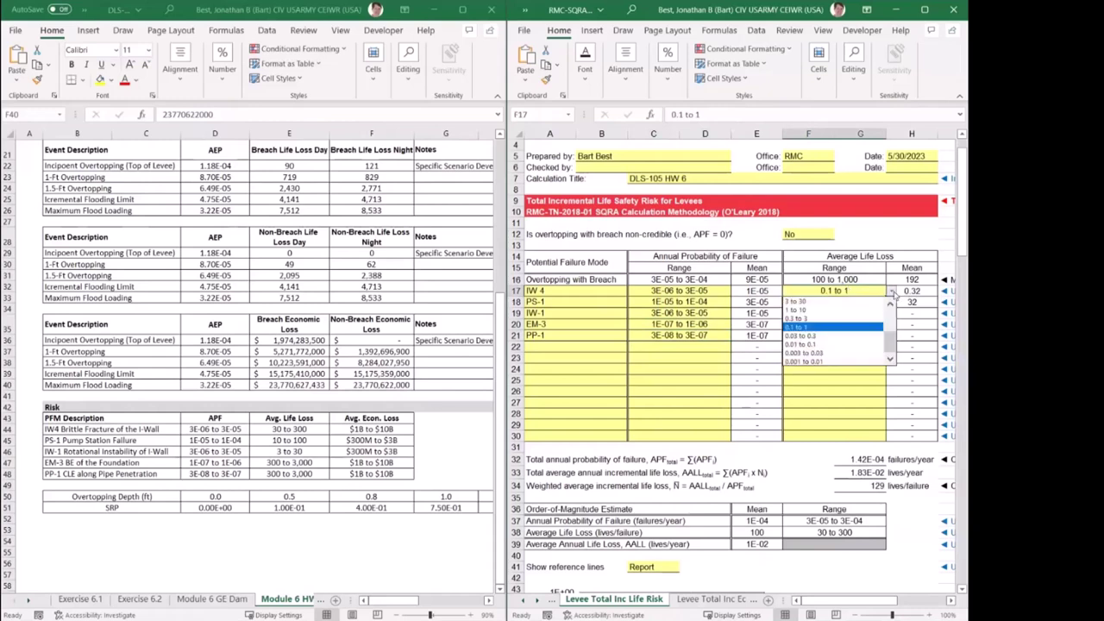
left_click(890, 303)
left_click(862, 301)
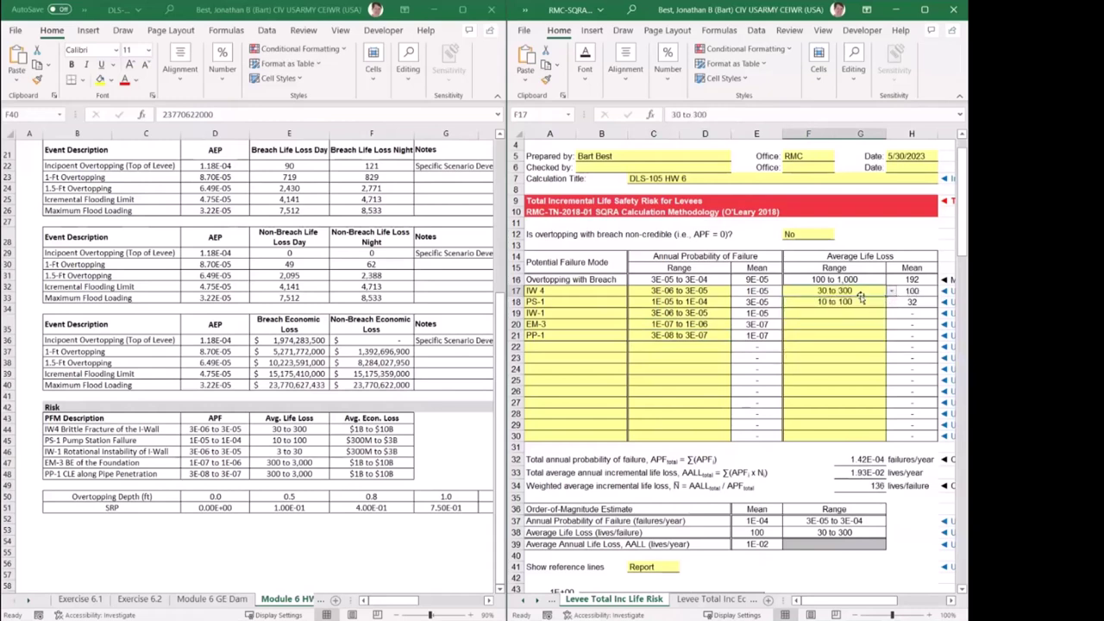
left_click(860, 301)
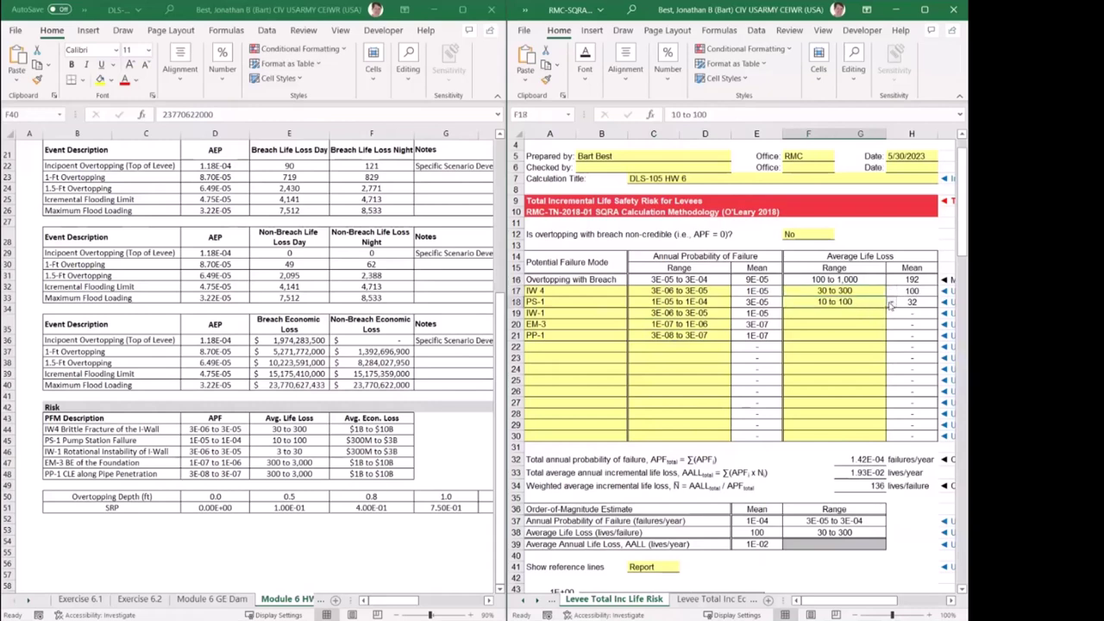
left_click(891, 302)
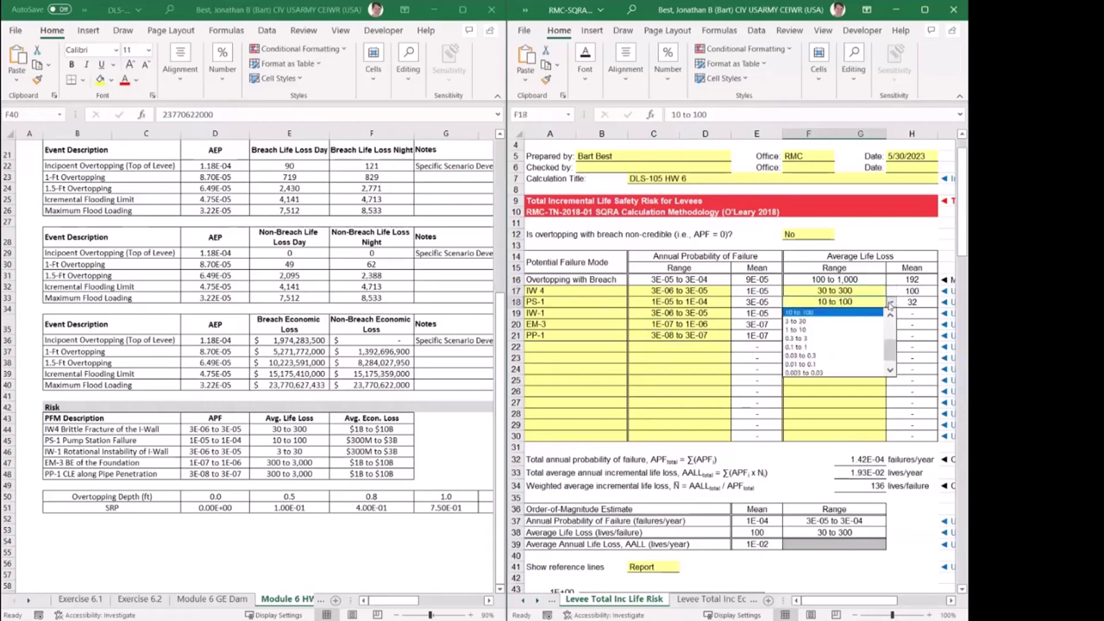
left_click(871, 313)
Set the average life loss range for IW-1 to 3 to 30.
left_click(873, 319)
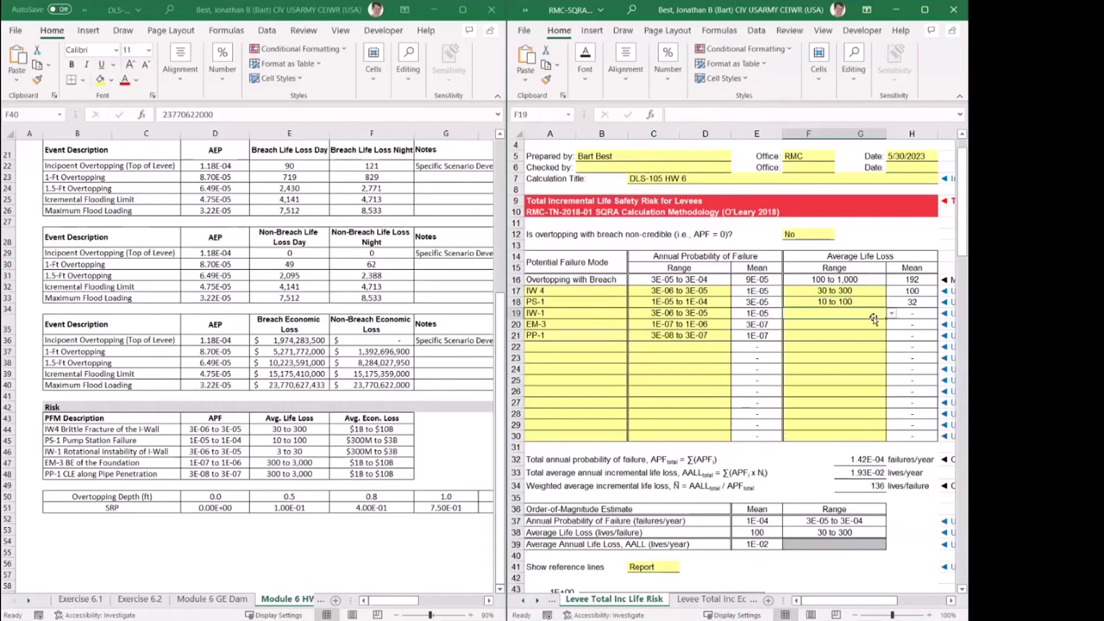
left_click(890, 314)
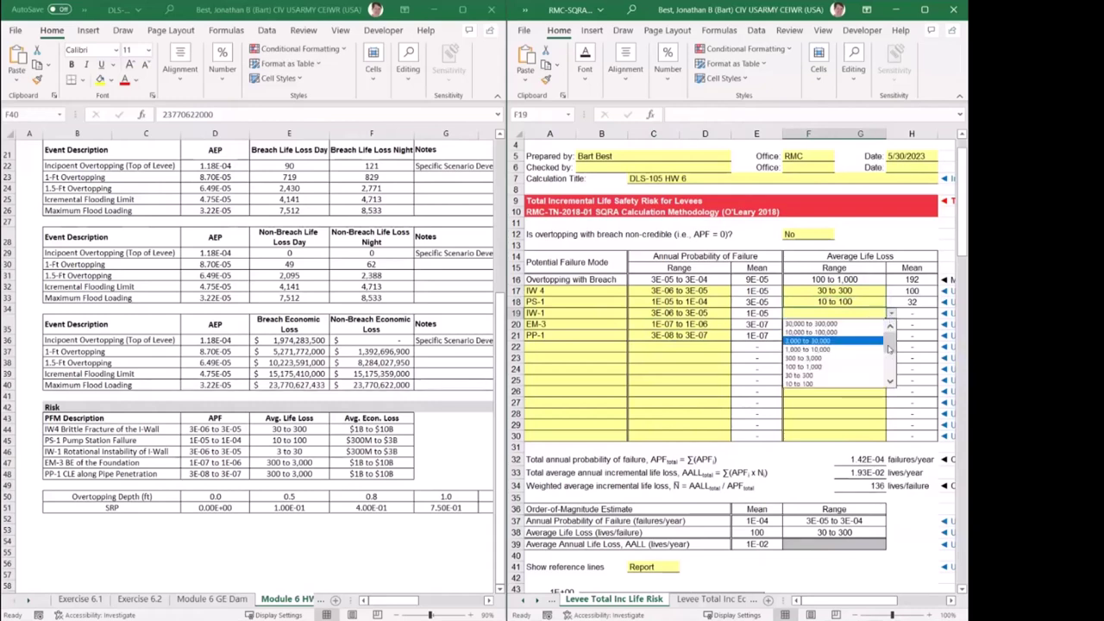
left_click_drag(890, 350, 888, 364)
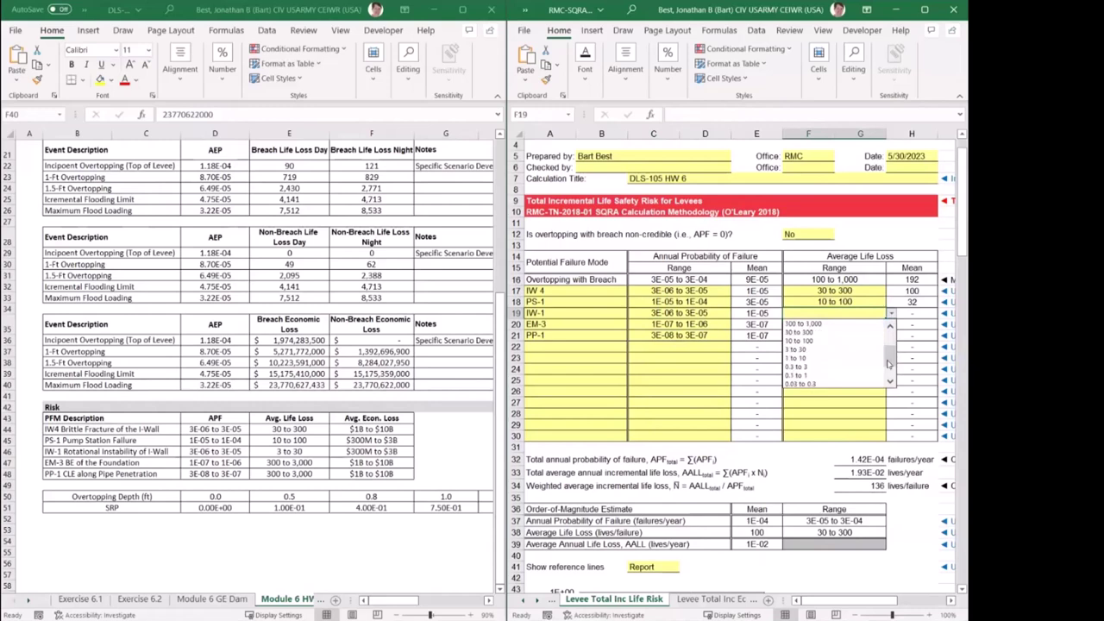
left_click(846, 350)
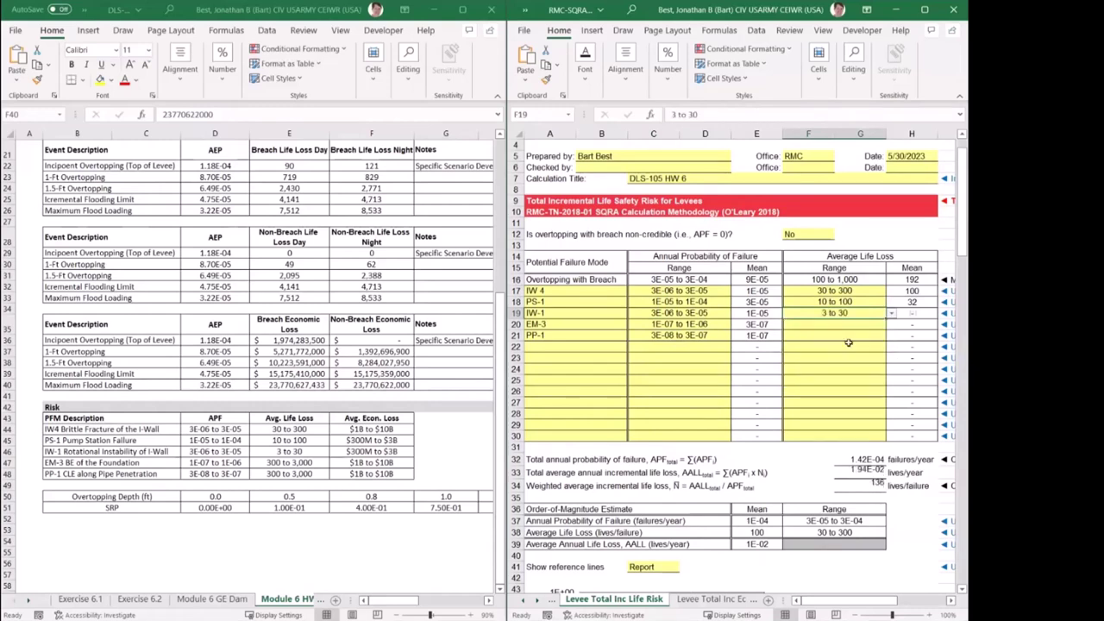
Set the average life loss range to 300 to 3,000 for both EM-3 and PP-1.
left_click(856, 324)
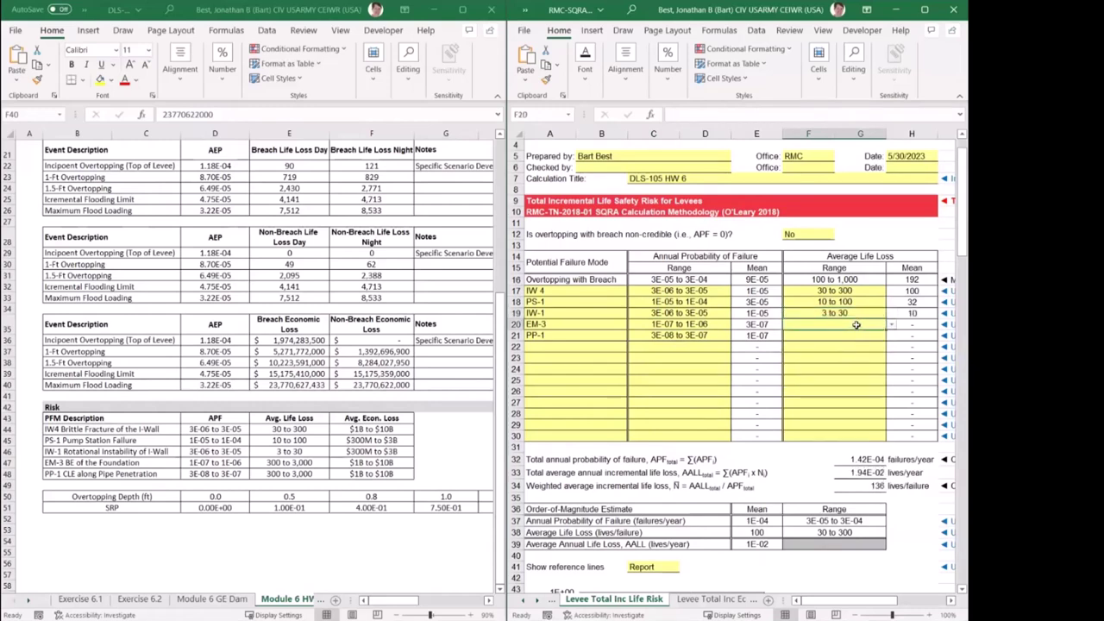
left_click(892, 328)
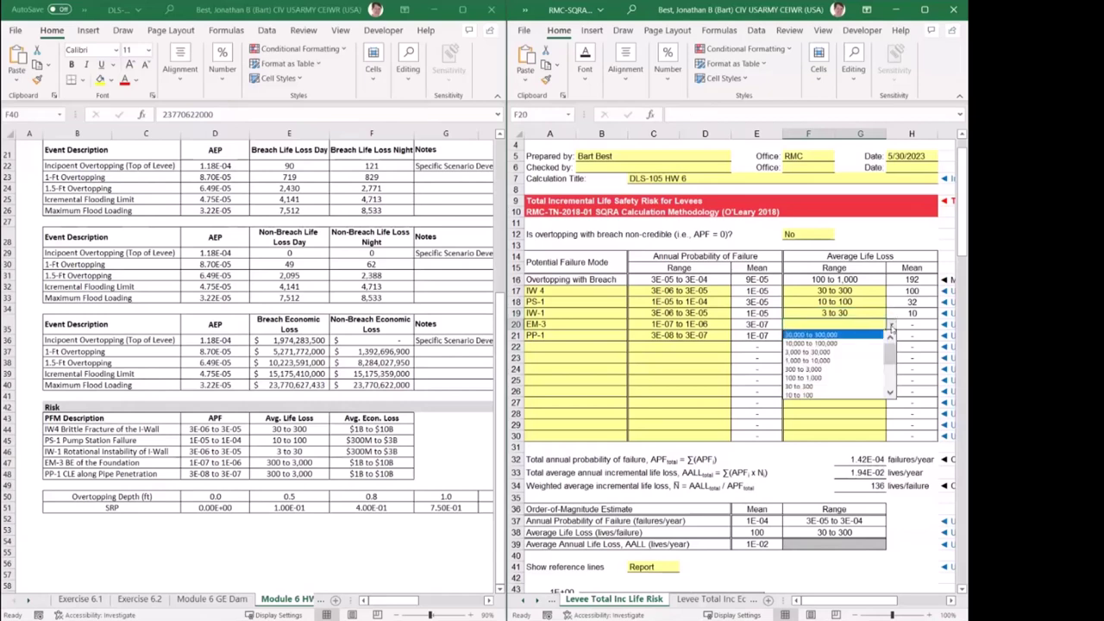
left_click(854, 369)
left_click(863, 339)
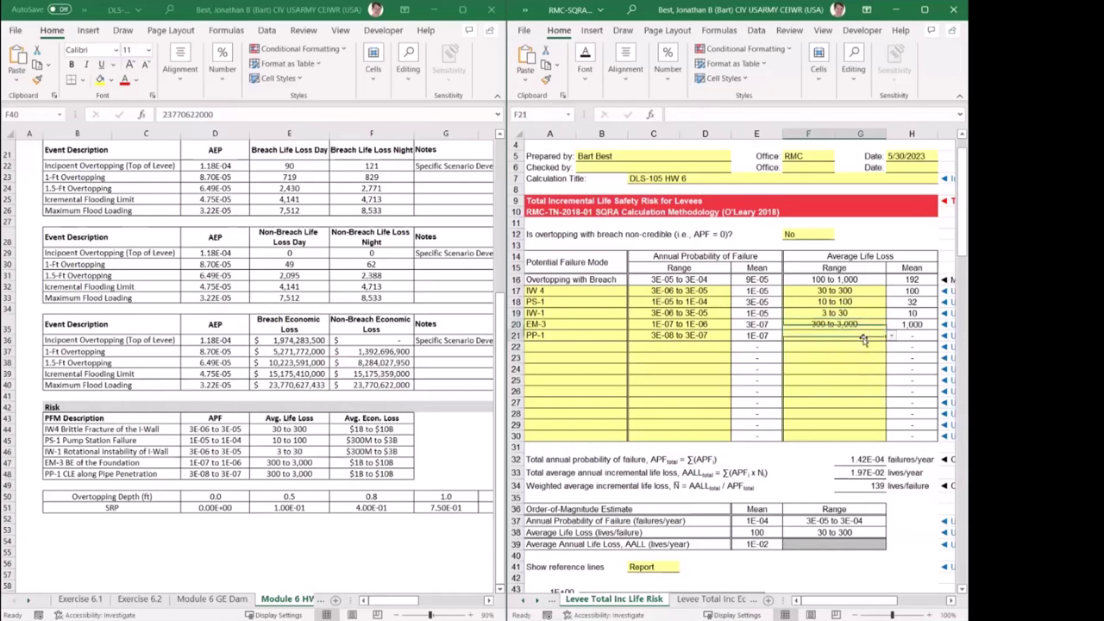
left_click(892, 335)
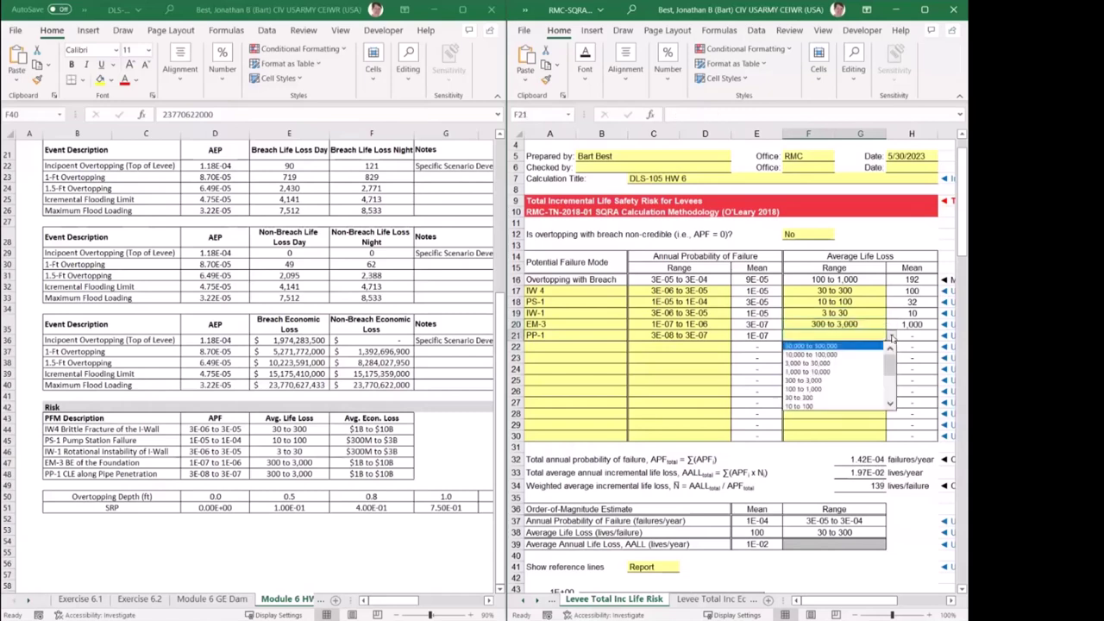
left_click(858, 380)
left_click(857, 379)
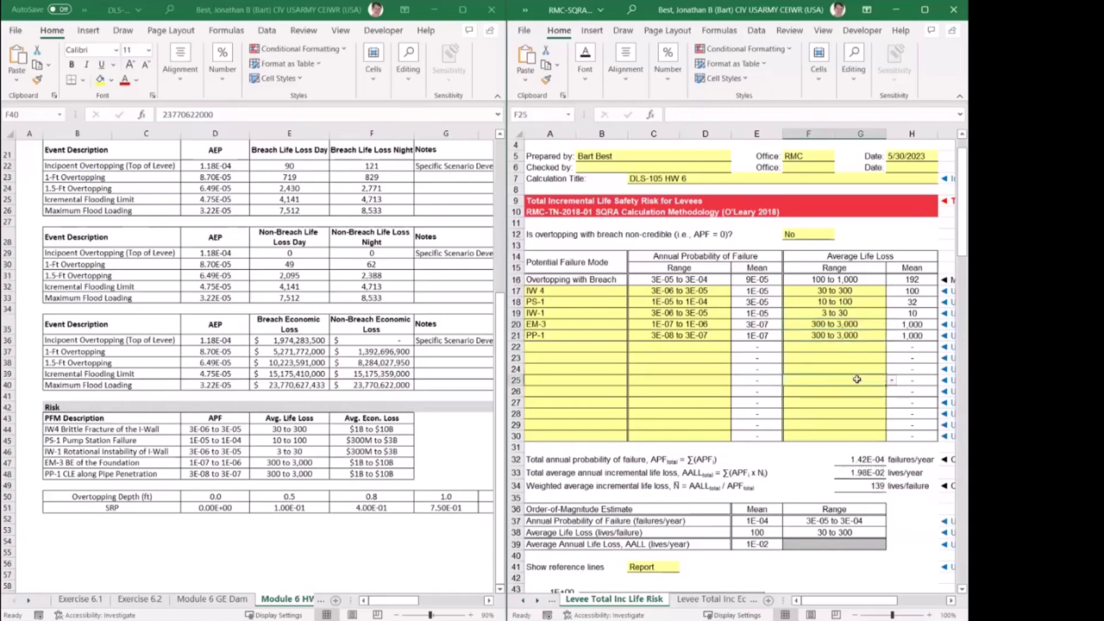
Examine the life risk totals, the order-of-magnitude estimate, and the chart of failure probability against average life loss.
scroll(857, 377, "down", 2)
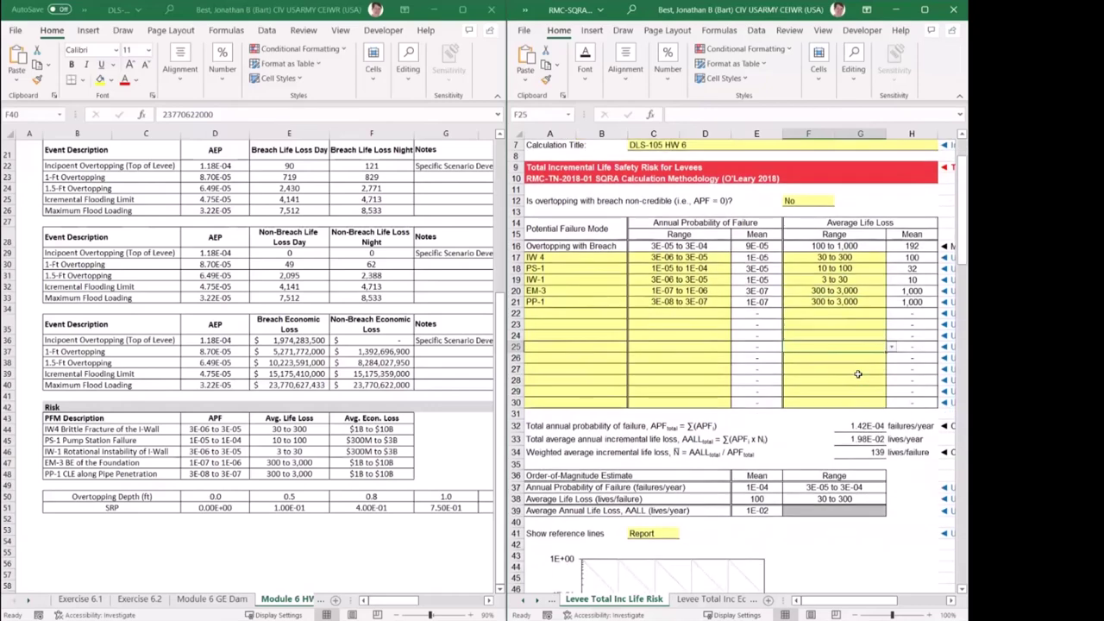
scroll(858, 374, "down", 5)
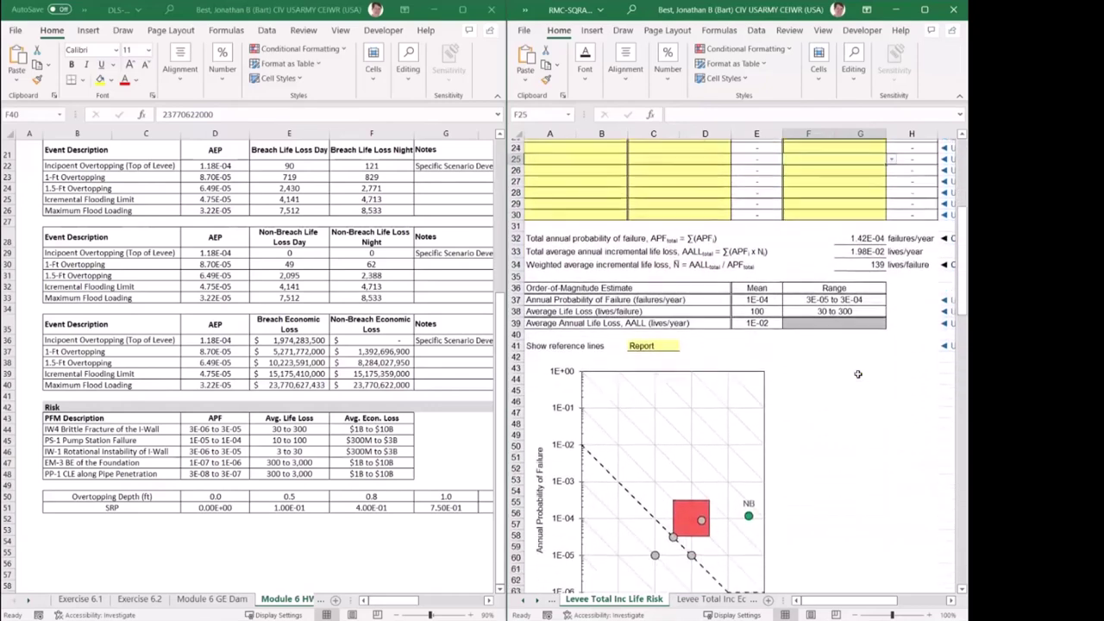
scroll(687, 472, "down", 2)
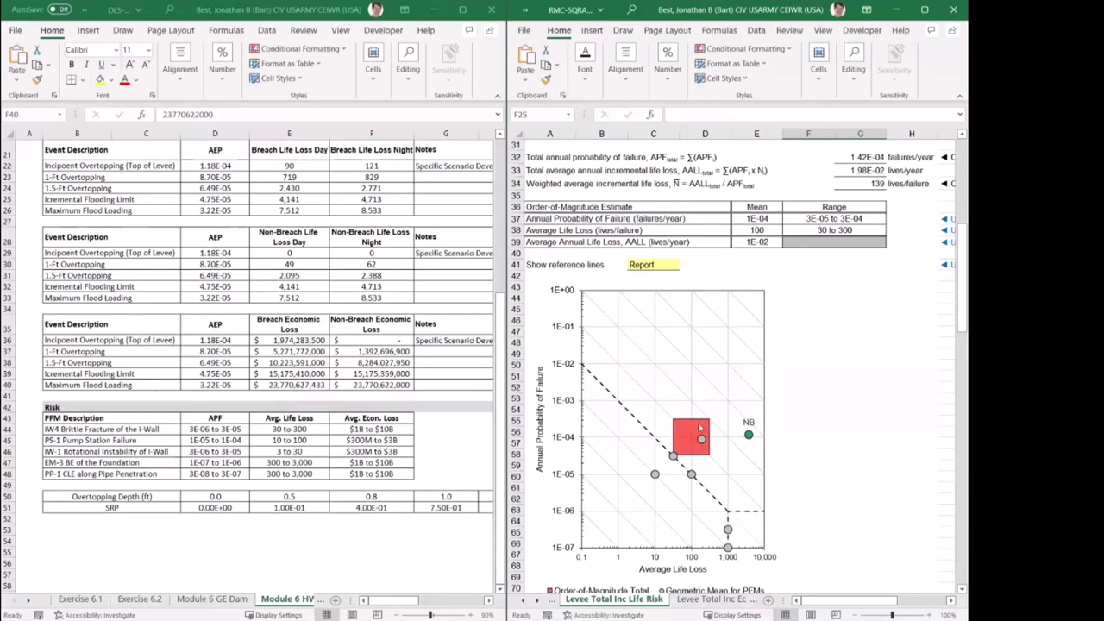
mouse_move(699, 428)
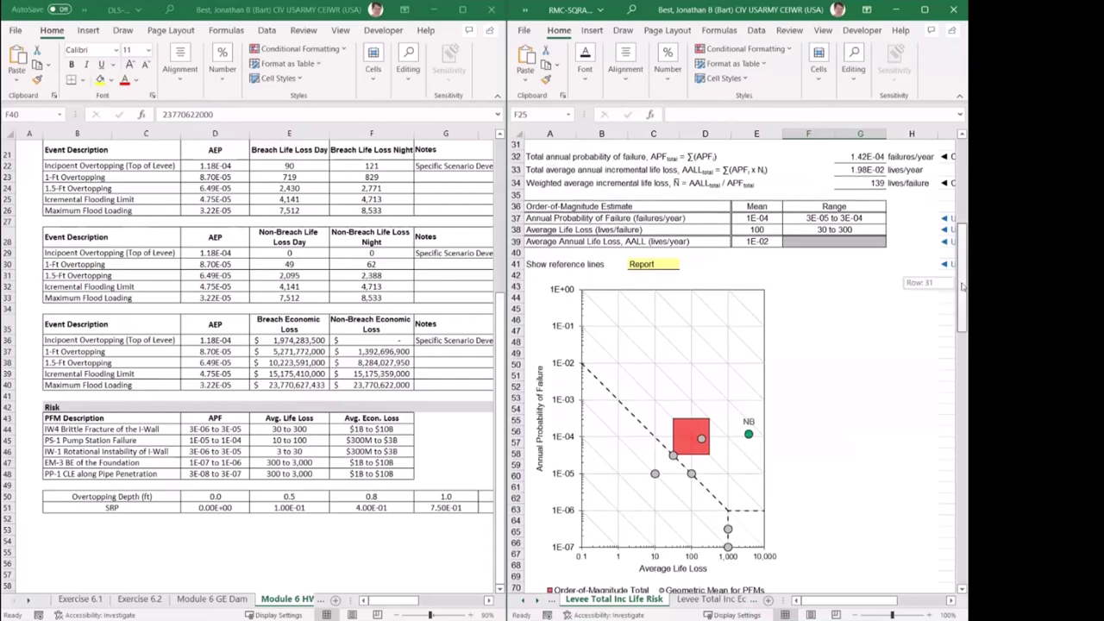
left_click_drag(964, 288, 952, 222)
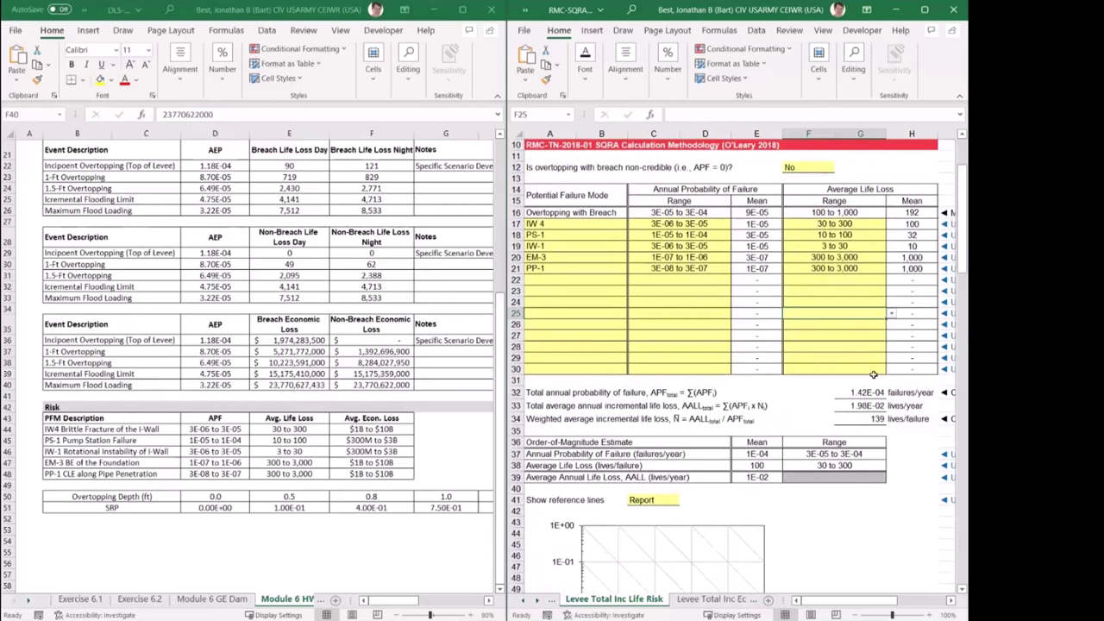
left_click_drag(964, 246, 964, 304)
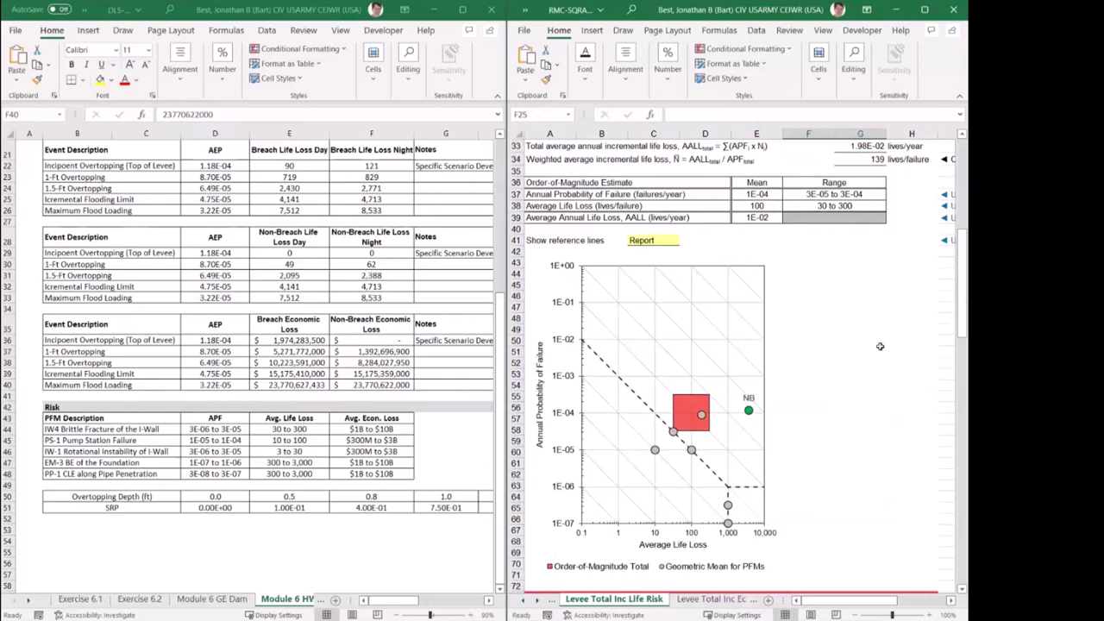
Fill in the preparer's name, office RMC, and date 5/30/23 on the Levee Total Inc Econ Risk worksheet.
left_click(716, 599)
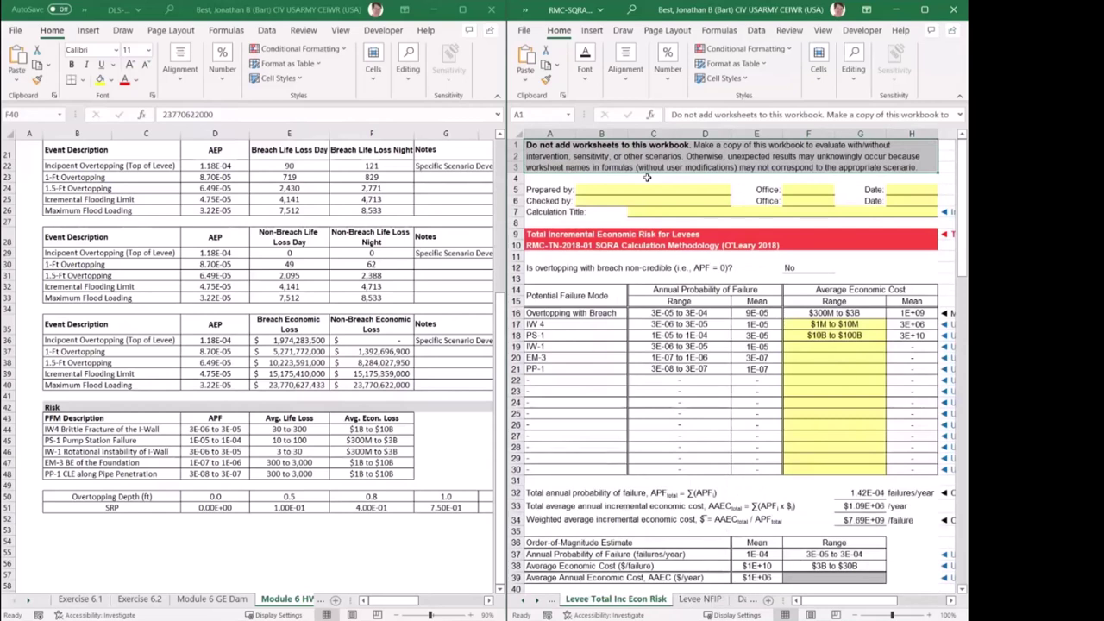
left_click(603, 190)
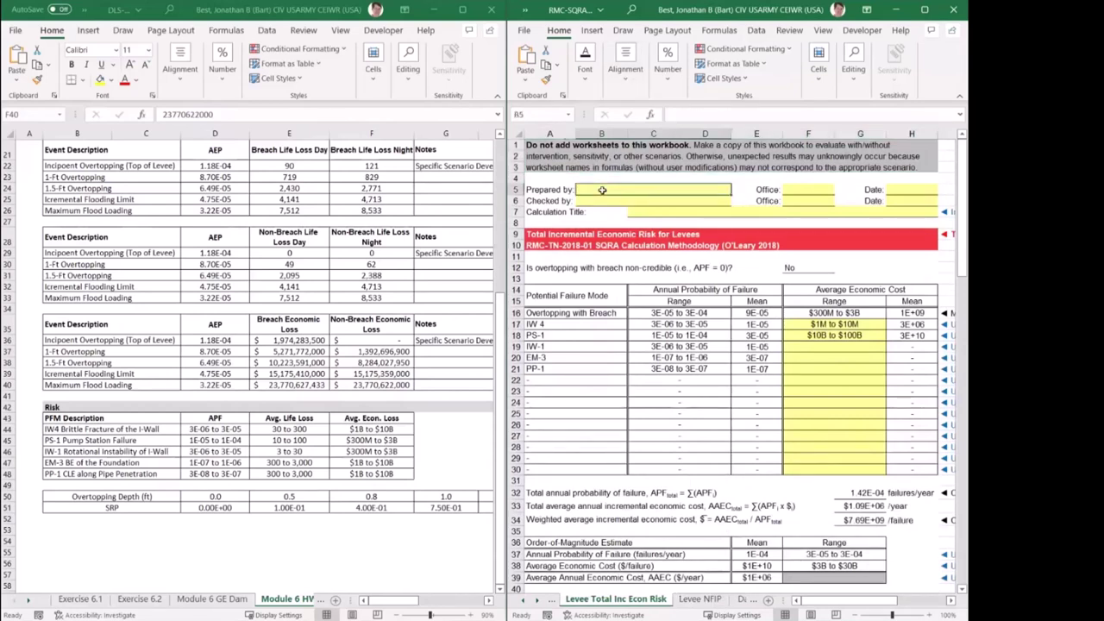
type("Bart Best")
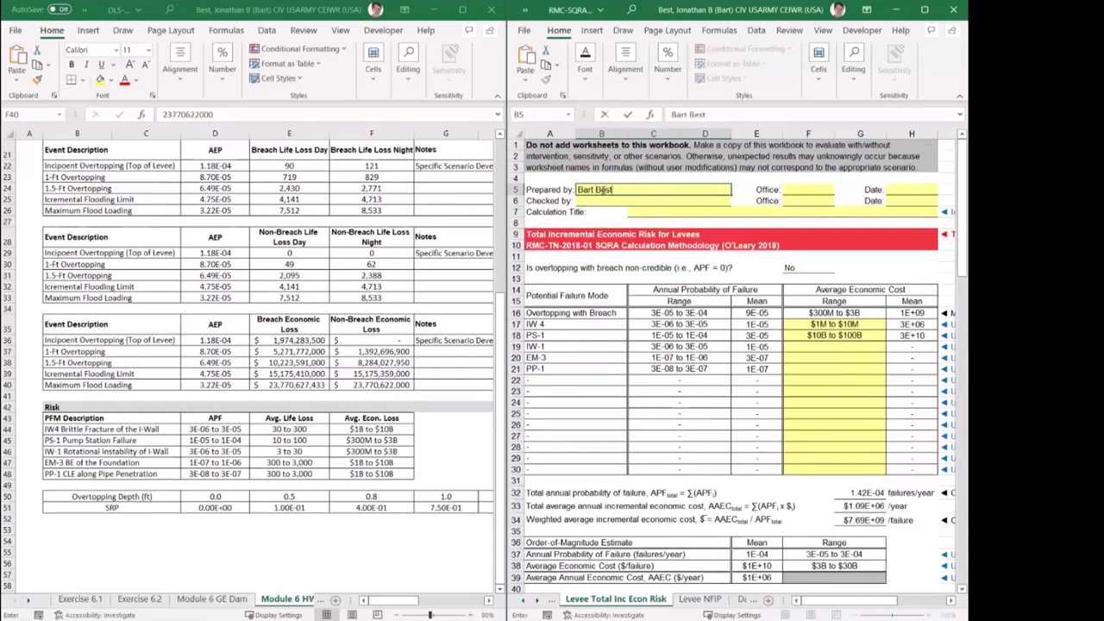
key("Tab")
type("RMC")
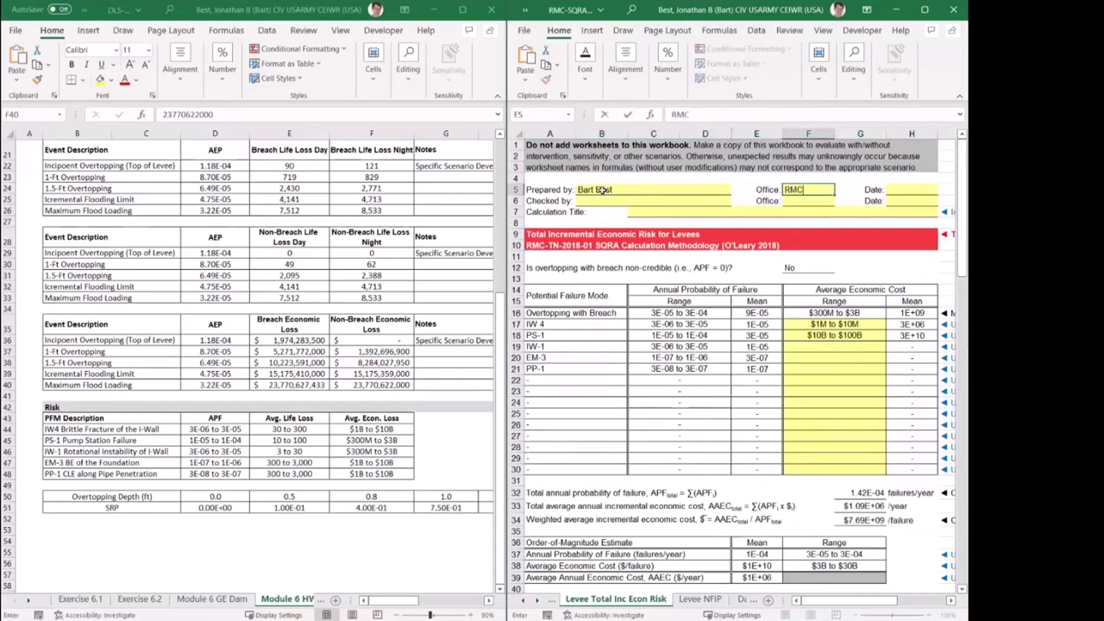
key("Tab")
key("Tab")
type("5/20")
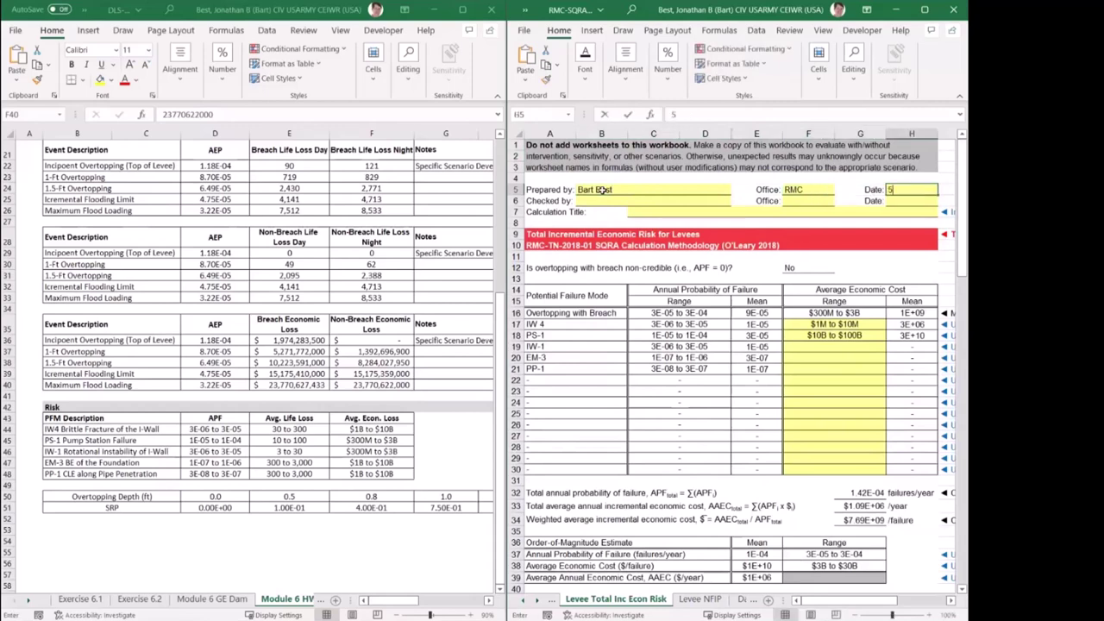
key("BackSpace")
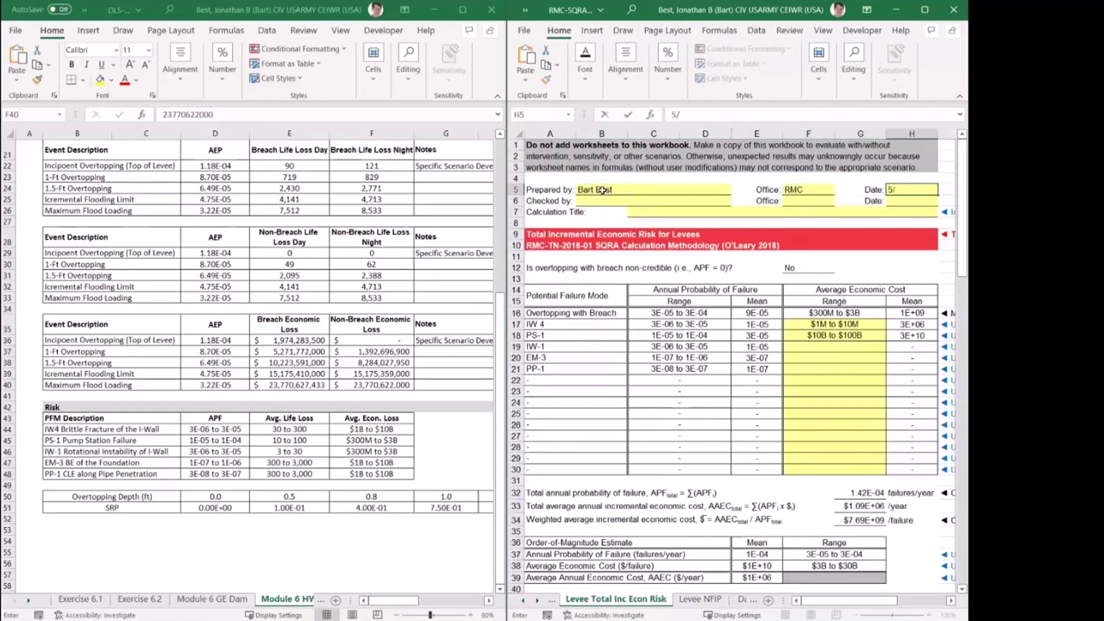
type("30/23")
key("Return")
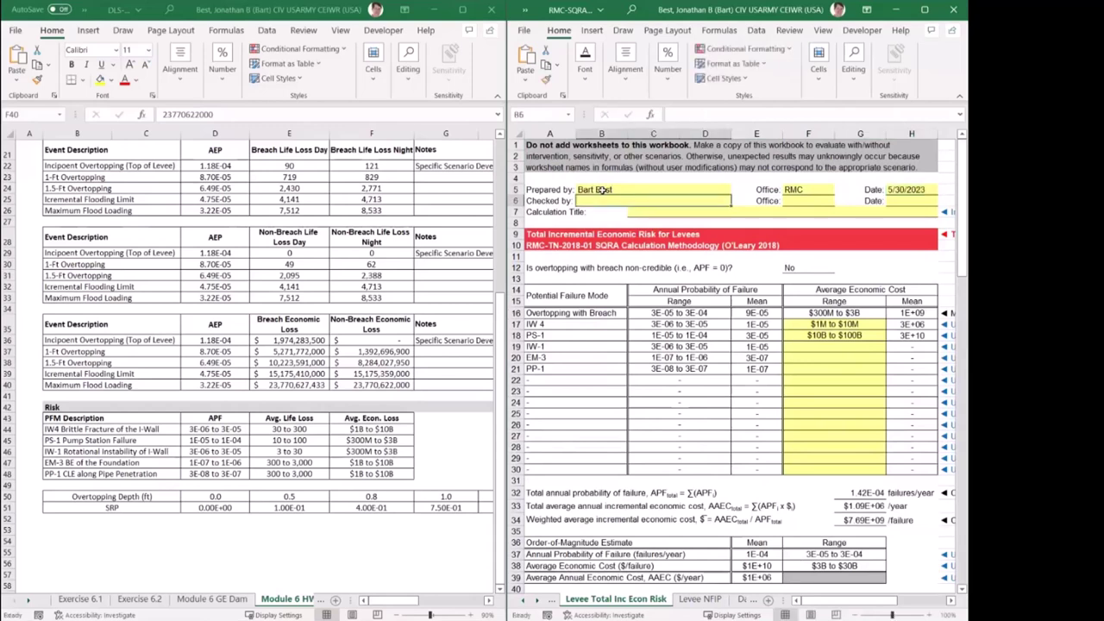
Enter DLS-105 HW 6 as the calculation title of the economic risk worksheet.
type("DLS-105")
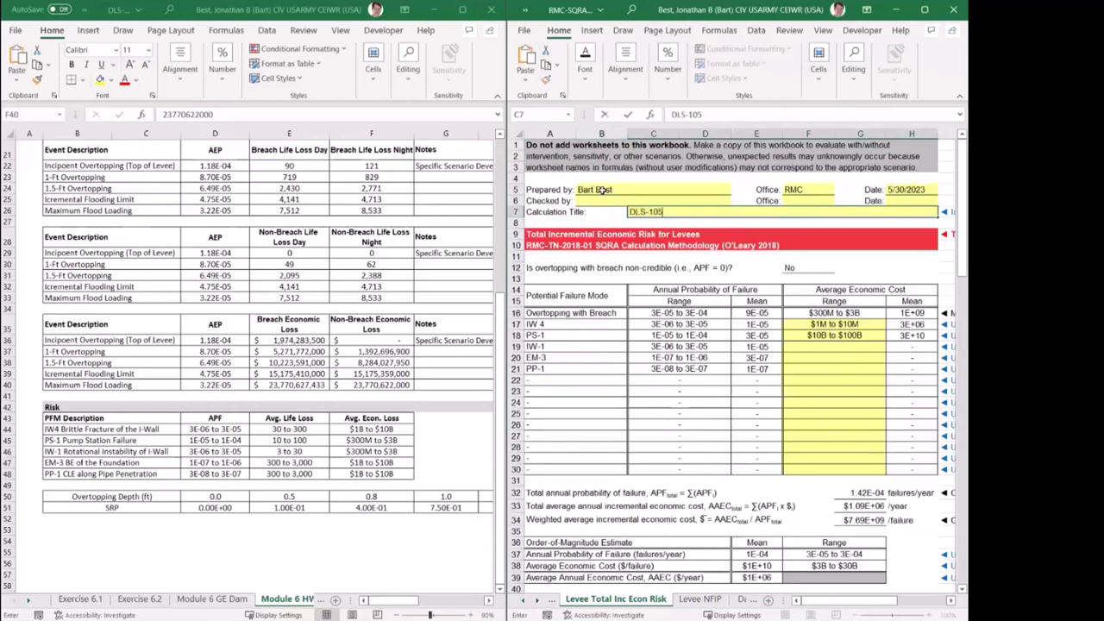
type(" HW 6")
key("Return")
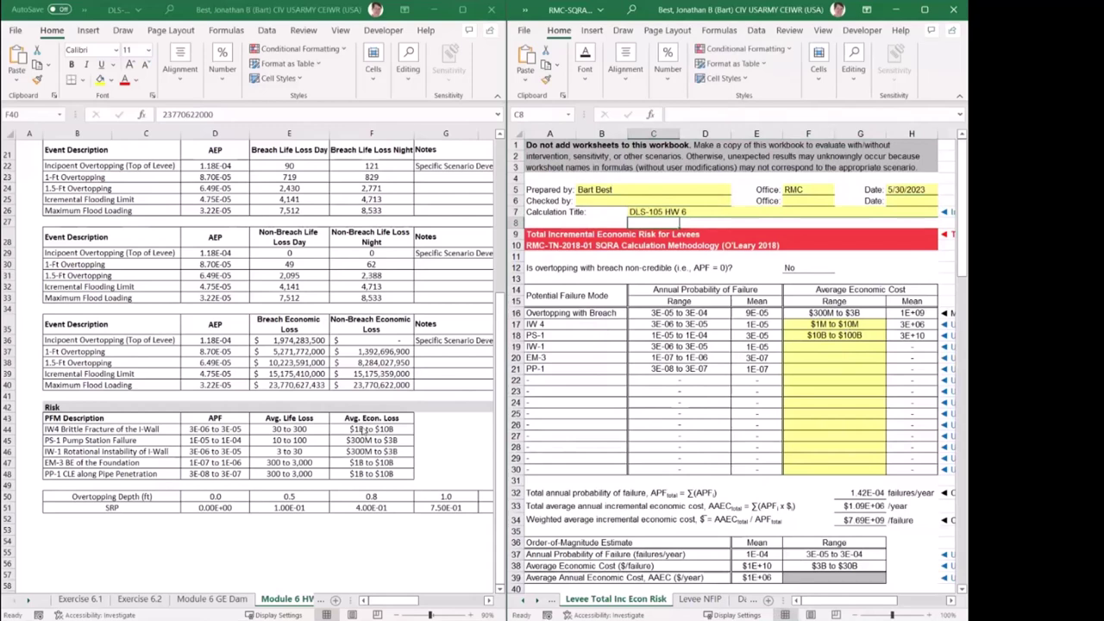
Set the average economic cost range for IW 4 to $1B to $10B.
left_click(836, 323)
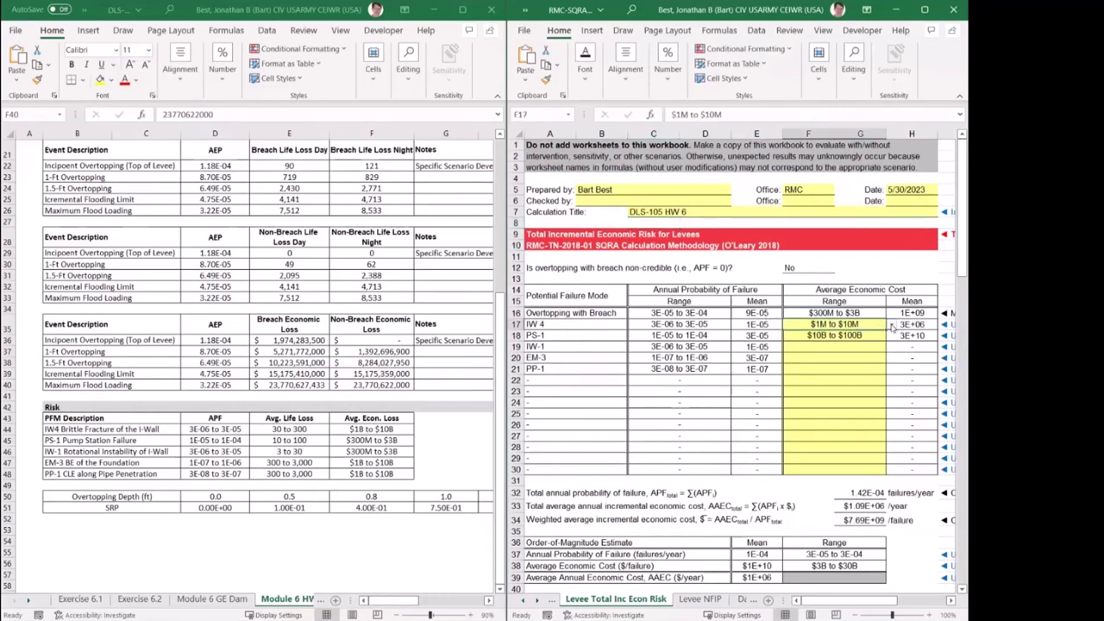
left_click(891, 325)
left_click_drag(892, 374, 894, 362)
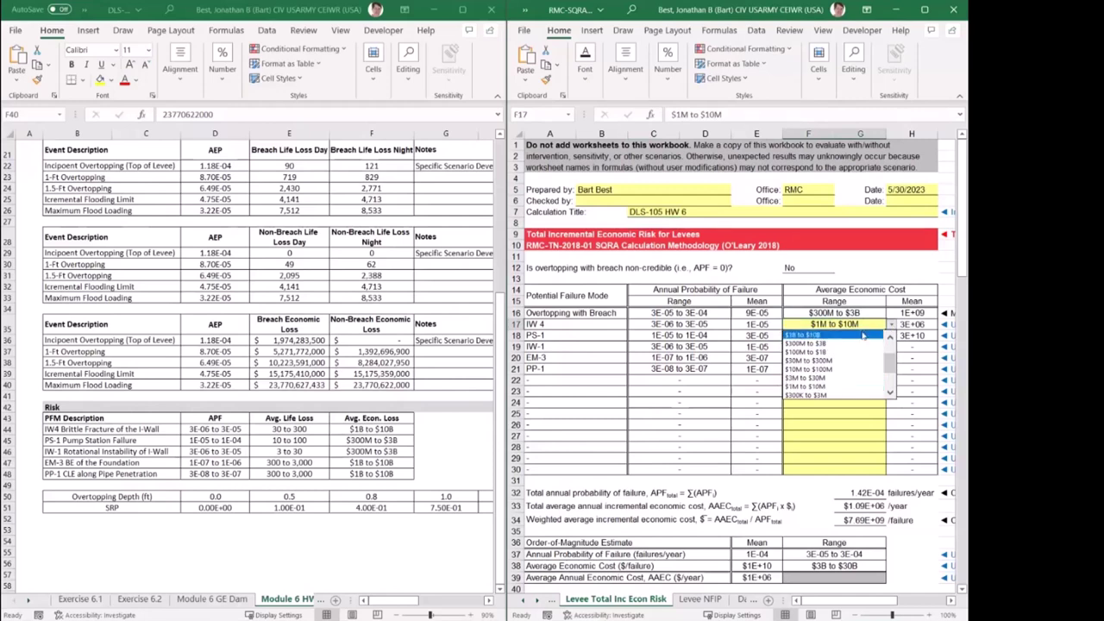
left_click(833, 334)
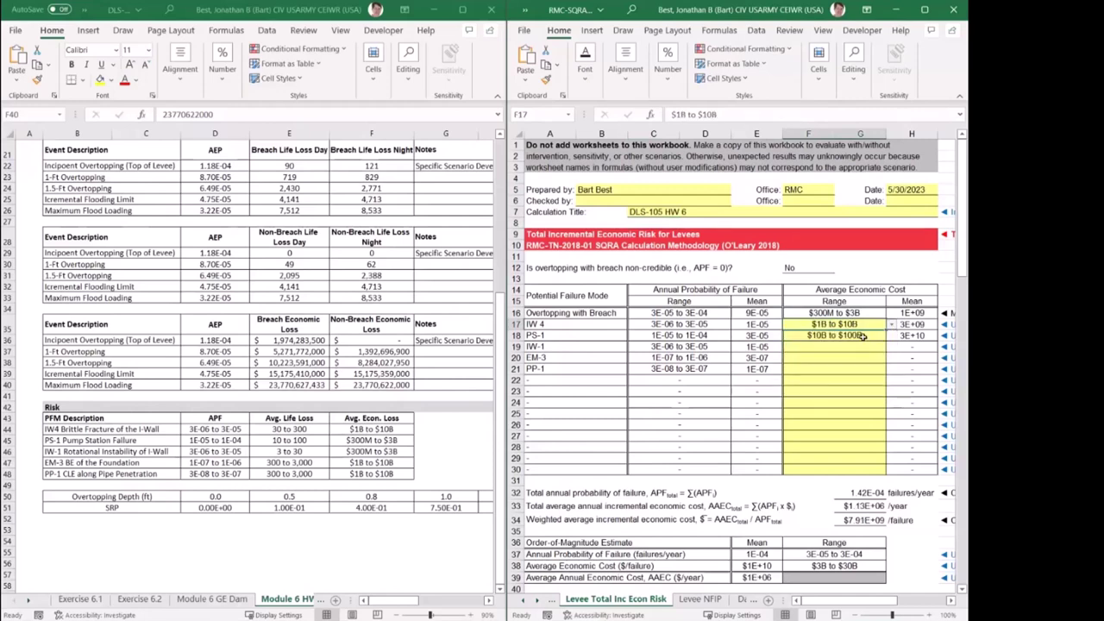
Set the average economic cost range to $300M to $3B for both PS-1 and IW-1.
left_click(860, 338)
left_click(892, 339)
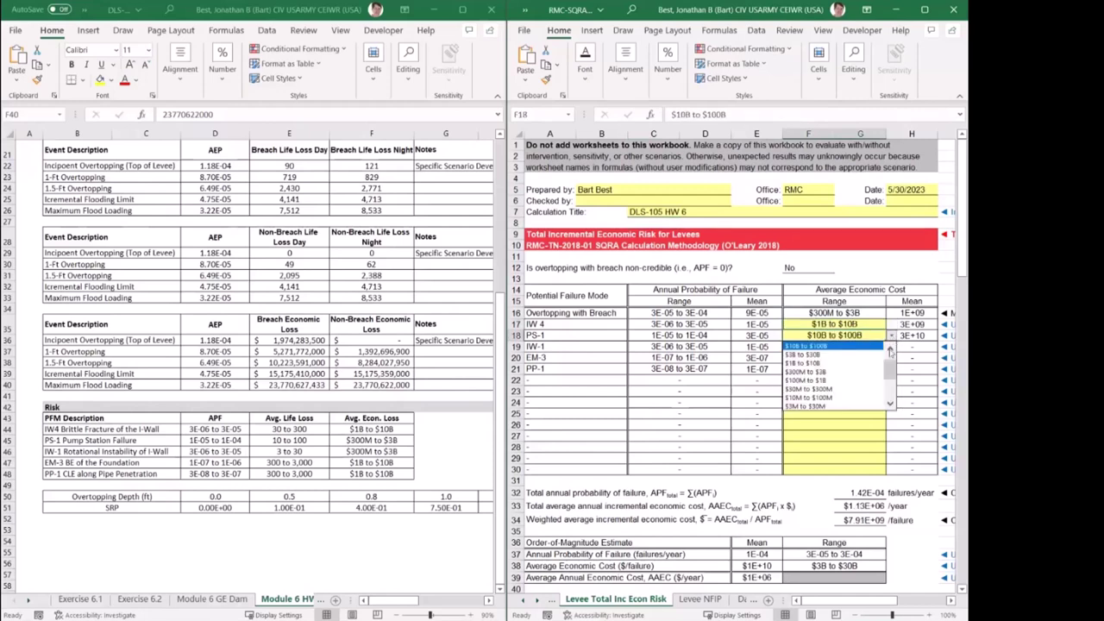
left_click(872, 374)
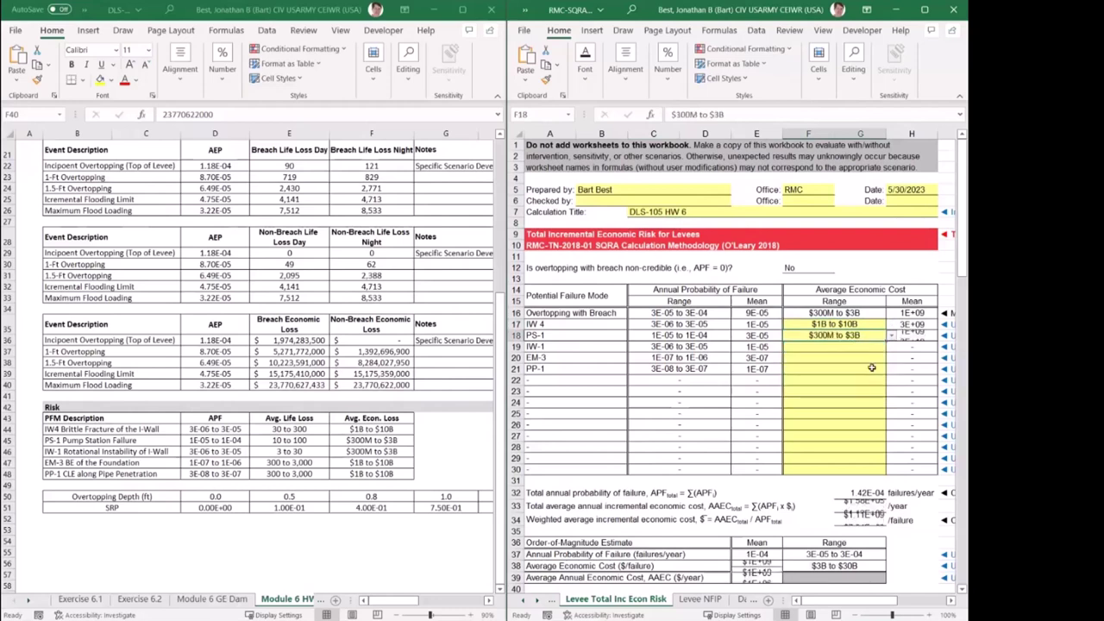
double_click(872, 347)
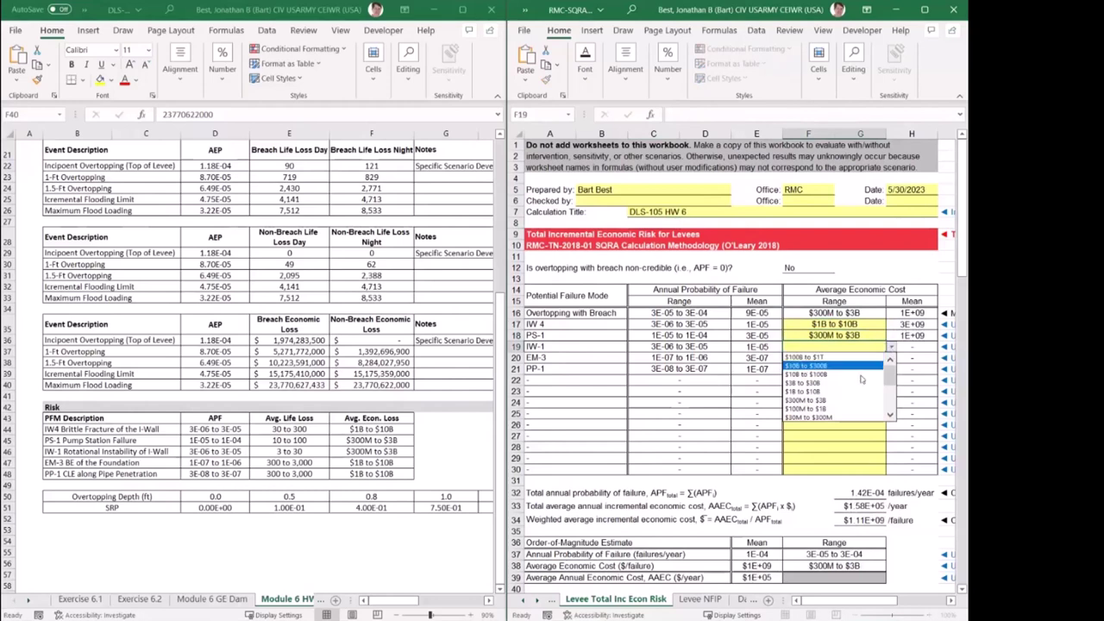
left_click(851, 400)
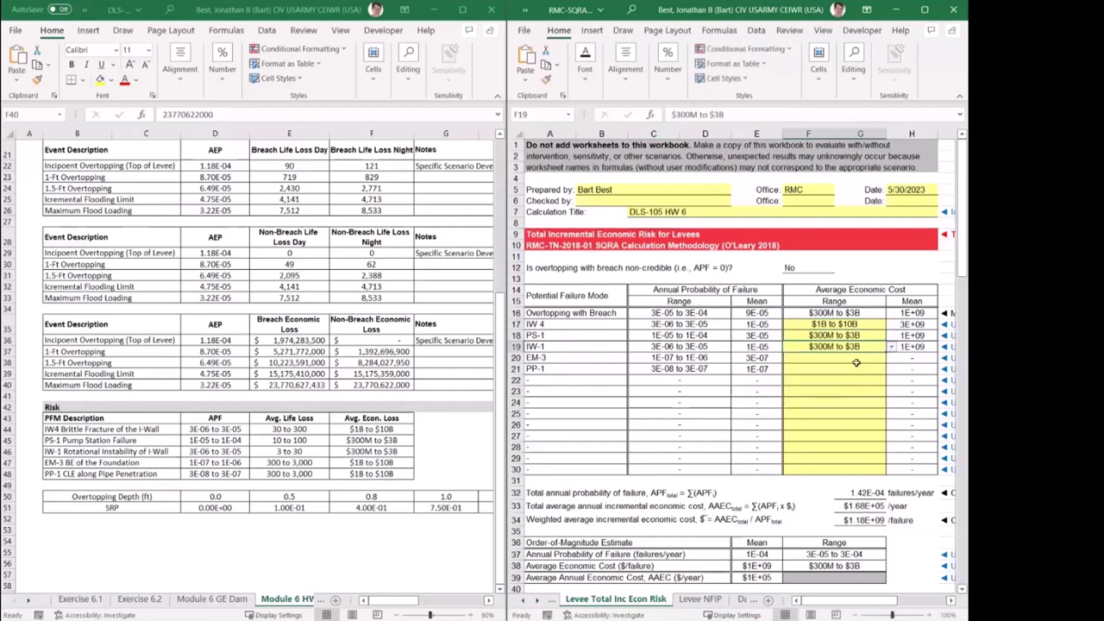
Set the average economic cost range to $1B to $10B for EM-3 and PP-1, and review the economic risk totals and chart.
left_click(858, 359)
left_click(890, 358)
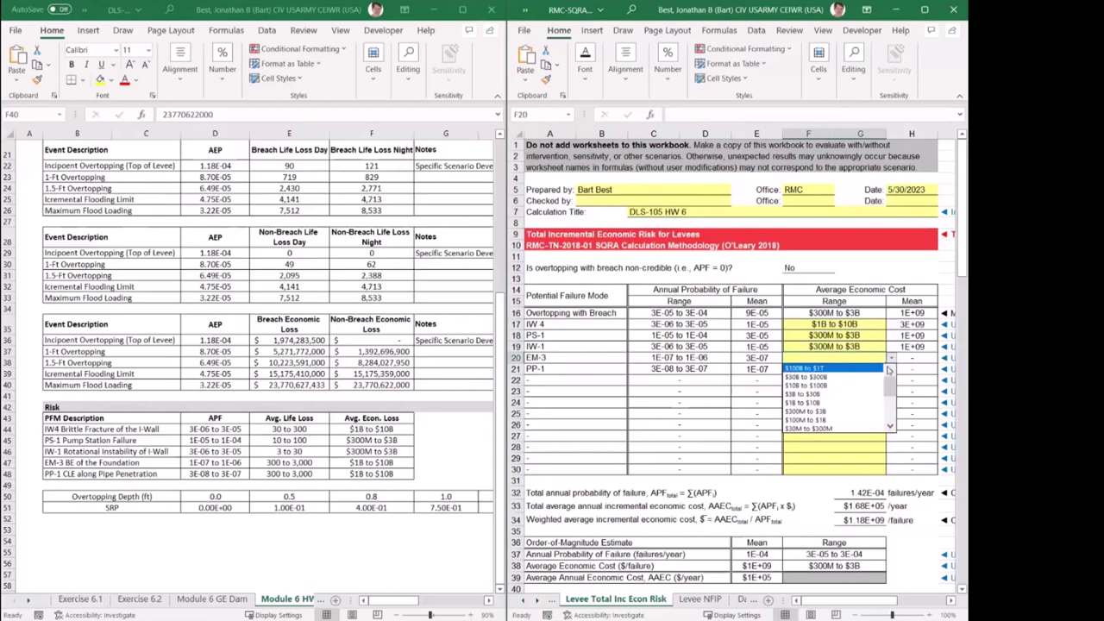
left_click(862, 402)
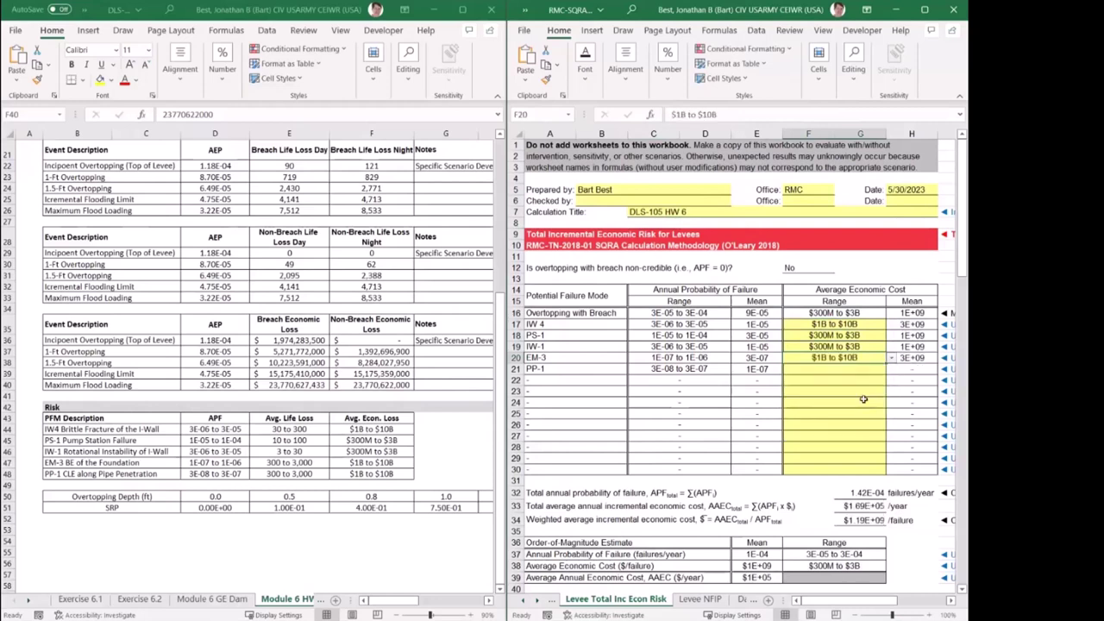
left_click(872, 369)
left_click(890, 369)
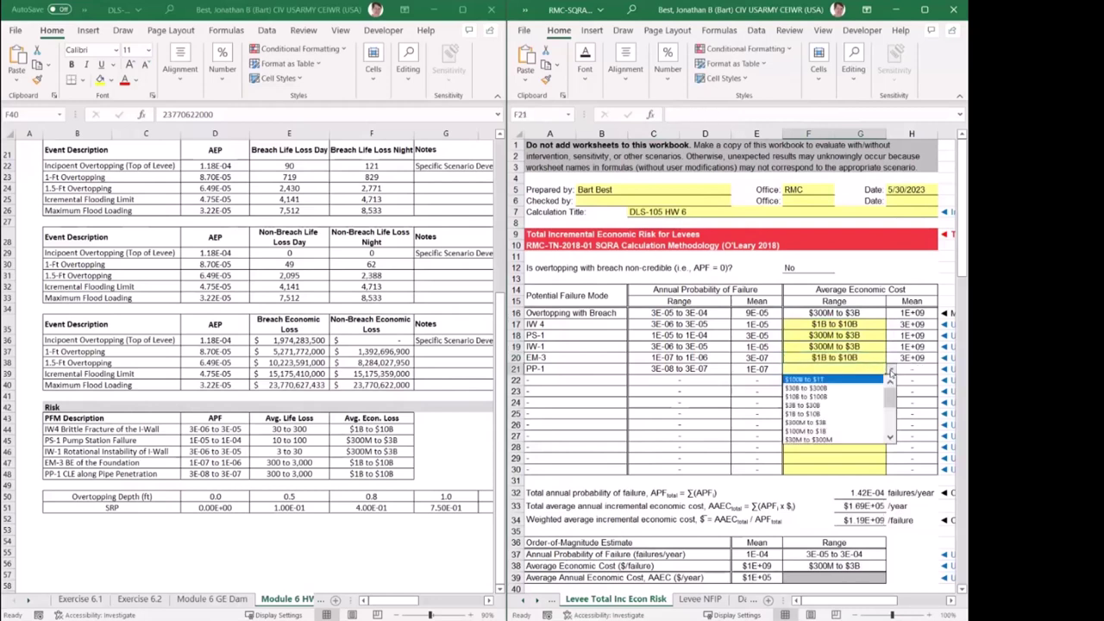
left_click(853, 414)
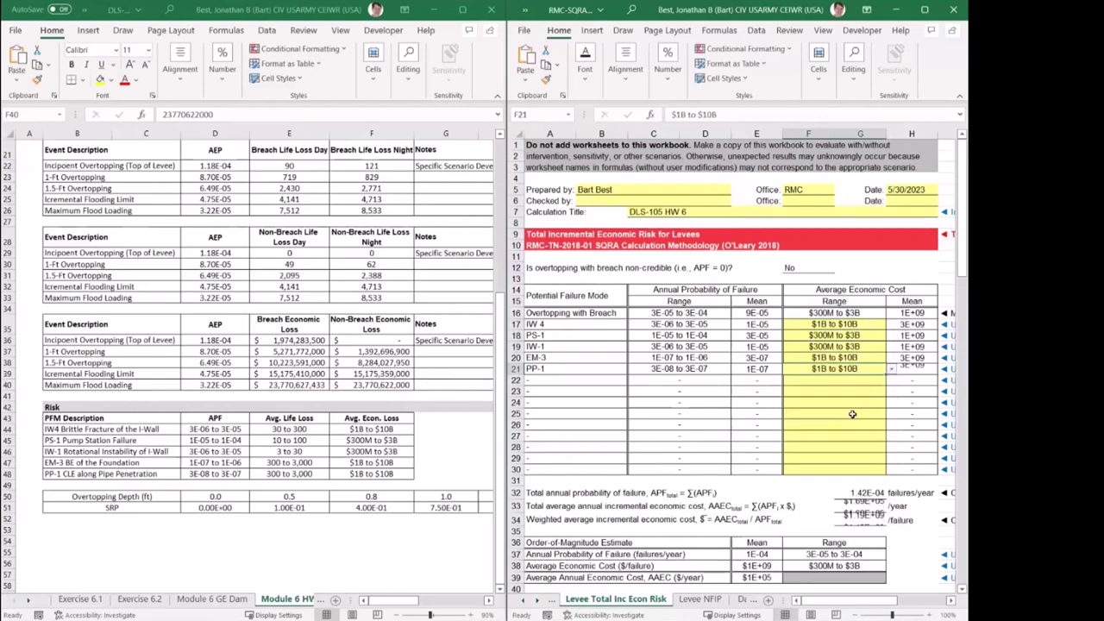
left_click(852, 414)
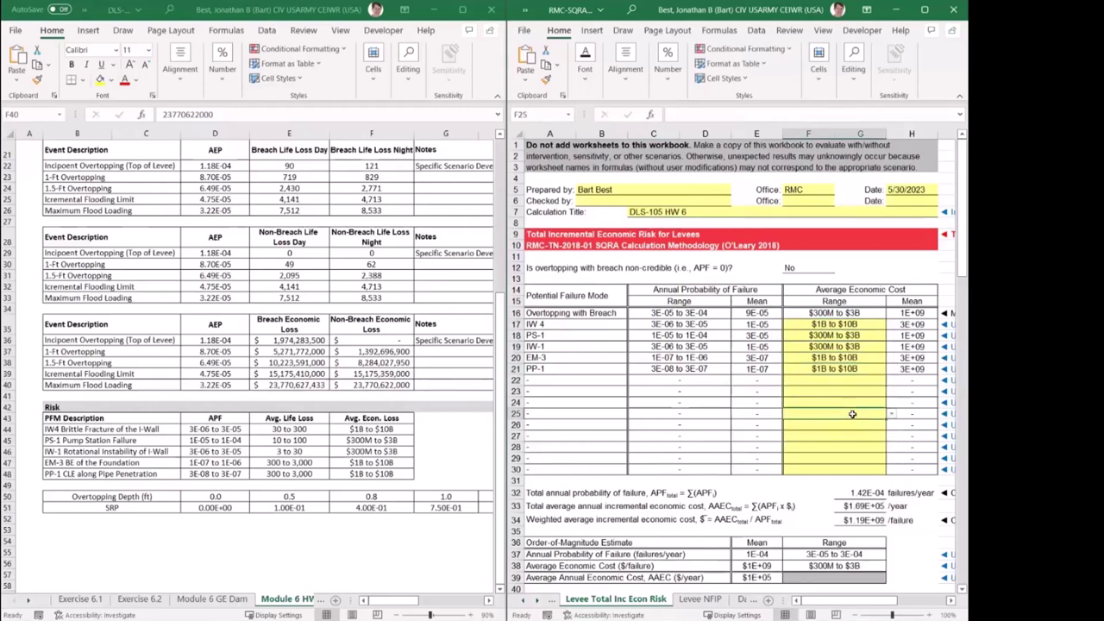
scroll(852, 414, "down", 3)
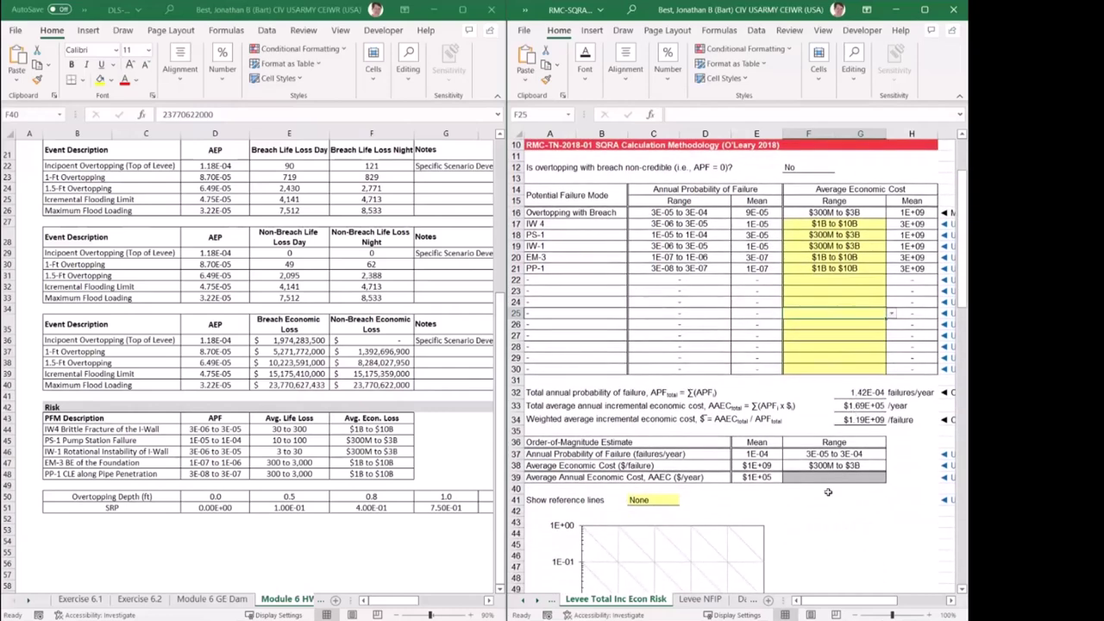
scroll(818, 489, "down", 7)
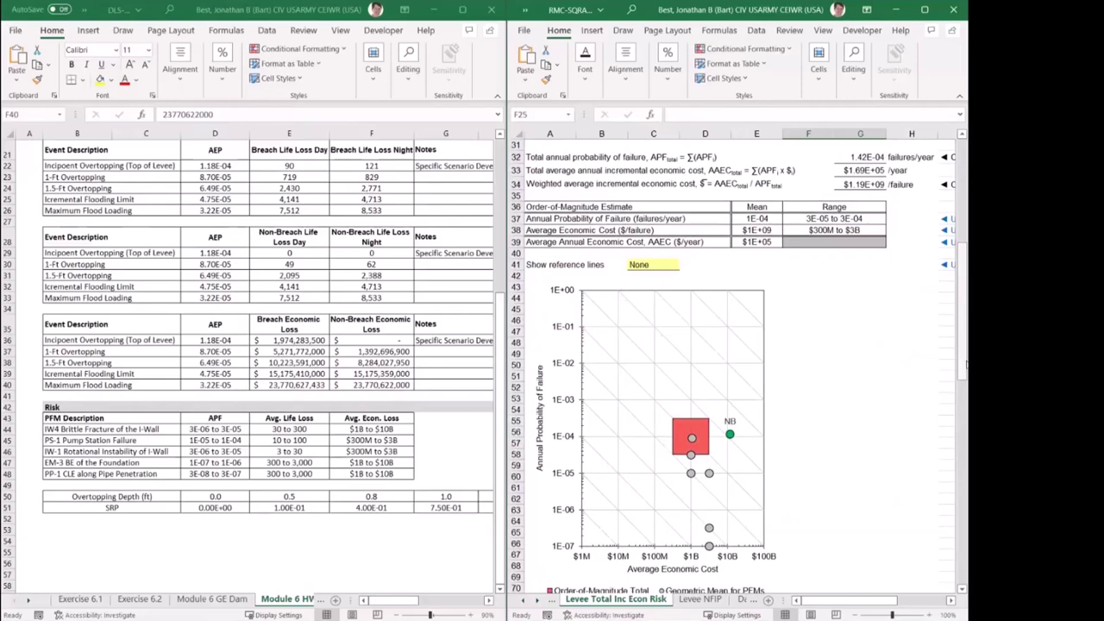
Fill in the preparer's name, office RMC, and date 5/30/2023 on the Levee NFIP worksheet.
left_click(699, 599)
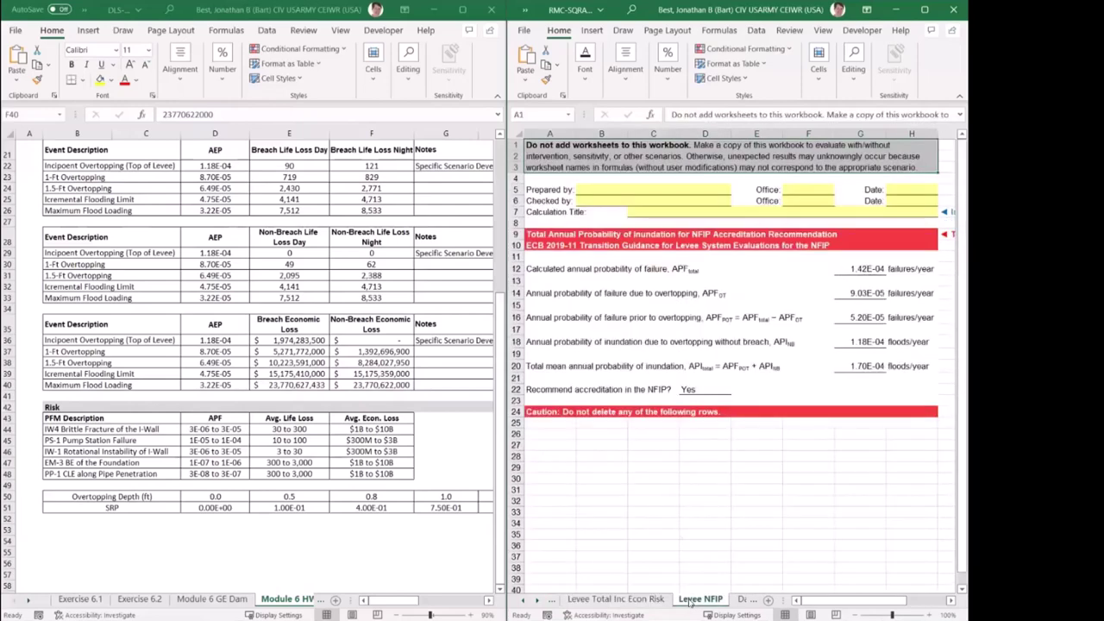
left_click(628, 188)
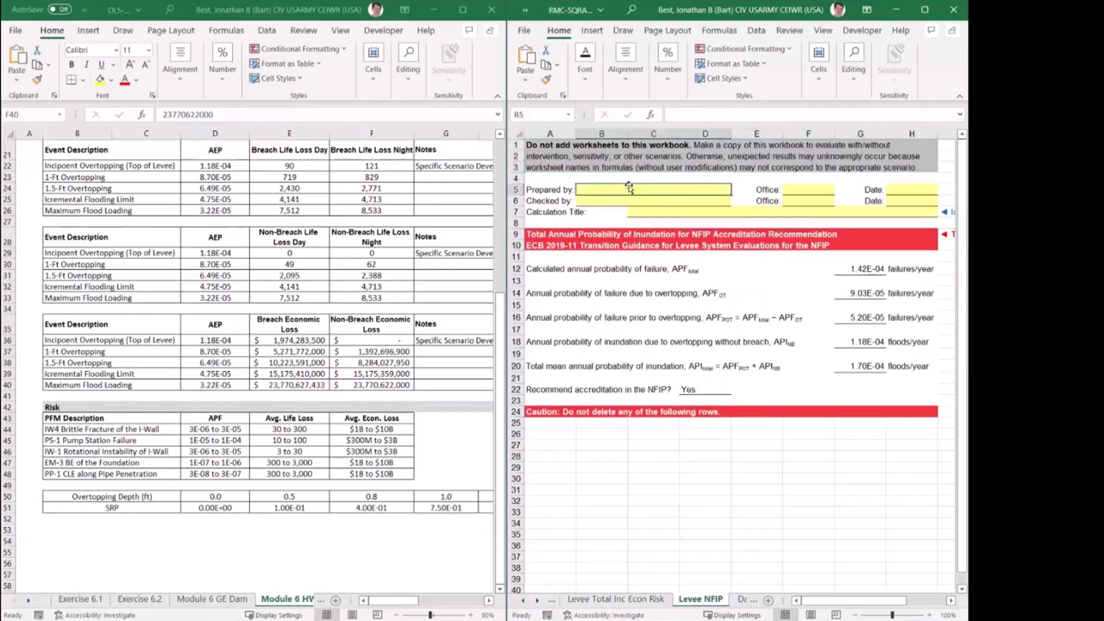
type("Bart")
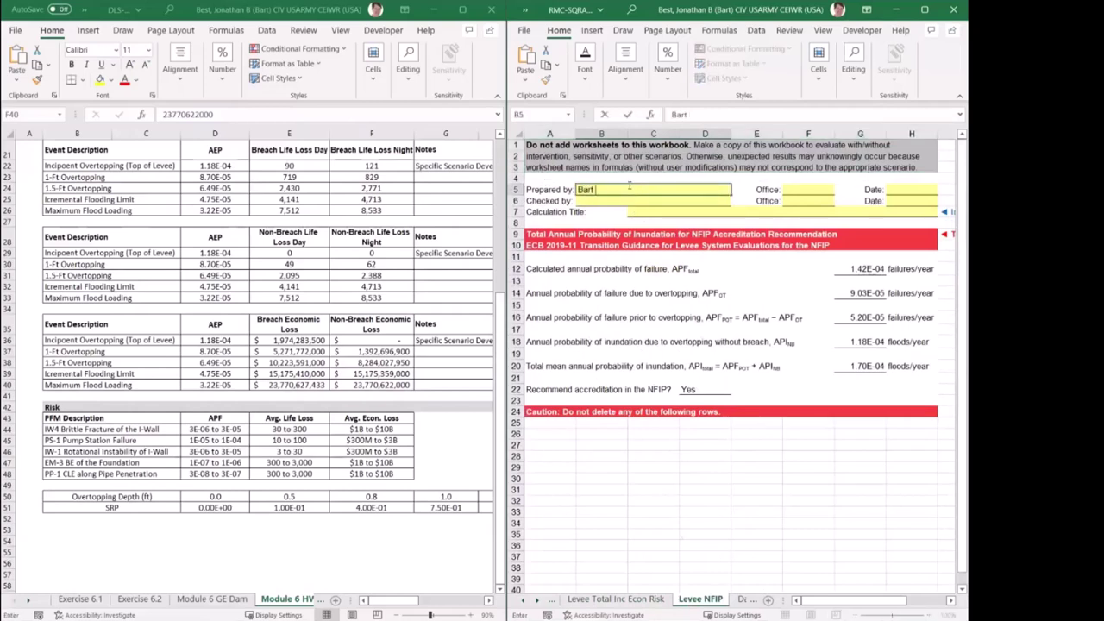
type(" Best")
key("Tab")
type("RM")
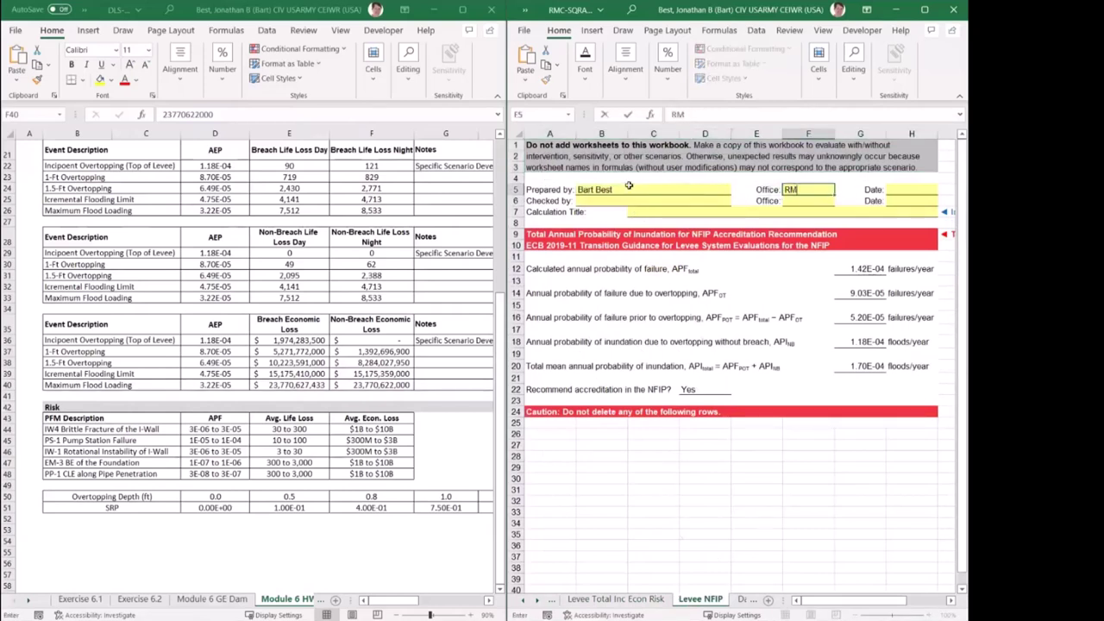
type("C")
key("Tab")
key("Tab")
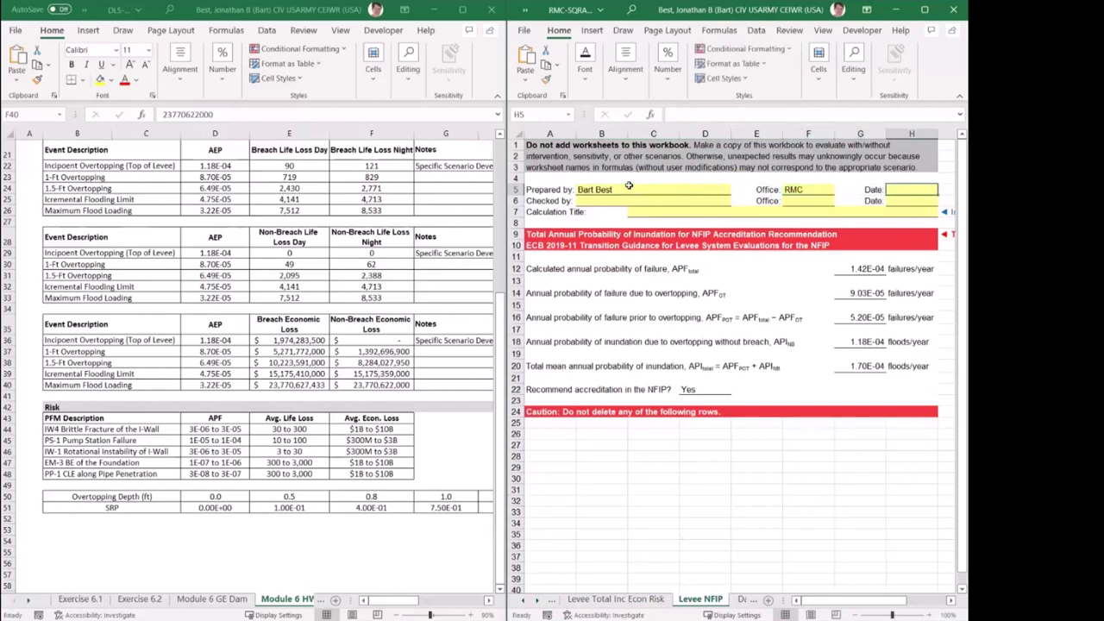
type("5/3")
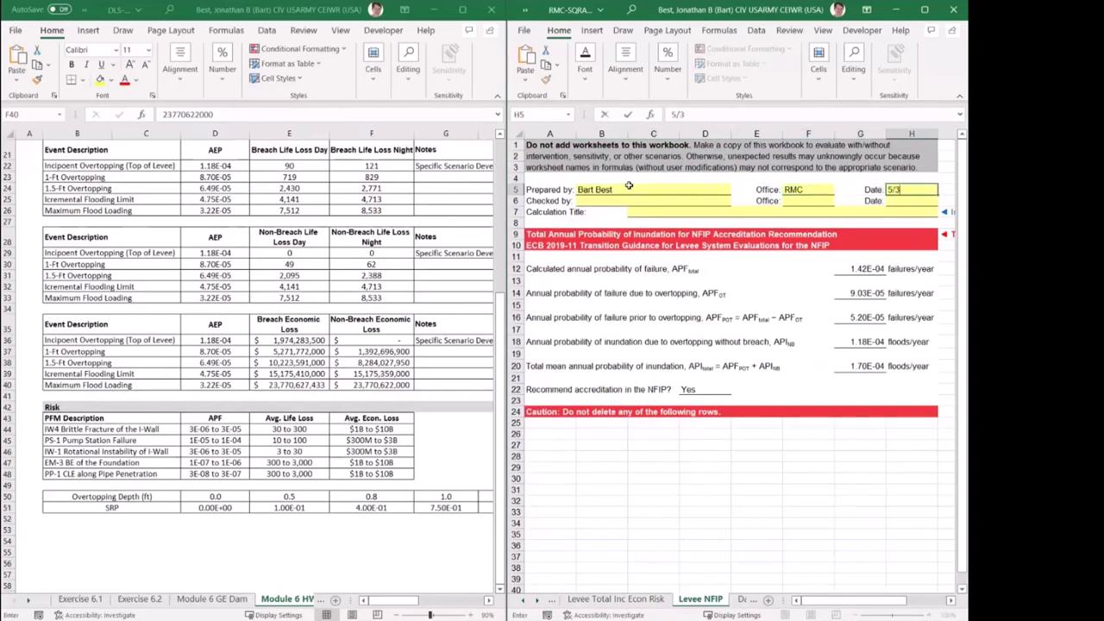
type("0/")
type("2023")
key("Tab")
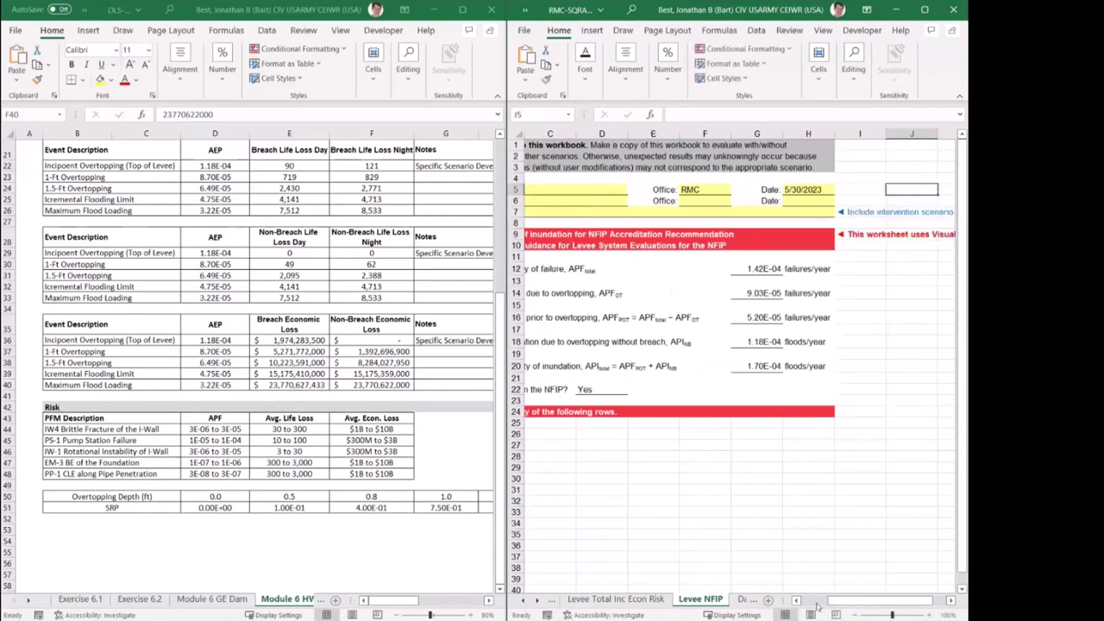
Enter DLS-105 HW 6 as the calculation title of the Levee NFIP worksheet.
right_click(816, 603)
left_click(851, 527)
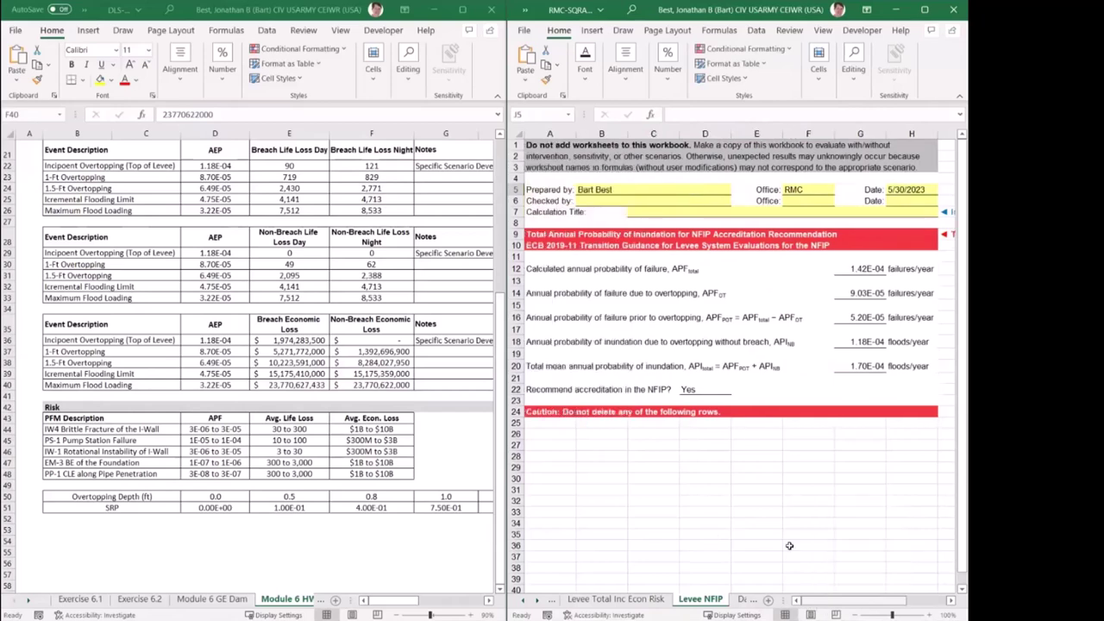
left_click(697, 211)
type("DLS-105")
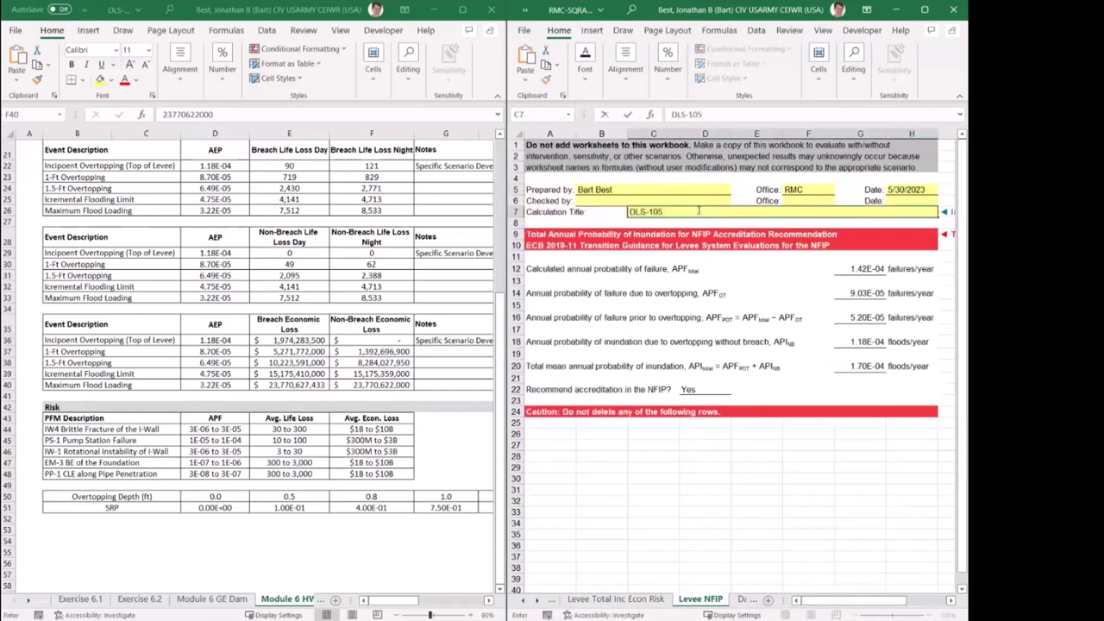
type(" HW 6")
key("Return")
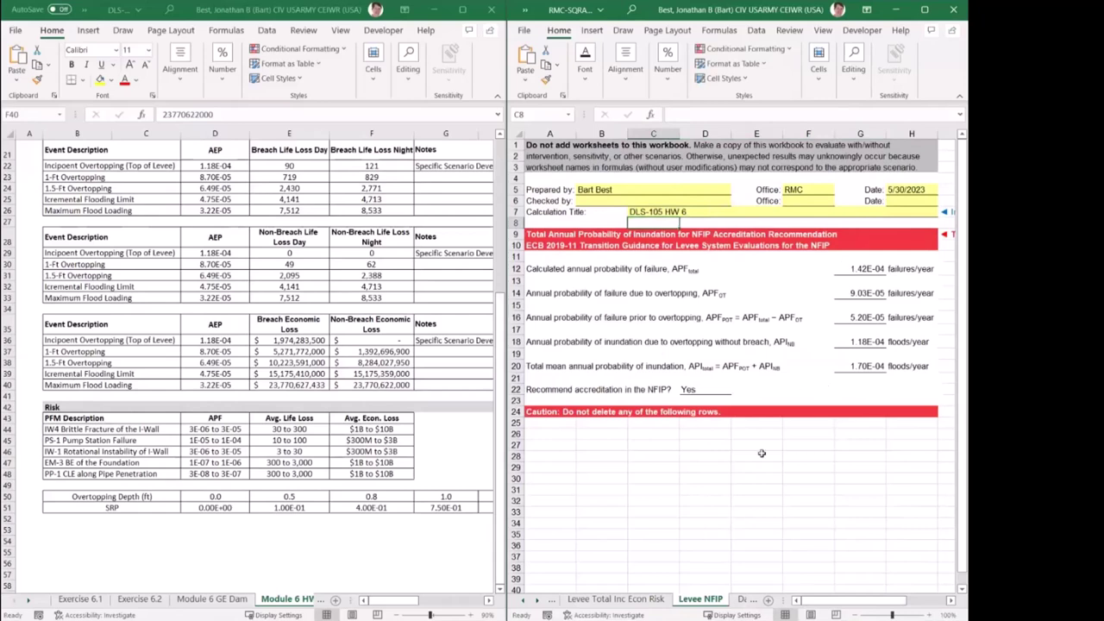
Examine the formulas behind the annual failure and inundation probabilities and the NFIP accreditation recommendation on the Levee NFIP worksheet.
left_click(863, 279)
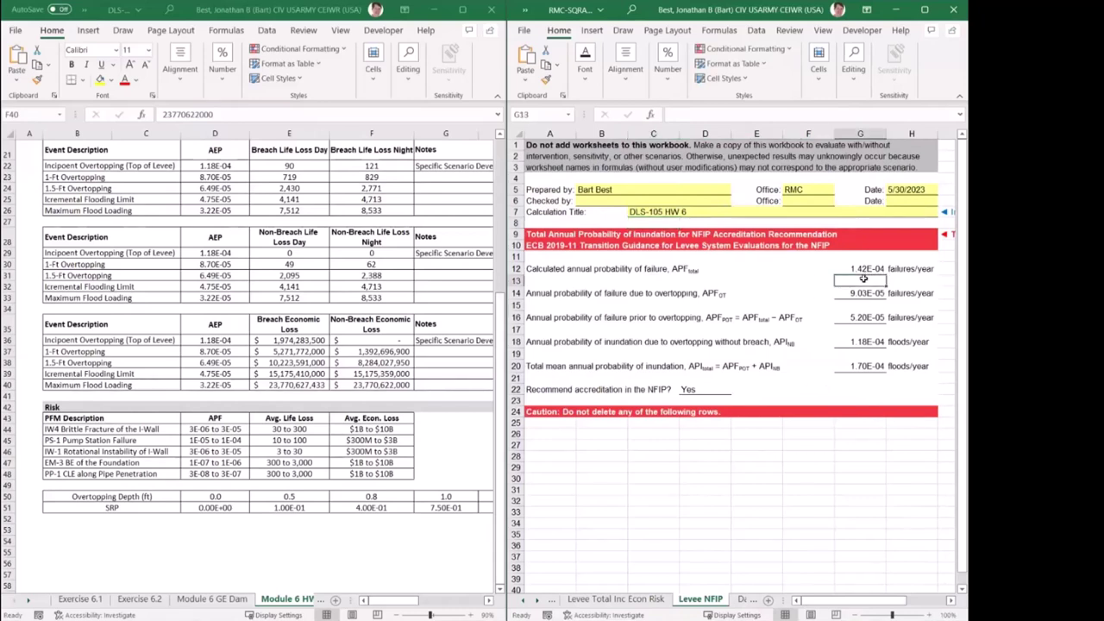
left_click(867, 269)
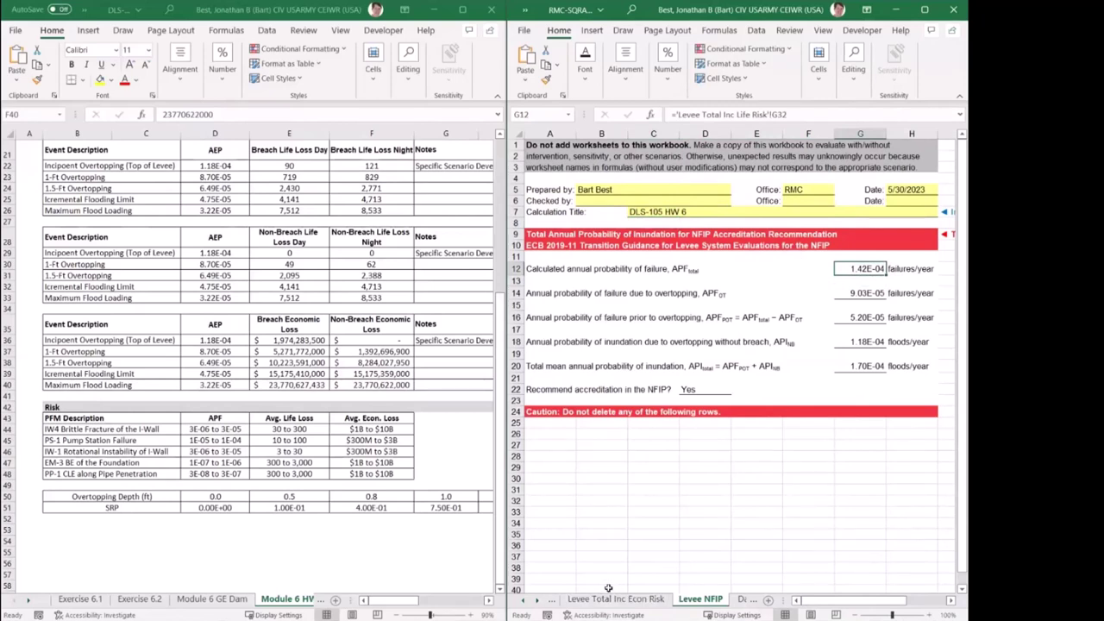
left_click(849, 292)
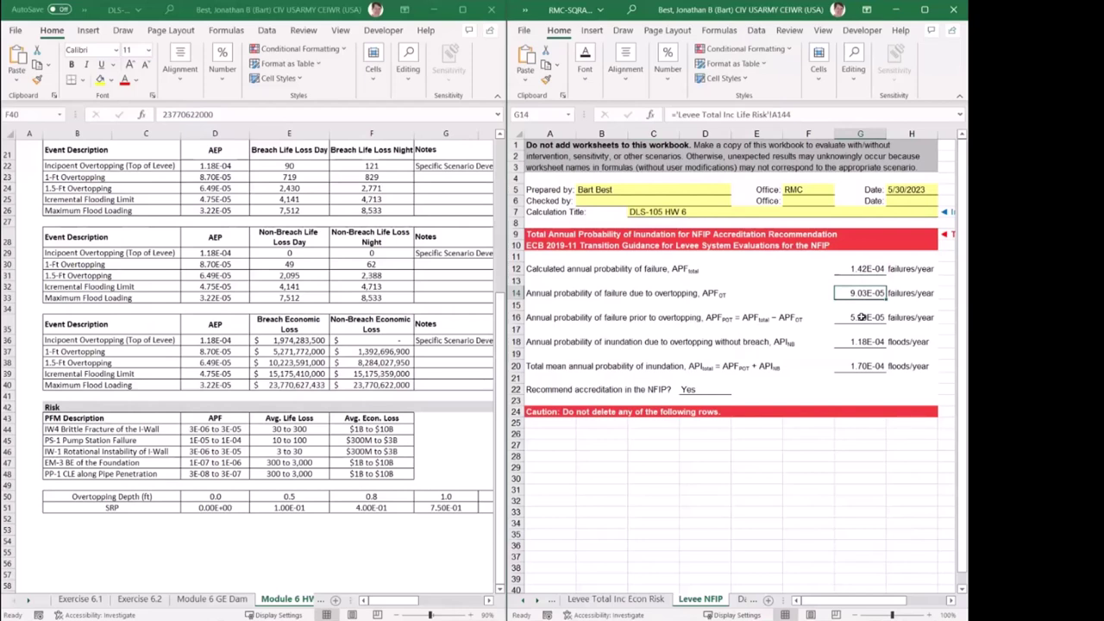
left_click(535, 328)
left_click(532, 341)
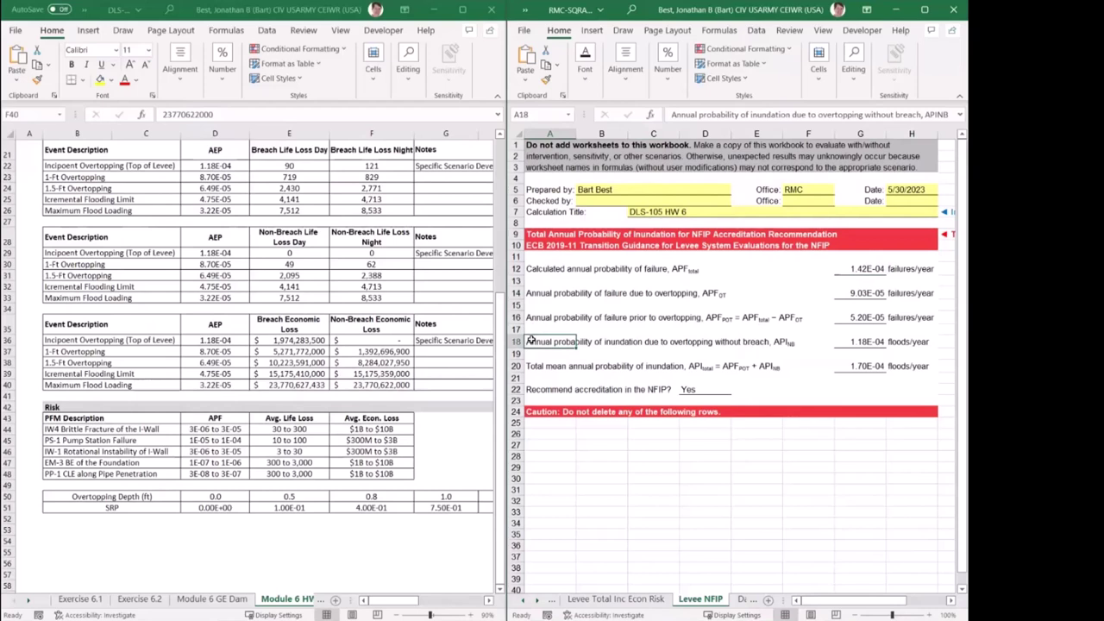
left_click(869, 330)
left_click(871, 342)
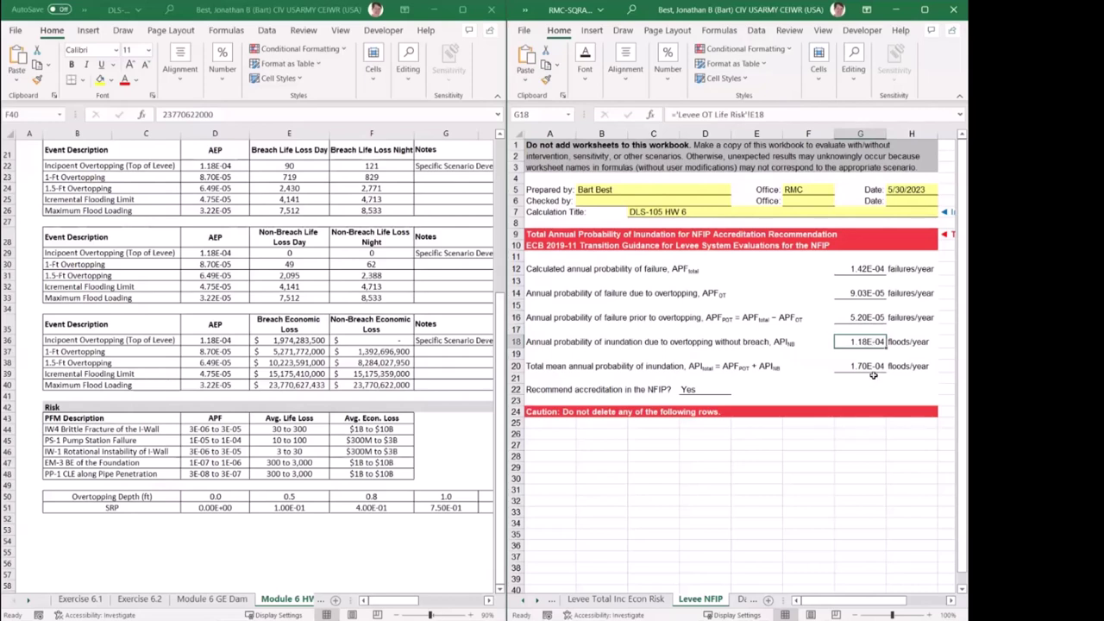
left_click(872, 368)
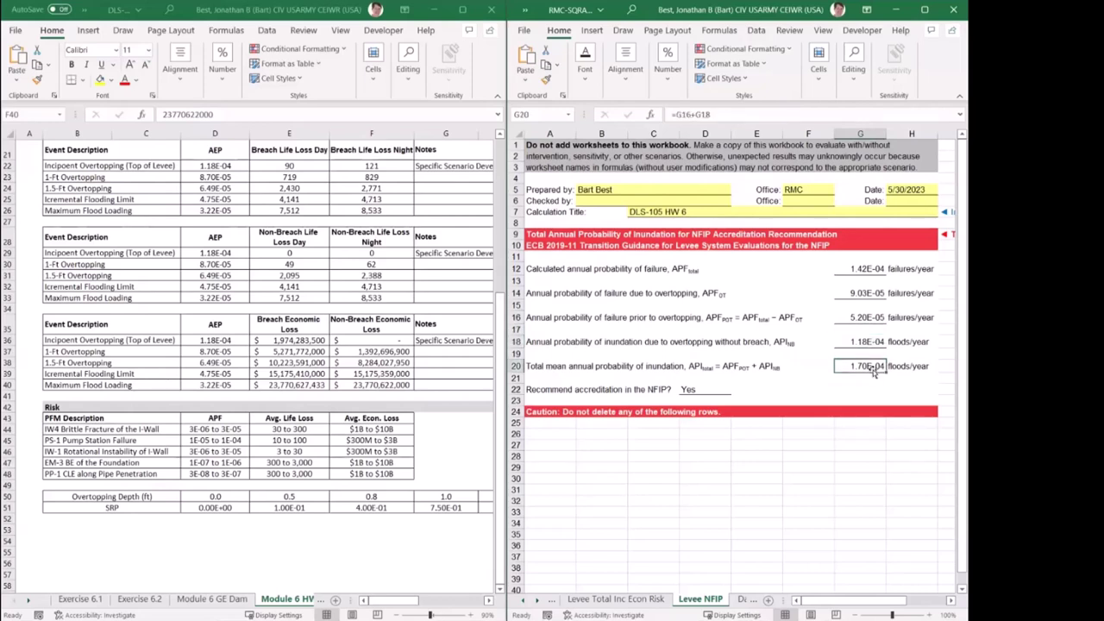
left_click(705, 387)
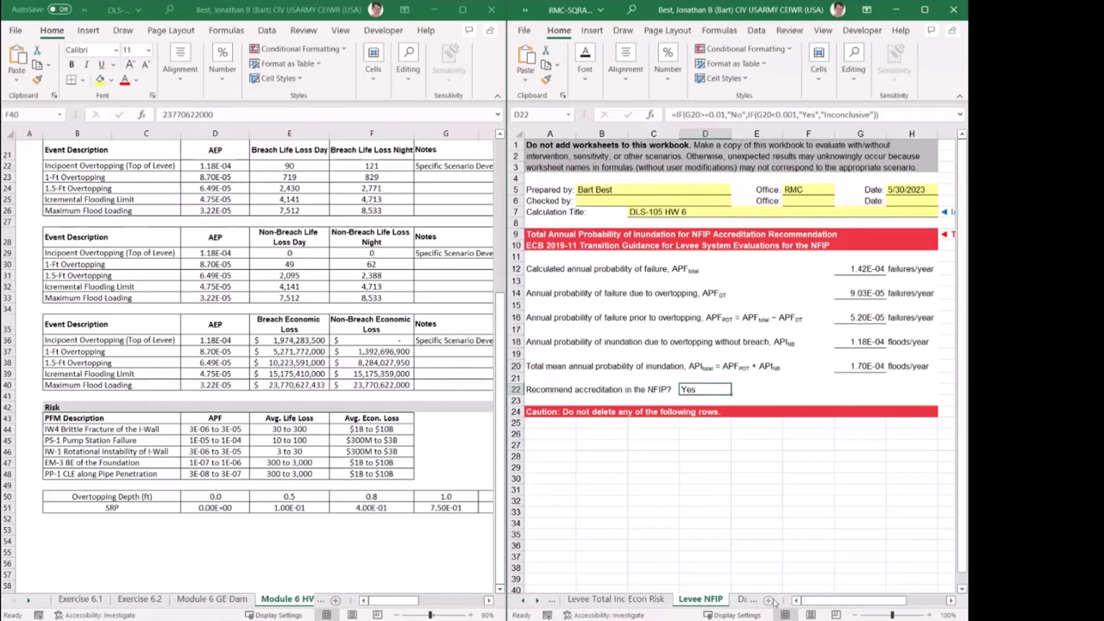
left_click(476, 13)
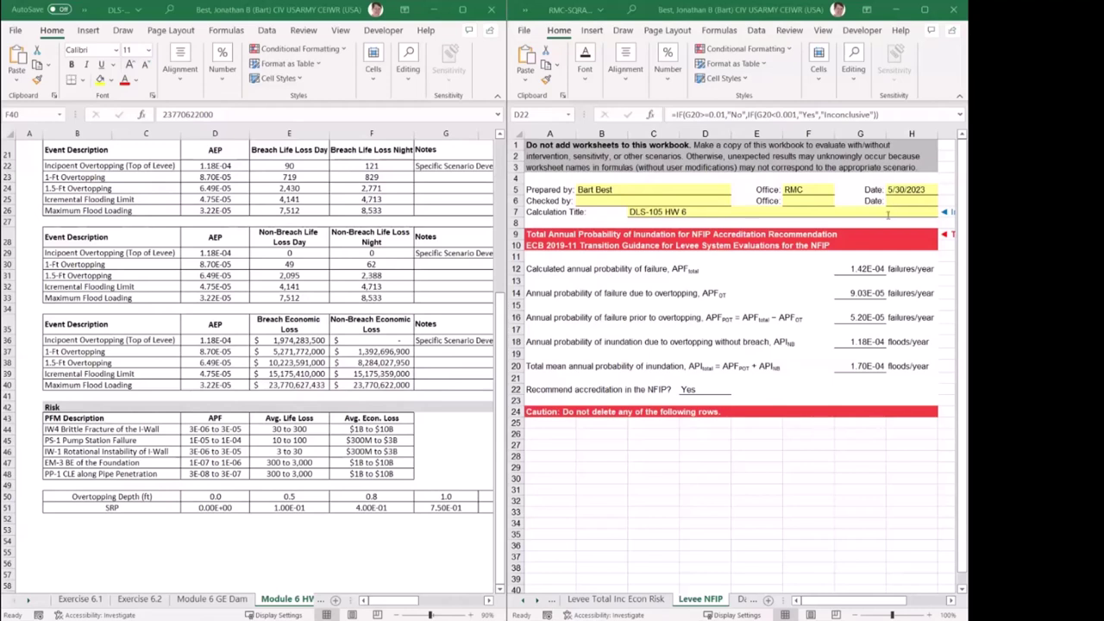
left_click(889, 95)
left_click(428, 98)
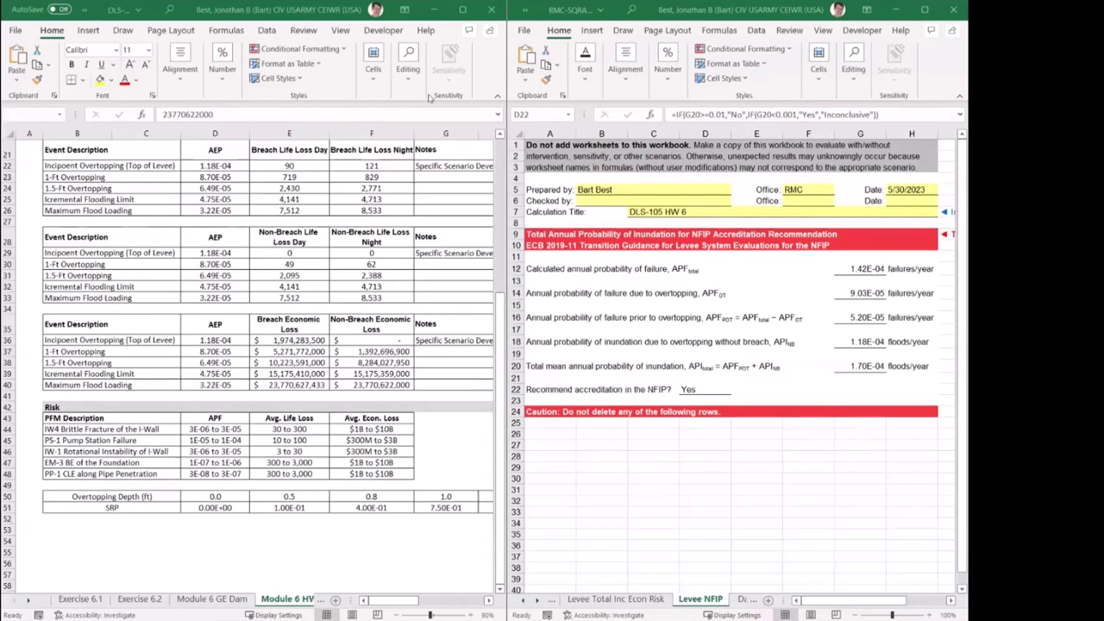